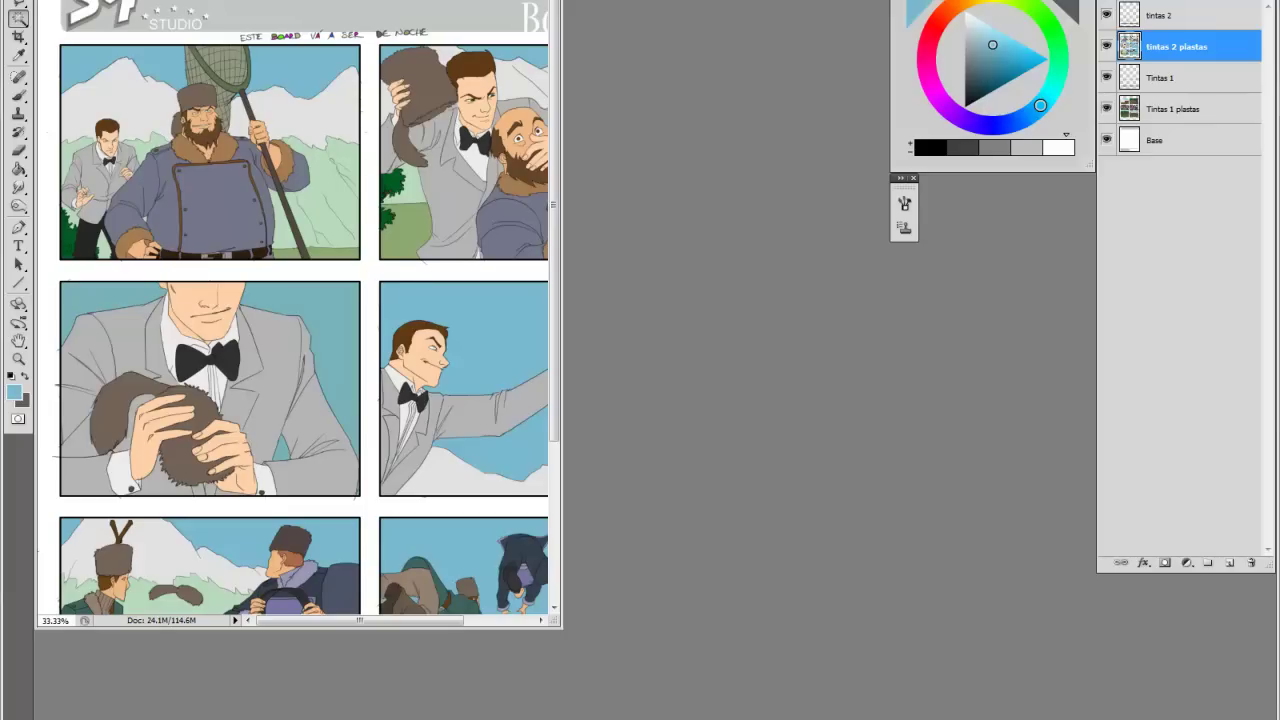
- Switch the storyboard document to full-screen view and centre the page on the canvas
key("f")
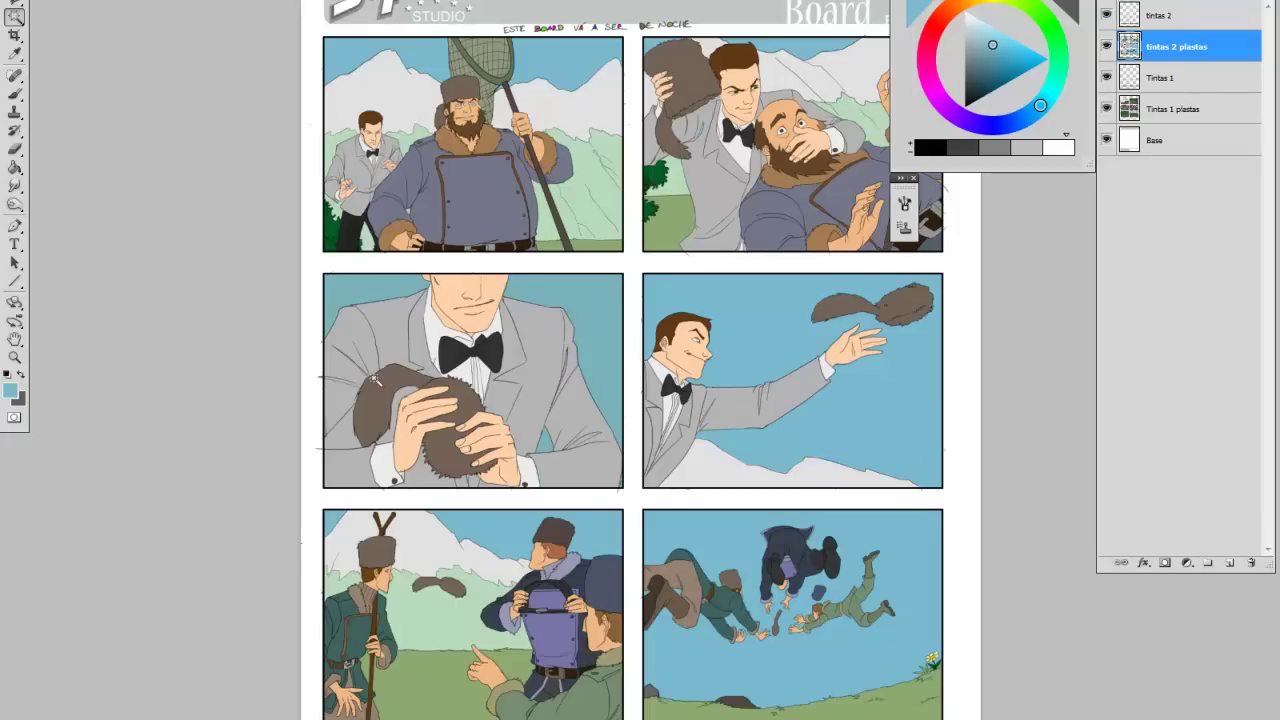
left_click_drag(573, 276, 498, 307)
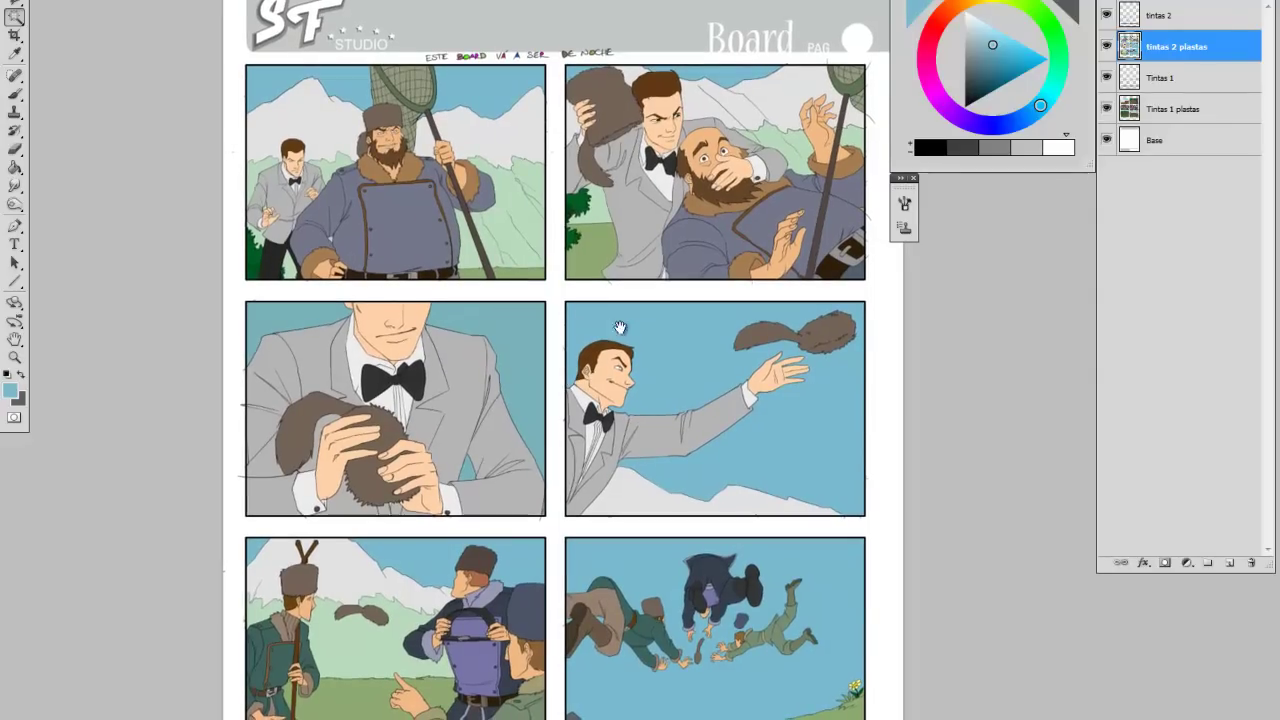
- Hide the tintas 2 layer to examine the flat colours of the first panel up close, and show the layer again
left_click(1106, 15)
left_click_drag(366, 168, 503, 326)
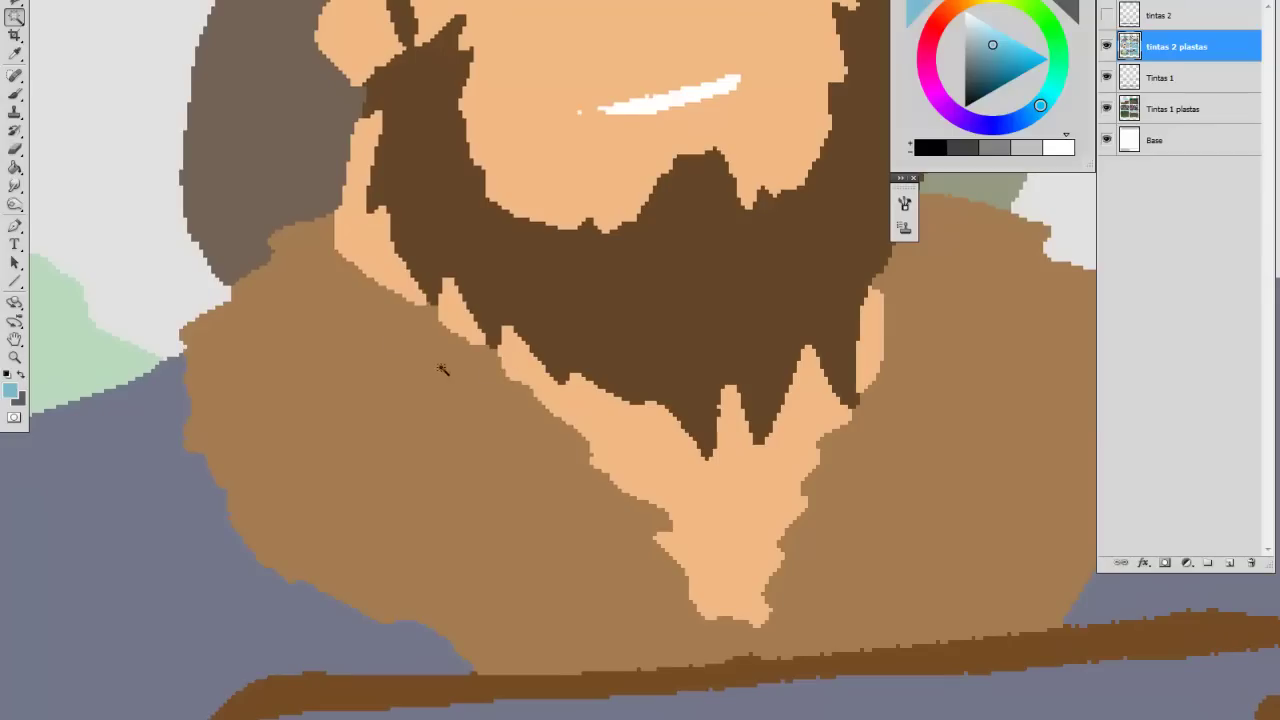
left_click_drag(386, 265, 386, 304)
left_click_drag(518, 403, 412, 402)
left_click_drag(537, 366, 488, 408)
left_click_drag(486, 512, 461, 425)
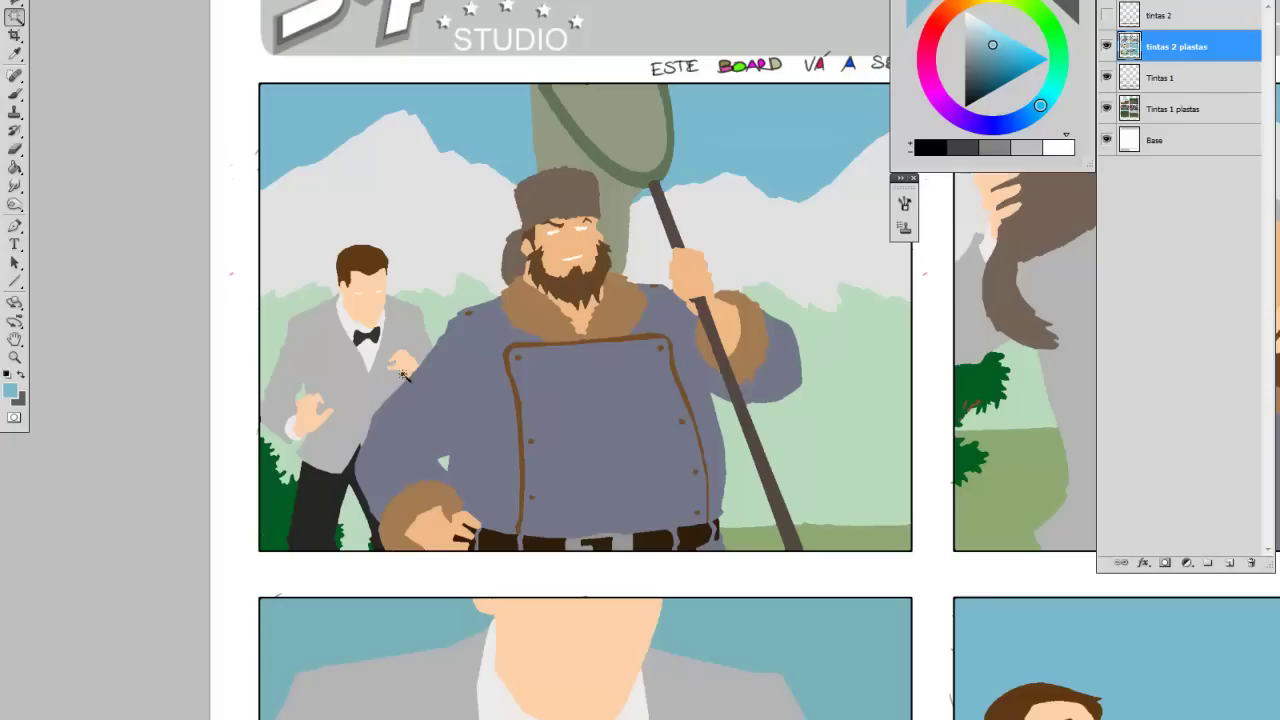
left_click(1106, 15)
- Examine the colours across all six storyboard panels, both at panel size and with the whole page reduced
left_click_drag(447, 421, 446, 394)
left_click(483, 426, "alt")
left_click_drag(496, 450, 463, 393)
left_click(528, 417, "alt")
left_click(531, 418, "alt")
left_click_drag(594, 441, 434, 364)
left_click_drag(494, 451, 501, 413)
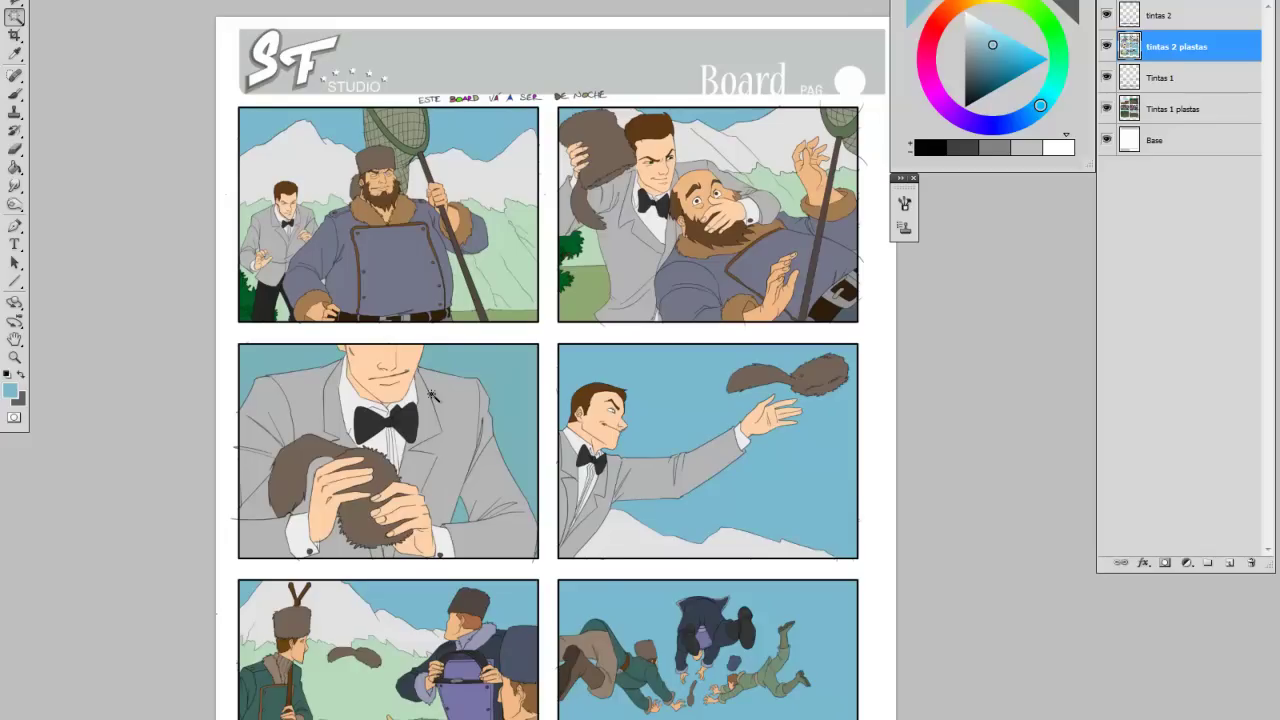
left_click_drag(489, 470, 461, 448)
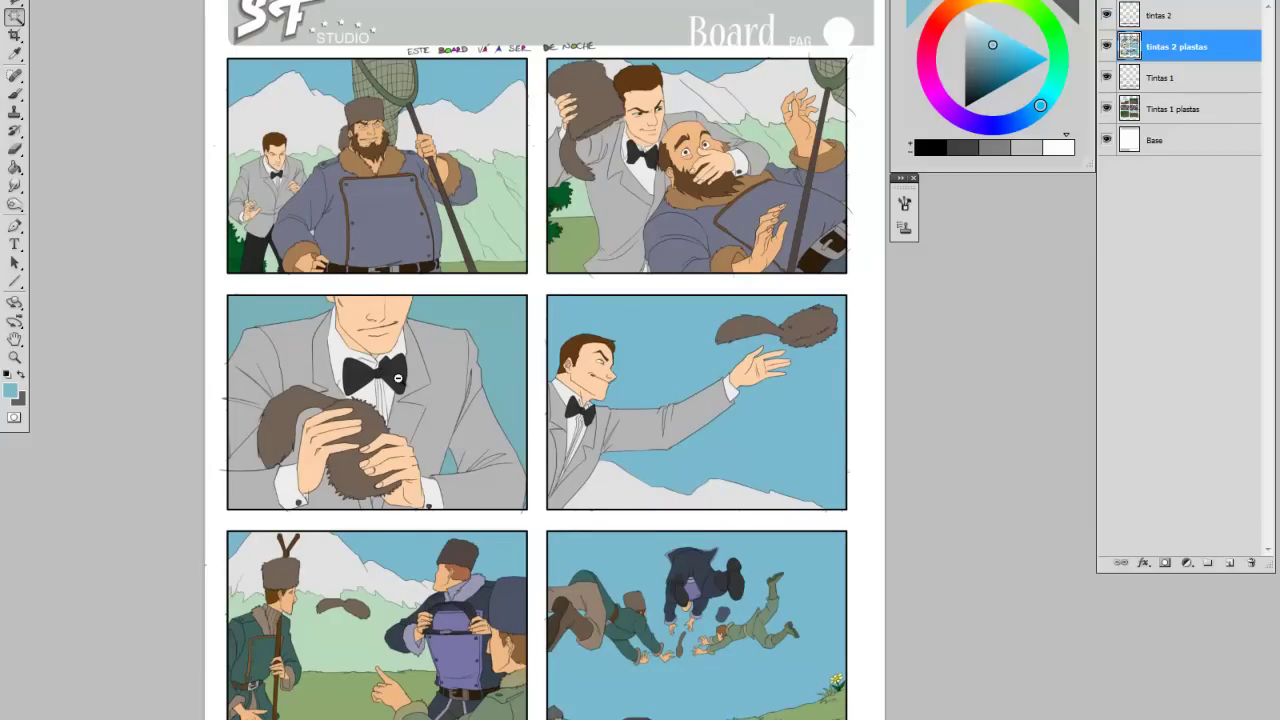
left_click_drag(460, 438, 424, 422)
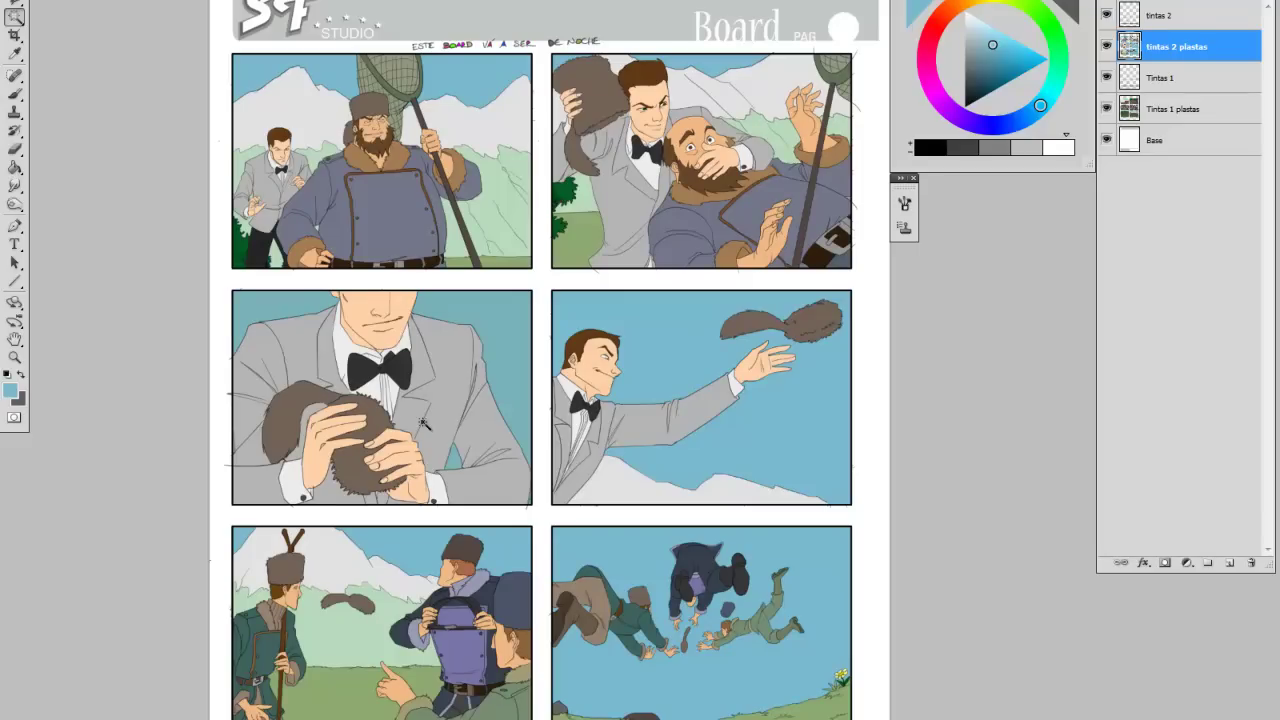
left_click_drag(423, 422, 387, 410)
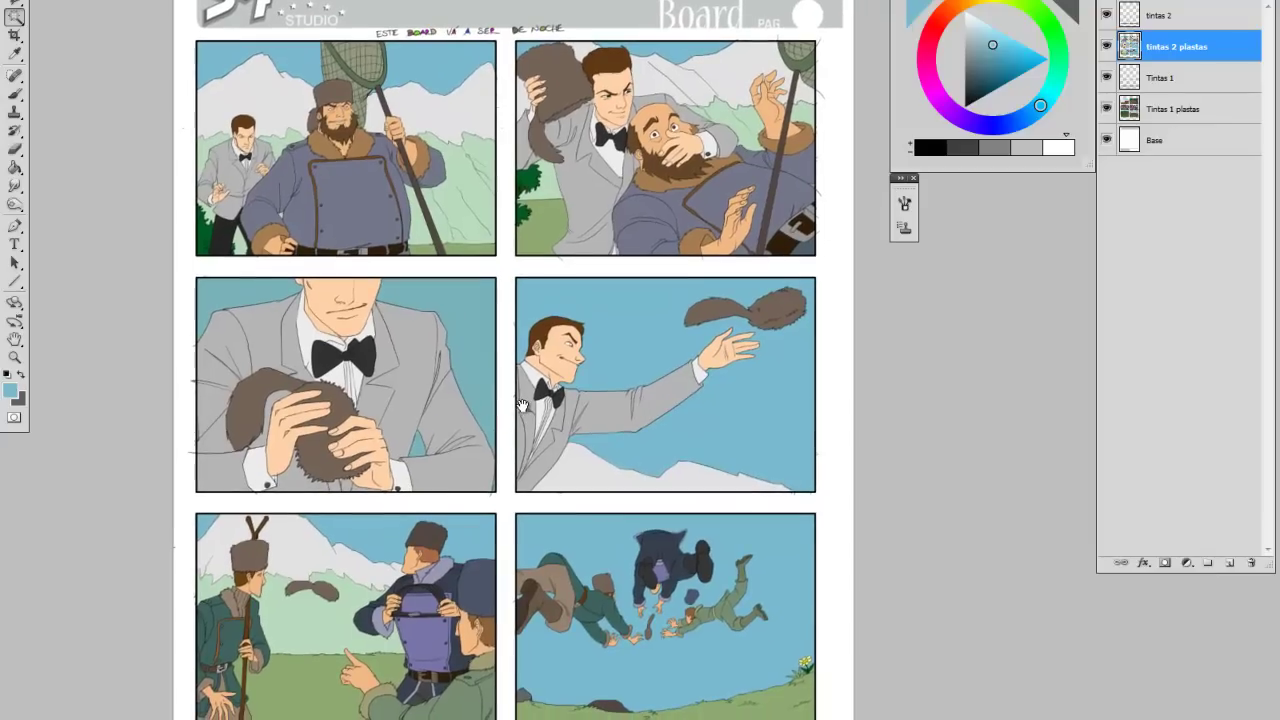
left_click(511, 403, "alt")
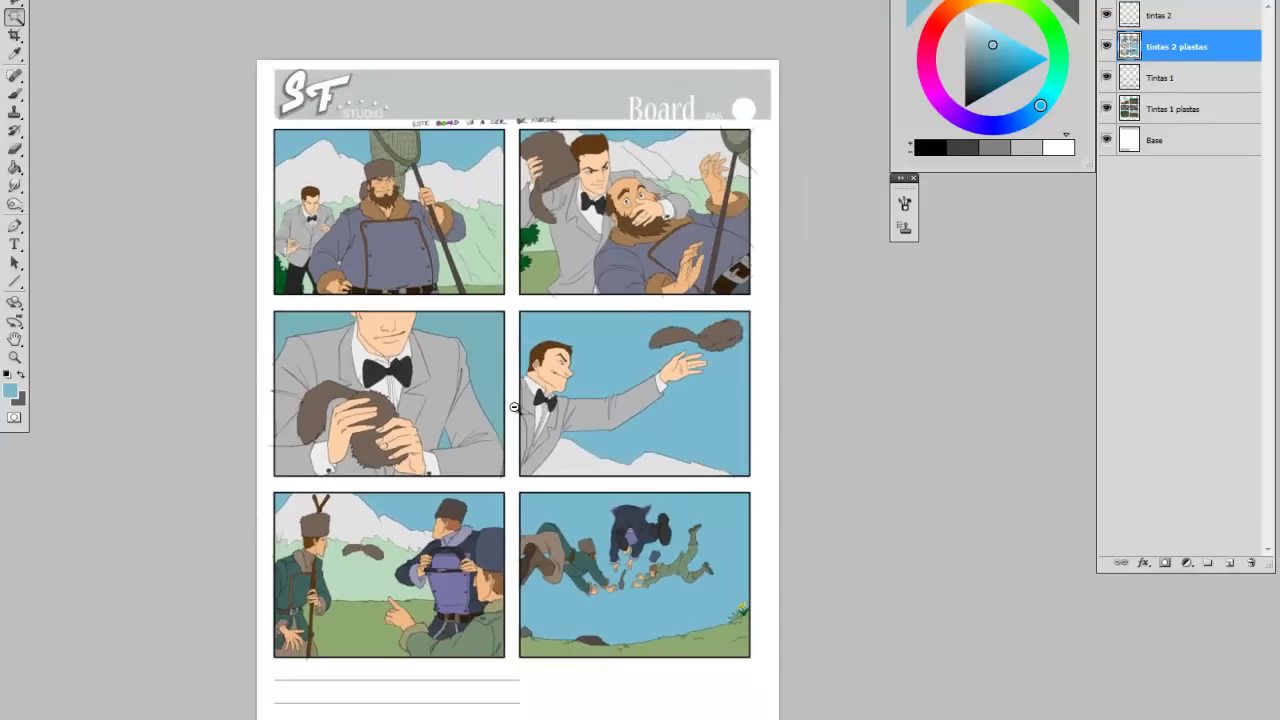
left_click(513, 408, "alt")
left_click(517, 417, "alt")
left_click(520, 425, "alt")
left_click(521, 426, "alt")
scroll(520, 425, "down", 2)
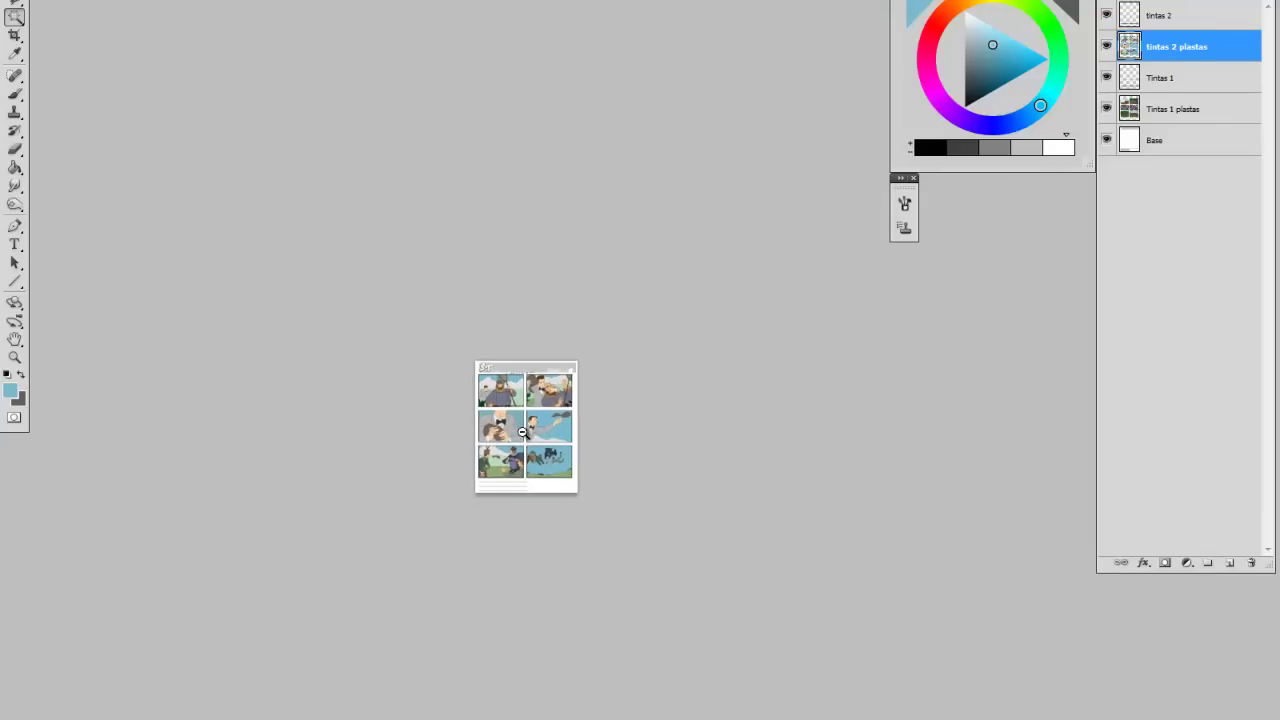
scroll(503, 407, "up", 8)
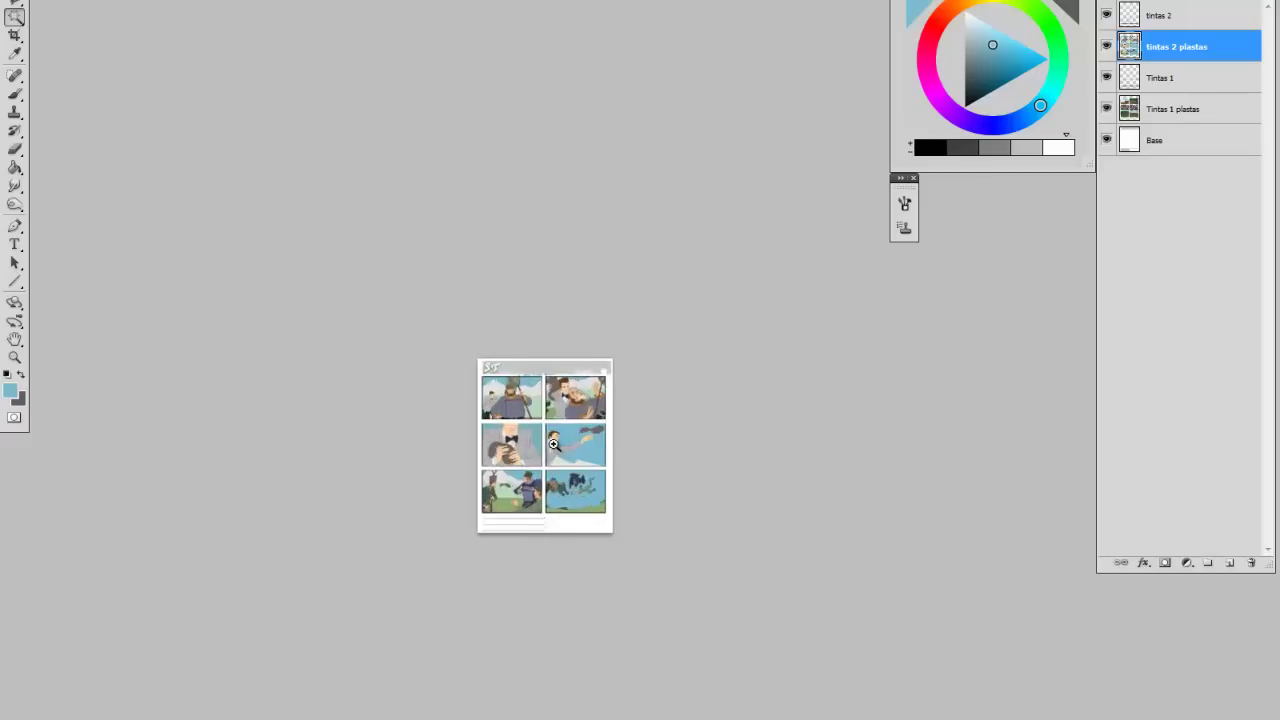
left_click_drag(588, 476, 517, 428)
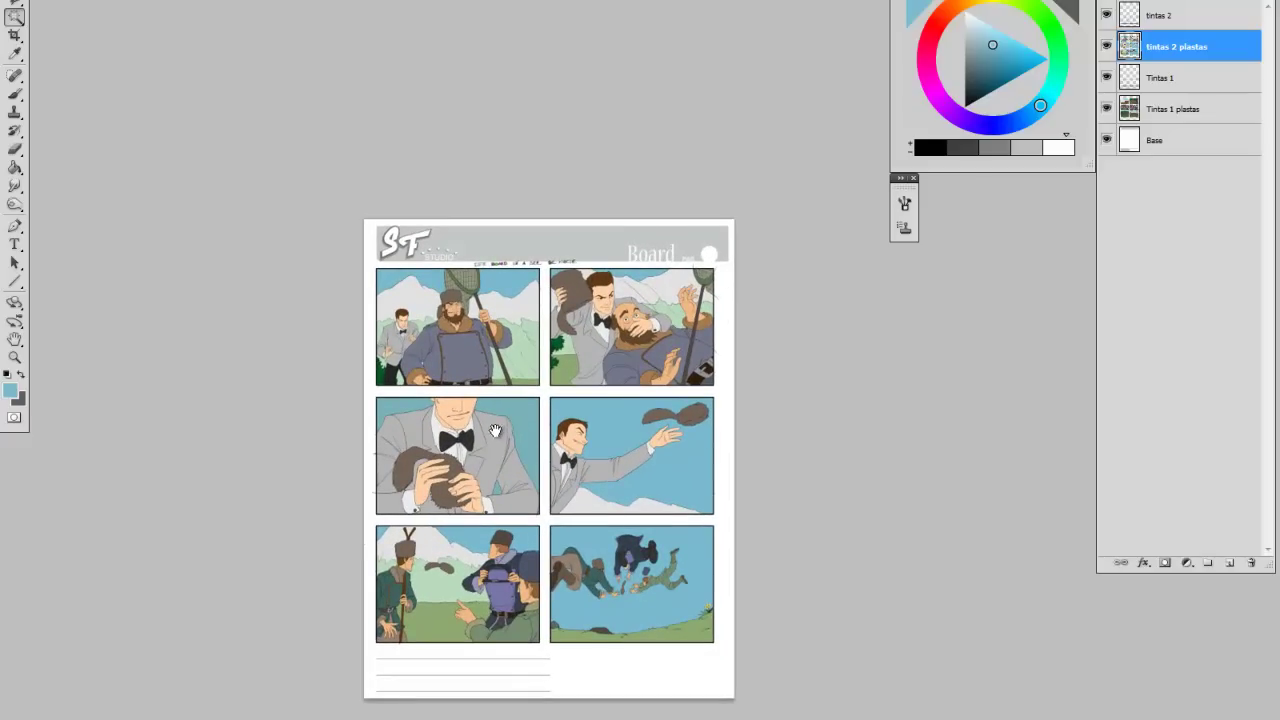
- Select the black fill of the bow ties, bag handle and boots, raise its Hue/Saturation lightness to +17, and deselect
scroll(520, 430, "up", 4)
scroll(535, 433, "up", 5)
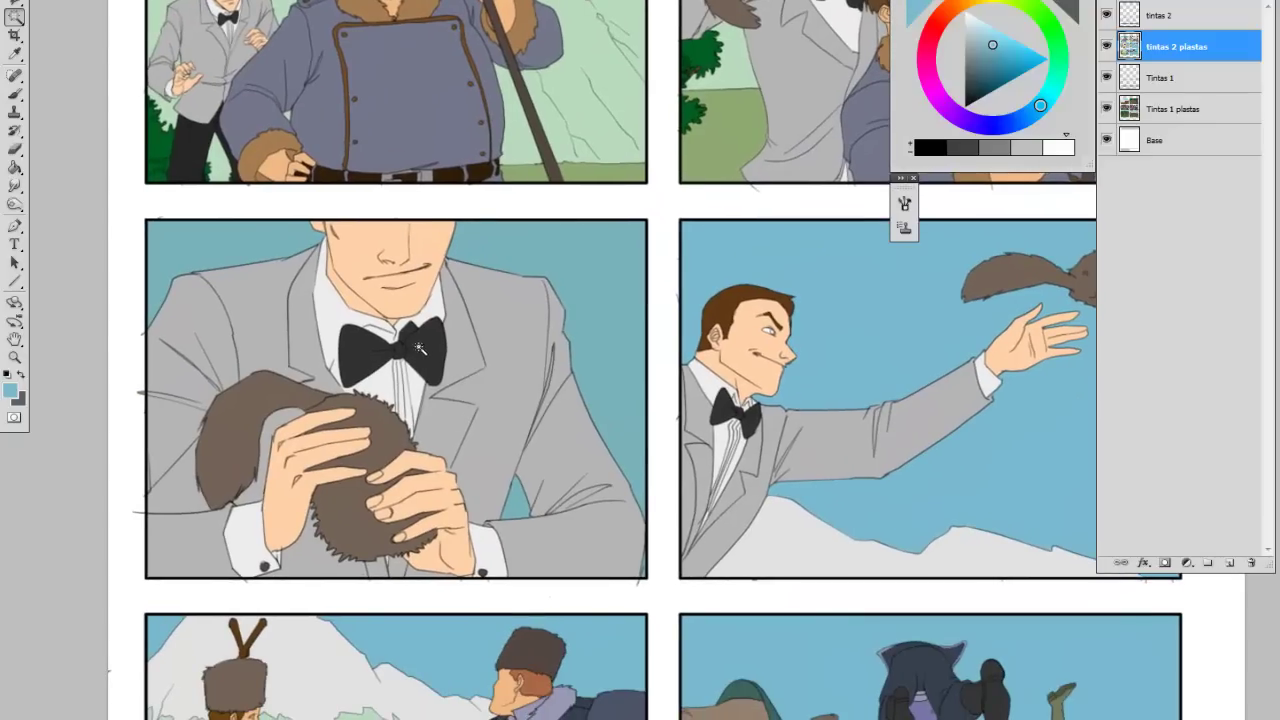
left_click_drag(450, 350, 410, 235)
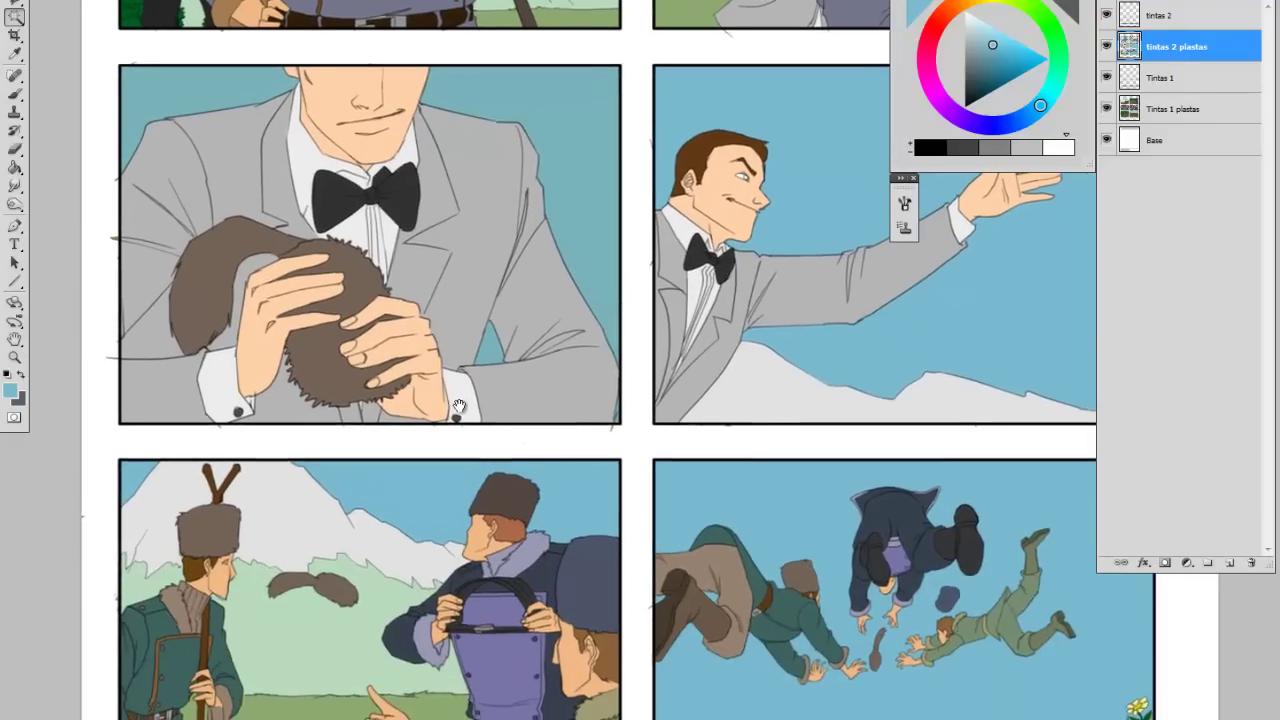
left_click_drag(513, 553, 497, 485)
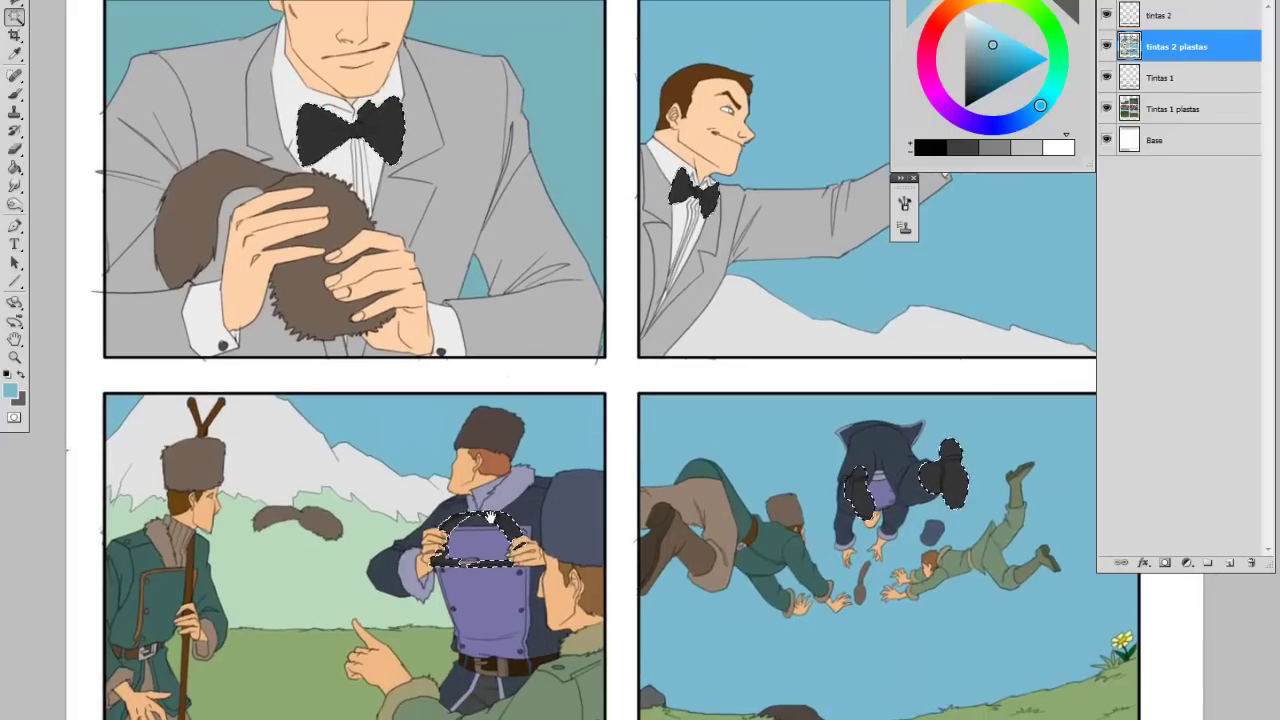
key("ctrl+u")
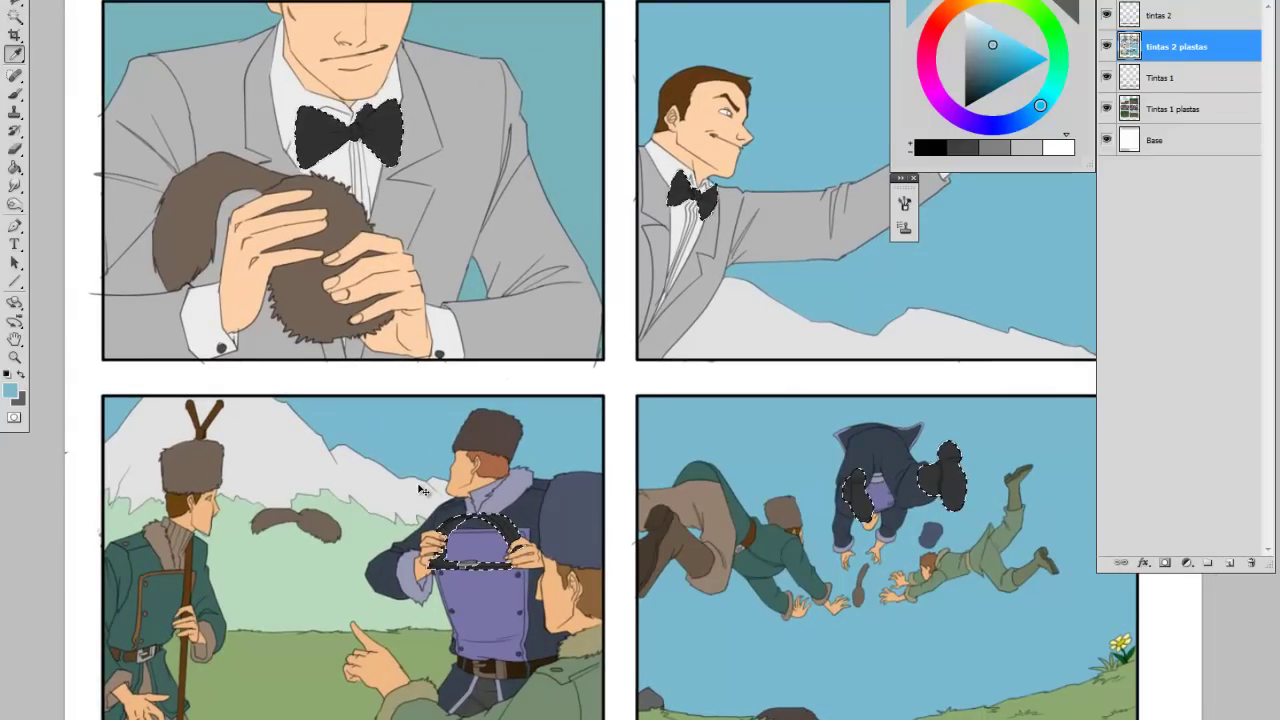
left_click_drag(875, 256, 893, 261)
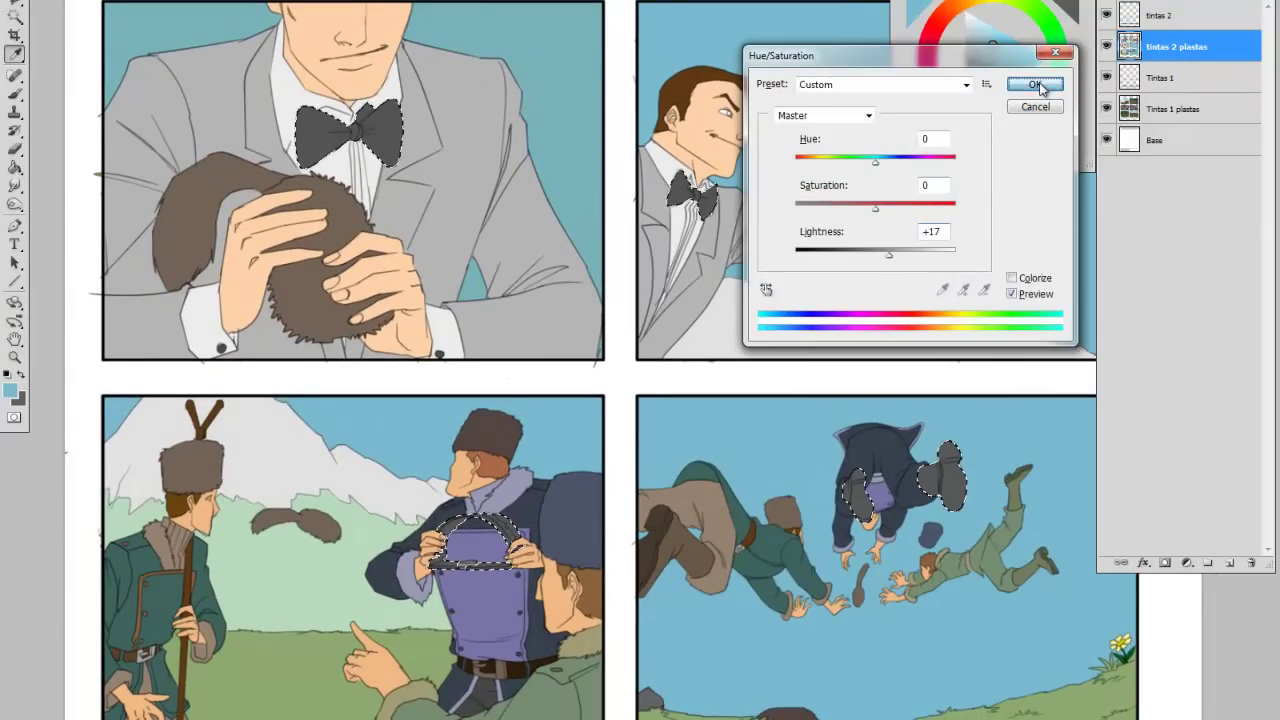
left_click(1040, 84)
key("ctrl+d")
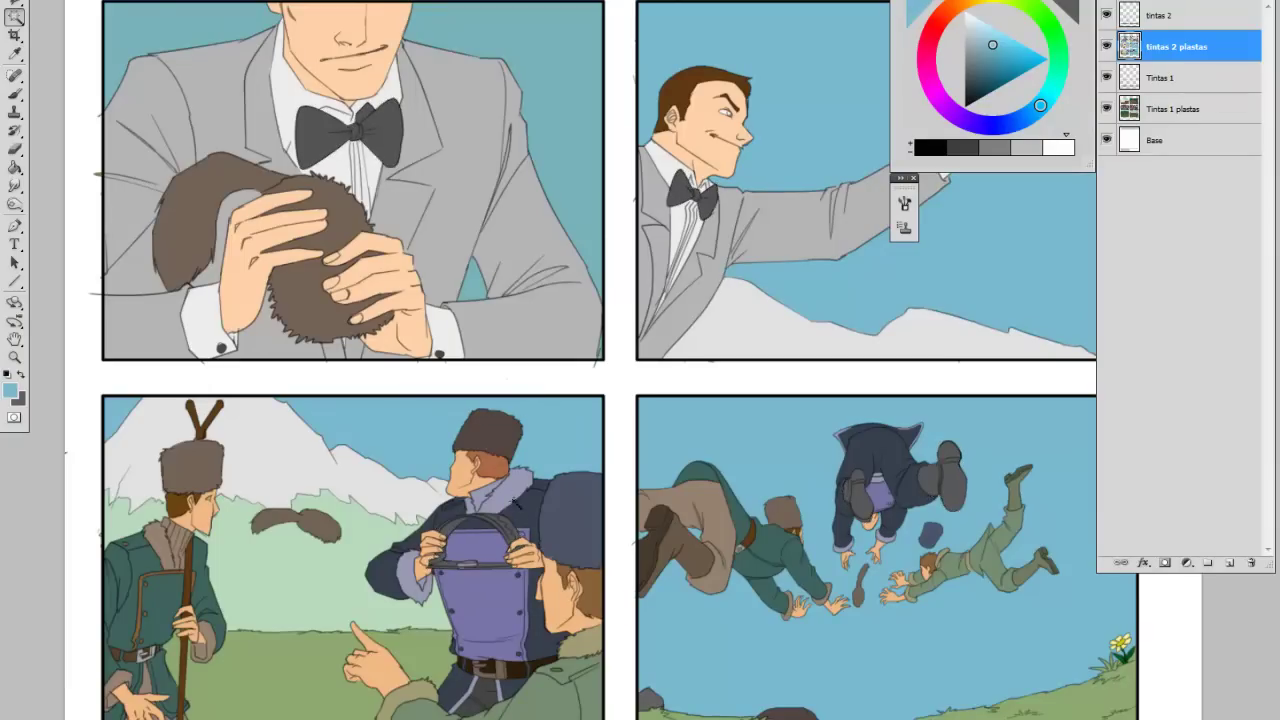
- Select the dark blue coats in the two lowest panels, raise their lightness to +17 with Hue/Saturation, and deselect
left_click(521, 511)
left_click_drag(577, 589, 513, 437)
scroll(512, 437, "up", 2)
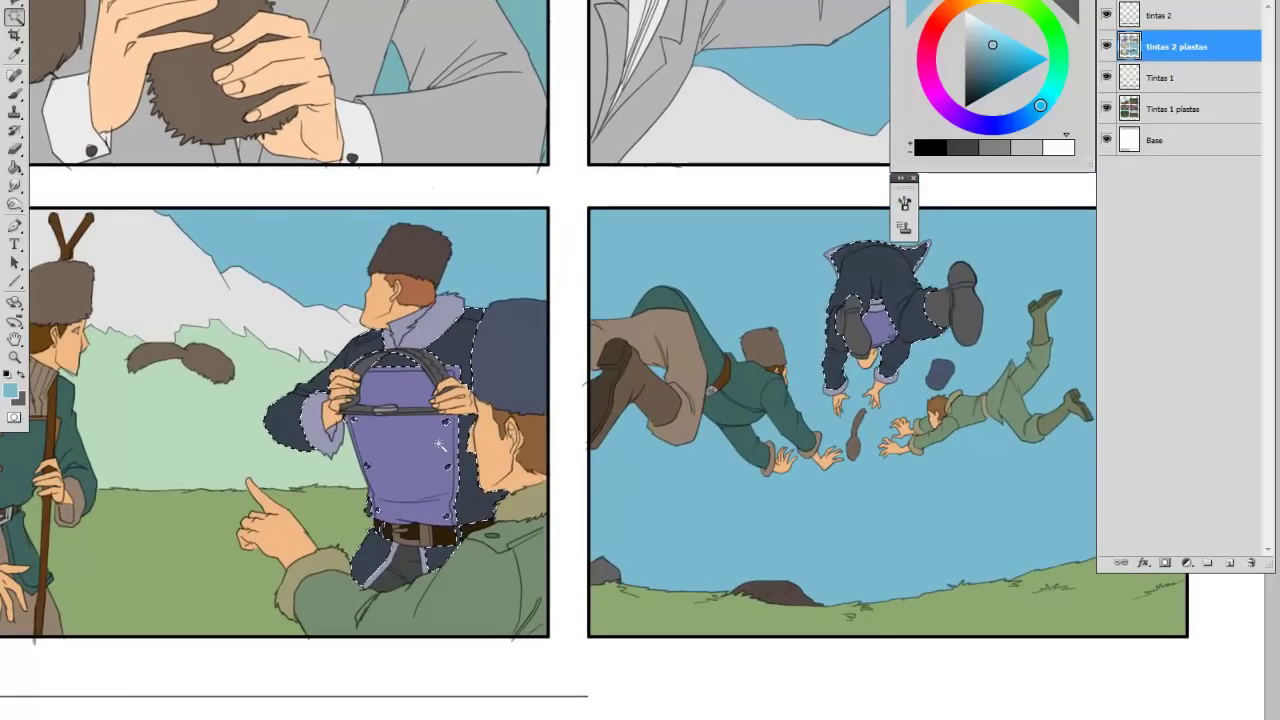
key("ctrl+u")
left_click_drag(875, 258, 892, 261)
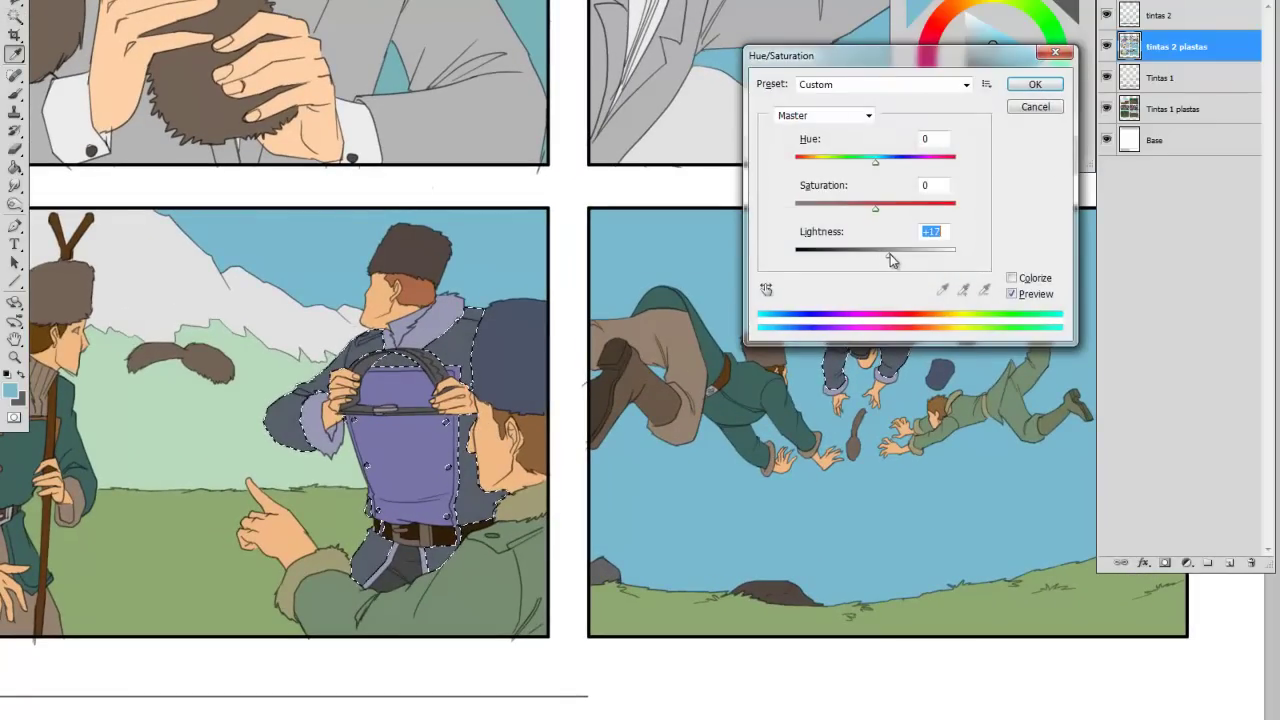
left_click(1035, 84)
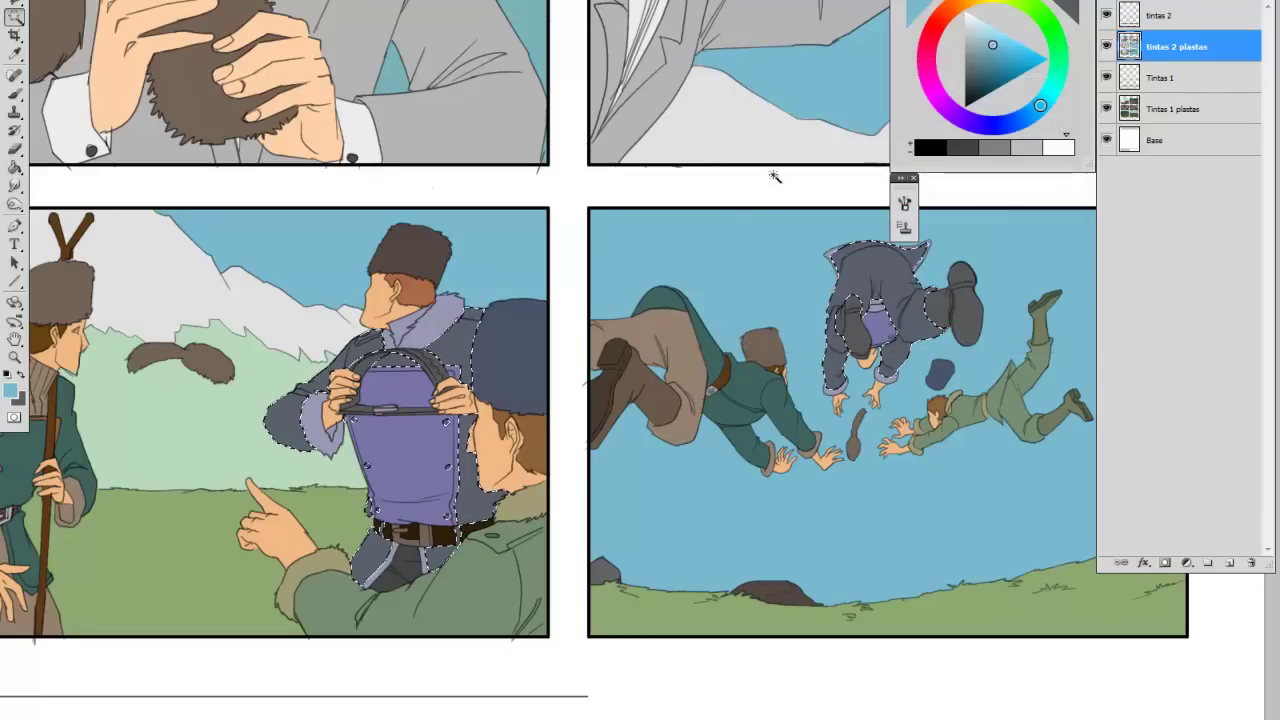
key("ctrl+d")
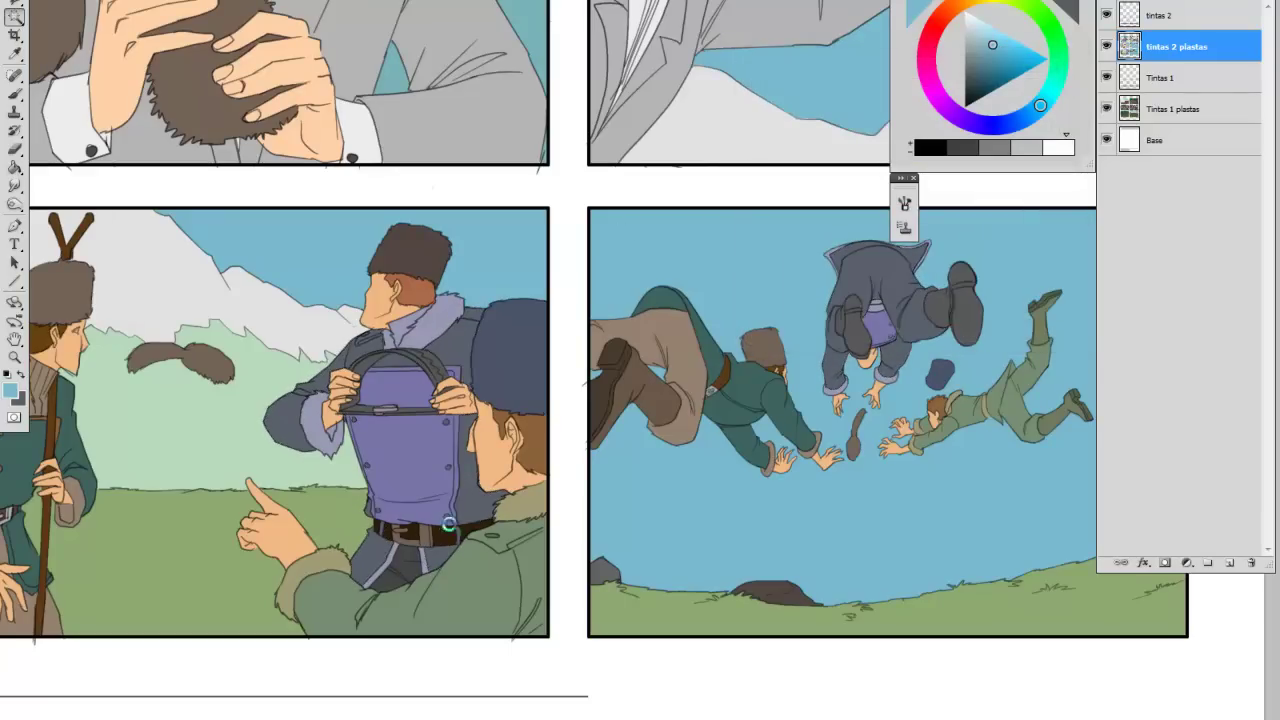
- Adjust the dark brown belt of the man holding the bag to saturation -26 and lightness +17, and deselect
key("ctrl+u")
left_click_drag(875, 256, 895, 260)
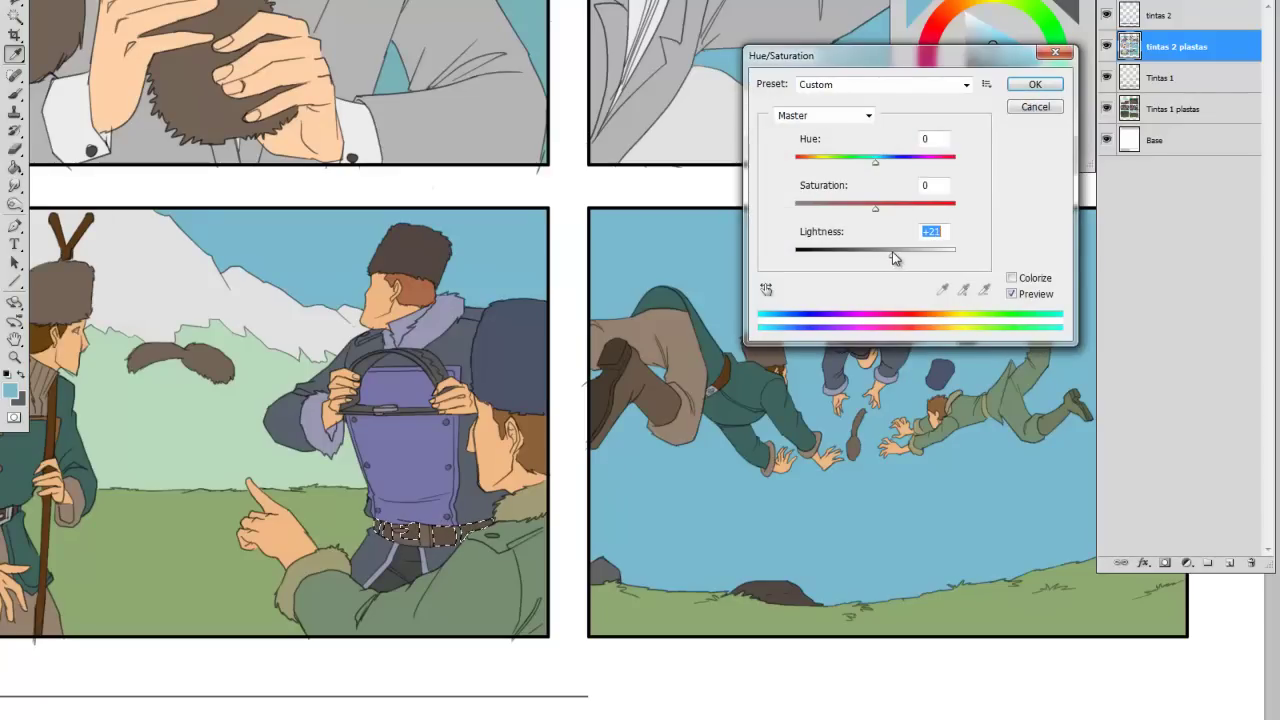
left_click_drag(876, 207, 855, 209)
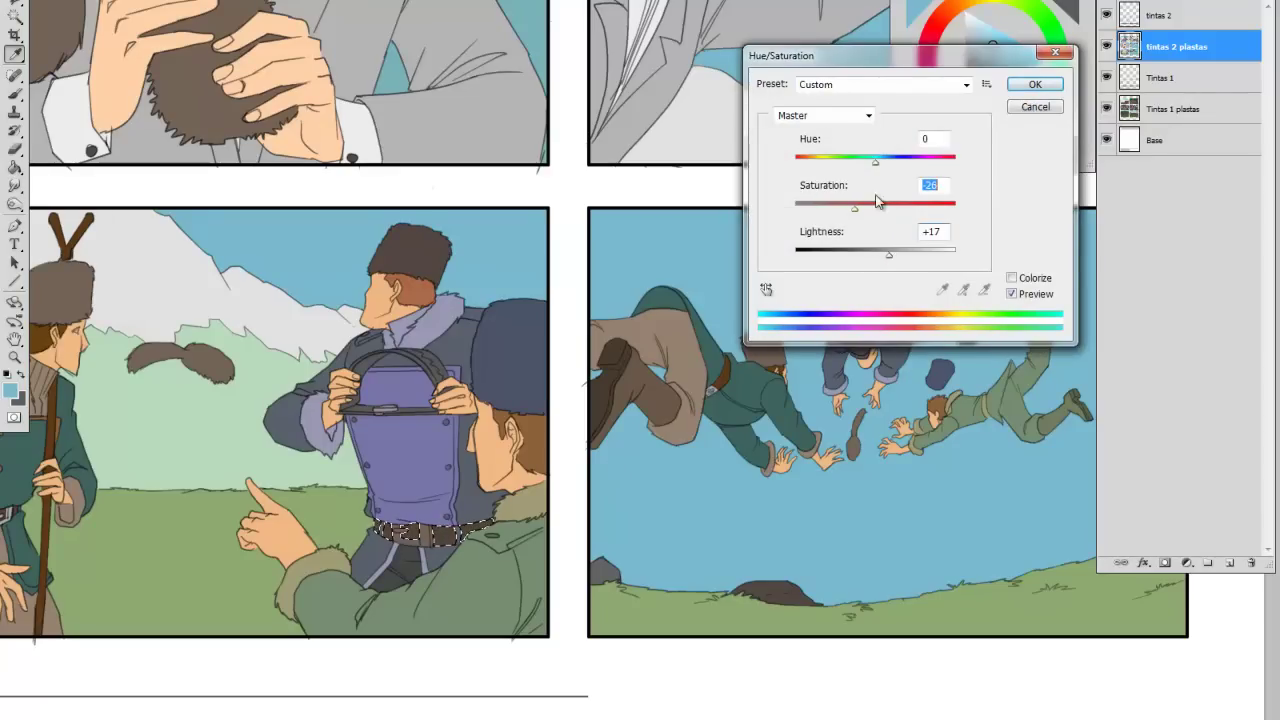
left_click(1045, 32)
key("ctrl+d")
- Select the dark green bushes in the first two panels, set their lightness to +24, and slightly reduce their saturation
left_click_drag(382, 187, 210, 545)
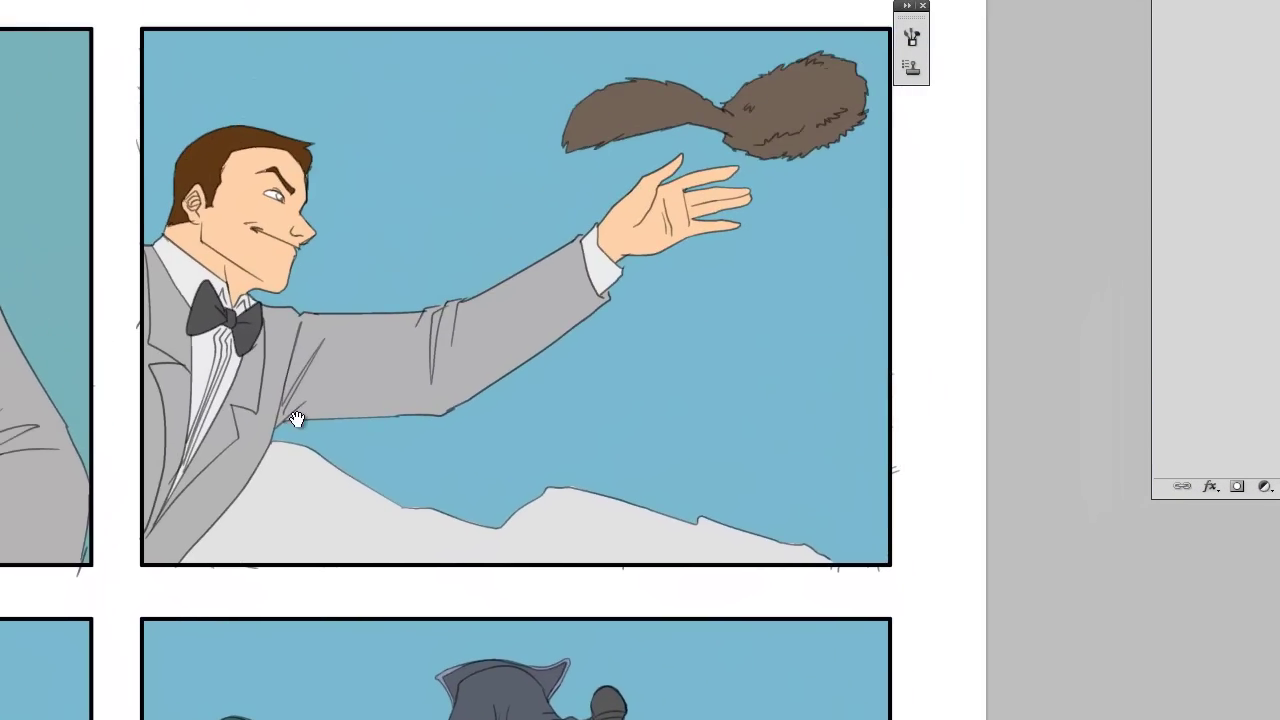
left_click_drag(132, 460, 570, 444)
left_click_drag(375, 434, 528, 363)
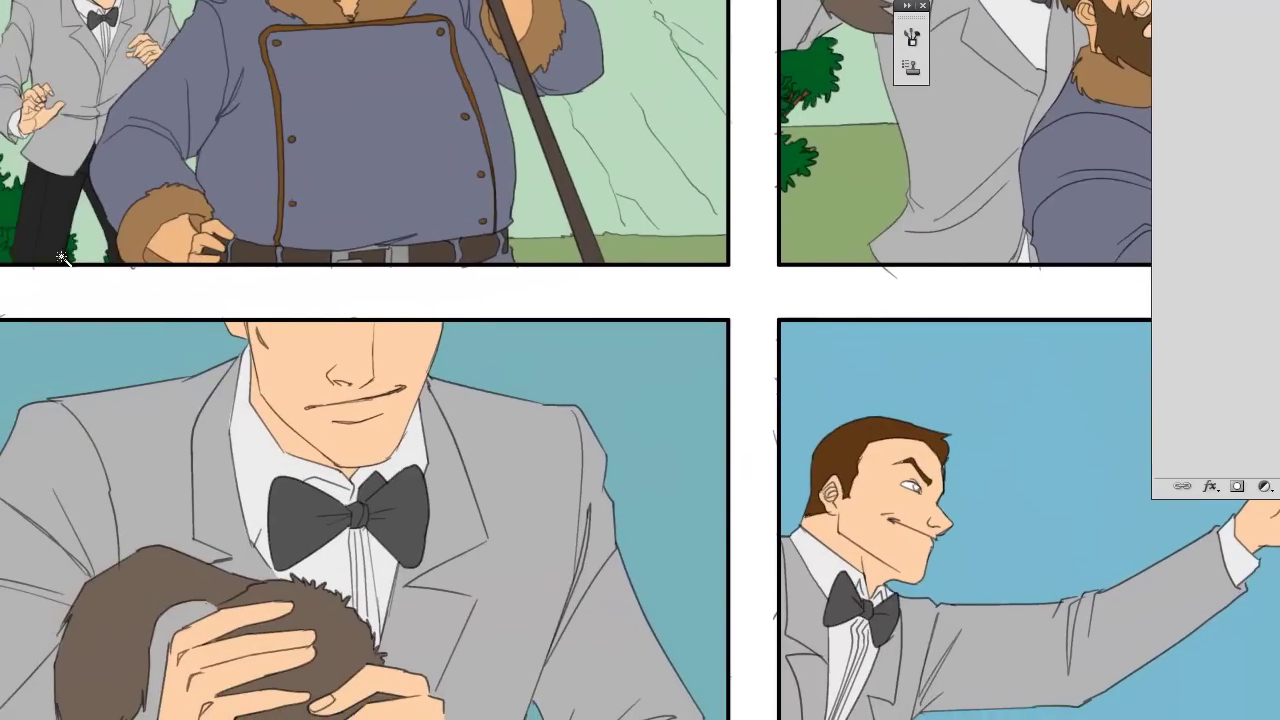
left_click_drag(321, 297, 271, 327)
key("ctrl+u")
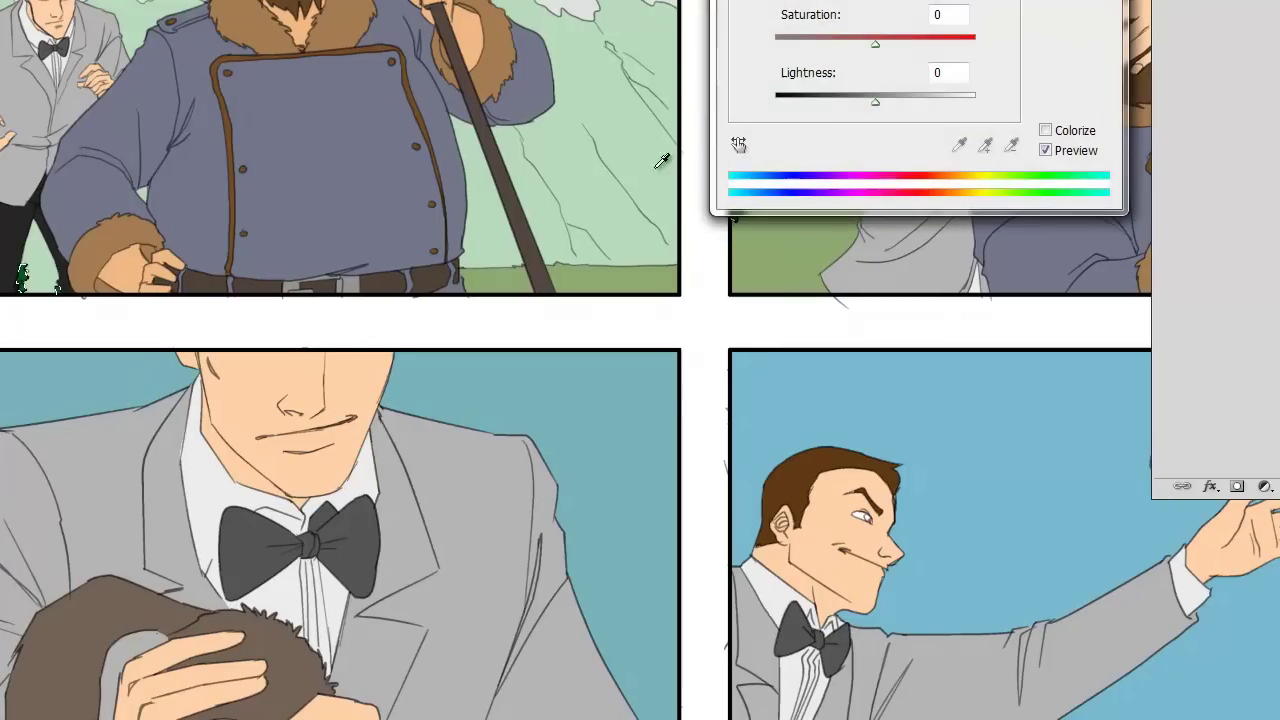
left_click_drag(878, 101, 898, 98)
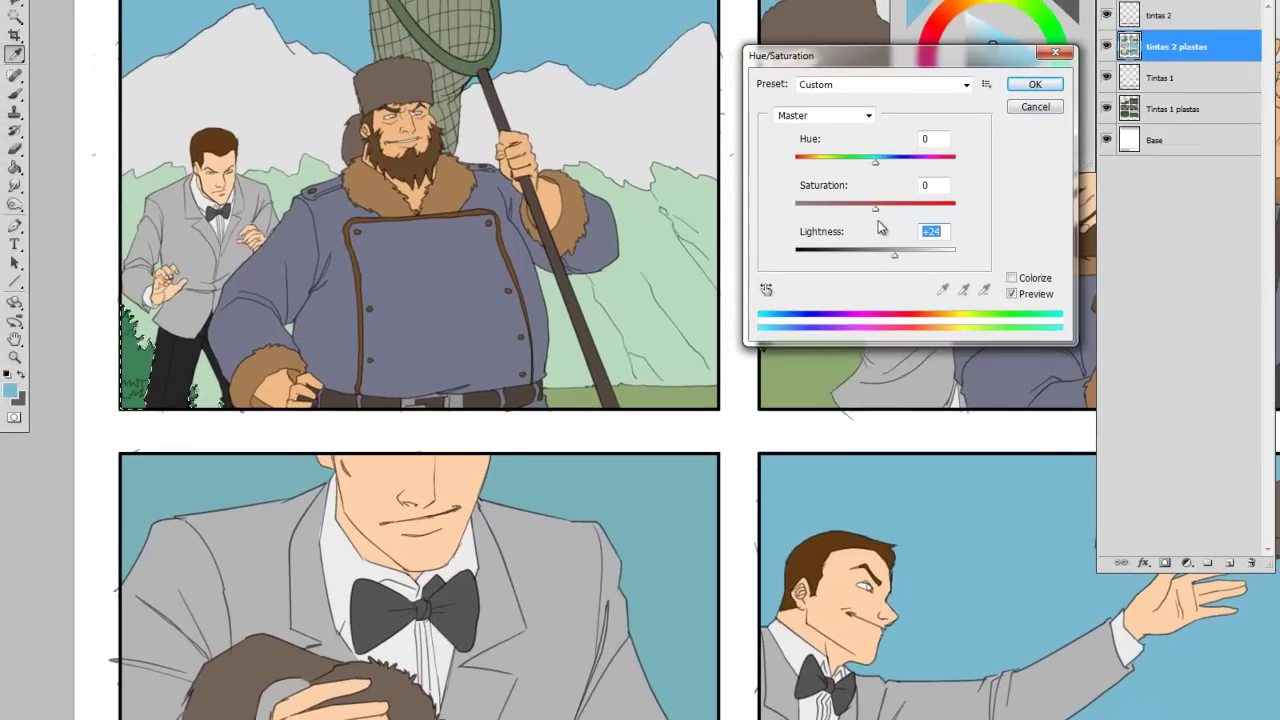
left_click_drag(876, 209, 865, 215)
left_click(1035, 84)
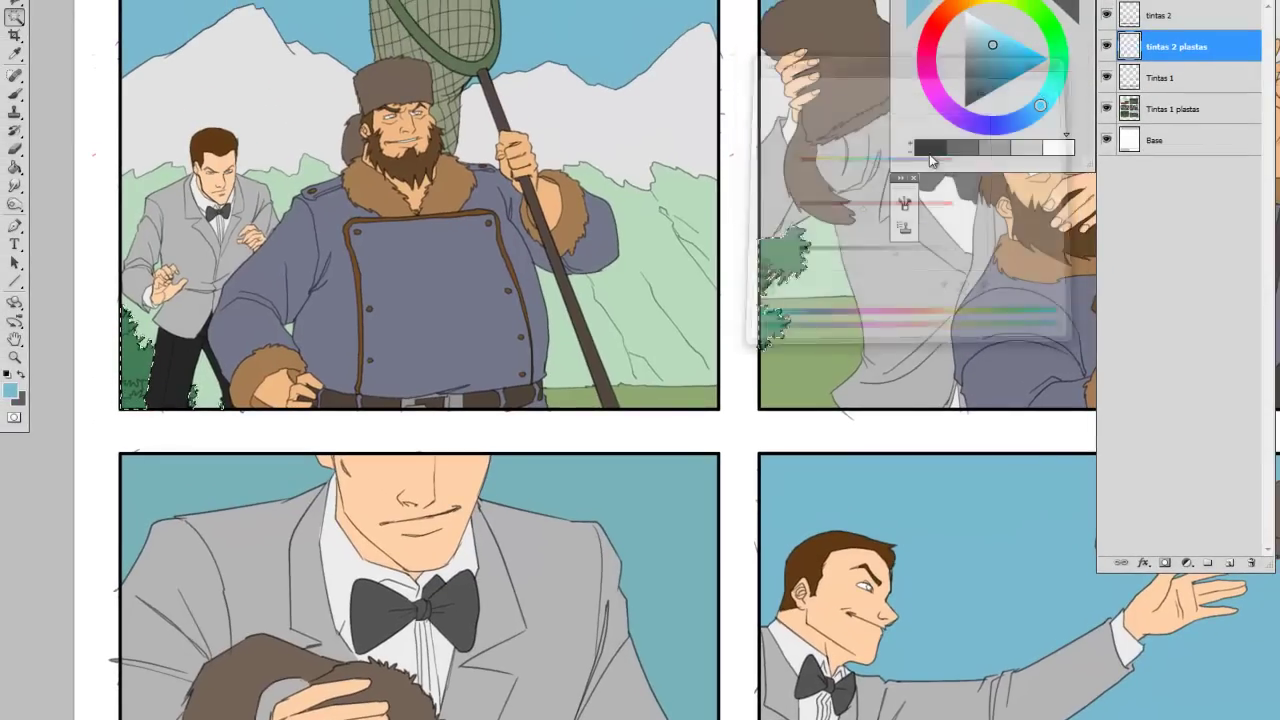
- Select the brown hair of the man in the grey suit, set saturation -49 and lightness +10 with Hue/Saturation, and deselect
left_click(540, 373, "alt")
left_click(539, 374, "alt")
left_click_drag(584, 472, 470, 330)
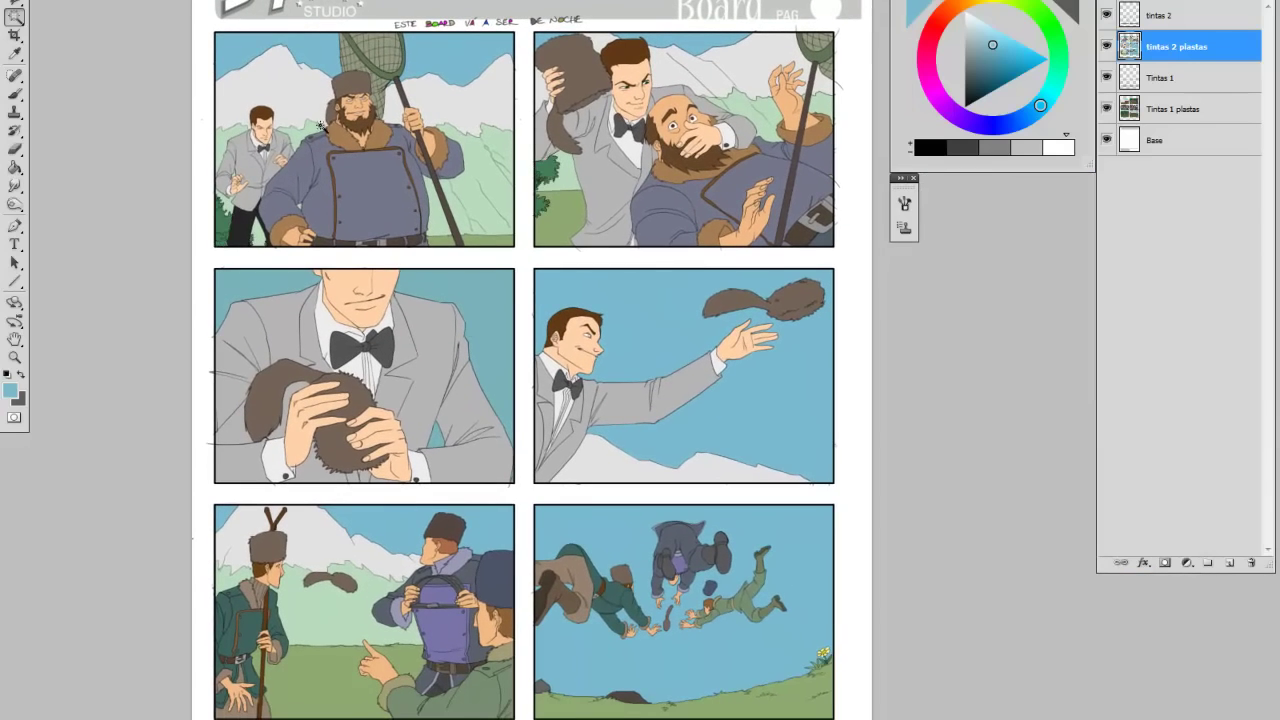
left_click(282, 122, "ctrl")
left_click_drag(350, 193, 474, 276)
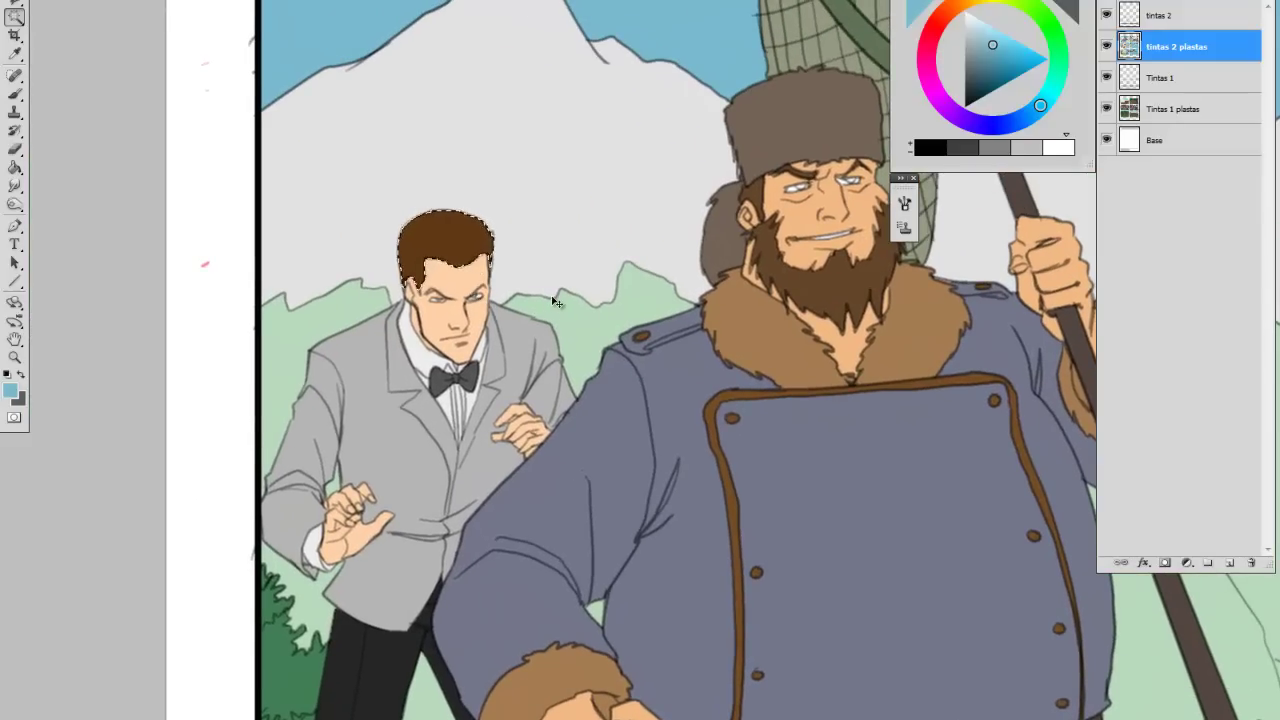
key("ctrl+u")
left_click_drag(878, 250, 886, 259)
left_click_drag(875, 208, 852, 212)
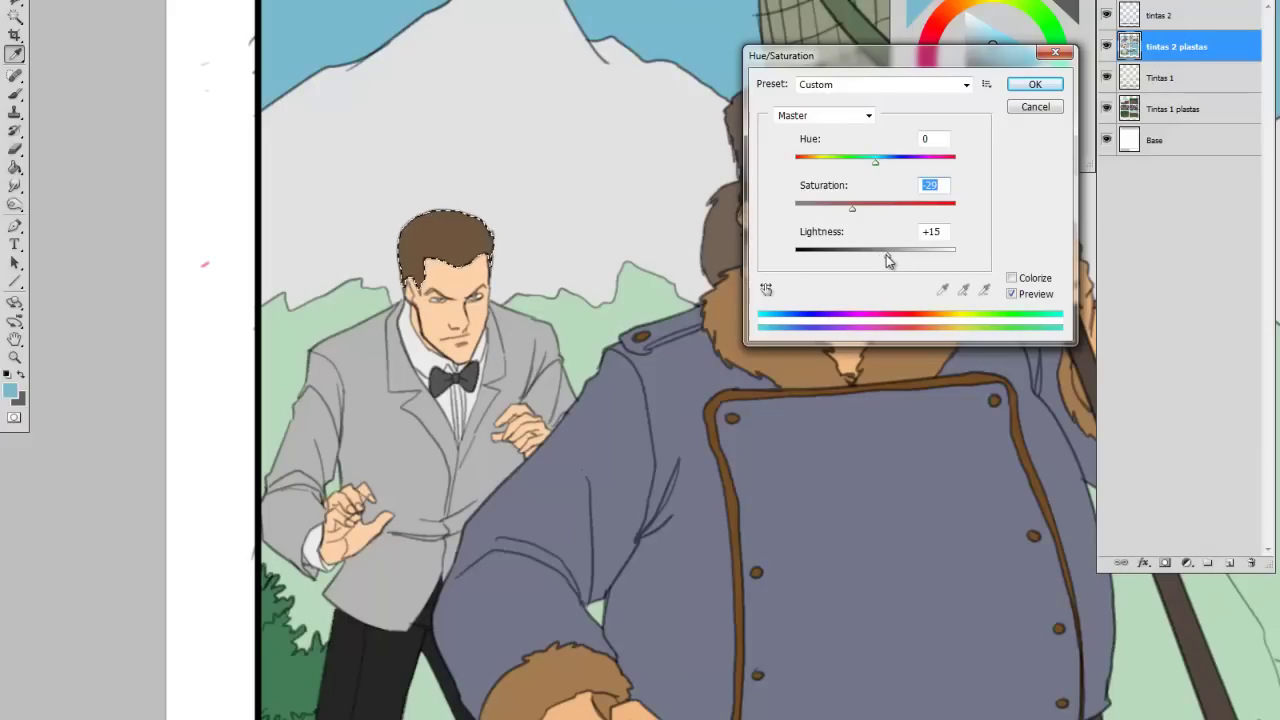
left_click_drag(888, 260, 877, 257)
left_click_drag(849, 211, 836, 211)
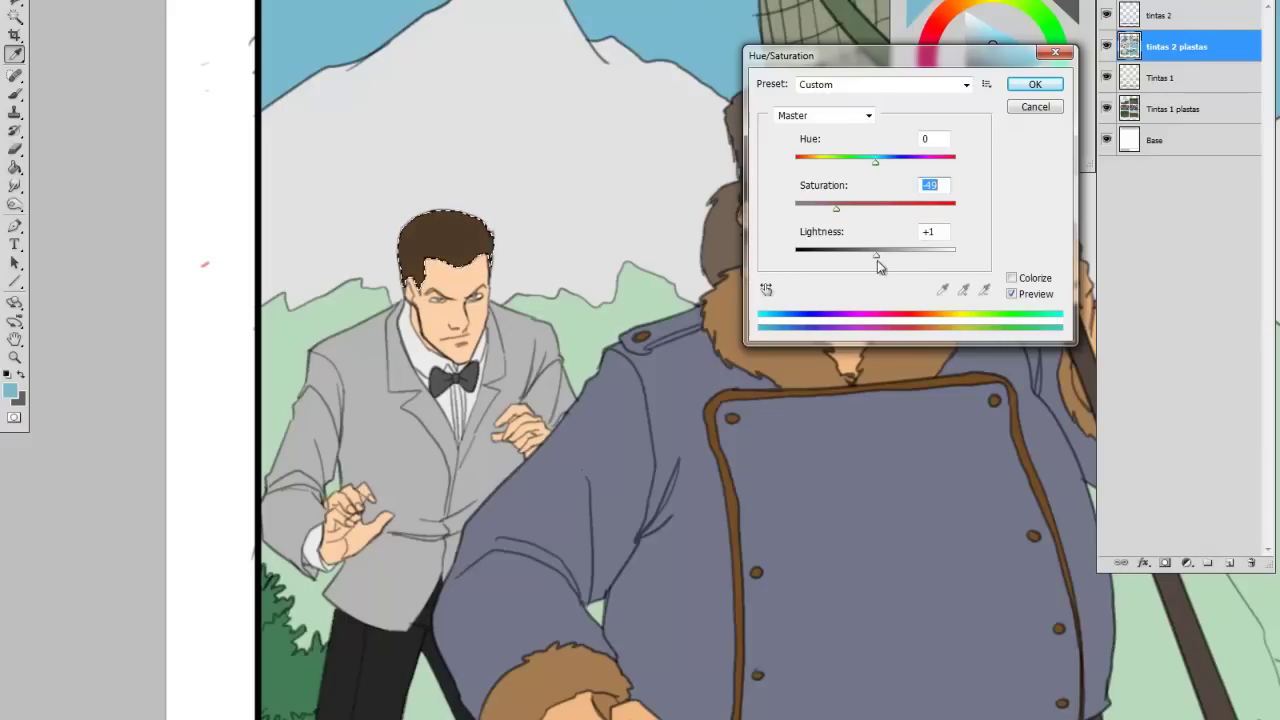
left_click_drag(878, 260, 882, 259)
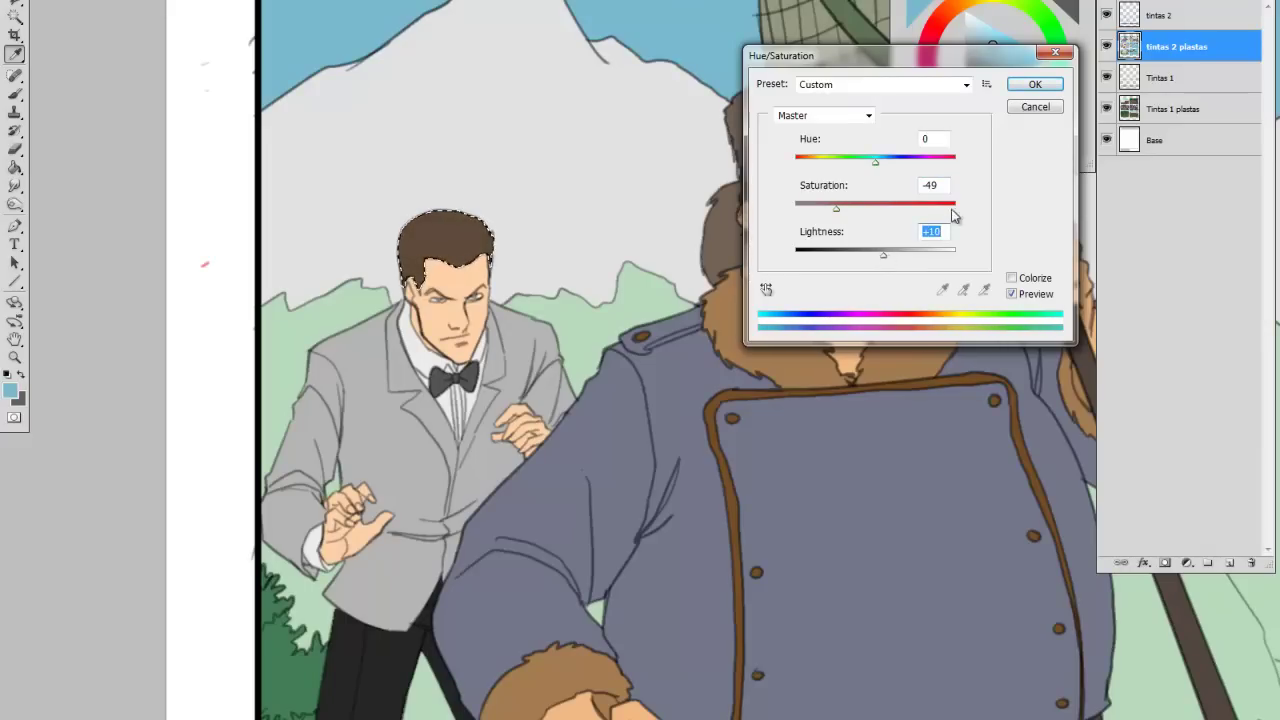
left_click(1028, 88)
left_click(574, 330, "alt")
left_click(574, 330, "alt")
left_click_drag(684, 383, 602, 345)
key("ctrl+d")
left_click(607, 353, "alt")
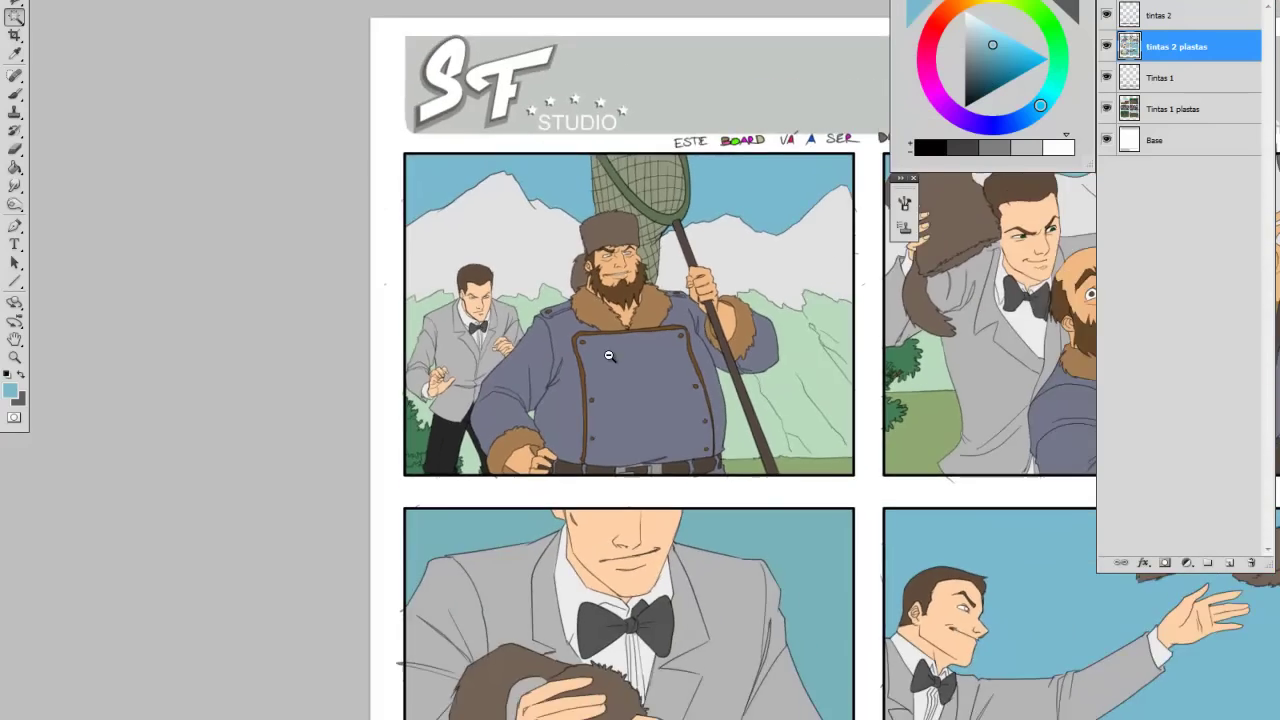
- Look over the flat colours in all six panels and sample the bearded man's skin tone
left_click(608, 354, "alt")
left_click_drag(631, 394, 471, 285)
left_click_drag(540, 383, 538, 307)
scroll(538, 307, "down", 1)
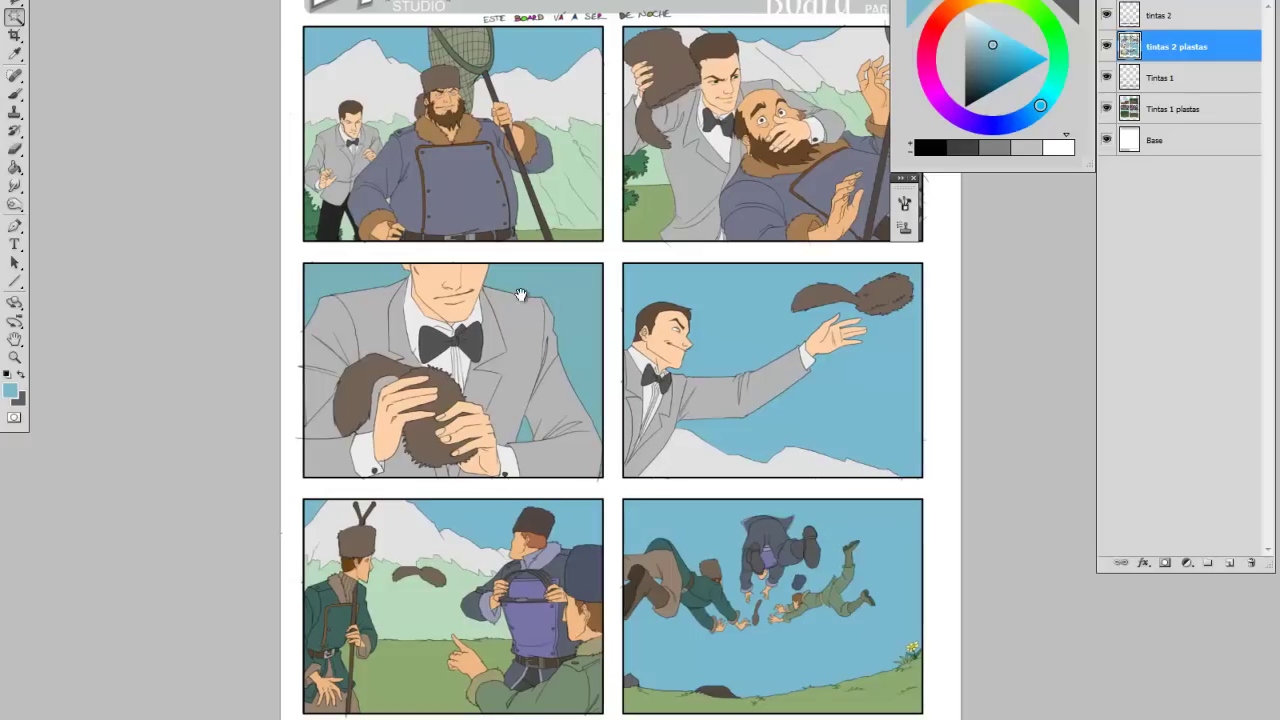
key("g")
left_click(764, 124, "alt")
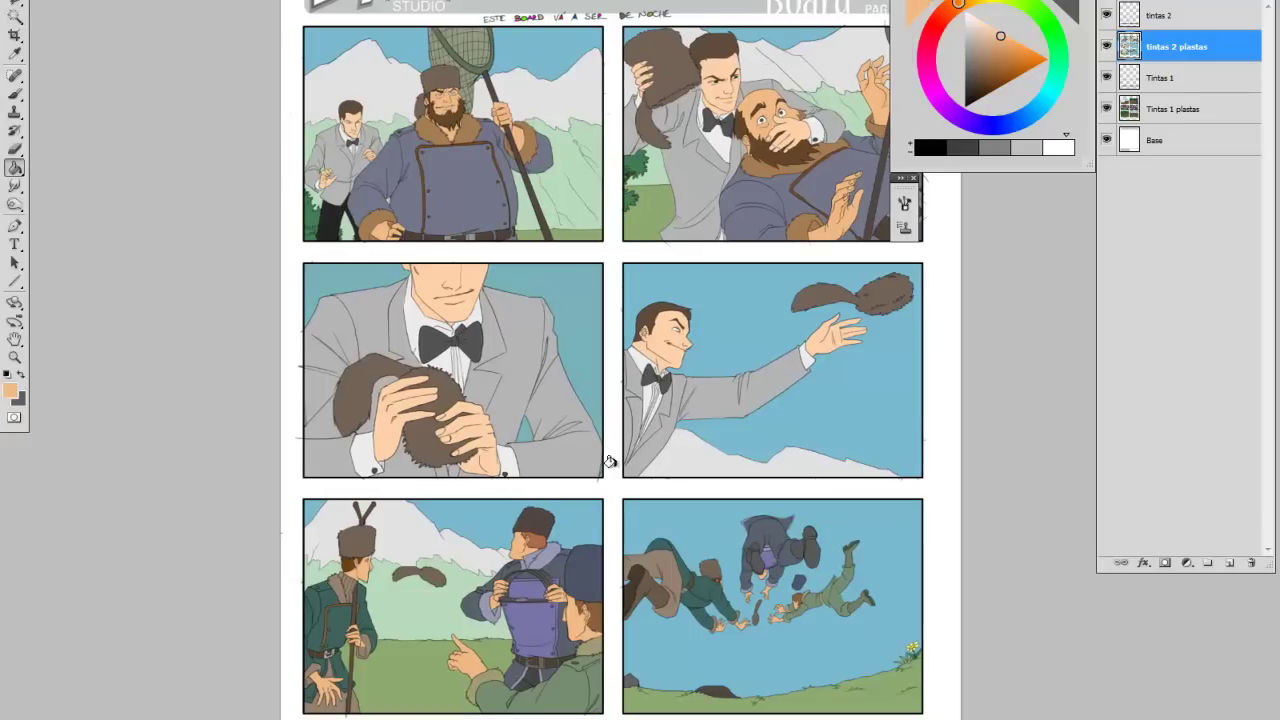
left_click_drag(574, 552, 560, 417)
left_click_drag(569, 349, 547, 411)
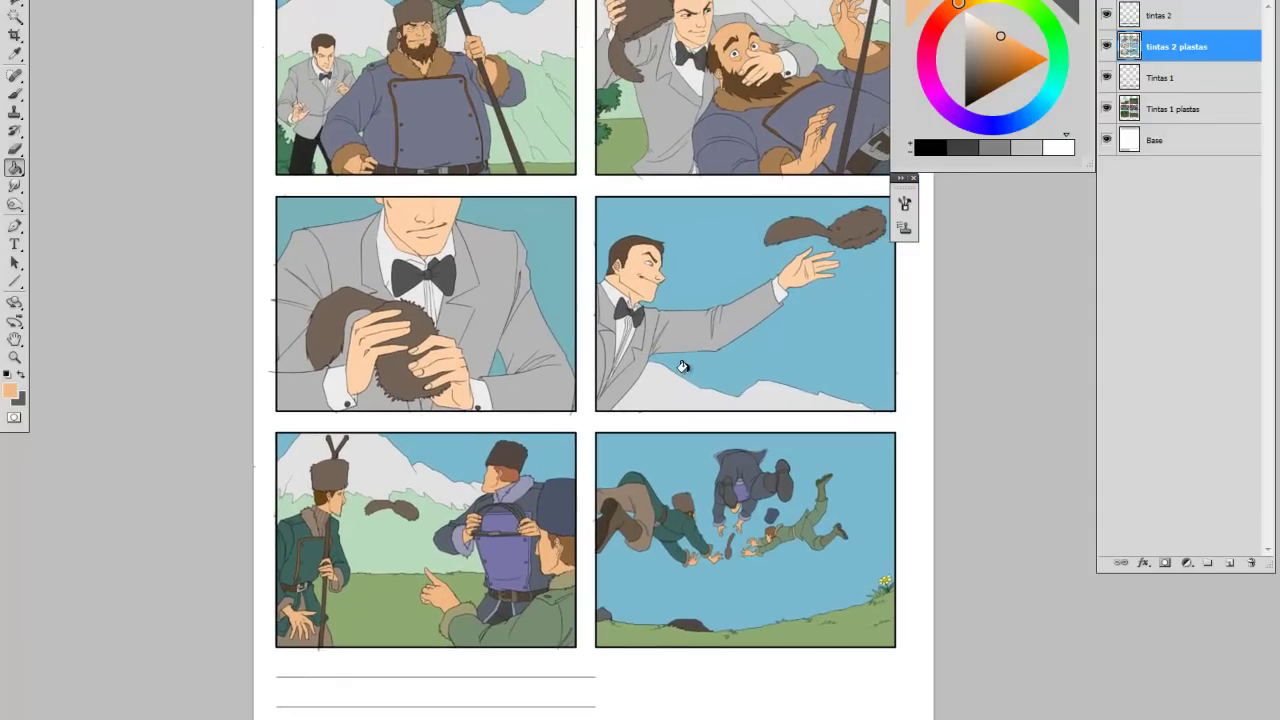
- Duplicate the "tintas 2 plastas" layer, hide the copy, and make the original layer active
key("ctrl+j")
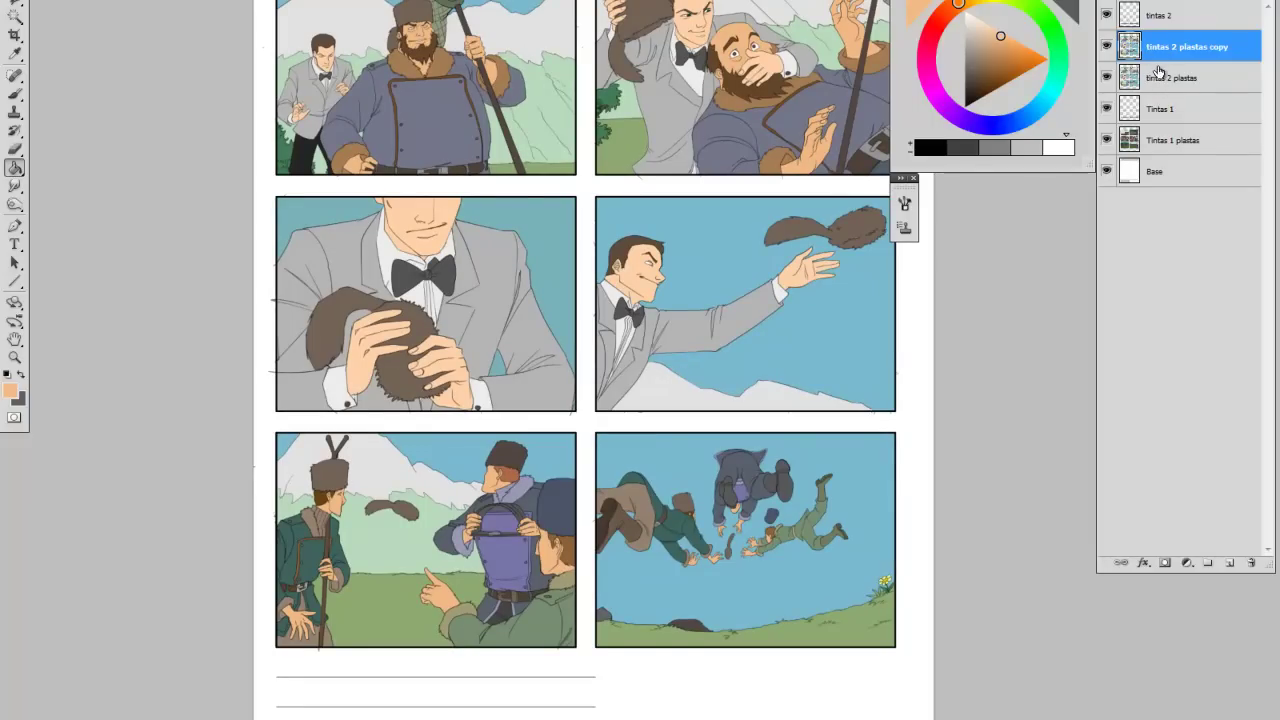
left_click(1106, 46)
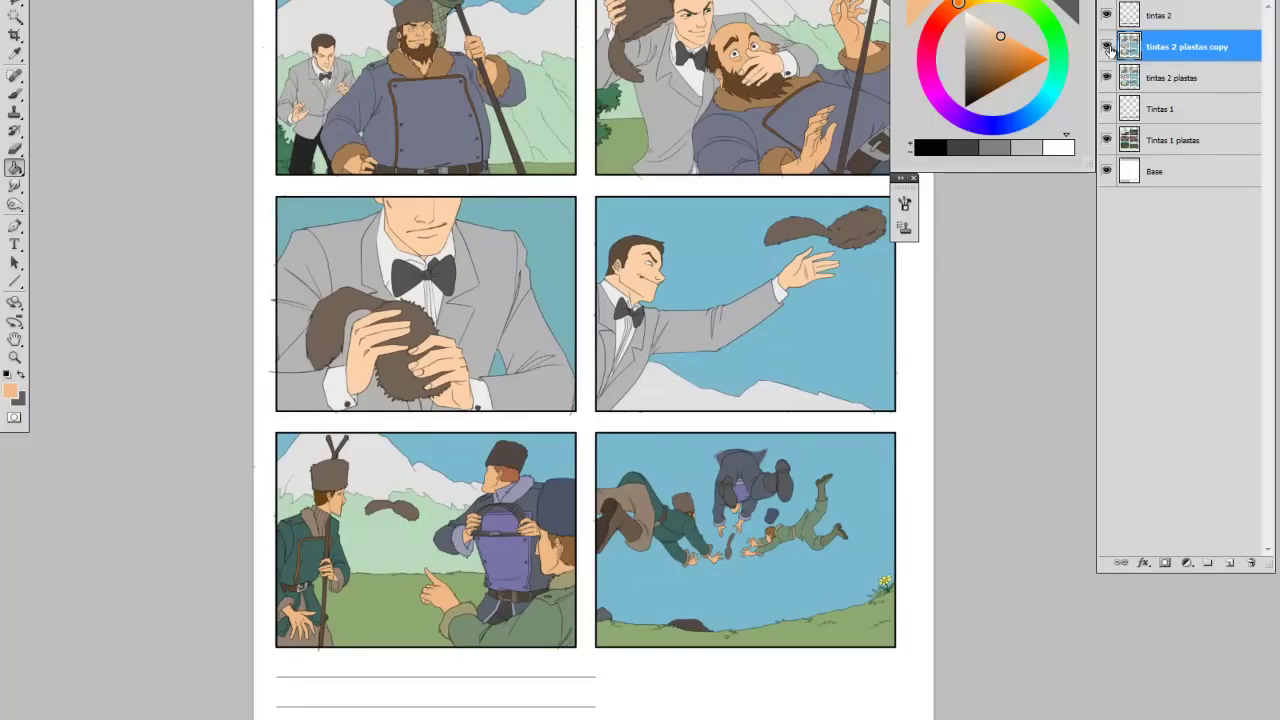
left_click(1165, 78)
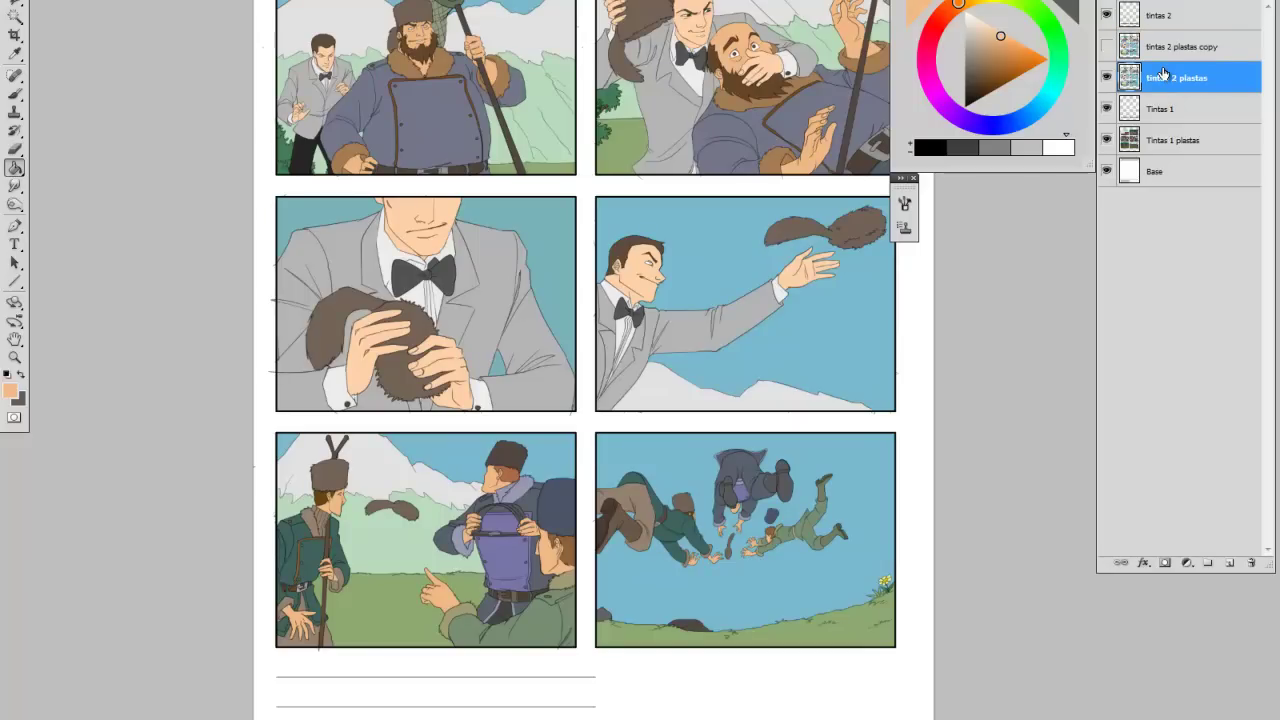
- Darken the original flat colour layer with Hue/Saturation, using lightness -41 and a saturation of about +18
key("ctrl+u")
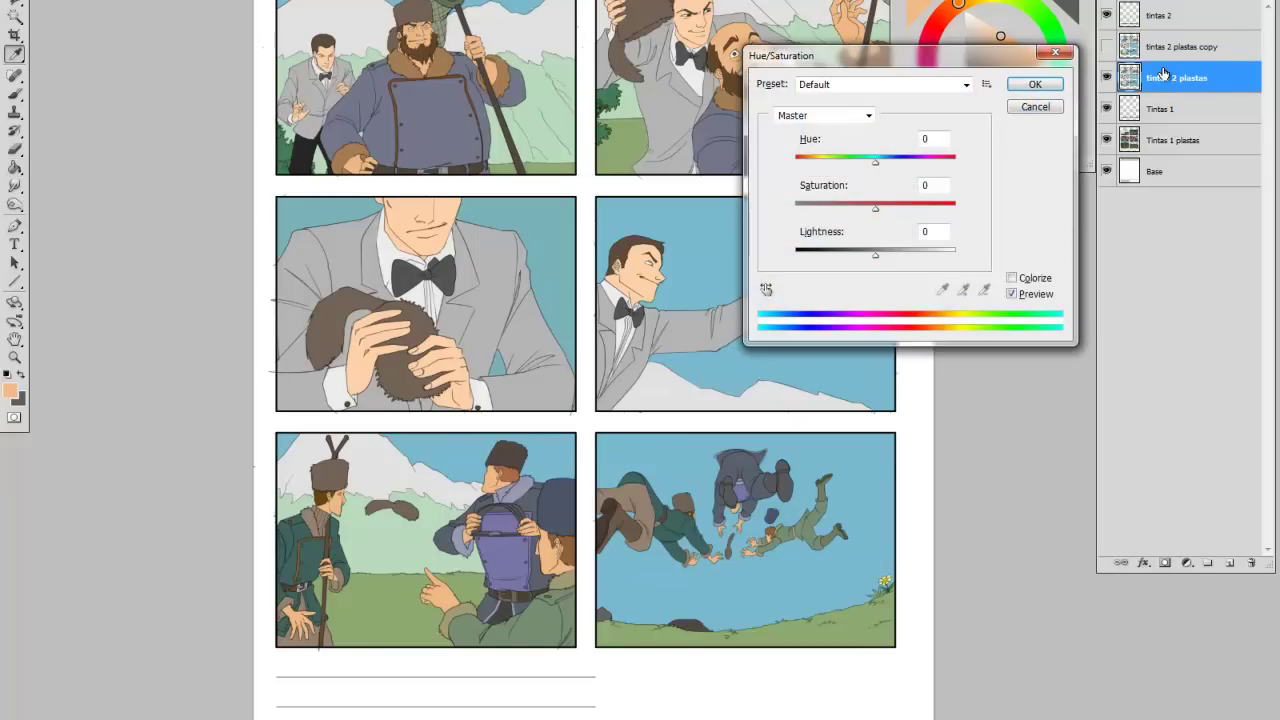
left_click_drag(875, 256, 848, 265)
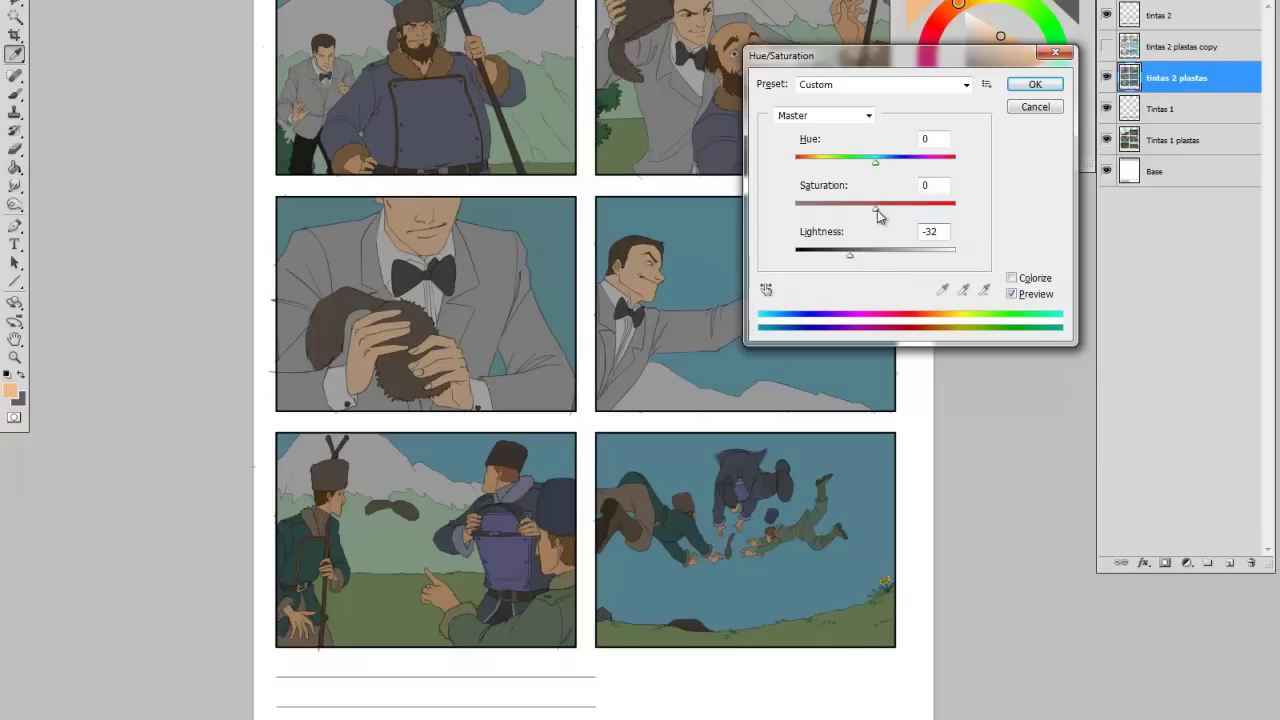
left_click_drag(881, 210, 890, 210)
left_click(850, 256)
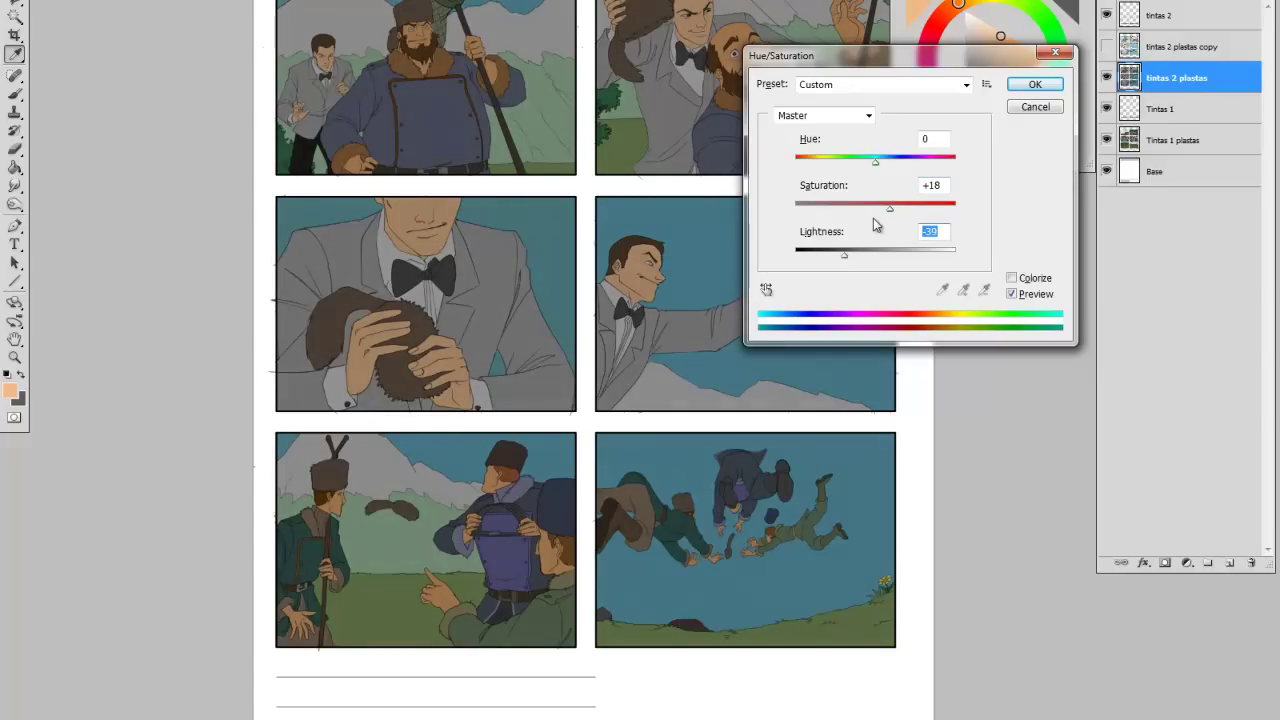
left_click_drag(845, 258, 842, 258)
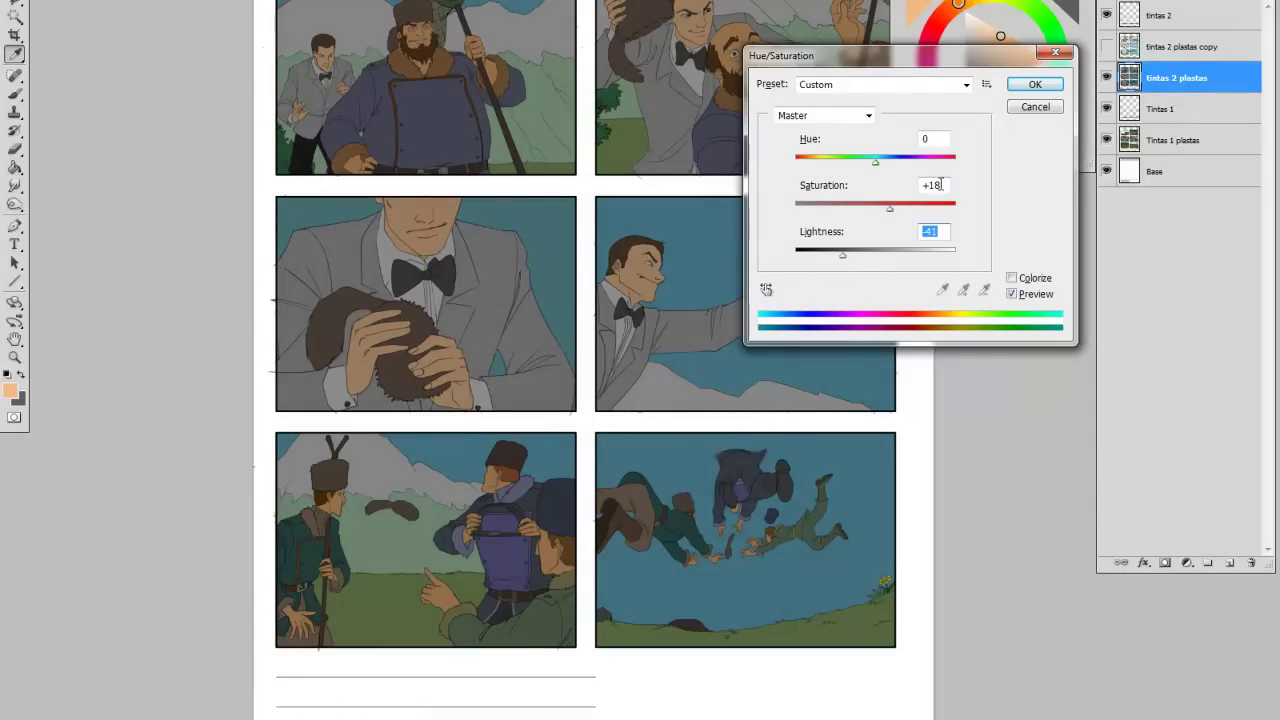
left_click_drag(931, 190, 940, 186)
key("Return")
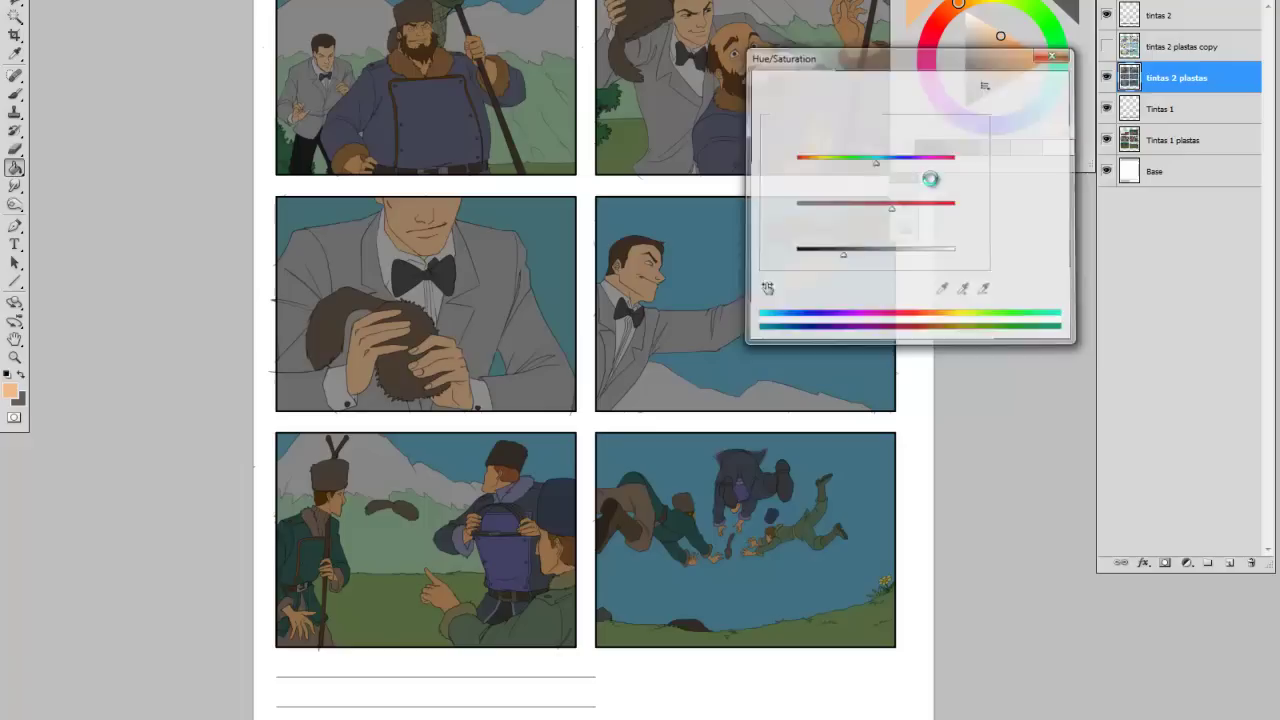
- Sample the bearded man's darkened skin, shift the colour to a saturated reddish orange, and fill the matching skin in the panels
left_click_drag(708, 225, 661, 296)
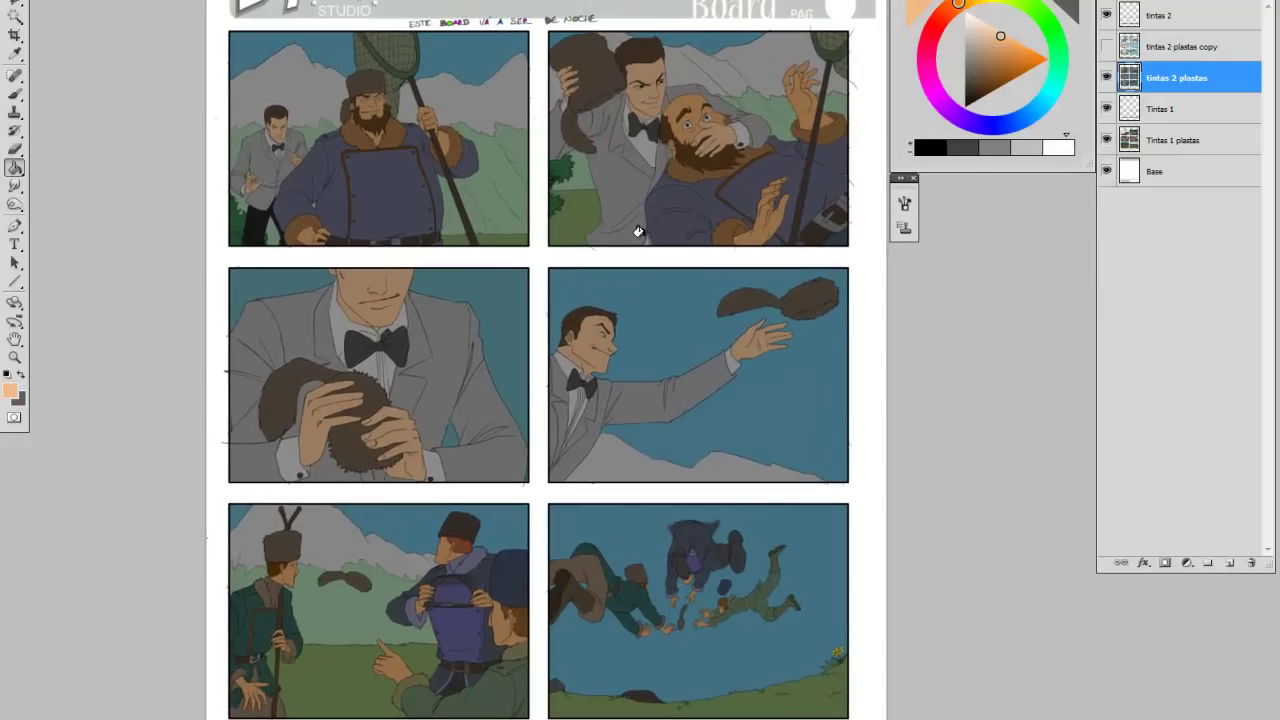
left_click(680, 112, "alt")
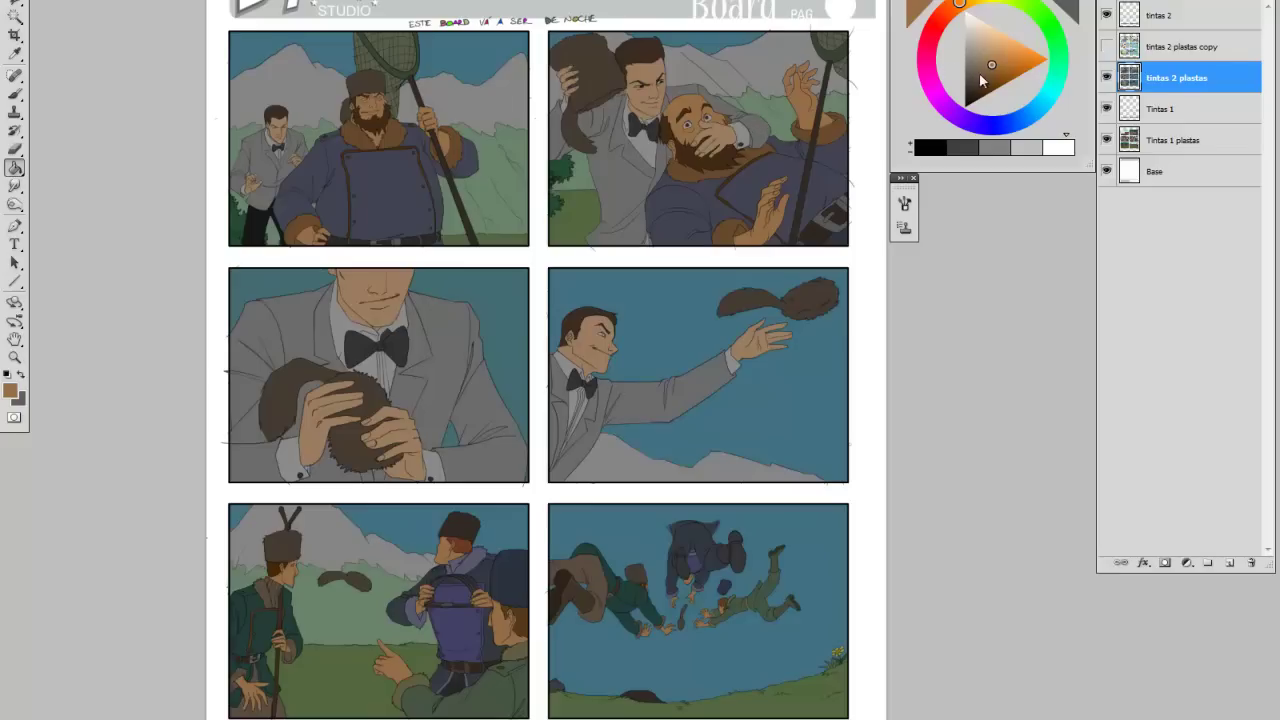
left_click_drag(993, 65, 1011, 62)
left_click_drag(960, 4, 951, 10)
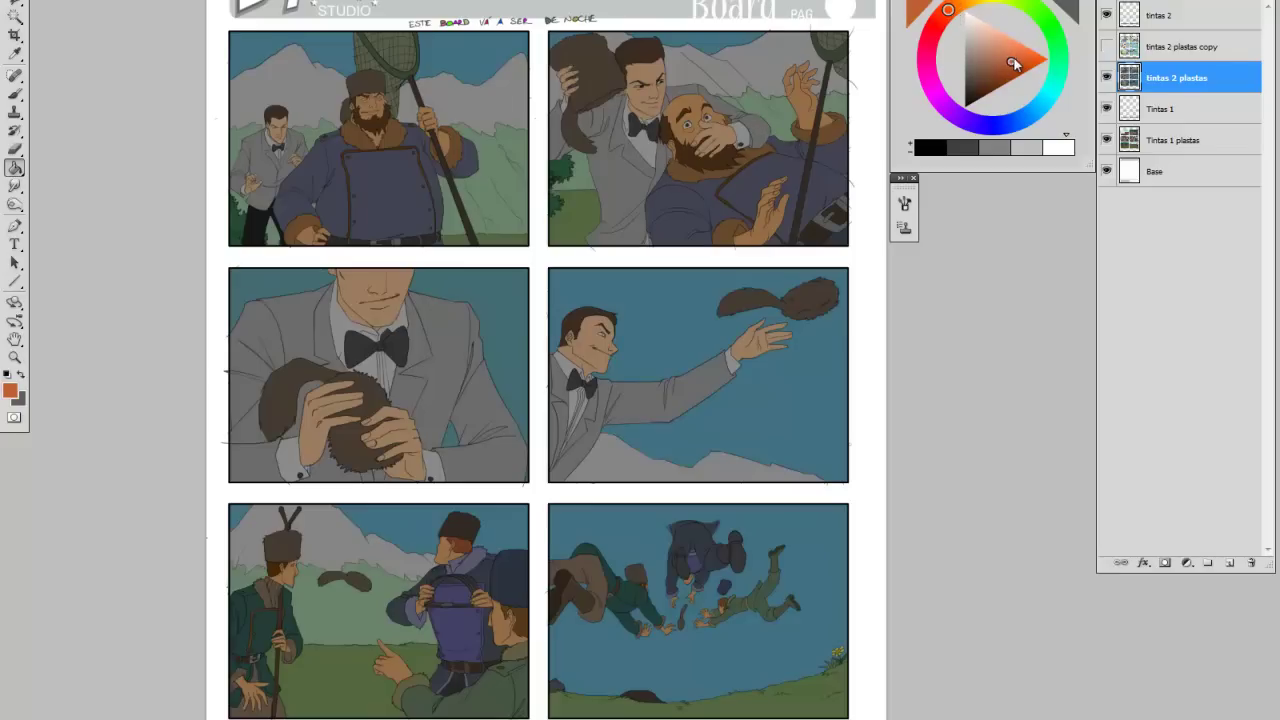
left_click(680, 100)
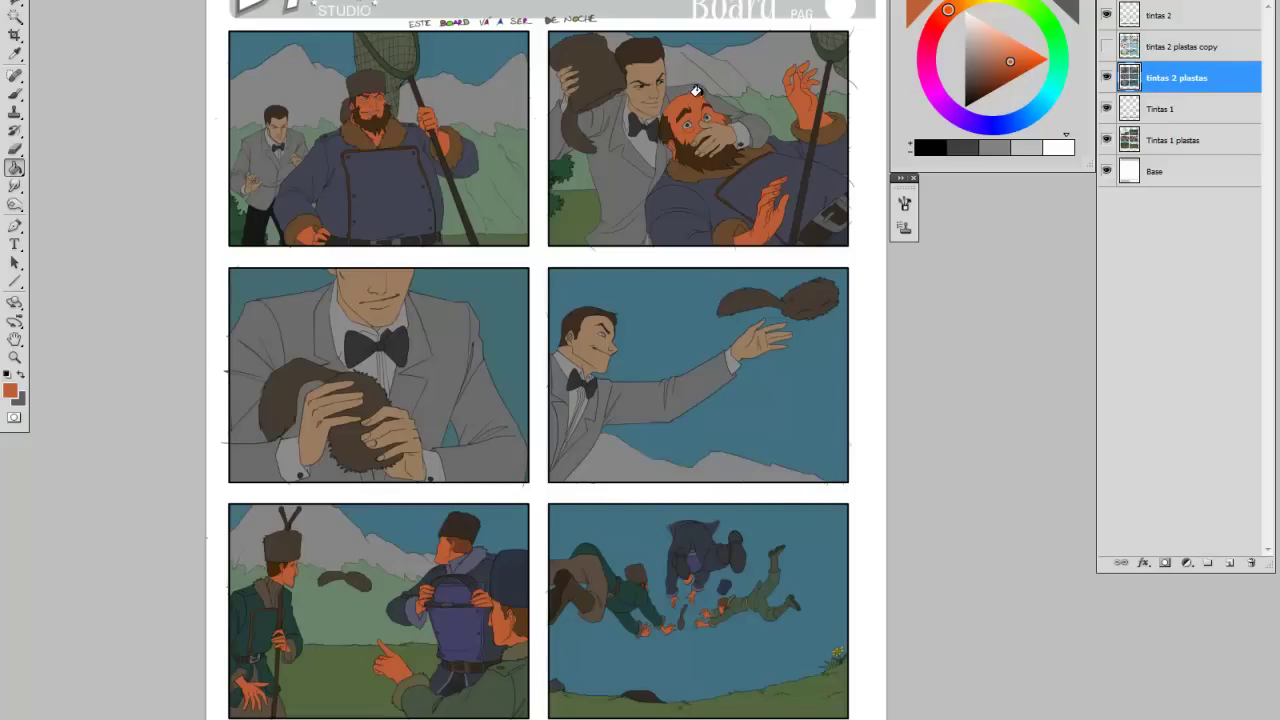
- Fill the skin of the man in the grey suit with a slightly lighter reddish orange across the panels
scroll(696, 120, "up", 3)
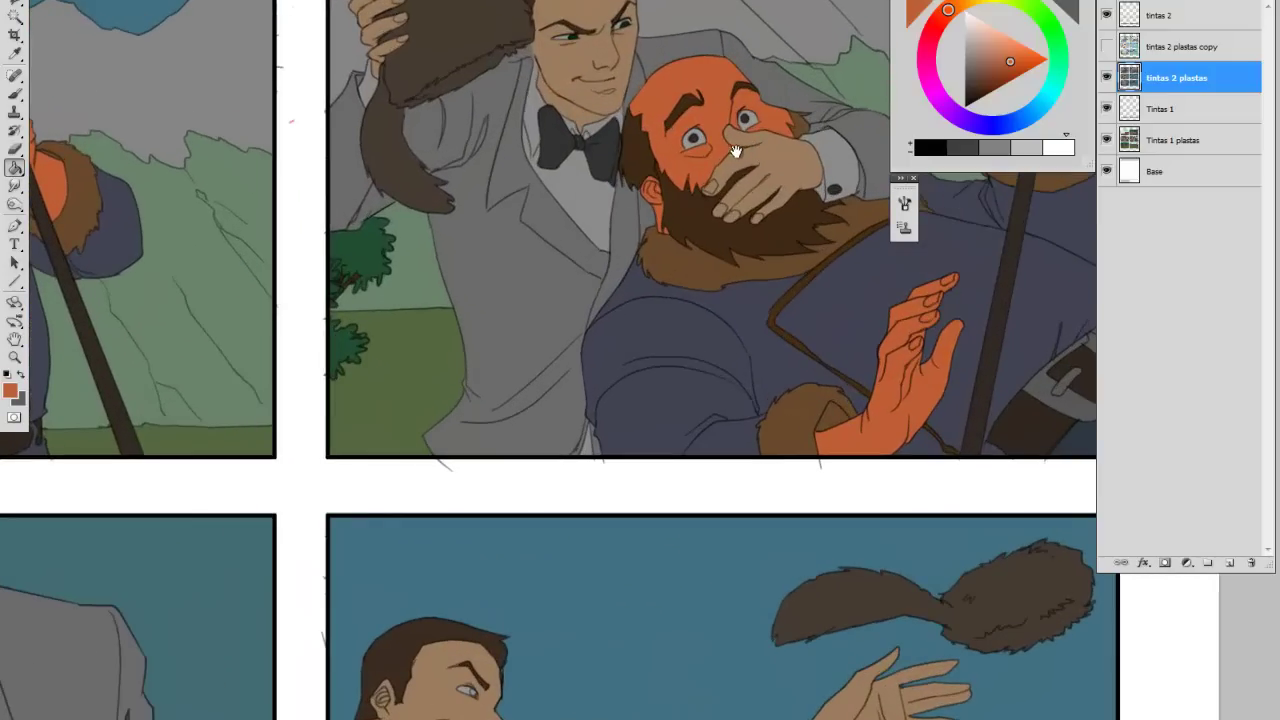
left_click_drag(735, 157, 732, 169)
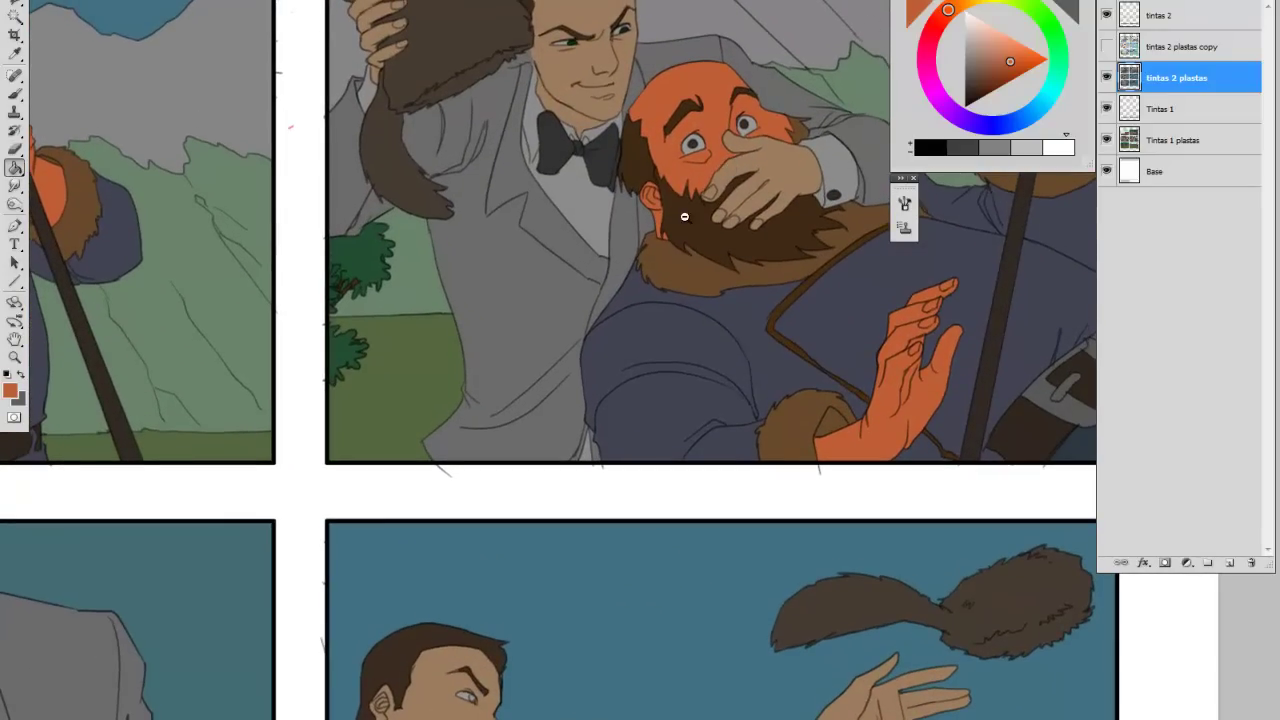
scroll(684, 216, "down", 4)
left_click_drag(645, 245, 774, 160)
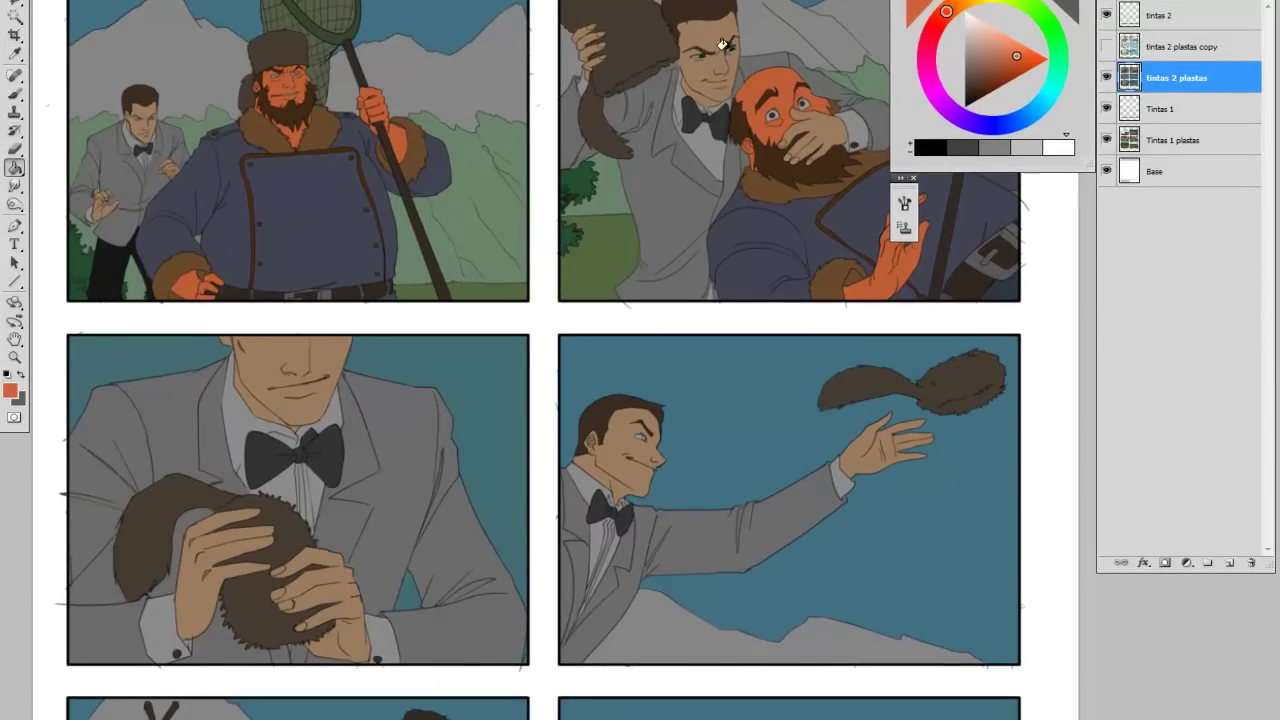
left_click_drag(752, 207, 674, 146)
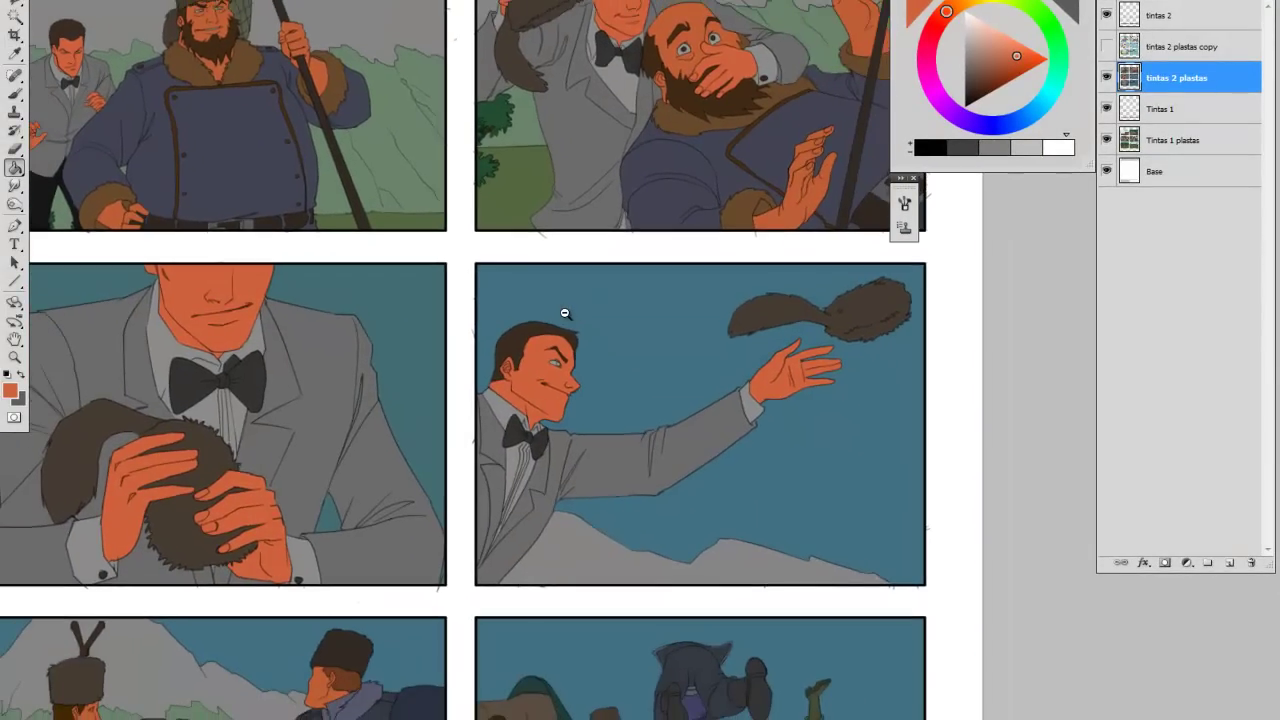
- Select the grey-suited man's skin in the first four panels, shift its hue slightly towards orange with Hue/Saturation, and deselect
left_click(565, 314, "alt")
key("v")
left_click(553, 349)
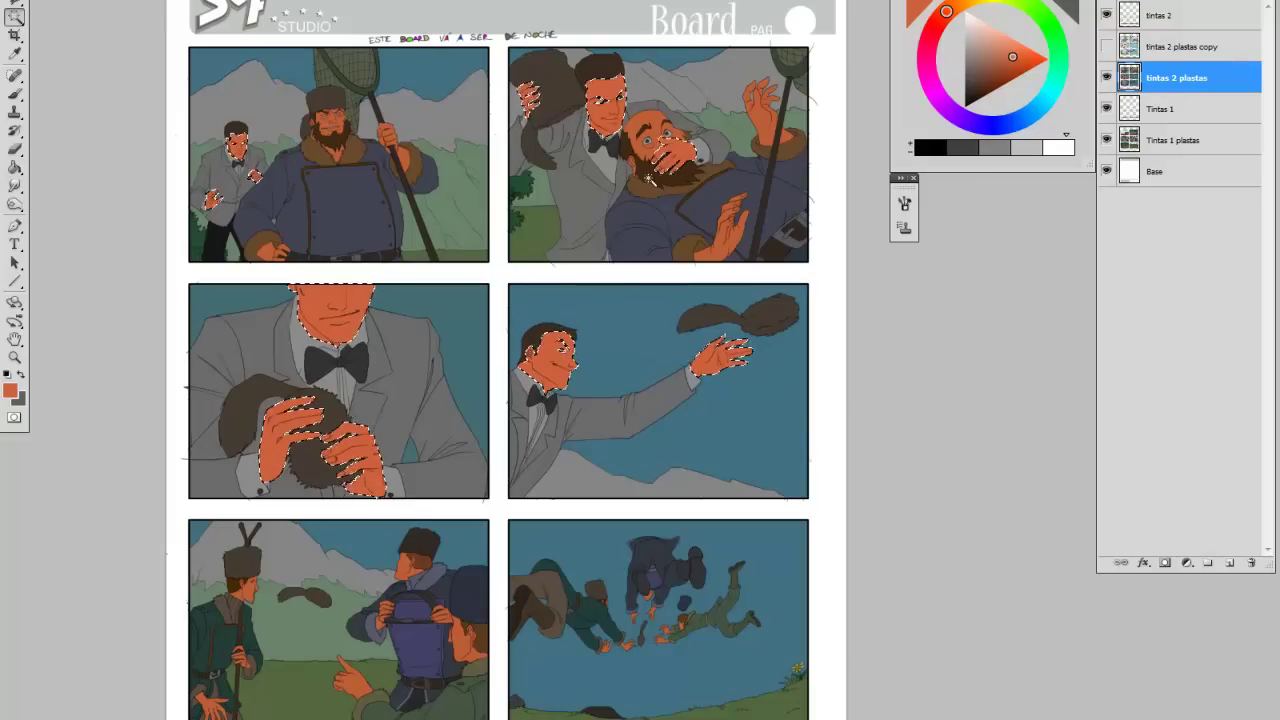
key("ctrl+u")
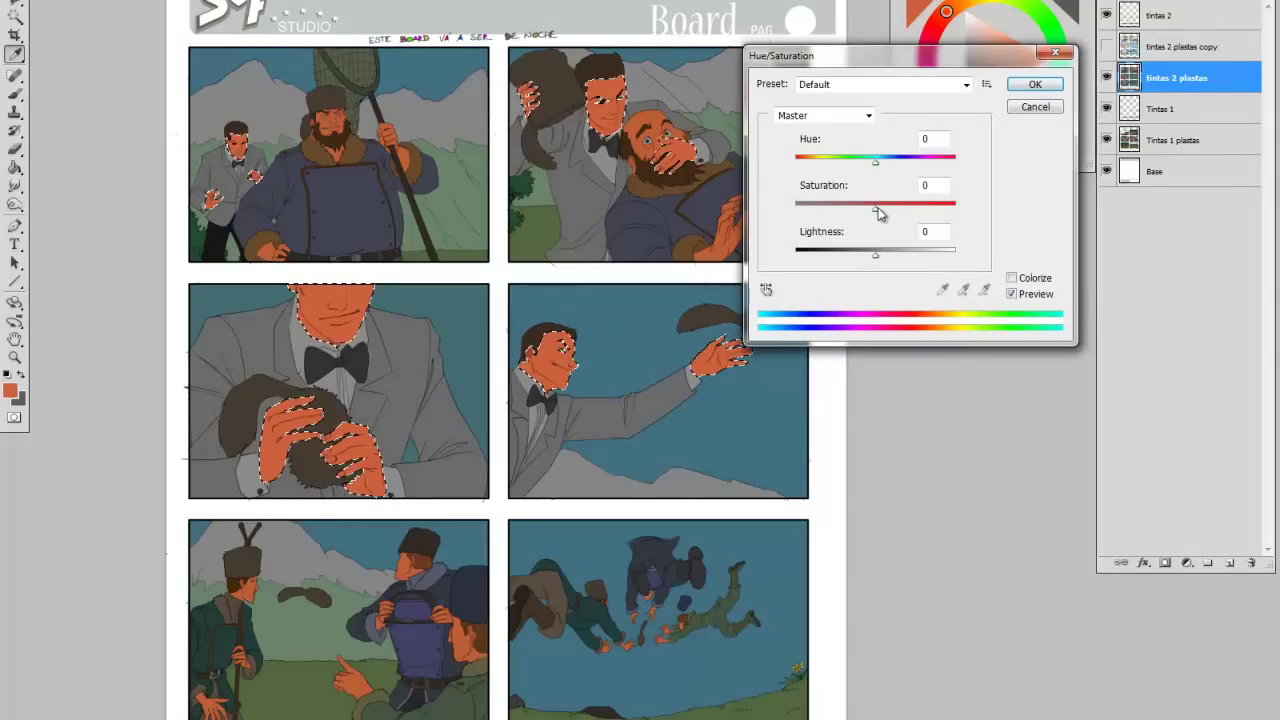
left_click_drag(876, 161, 881, 166)
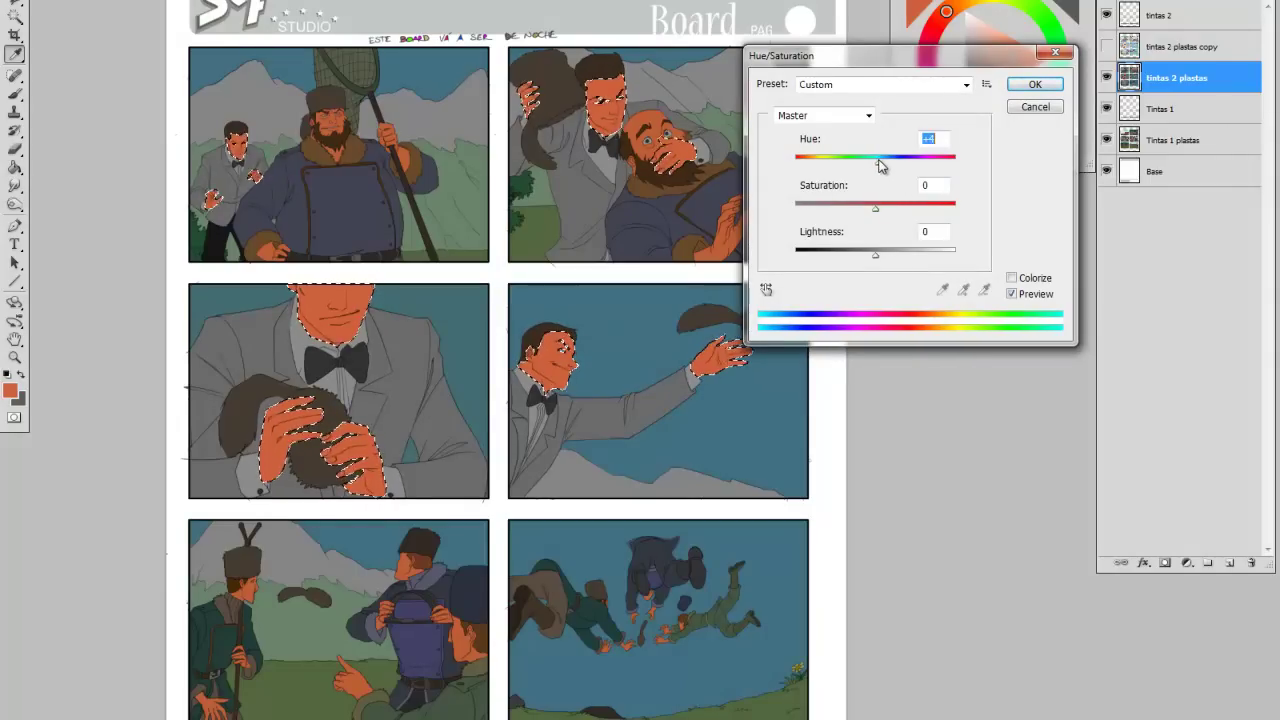
left_click(1036, 84)
key("ctrl+d")
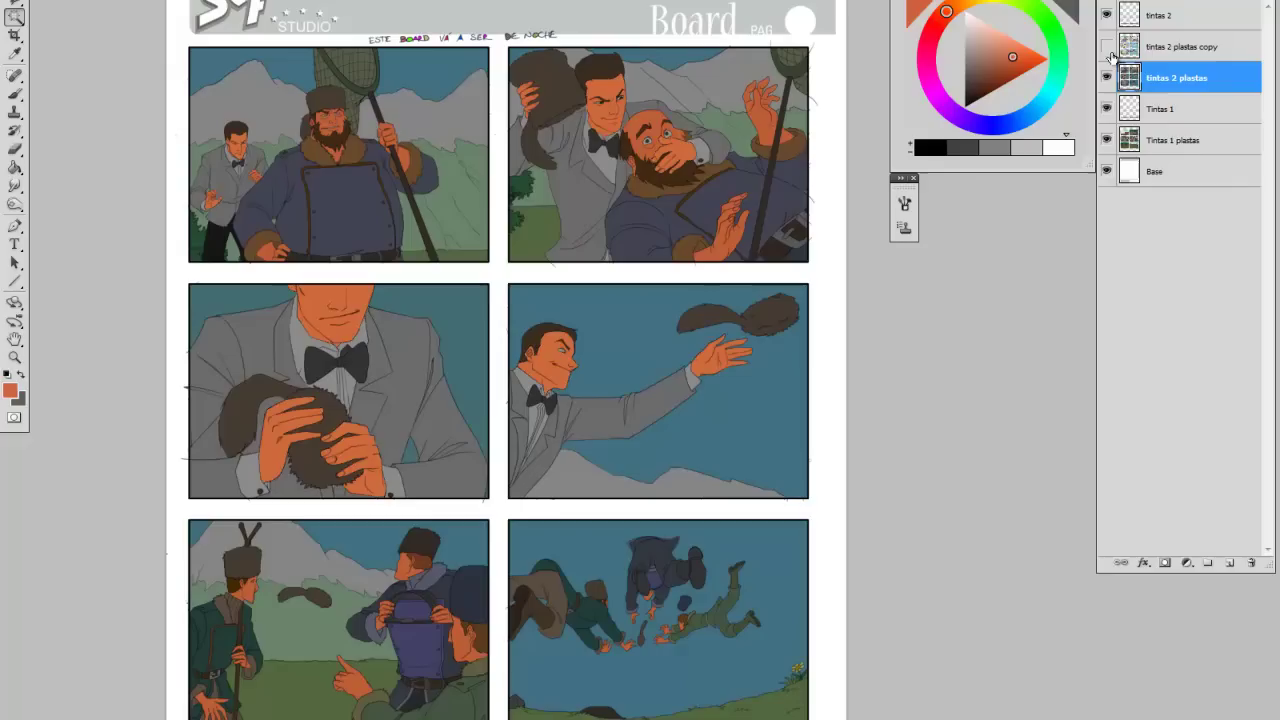
- Show the bright "tintas 2 plastas copy" layer, make it active, and add a layer mask to it
left_click(1106, 47)
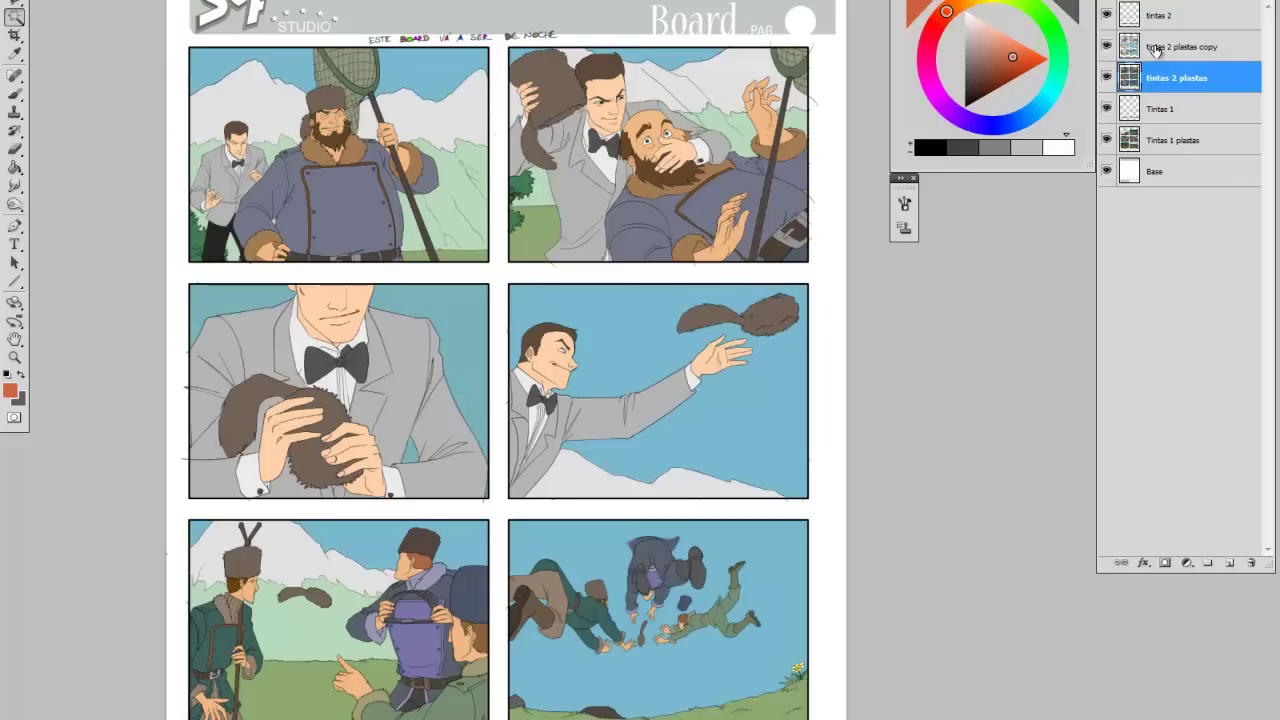
left_click(1150, 50)
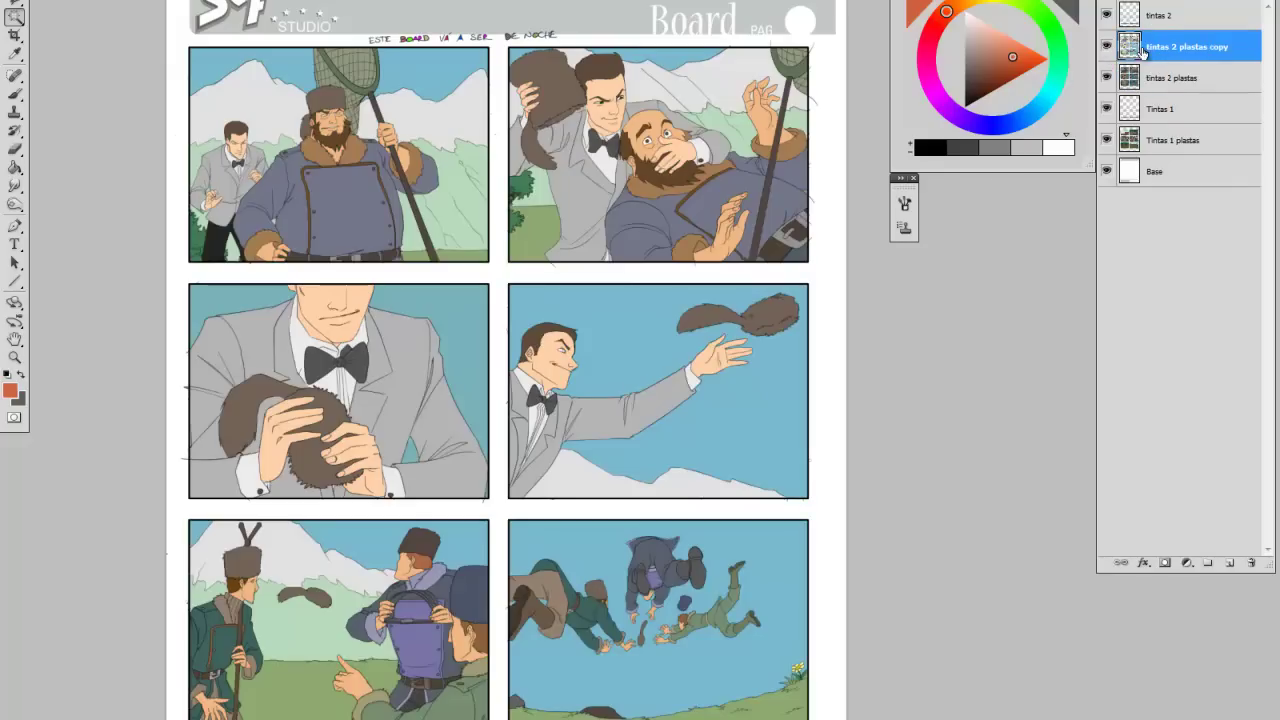
left_click(1165, 564)
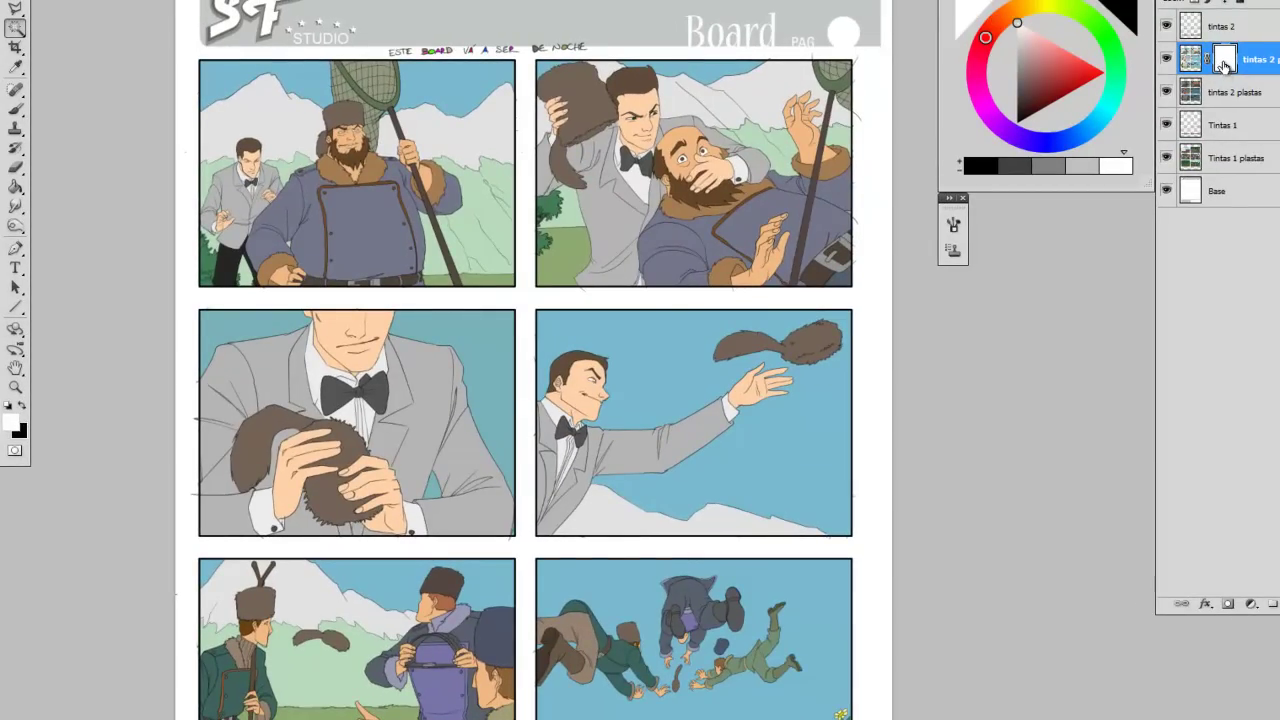
- Switch the editing target between the copy layer's image and its mask, leaving the mask active
left_click(1190, 64)
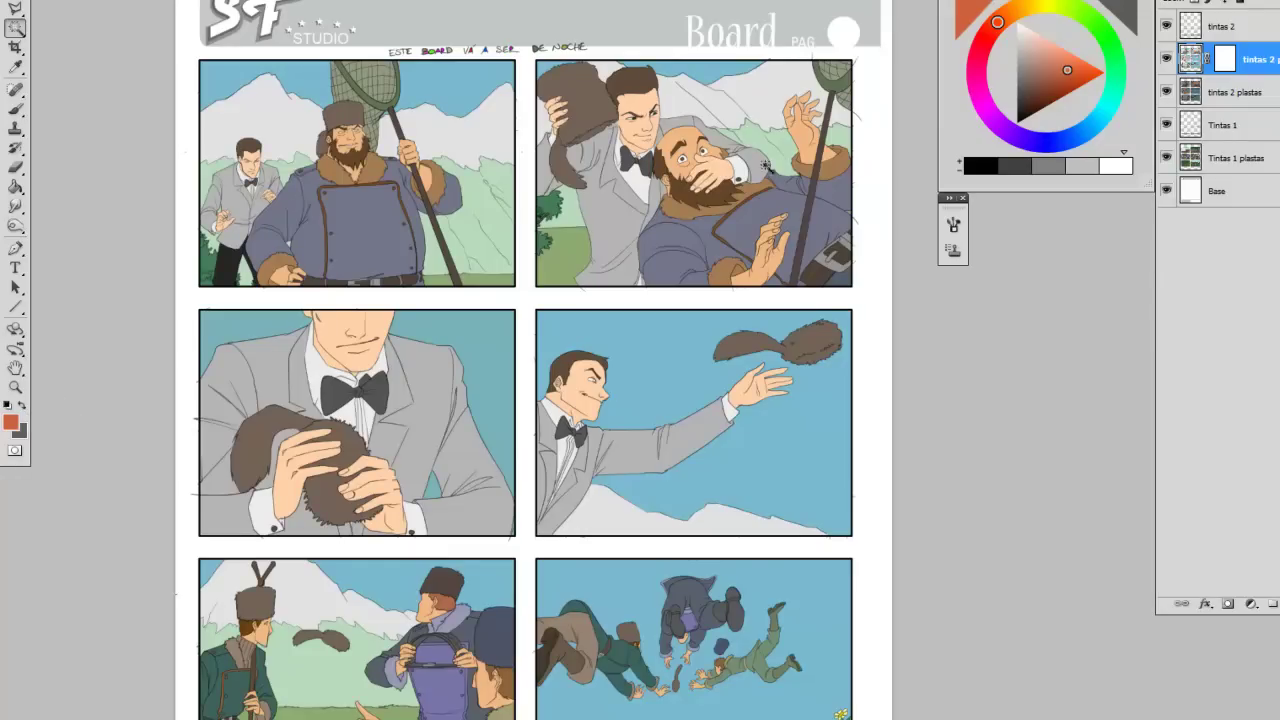
left_click(1226, 59)
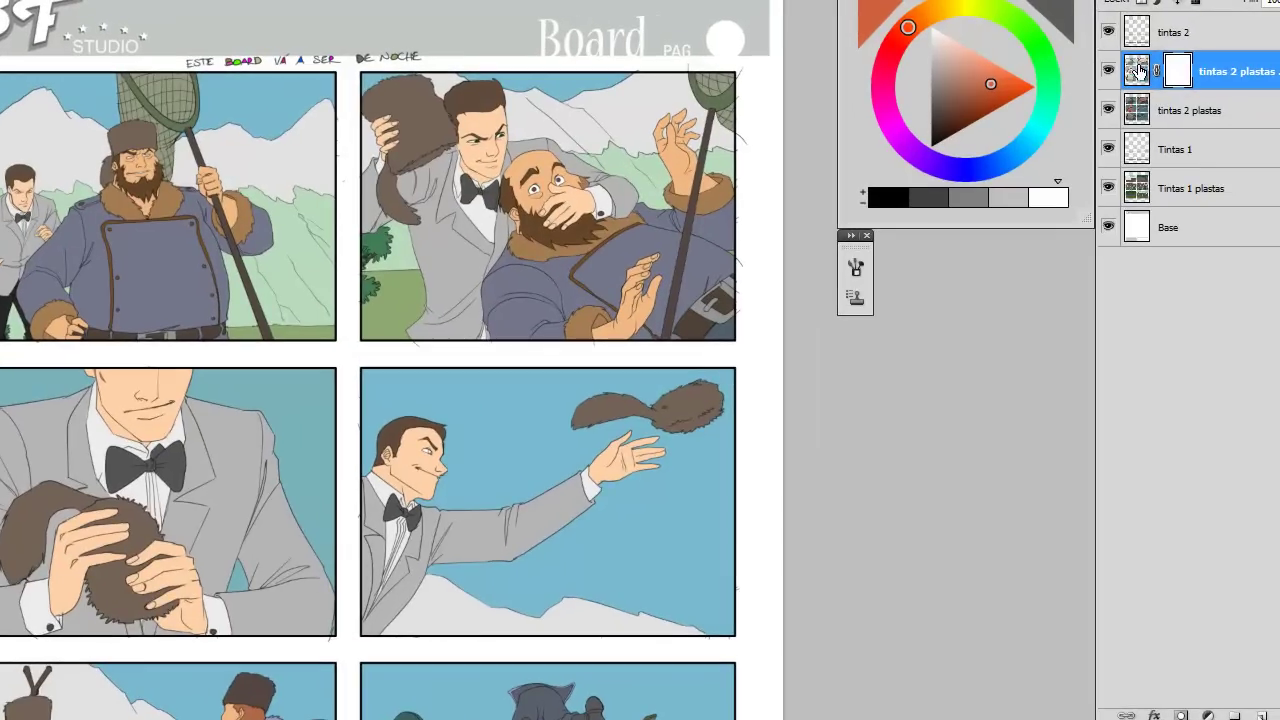
left_click(1140, 71)
left_click(1176, 71)
left_click(1145, 71)
left_click(1181, 72)
left_click(1178, 74)
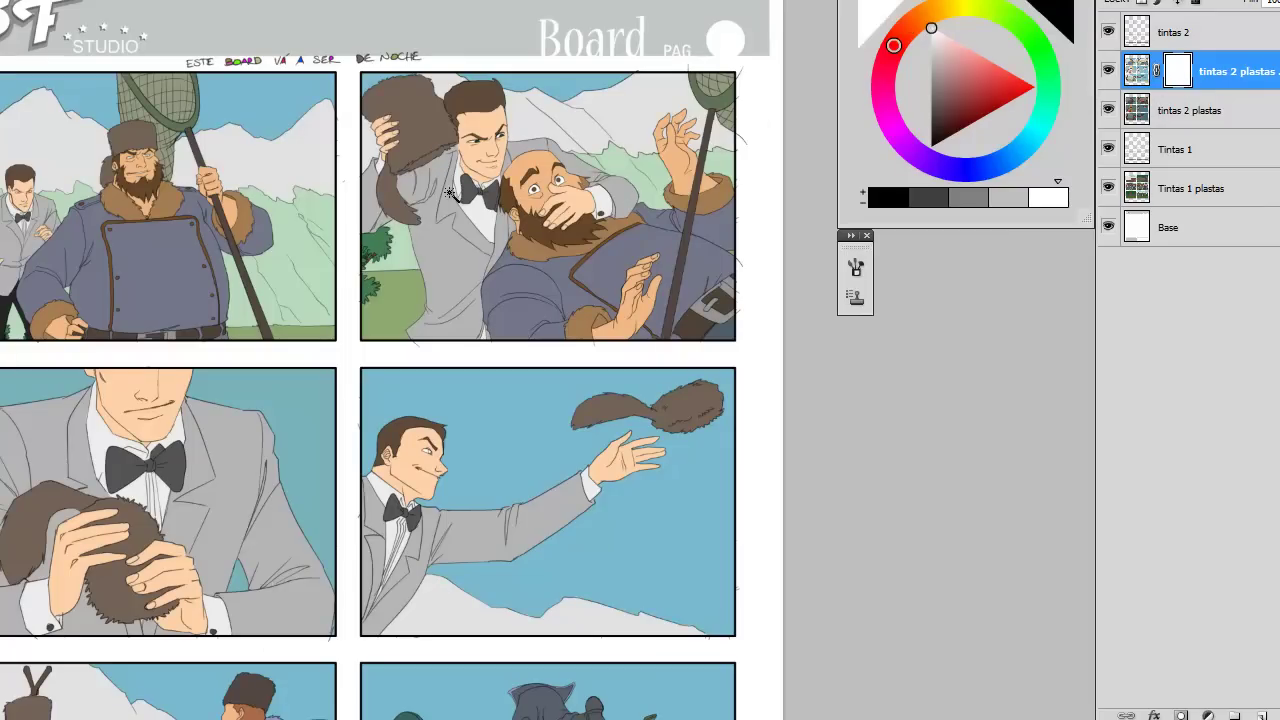
- Fill the copy layer's mask with black using the Paint Bucket, and make white the foreground colour
key("g")
key("x")
left_click(35, 347)
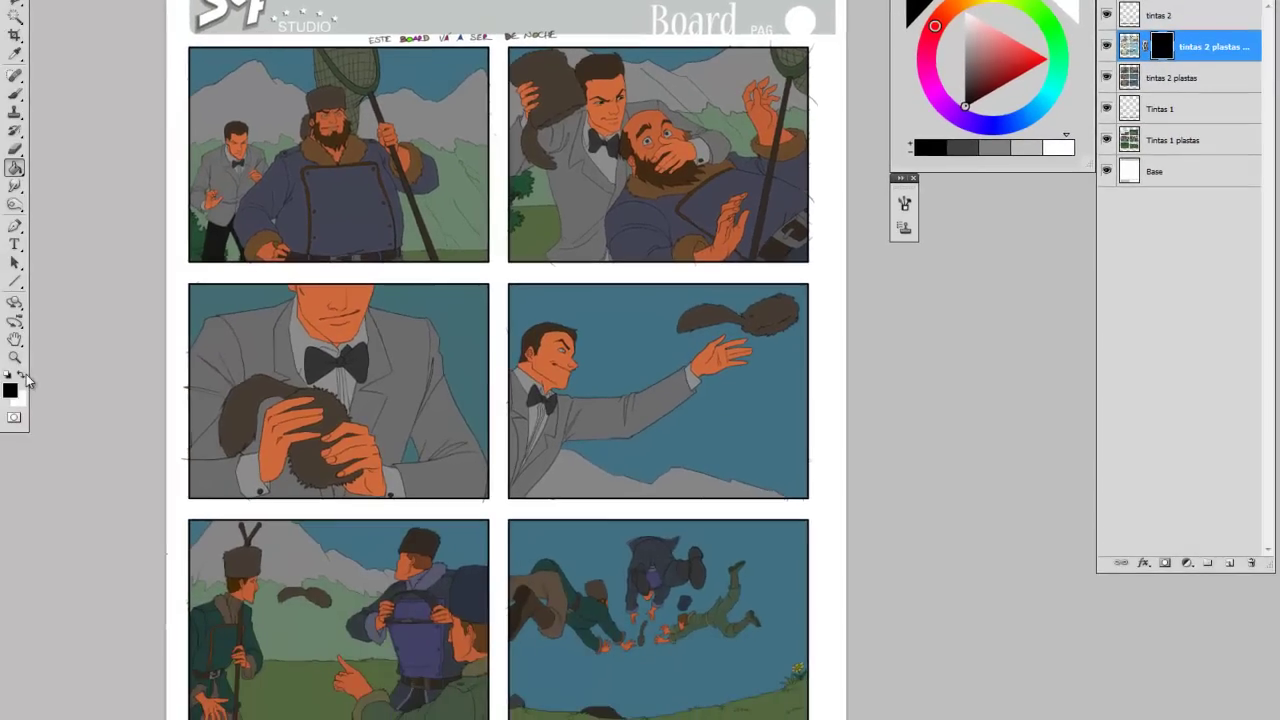
key("x")
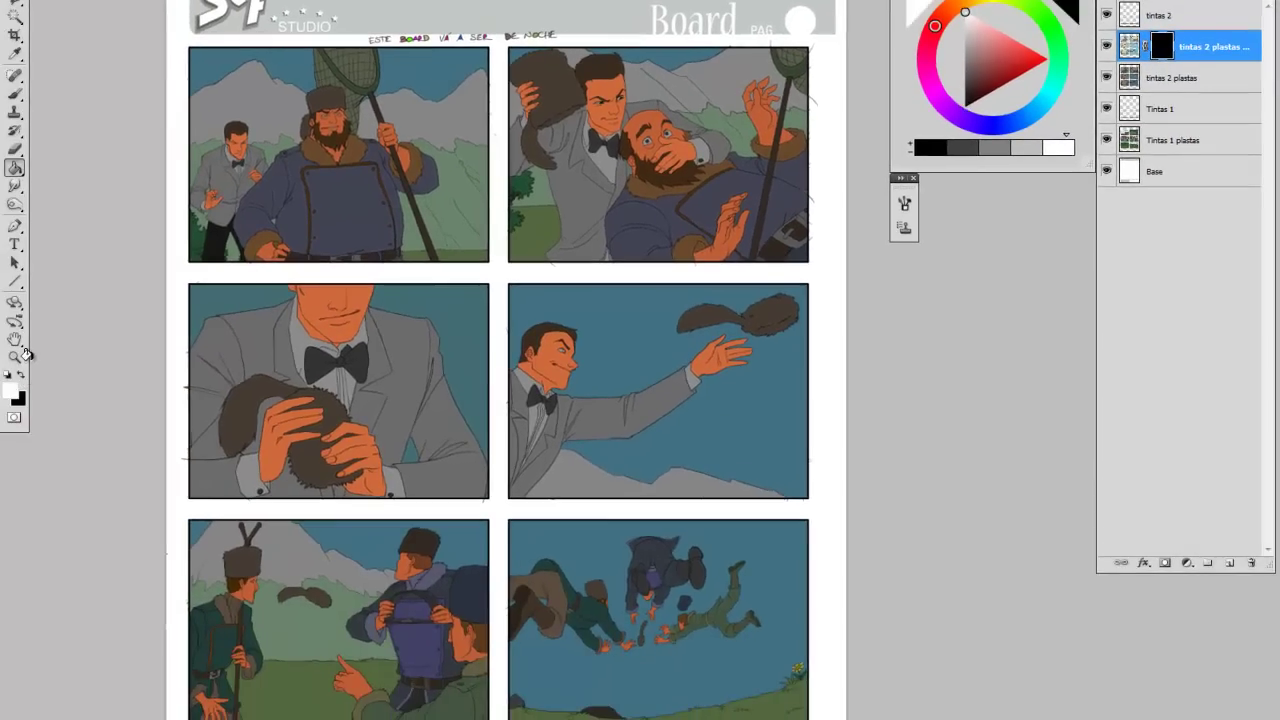
- Select the large bearded man's dark blue coat in the first two panels with the Magic Wand
key("w")
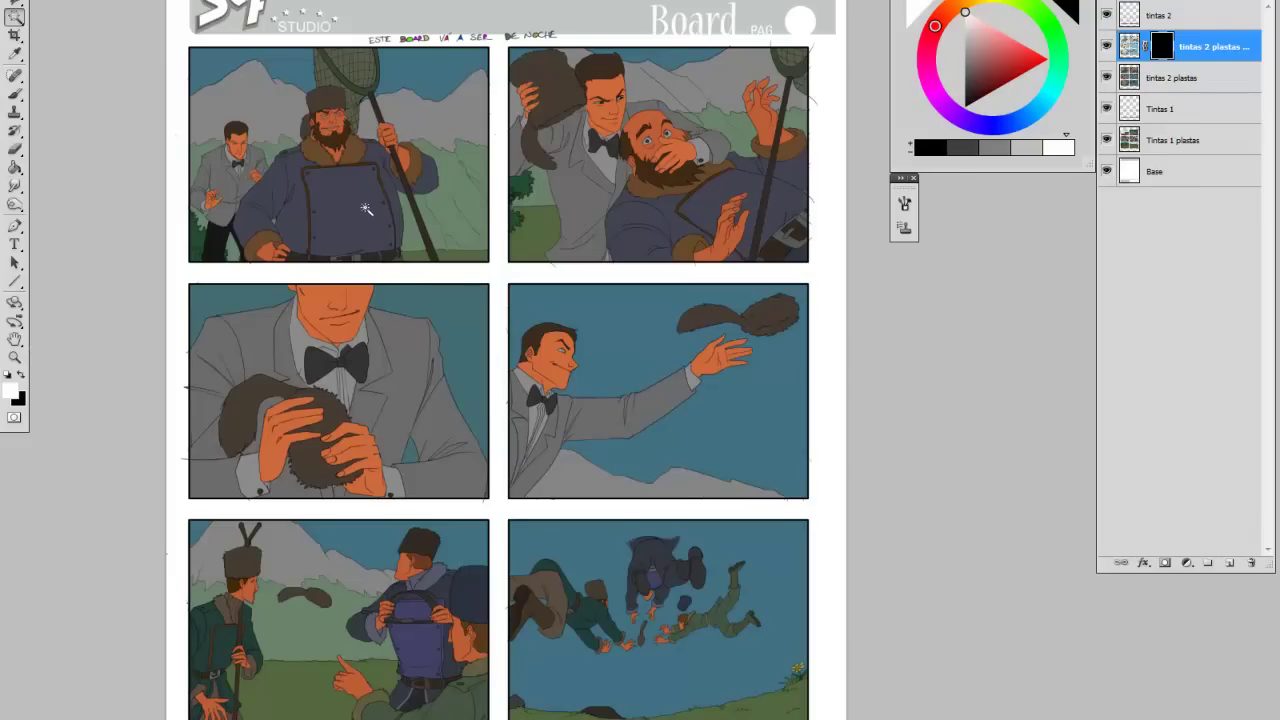
scroll(306, 215, "up", 1)
left_click_drag(357, 209, 362, 306)
left_click(367, 276)
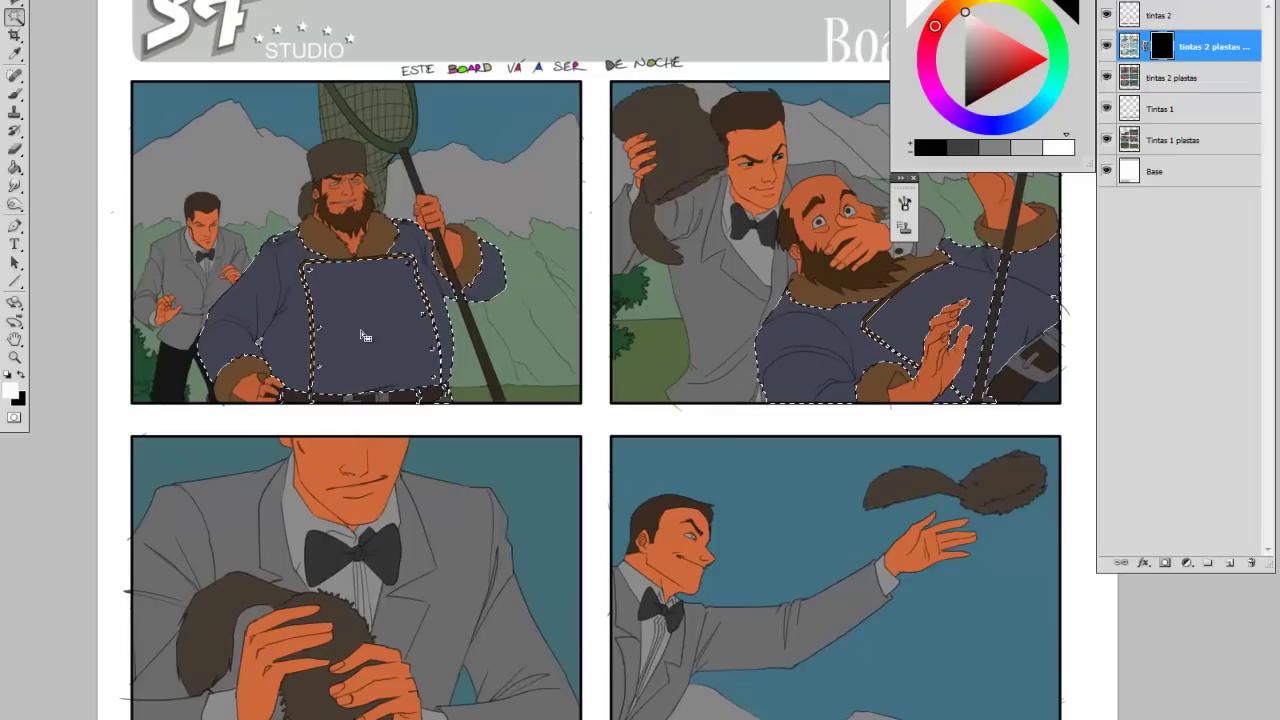
- Hide the selection outline and paint white on the mask with an enlarged Brush over the coat's shoulder and upper chest in the first panel
key("b")
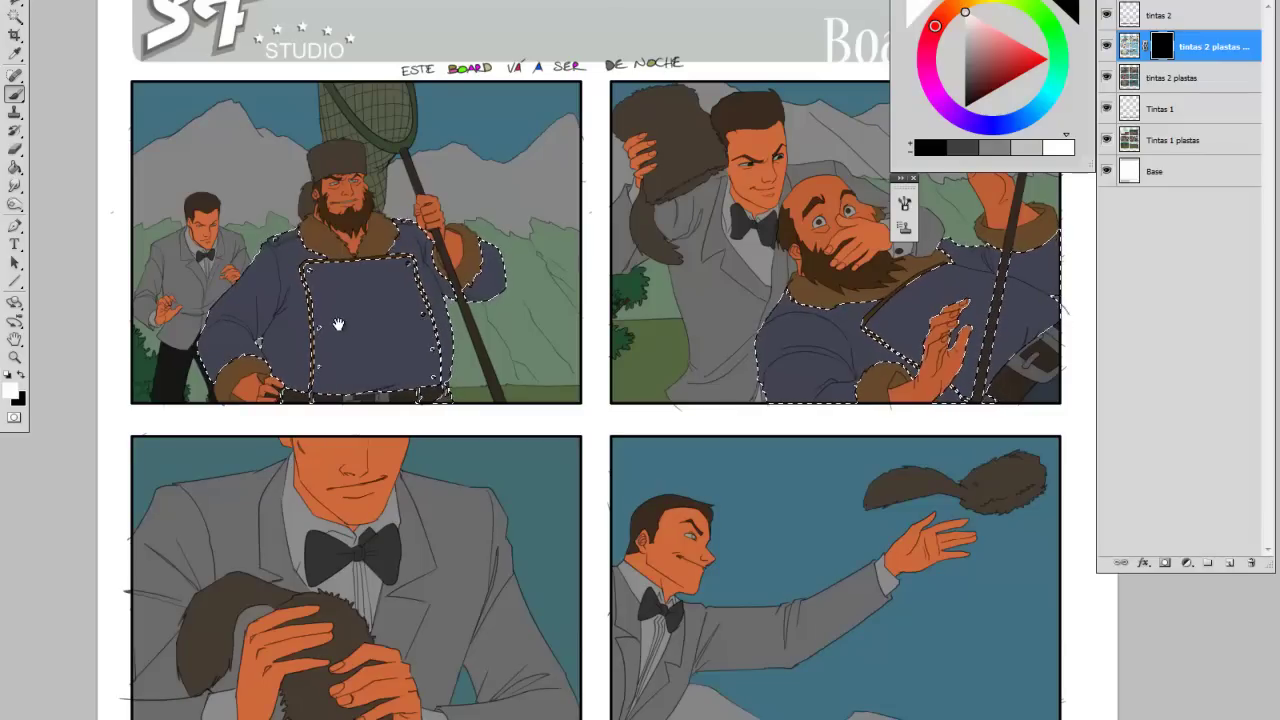
key("bracketright")
key("bracketright")
key("bracketright")
key("bracketright")
key("bracketright")
key("ctrl+d")
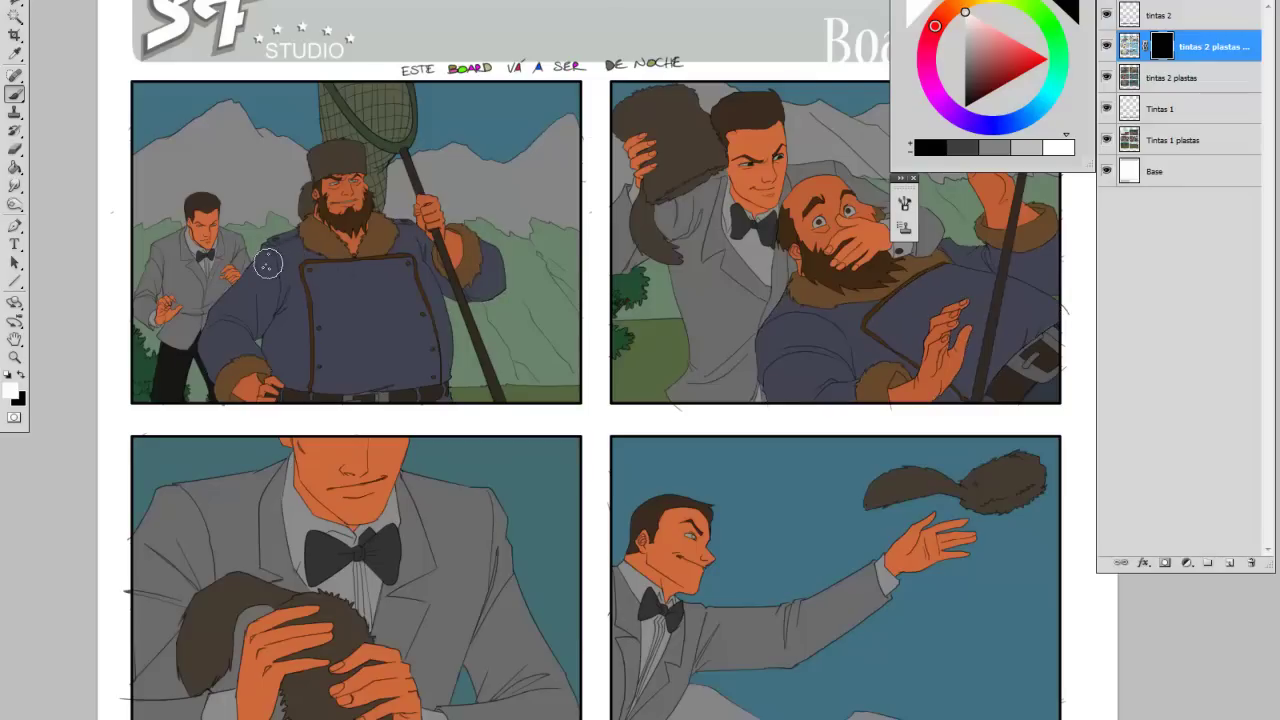
left_click_drag(266, 276, 268, 317)
mouse_move(249, 261)
left_mouse_down()
mouse_move(257, 302)
mouse_move(247, 257)
mouse_move(263, 232)
mouse_move(274, 290)
left_mouse_up()
mouse_move(256, 241)
left_mouse_down()
mouse_move(272, 284)
mouse_move(248, 310)
mouse_move(244, 262)
mouse_move(240, 318)
mouse_move(214, 290)
mouse_move(196, 322)
mouse_move(238, 318)
mouse_move(291, 266)
mouse_move(286, 254)
mouse_move(415, 235)
mouse_move(307, 305)
mouse_move(350, 268)
mouse_move(325, 288)
mouse_move(420, 259)
left_mouse_up()
- Reveal broad light across the belly of the bearded man's coat in the first panel with a larger brush
key("bracketright")
key("bracketright")
key("bracketright")
mouse_move(305, 353)
left_mouse_down()
mouse_move(434, 316)
mouse_move(377, 312)
mouse_move(285, 358)
mouse_move(349, 320)
mouse_move(449, 336)
mouse_move(338, 342)
mouse_move(272, 379)
mouse_move(316, 348)
mouse_move(443, 333)
mouse_move(388, 332)
mouse_move(299, 364)
mouse_move(377, 345)
mouse_move(362, 362)
mouse_move(324, 373)
mouse_move(413, 334)
left_mouse_up()
key("bracketleft")
left_click_drag(294, 381, 442, 302)
- Paint light with a smaller brush along the coat's front edges, chest folds and far shoulder in the first panel
key("bracketleft")
key("bracketleft")
key("bracketleft")
key("bracketleft")
key("bracketleft")
key("bracketleft")
mouse_move(303, 318)
left_mouse_down()
mouse_move(426, 272)
mouse_move(280, 321)
left_mouse_up()
left_click_drag(426, 278, 284, 324)
key("bracketright")
key("bracketright")
mouse_move(406, 250)
left_mouse_down()
mouse_move(393, 252)
mouse_move(408, 230)
left_mouse_up()
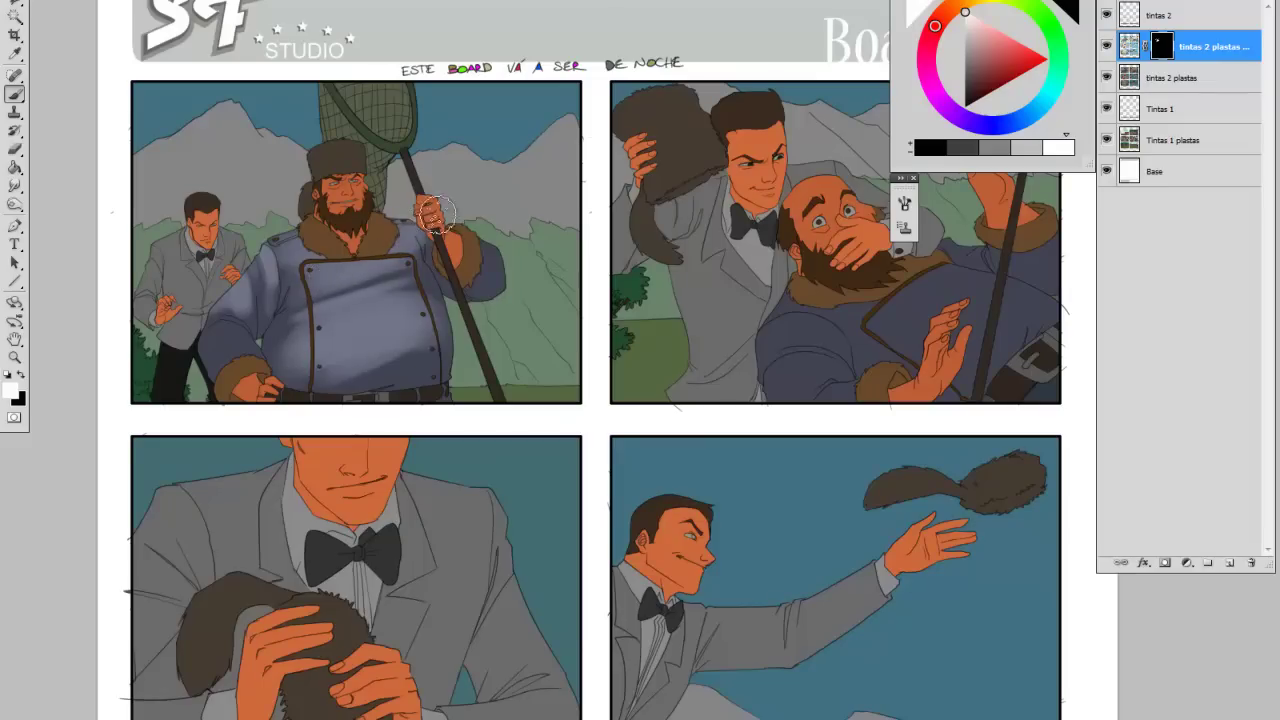
- Paint light along the folds of the bent sleeve in the first panel, using a finer brush for the details
mouse_move(264, 247)
left_mouse_down()
mouse_move(306, 232)
mouse_move(294, 254)
mouse_move(323, 254)
mouse_move(290, 257)
mouse_move(358, 256)
mouse_move(302, 257)
mouse_move(345, 269)
mouse_move(279, 278)
mouse_move(286, 255)
mouse_move(278, 288)
mouse_move(280, 241)
mouse_move(281, 290)
mouse_move(276, 242)
mouse_move(298, 268)
mouse_move(284, 300)
mouse_move(327, 234)
mouse_move(340, 267)
mouse_move(315, 278)
mouse_move(399, 248)
mouse_move(374, 256)
mouse_move(397, 265)
mouse_move(297, 302)
mouse_move(399, 266)
mouse_move(282, 311)
mouse_move(263, 292)
mouse_move(205, 313)
mouse_move(237, 310)
mouse_move(246, 323)
mouse_move(244, 293)
mouse_move(249, 334)
left_mouse_up()
key("bracketleft")
key("bracketleft")
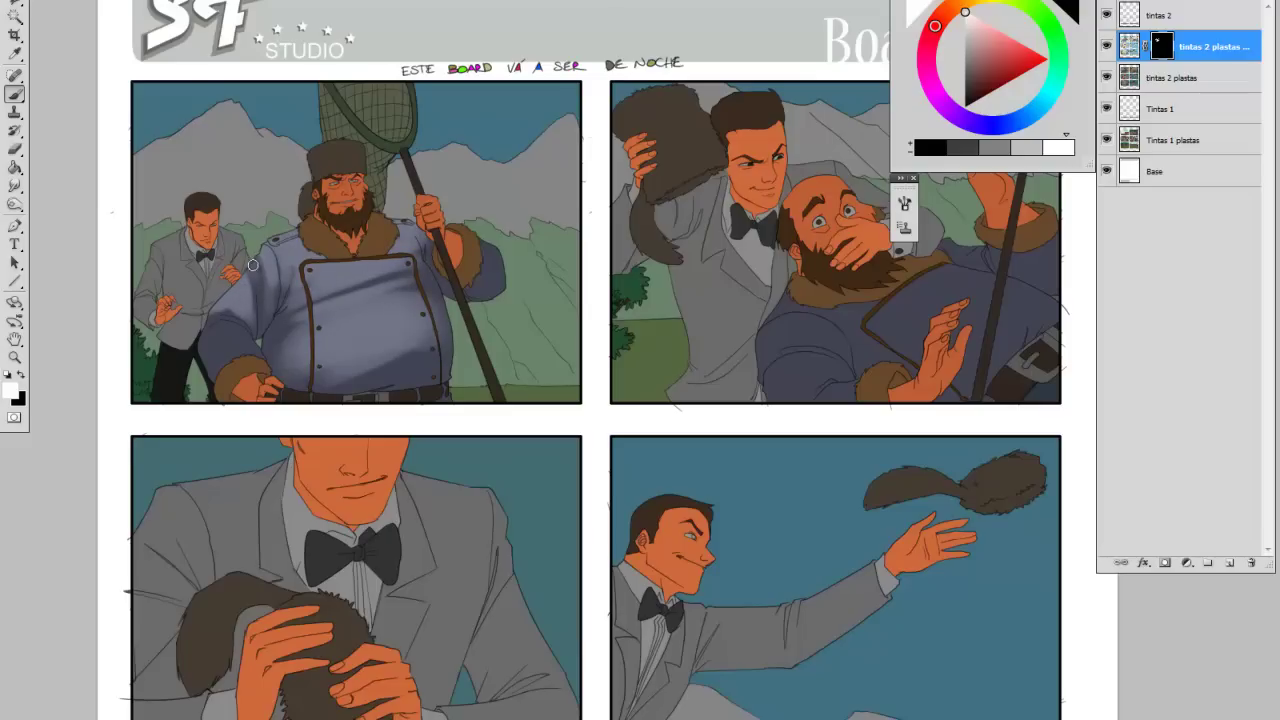
mouse_move(254, 266)
left_mouse_down()
mouse_move(261, 300)
mouse_move(257, 282)
left_mouse_up()
mouse_move(234, 328)
left_mouse_down()
mouse_move(199, 343)
mouse_move(253, 336)
mouse_move(197, 342)
mouse_move(217, 333)
mouse_move(257, 346)
mouse_move(201, 355)
mouse_move(259, 351)
mouse_move(225, 329)
mouse_move(254, 346)
mouse_move(242, 341)
mouse_move(251, 348)
mouse_move(212, 370)
mouse_move(285, 321)
left_mouse_up()
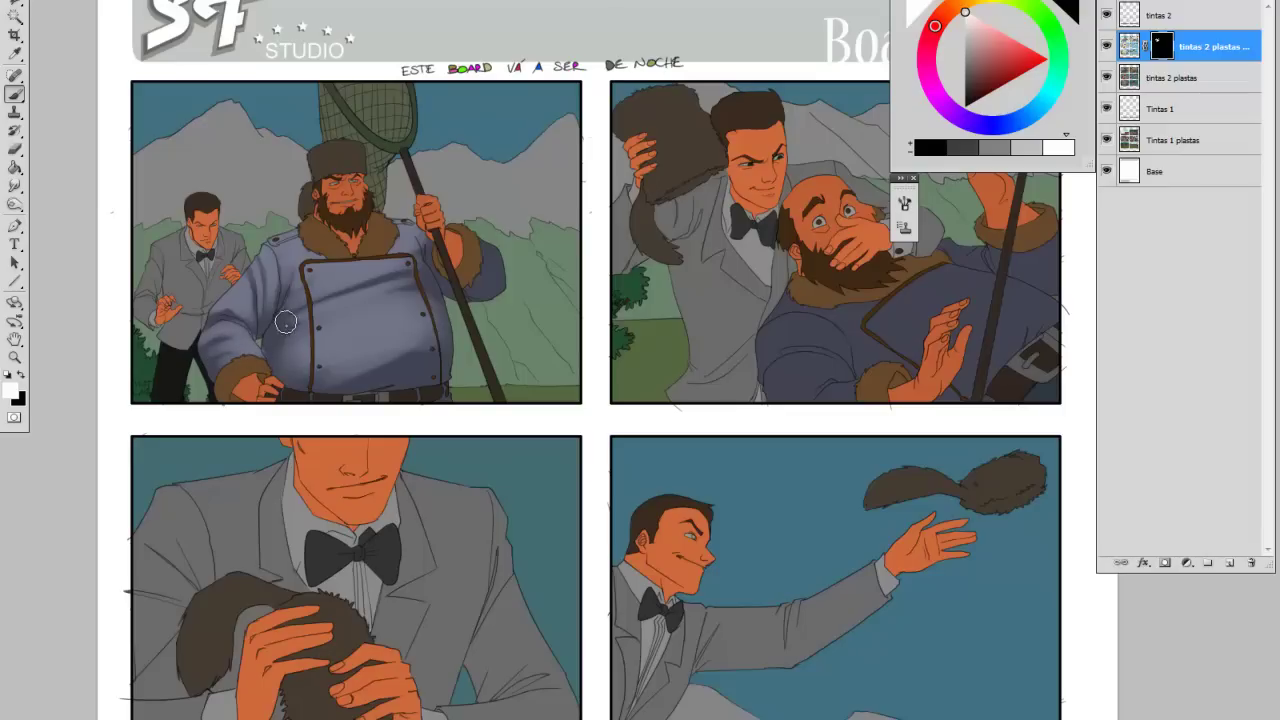
- Refine the first panel's coat by alternating black and white on the mask, shaping fold shadows and lighting the far sleeve
key("x")
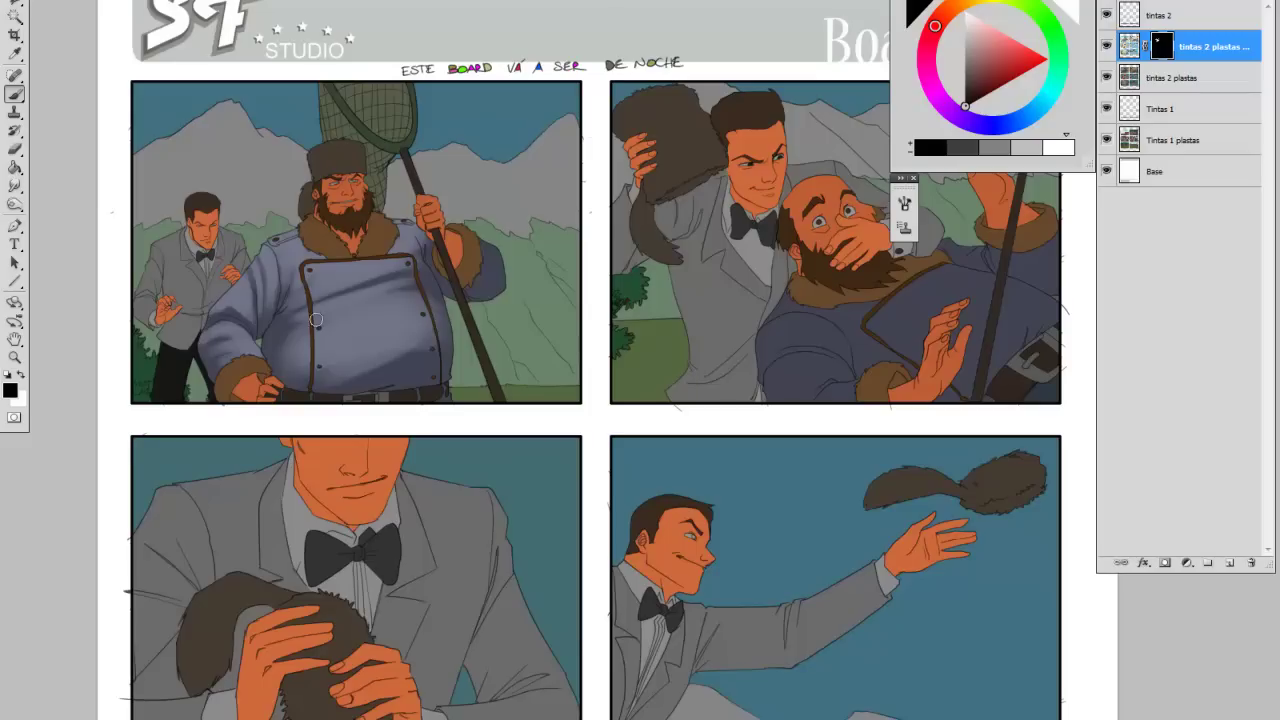
key("x")
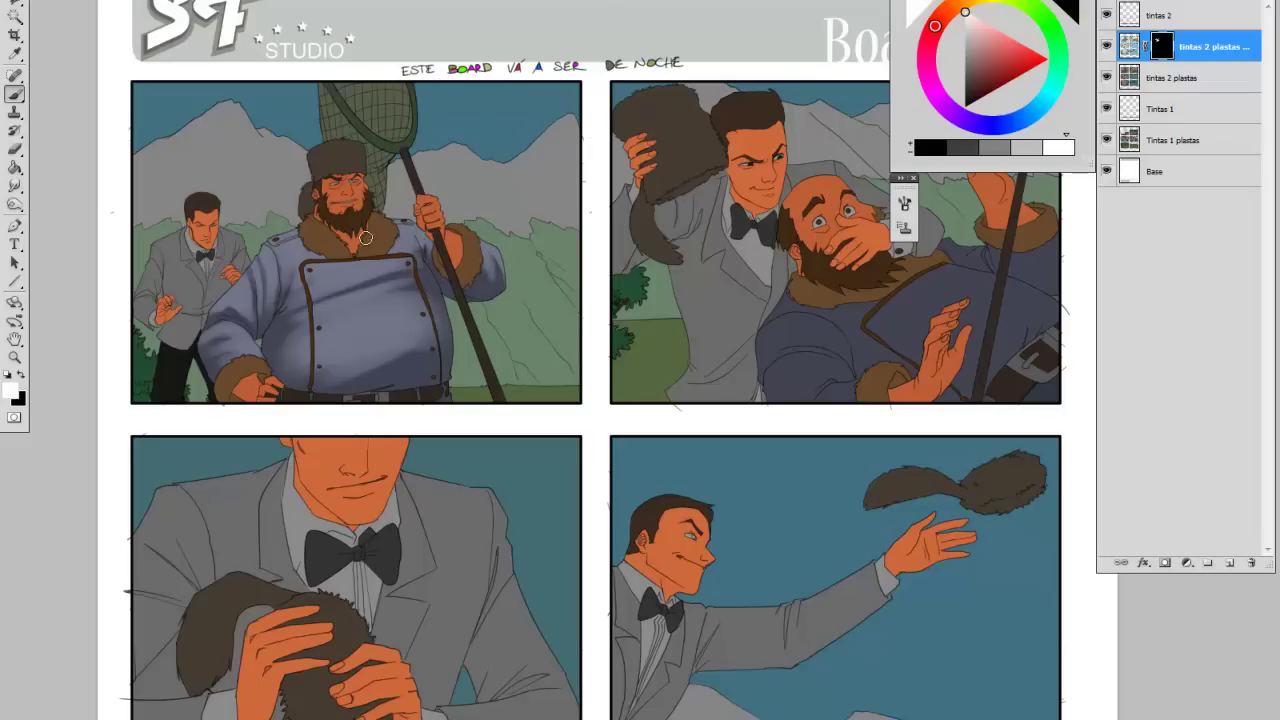
key("x")
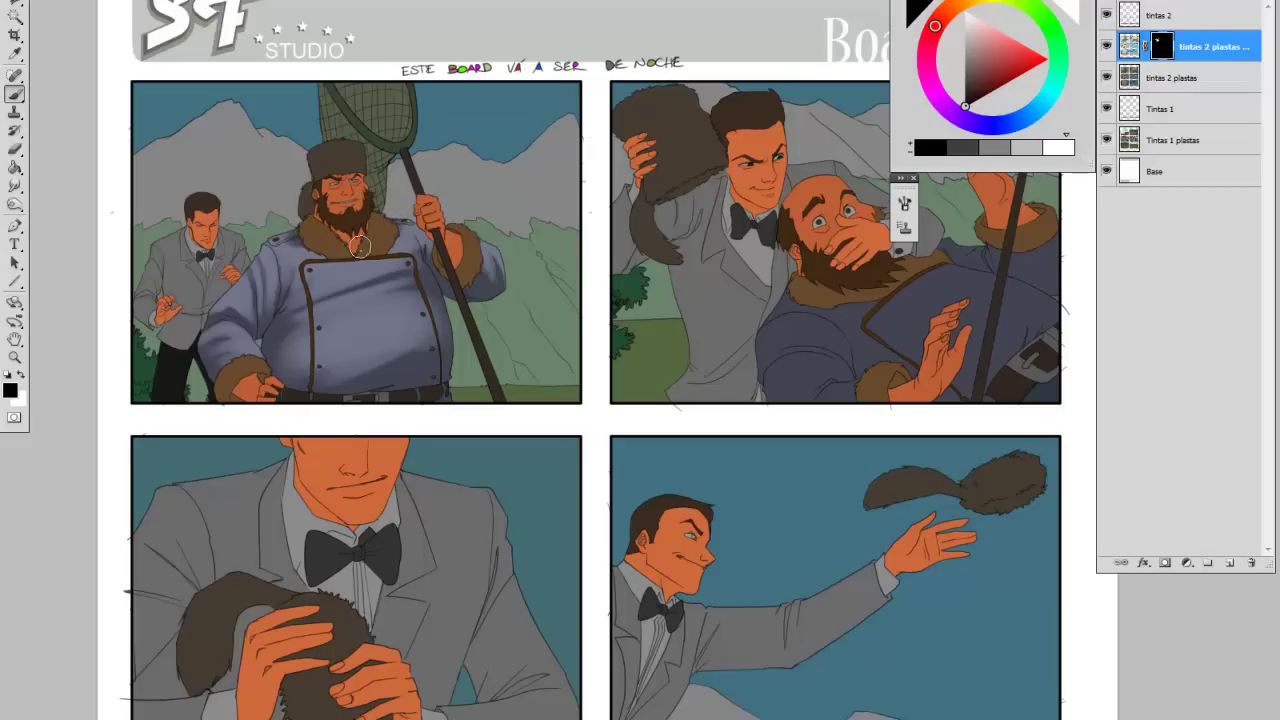
key("x")
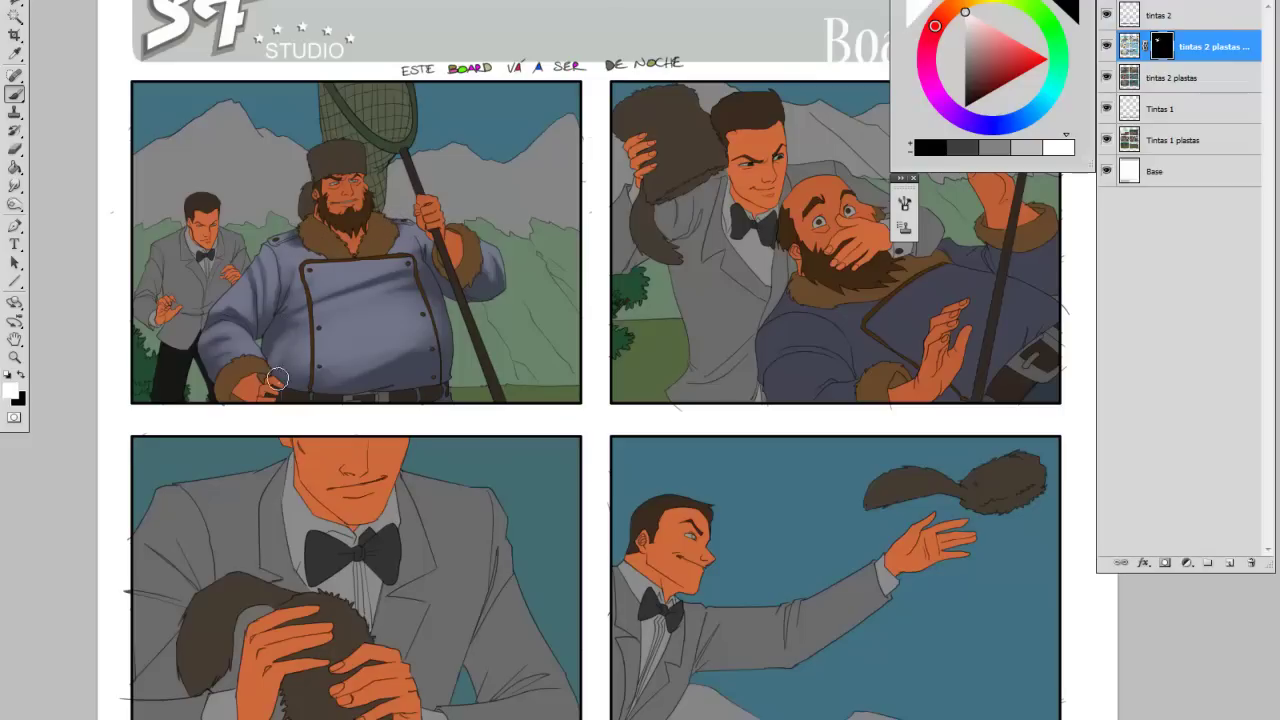
left_click_drag(290, 338, 283, 340)
key("x")
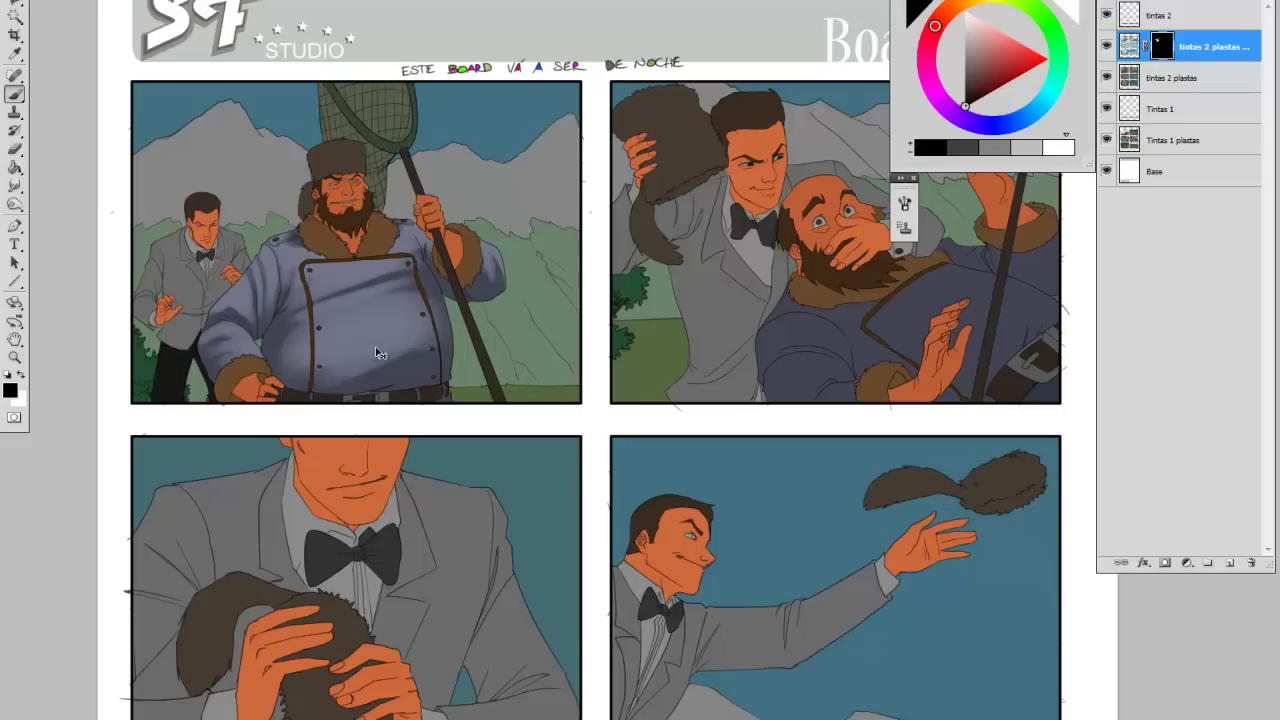
- Replace the coat selection with a Magic Wand selection of the brown fur collar and cuffs in the first two panels
key("ctrl+h")
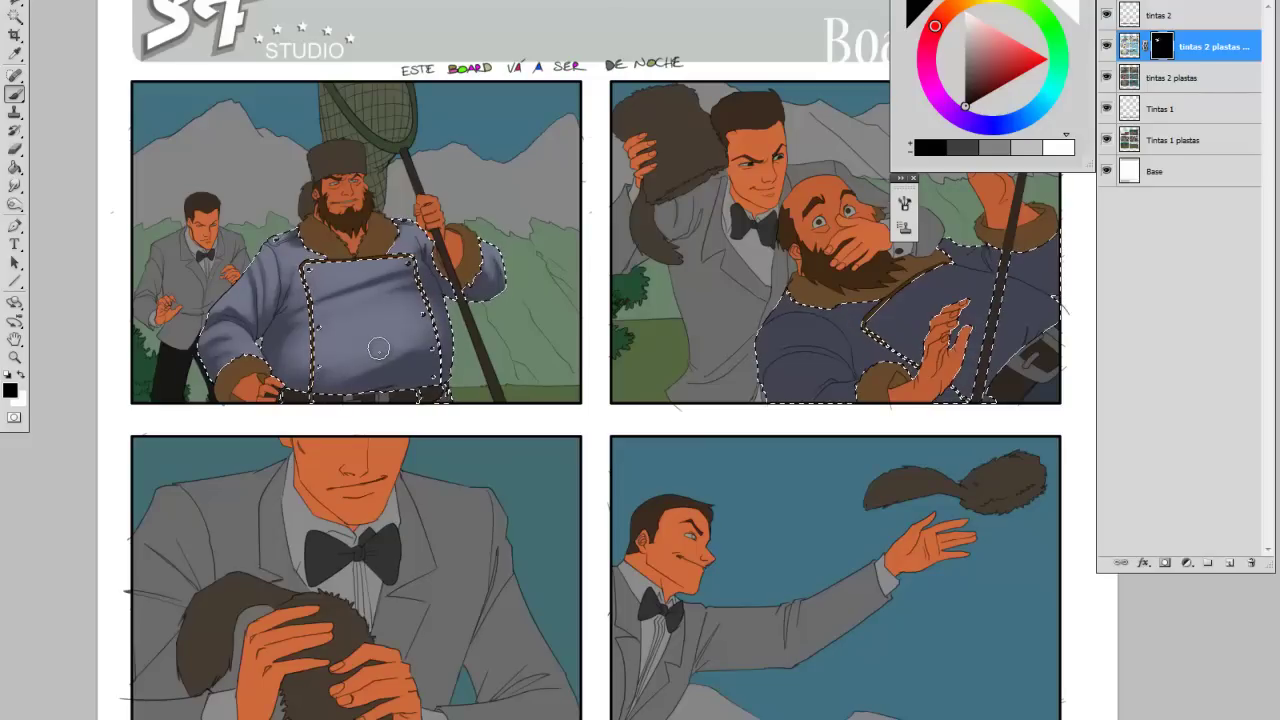
key("ctrl+d")
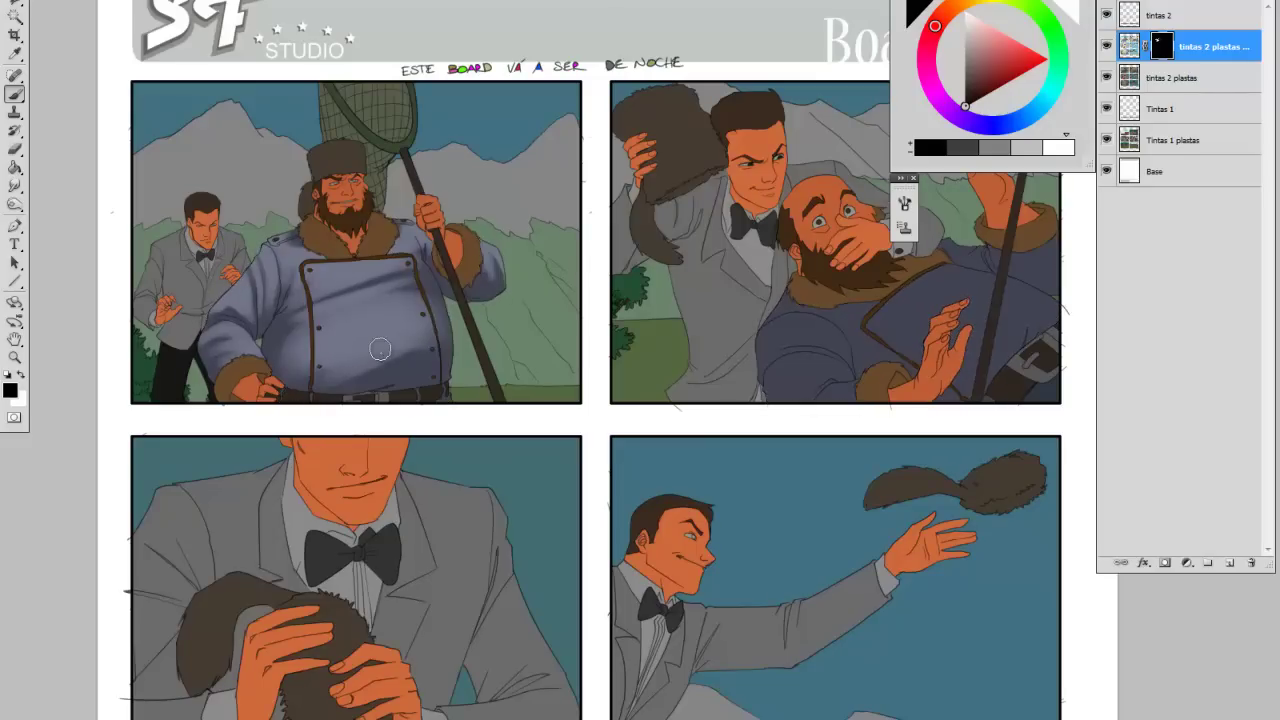
key("w")
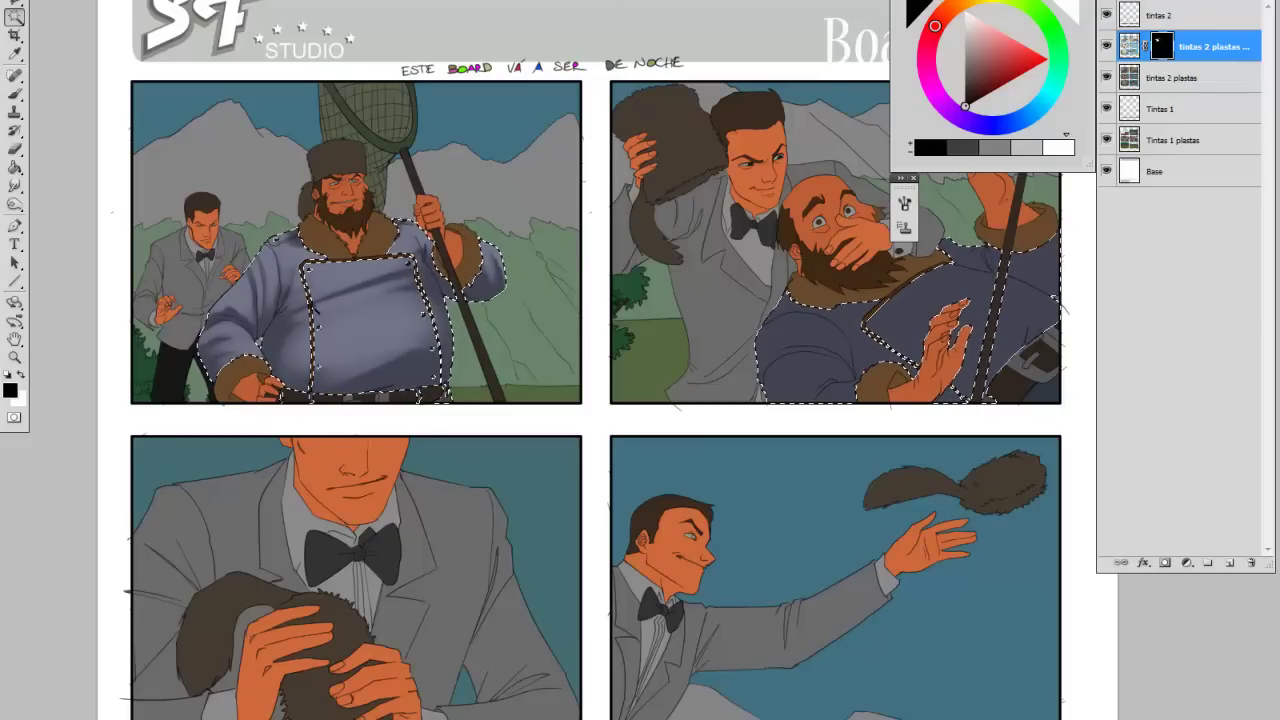
left_click_drag(717, 370, 614, 360)
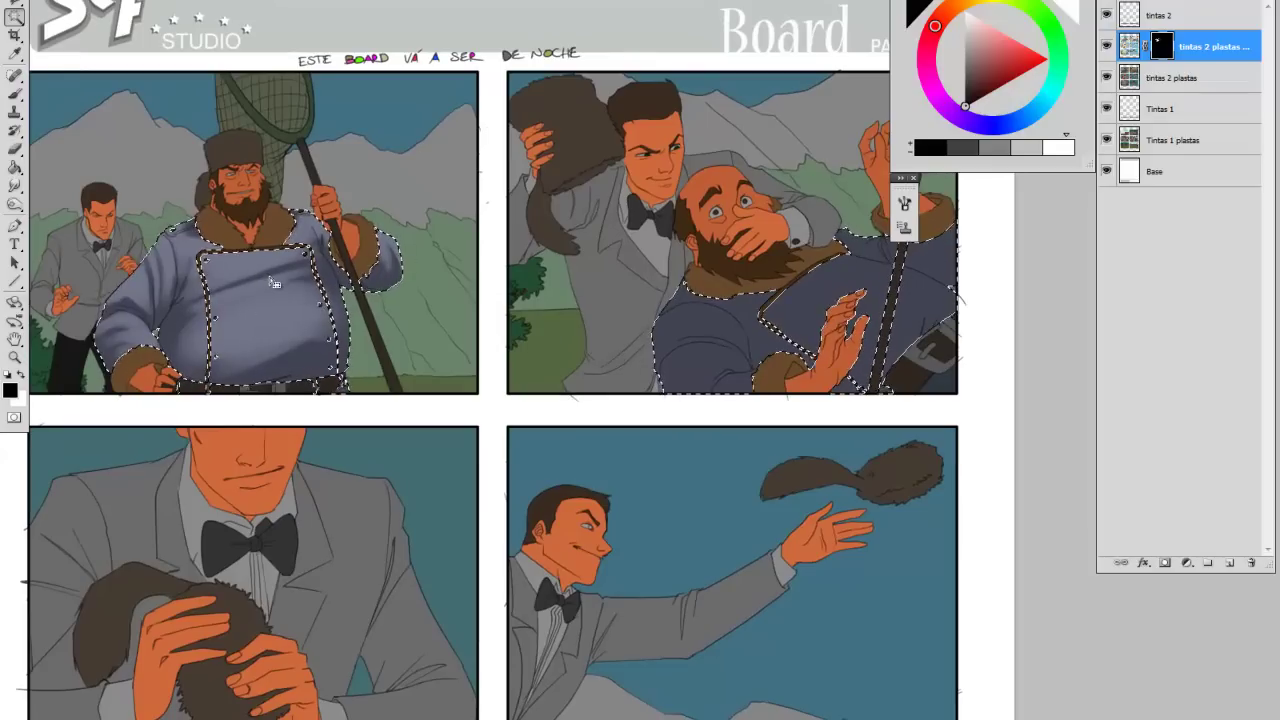
key("ctrl+d")
left_click_drag(166, 340, 321, 336)
key("ctrl+z")
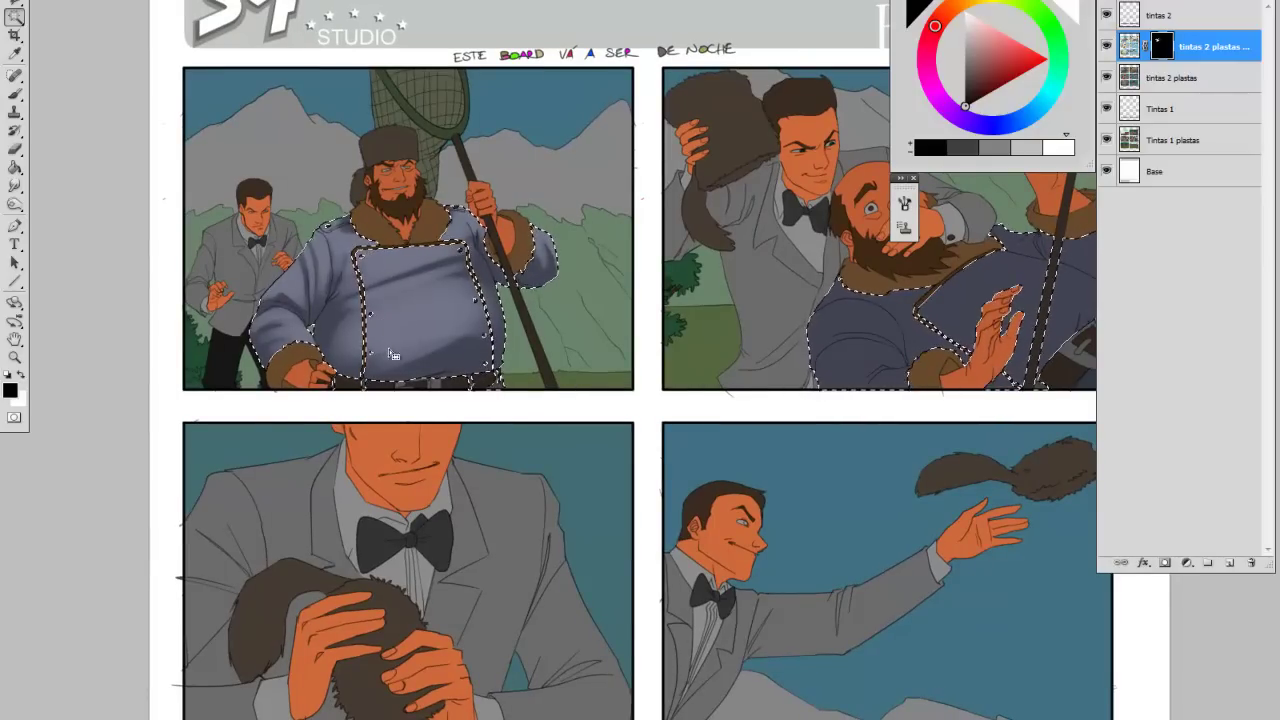
key("ctrl+z")
left_click(379, 218)
left_click_drag(398, 275, 368, 329)
- Paint white on the mask with the Brush to light the fur collar and cuff in the first panel, varying the brush size
key("b")
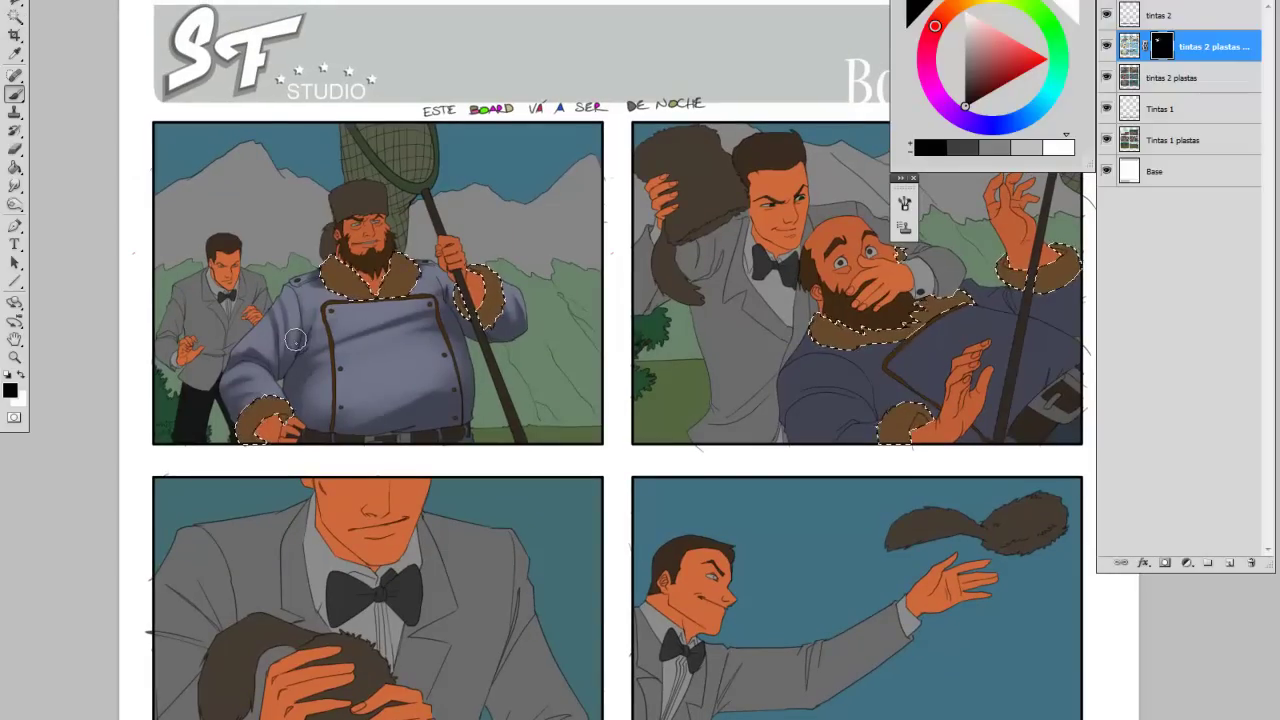
key("x")
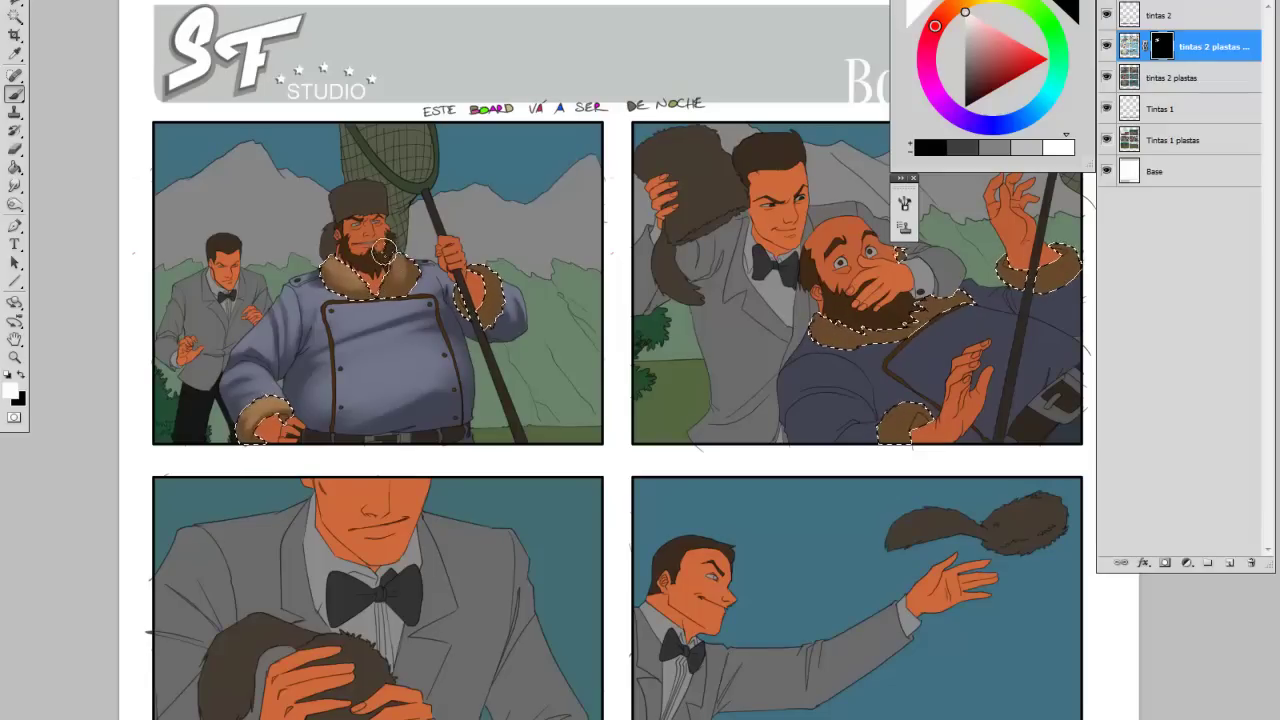
key("[")
key("[")
key("[")
key("[")
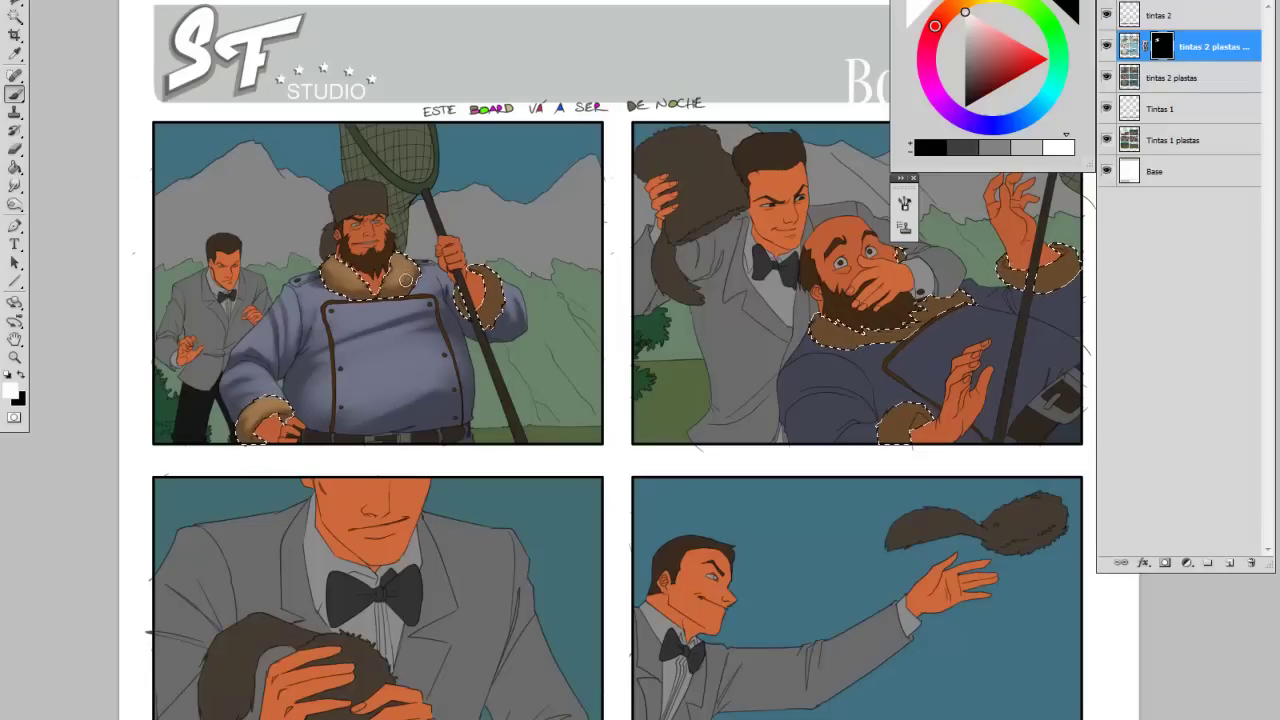
key("]")
key("]")
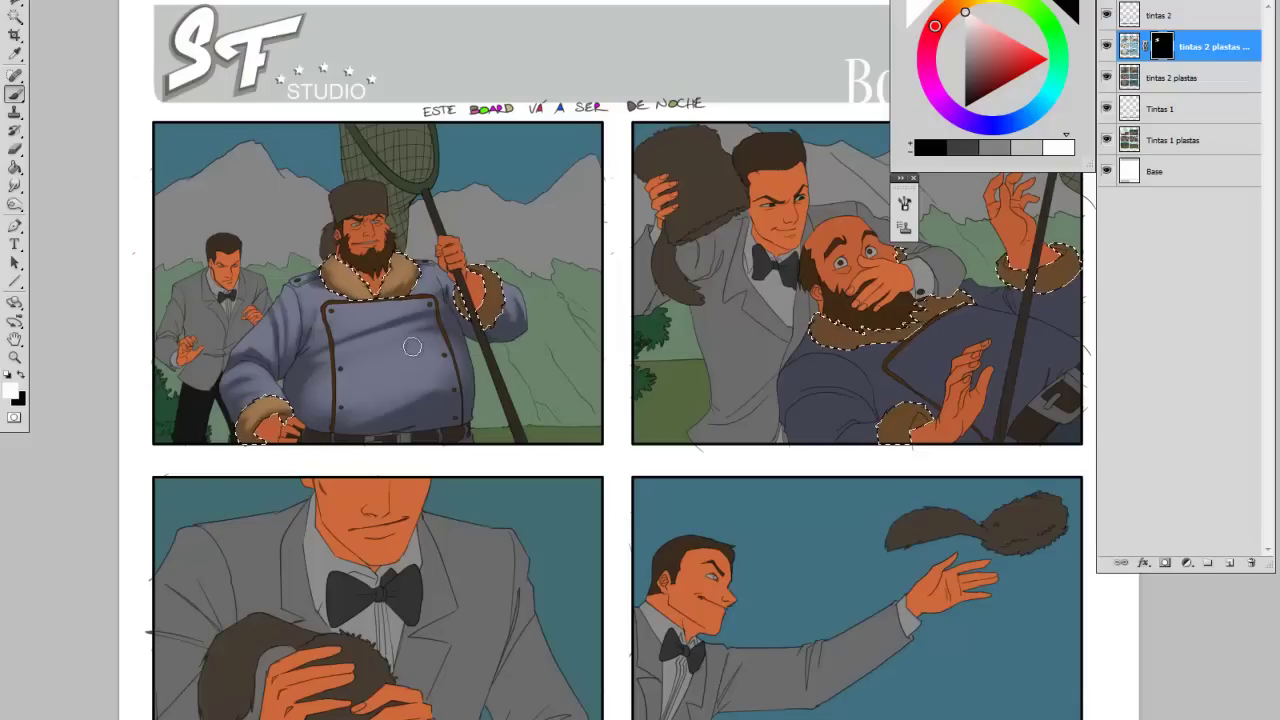
- Drop the fur selection and select the dark blue coat in the second panel with the Magic Wand
key("ctrl+d")
left_click_drag(650, 428, 645, 425)
mouse_move(865, 414)
left_mouse_down()
mouse_move(560, 411)
mouse_move(566, 391)
mouse_move(461, 389)
left_mouse_up()
key("w")
left_click(571, 362)
- Paint light across the belly of the coat in the second panel with a greatly enlarged Brush
key("b")
key("bracketright")
key("bracketright")
key("bracketright")
key("bracketright")
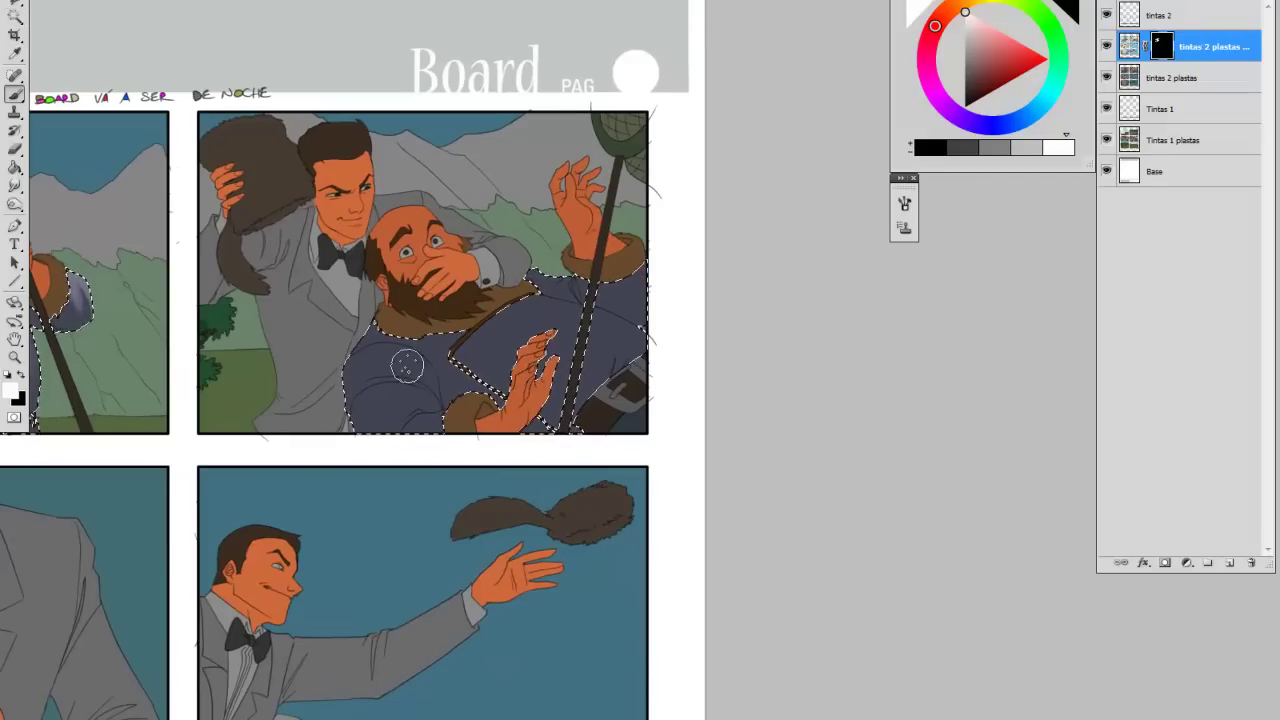
key("bracketright")
key("bracketright")
key("bracketright")
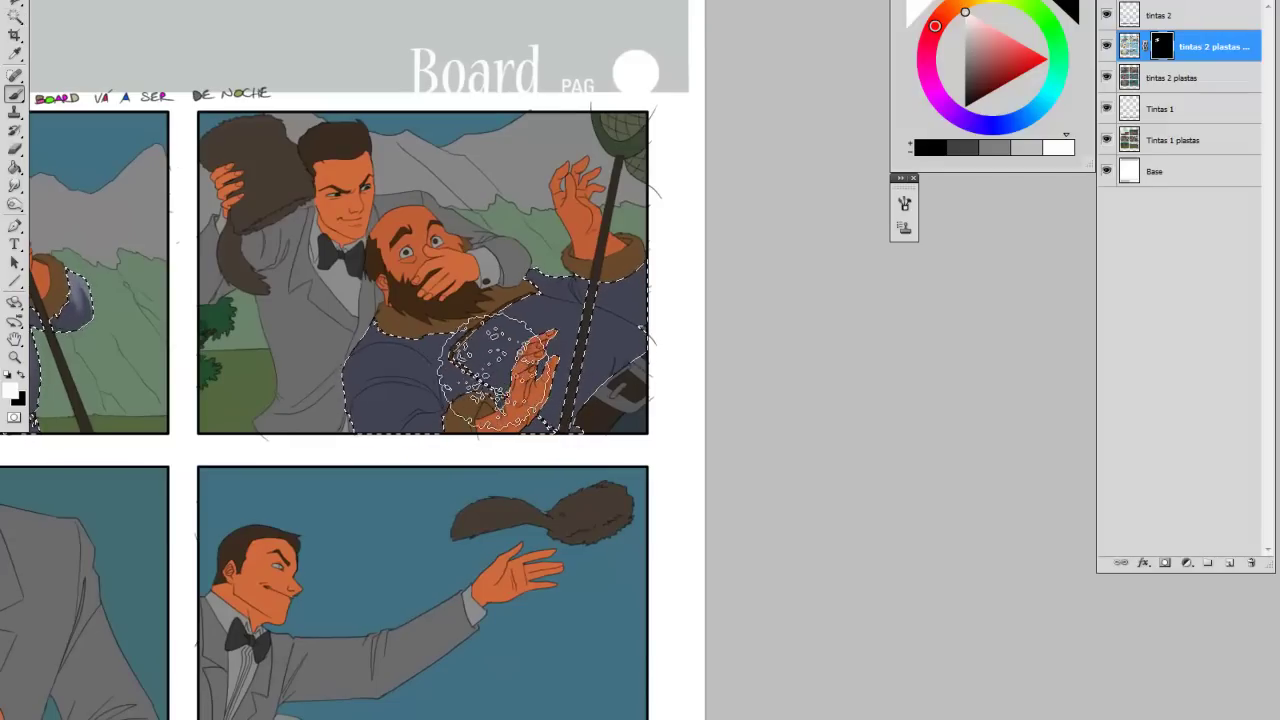
left_click_drag(517, 343, 606, 346)
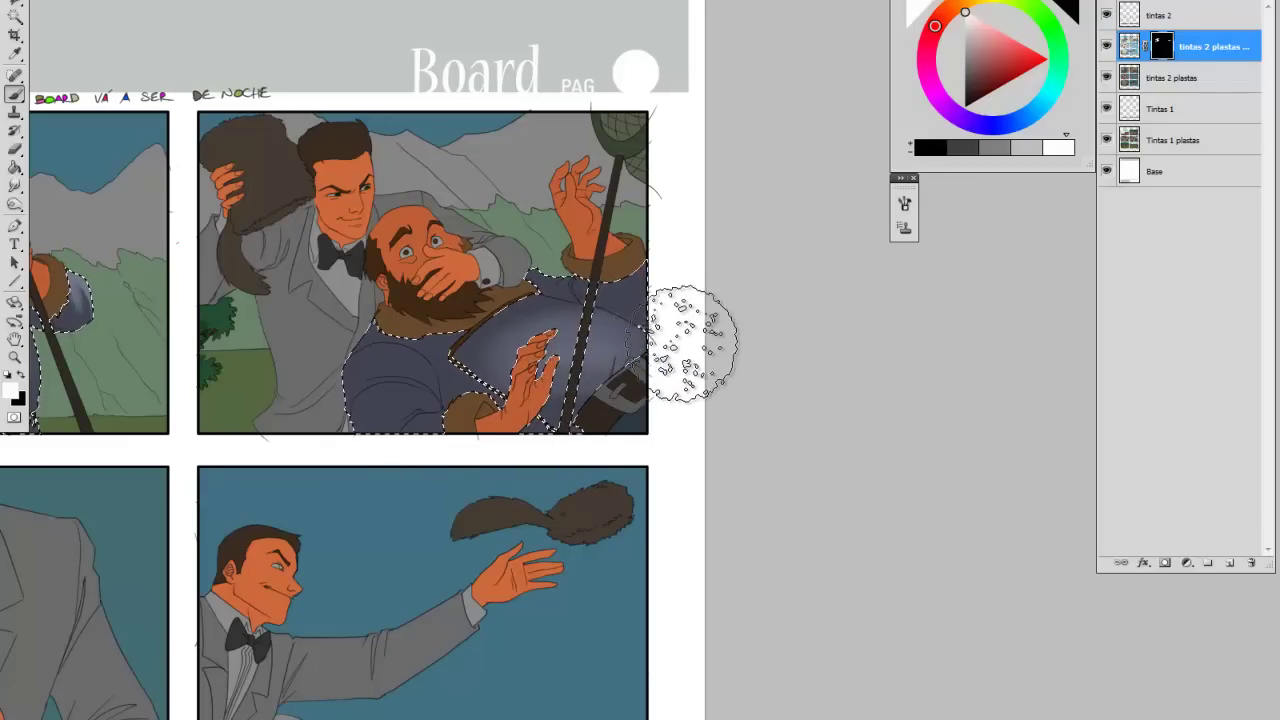
- Hide the selection outline and extend the light over the front of the coat in the second panel
key("ctrl+d")
left_click(590, 358, "ctrl")
left_click_drag(554, 379, 574, 422)
mouse_move(500, 407)
left_mouse_down()
mouse_move(621, 423)
mouse_move(559, 451)
mouse_move(549, 405)
mouse_move(509, 368)
mouse_move(462, 384)
mouse_move(597, 371)
mouse_move(489, 356)
mouse_move(581, 370)
mouse_move(500, 352)
mouse_move(429, 390)
mouse_move(542, 372)
mouse_move(396, 395)
left_mouse_up()
- Paint light with a smaller brush on the second panel's coat, along the shoulder above the sleeve and the folds near the belt
key("bracketleft")
key("bracketleft")
key("bracketleft")
key("bracketleft")
key("bracketleft")
key("bracketleft")
key("bracketleft")
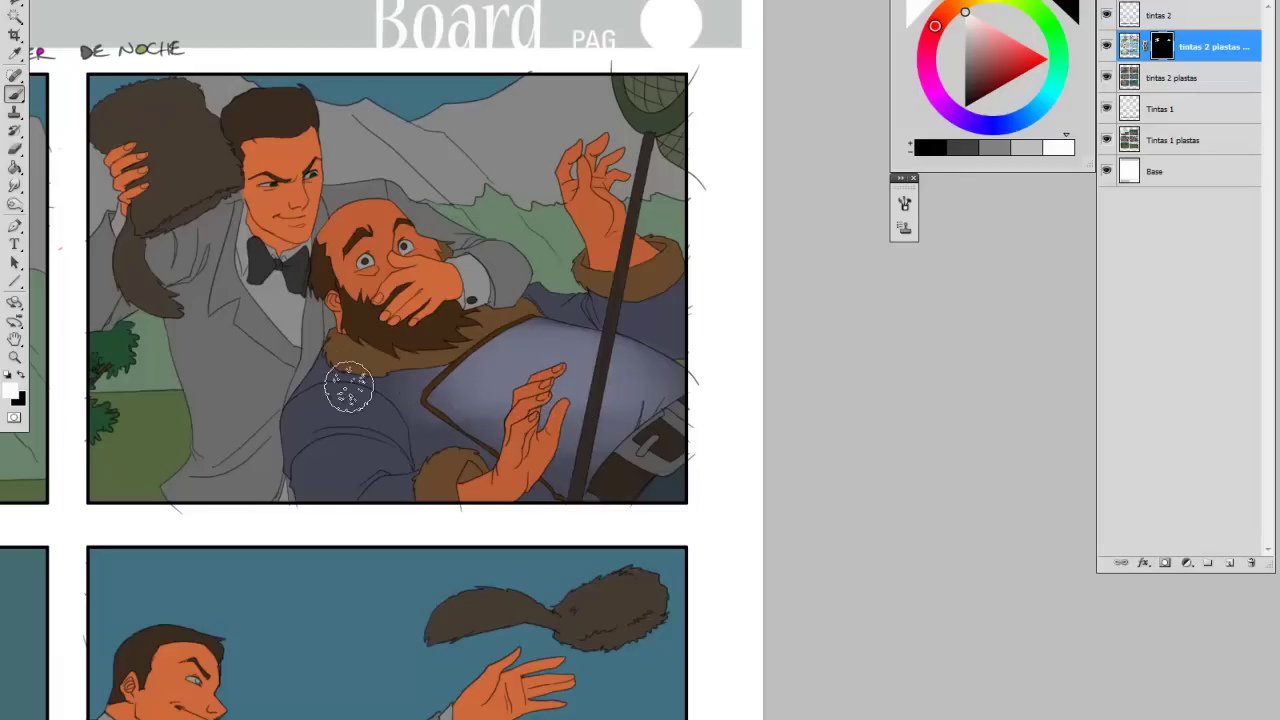
mouse_move(292, 390)
left_mouse_down()
mouse_move(342, 367)
mouse_move(427, 411)
mouse_move(409, 397)
mouse_move(298, 387)
mouse_move(267, 412)
mouse_move(309, 380)
mouse_move(429, 423)
mouse_move(393, 391)
mouse_move(274, 387)
mouse_move(477, 348)
mouse_move(415, 367)
mouse_move(494, 381)
mouse_move(377, 375)
mouse_move(516, 363)
mouse_move(467, 413)
mouse_move(404, 399)
mouse_move(417, 468)
mouse_move(419, 432)
mouse_move(372, 382)
mouse_move(420, 387)
mouse_move(443, 451)
left_mouse_up()
key("bracketleft")
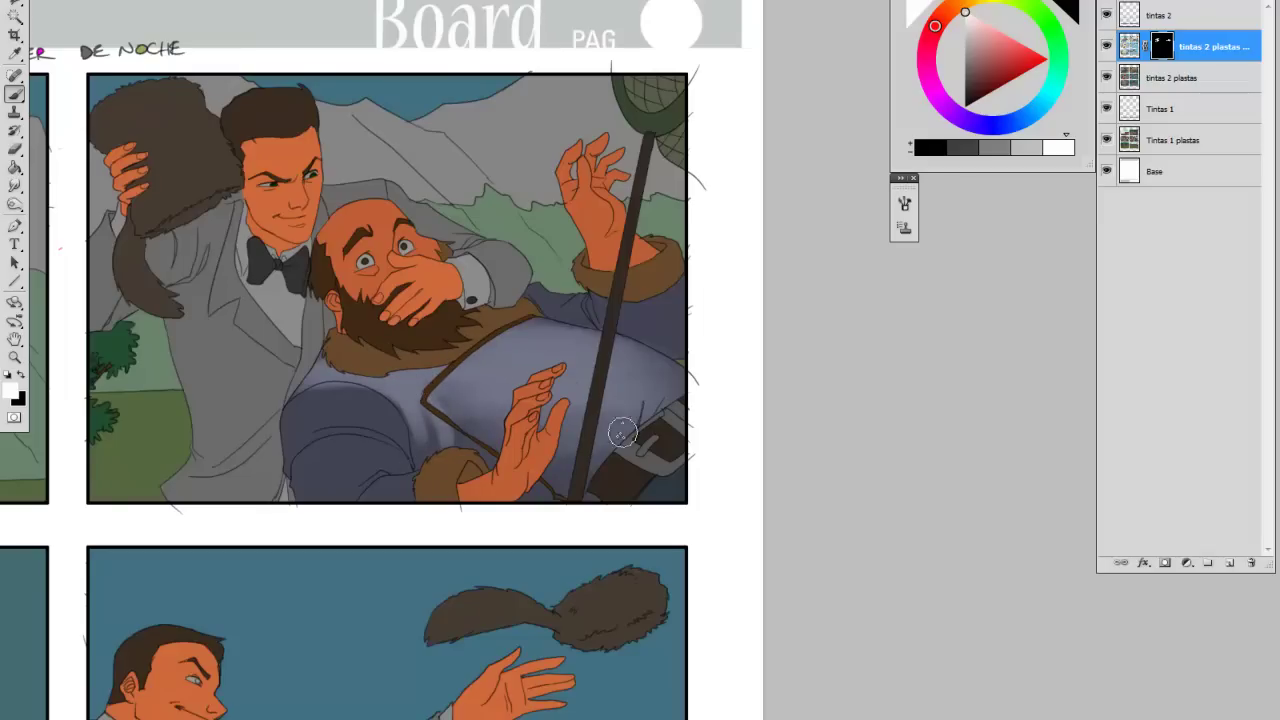
mouse_move(659, 369)
left_mouse_down()
mouse_move(682, 377)
mouse_move(640, 360)
left_mouse_up()
key("bracketright")
key("bracketright")
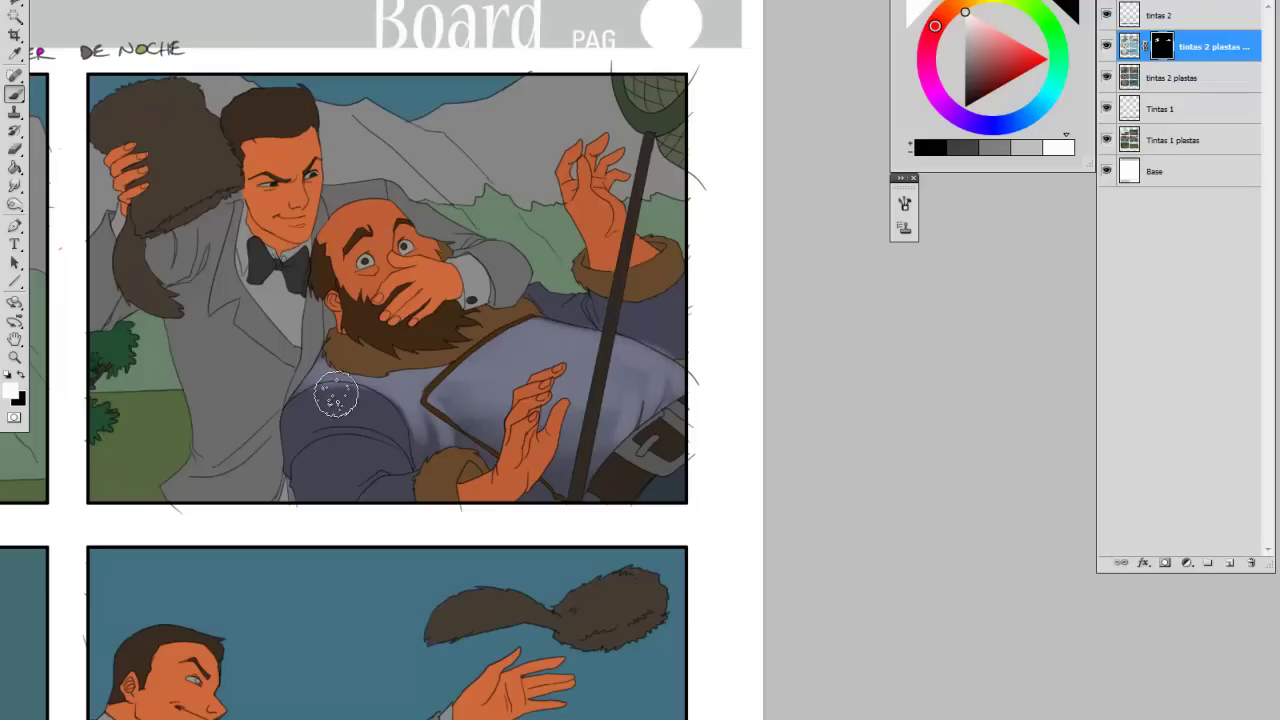
- Paint black on the mask to restore shadow along the top of the near sleeve in the second panel
scroll(354, 395, "up", 1)
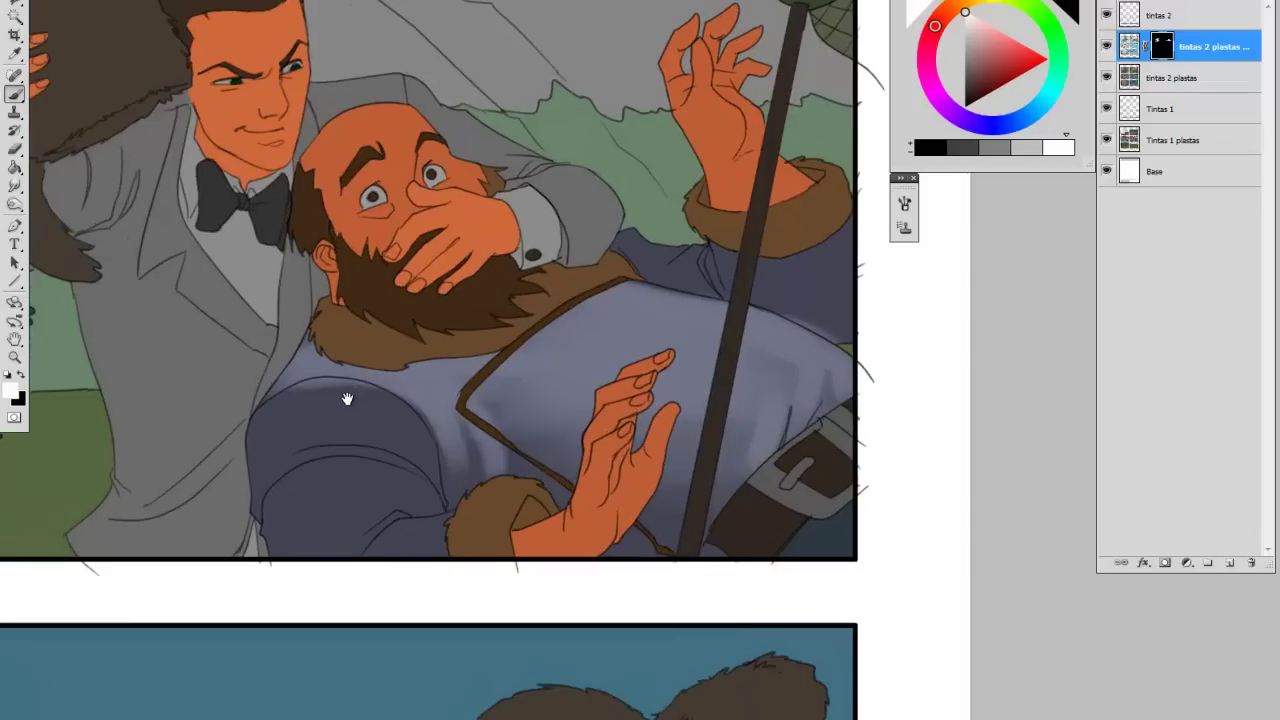
left_click(21, 374)
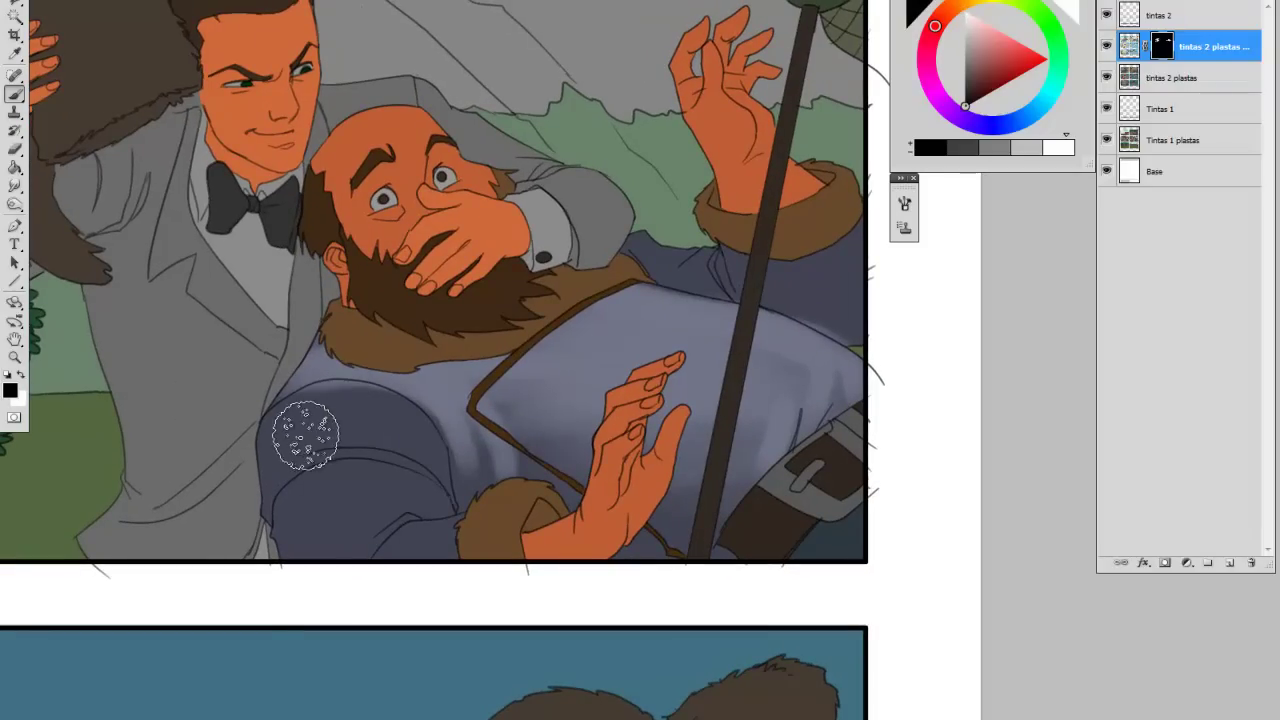
left_click_drag(320, 399, 390, 410)
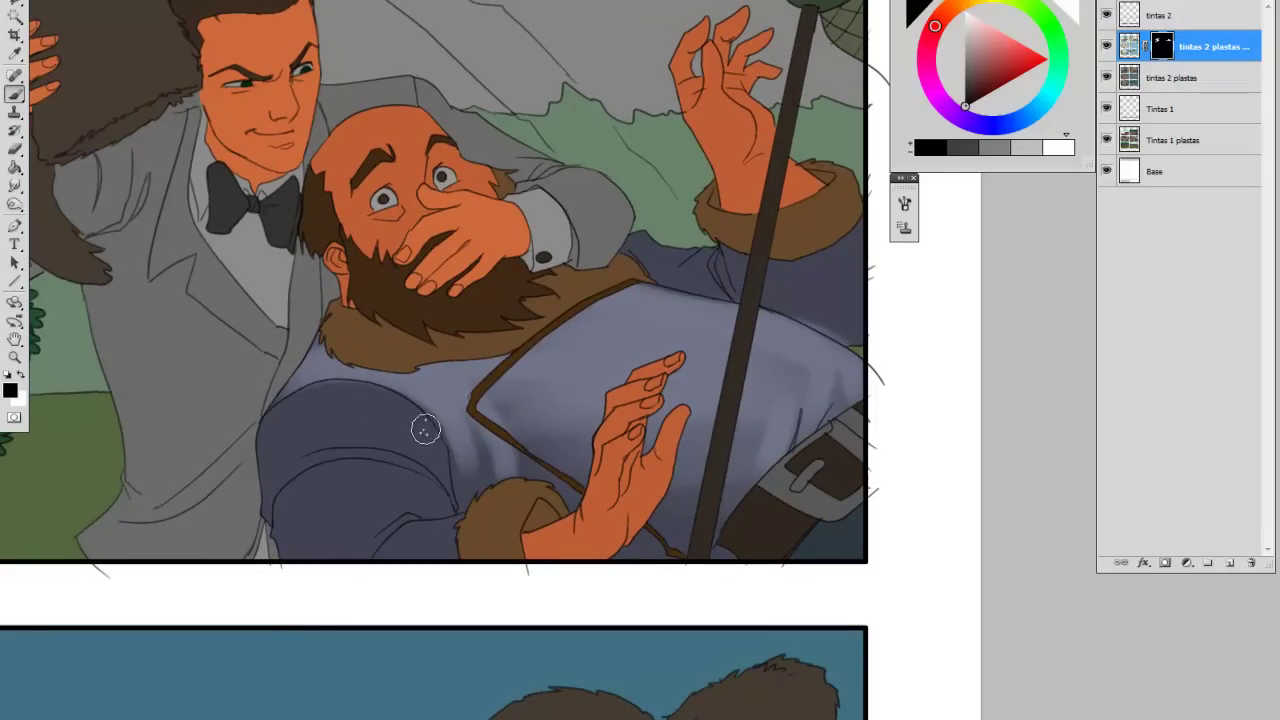
scroll(421, 420, "down", 1)
key("x")
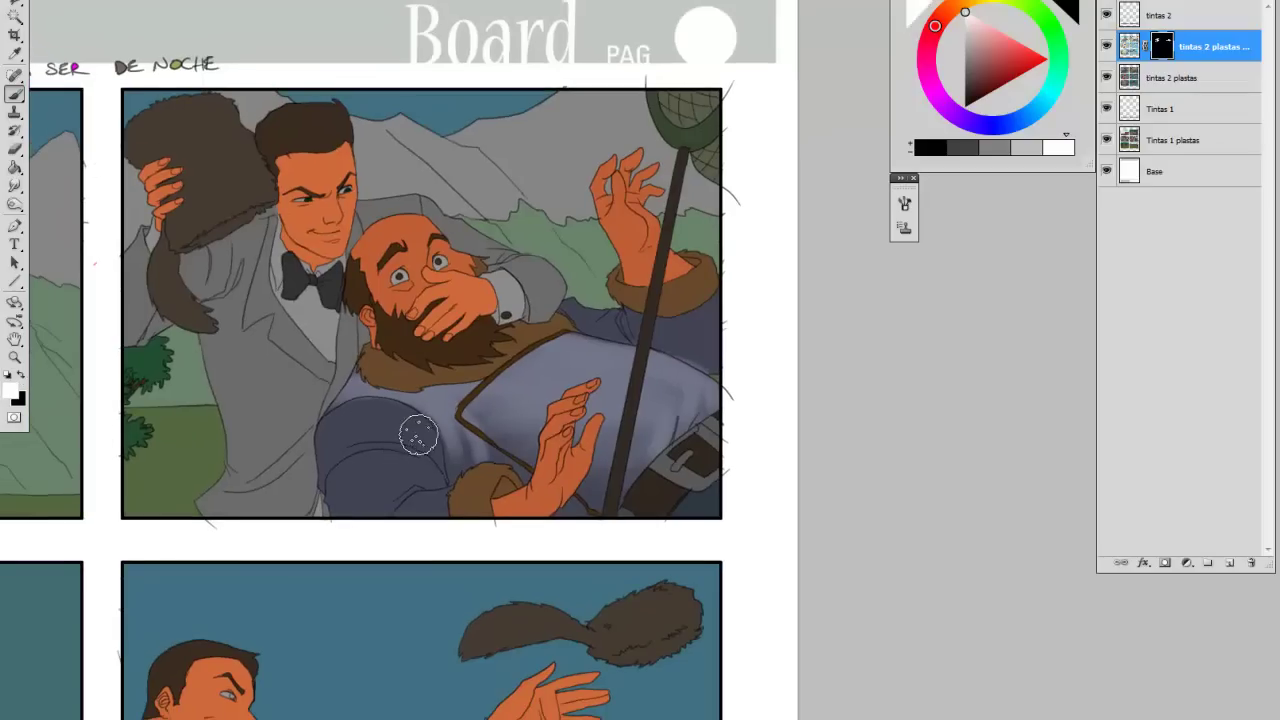
- Paint white on the mask to light the folds of both coat sleeves in the second panel
mouse_move(423, 429)
left_mouse_down()
mouse_move(301, 480)
mouse_move(357, 414)
mouse_move(426, 440)
mouse_move(401, 416)
mouse_move(296, 449)
mouse_move(321, 426)
mouse_move(436, 458)
mouse_move(369, 417)
mouse_move(288, 489)
mouse_move(343, 427)
mouse_move(427, 431)
mouse_move(376, 420)
mouse_move(286, 488)
mouse_move(364, 357)
mouse_move(314, 417)
mouse_move(381, 377)
mouse_move(402, 393)
mouse_move(530, 365)
mouse_move(497, 369)
mouse_move(413, 466)
mouse_move(430, 473)
mouse_move(326, 490)
mouse_move(430, 471)
left_mouse_up()
mouse_move(329, 497)
left_mouse_down()
mouse_move(411, 473)
mouse_move(447, 487)
mouse_move(422, 470)
mouse_move(347, 477)
mouse_move(445, 476)
mouse_move(417, 476)
mouse_move(354, 518)
mouse_move(439, 472)
mouse_move(399, 475)
mouse_move(454, 482)
mouse_move(434, 500)
mouse_move(472, 482)
mouse_move(404, 510)
mouse_move(454, 493)
mouse_move(414, 506)
mouse_move(425, 500)
mouse_move(392, 535)
mouse_move(436, 494)
left_mouse_up()
key("bracketleft")
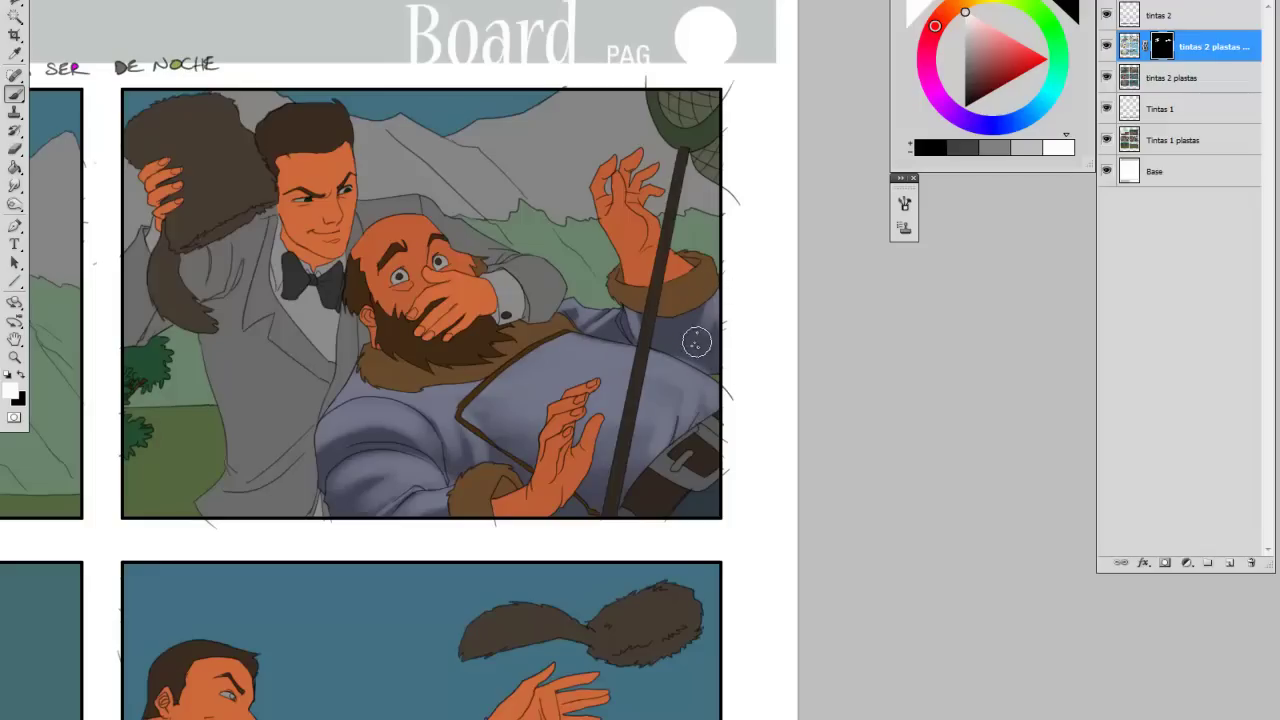
- Paint black on the mask to add shadow on the second panel's coat beneath the beard and fur collar
key("x")
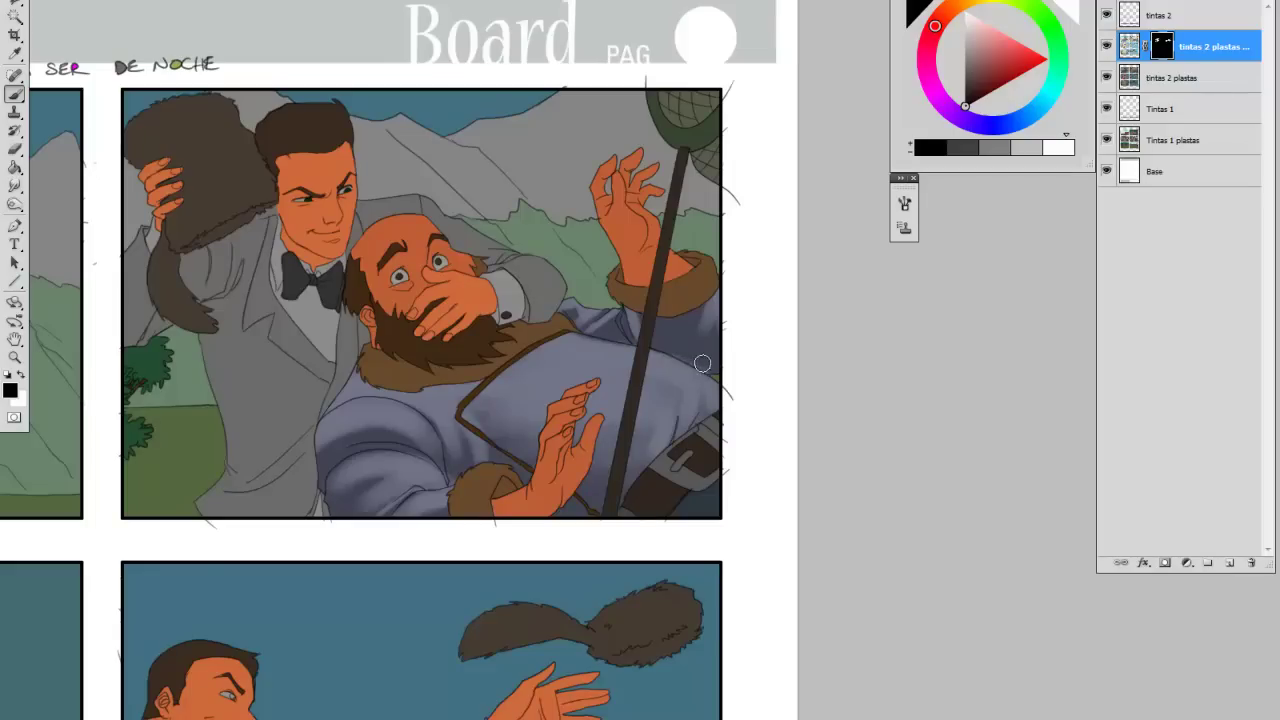
left_click_drag(397, 388, 487, 396)
left_click_drag(600, 467, 602, 469)
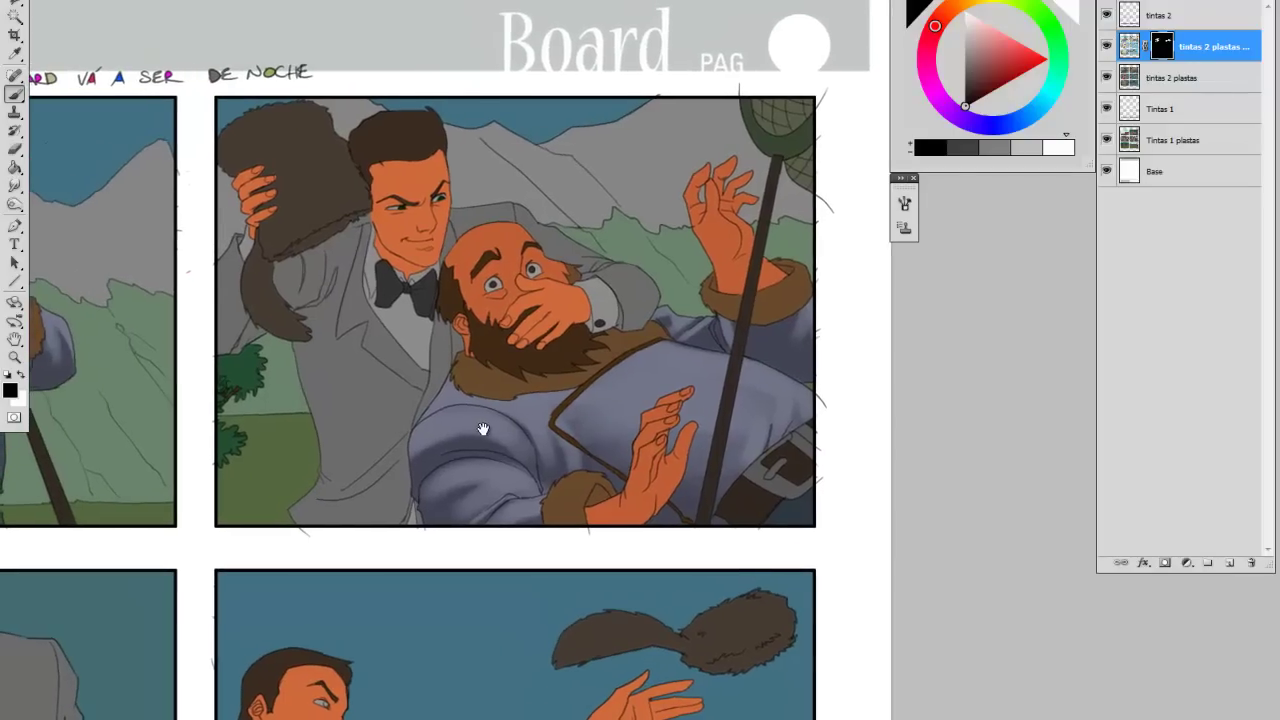
key("x")
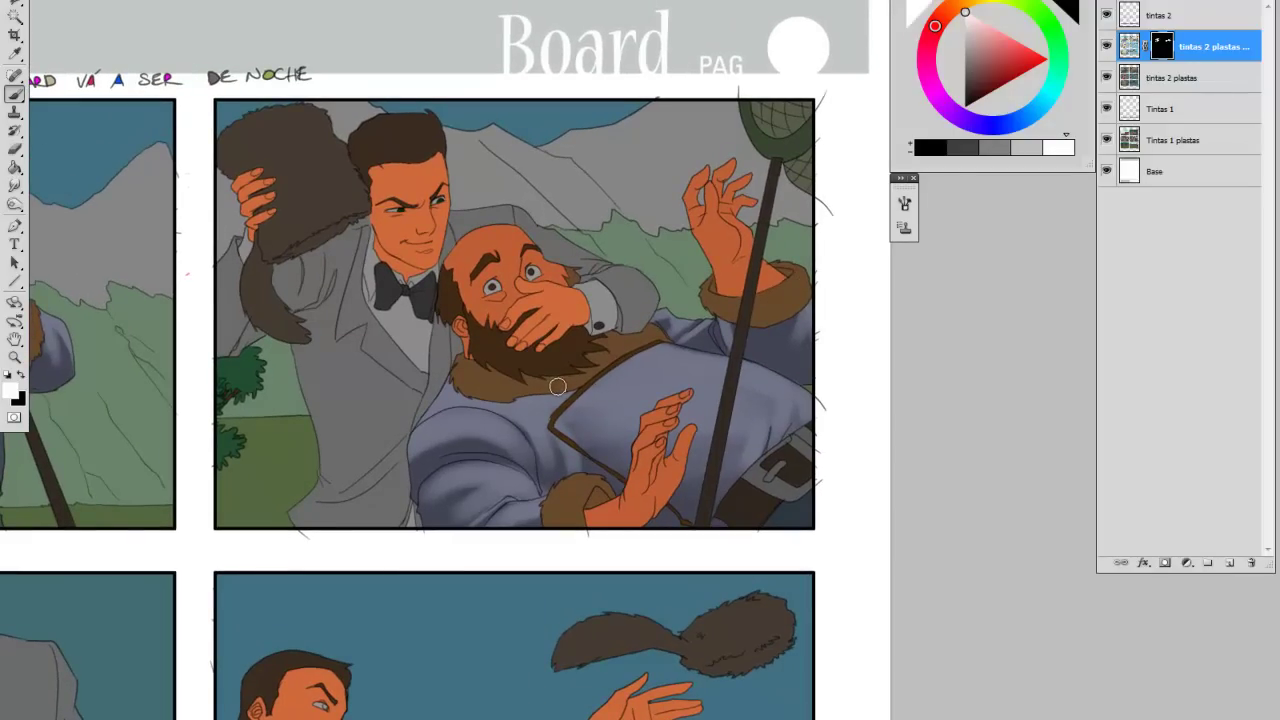
key("x")
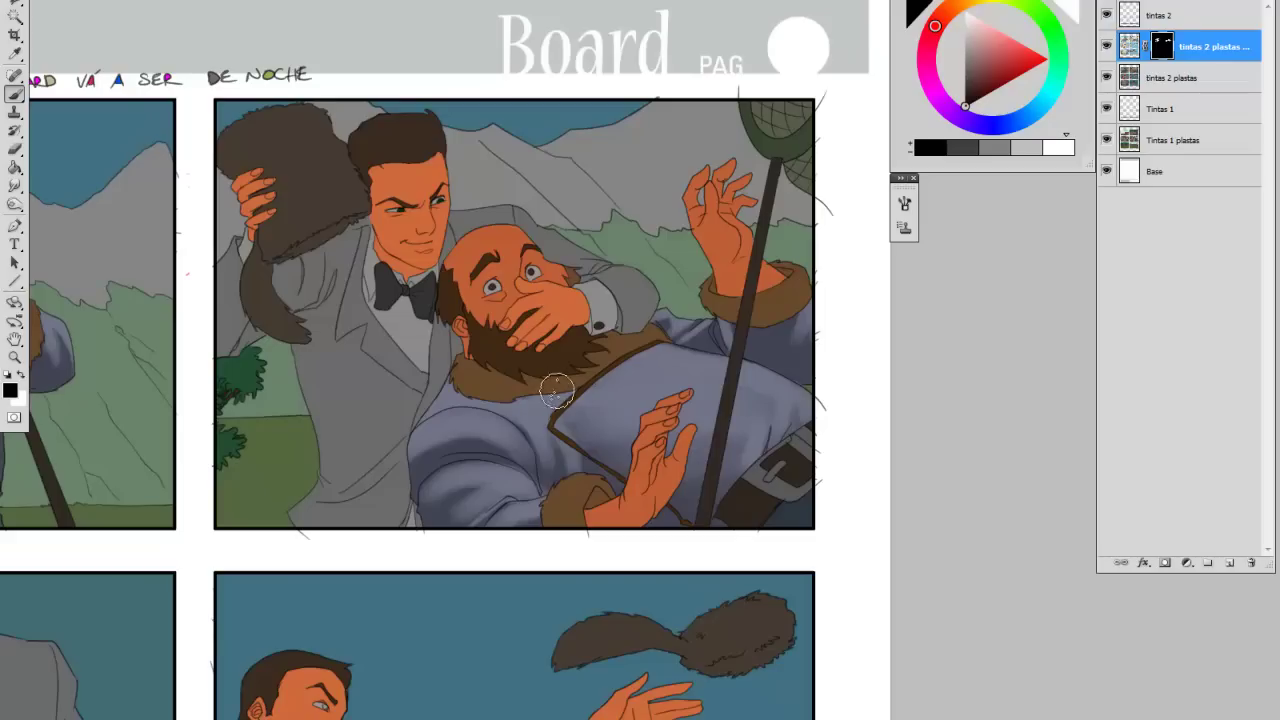
left_click_drag(607, 375, 630, 361)
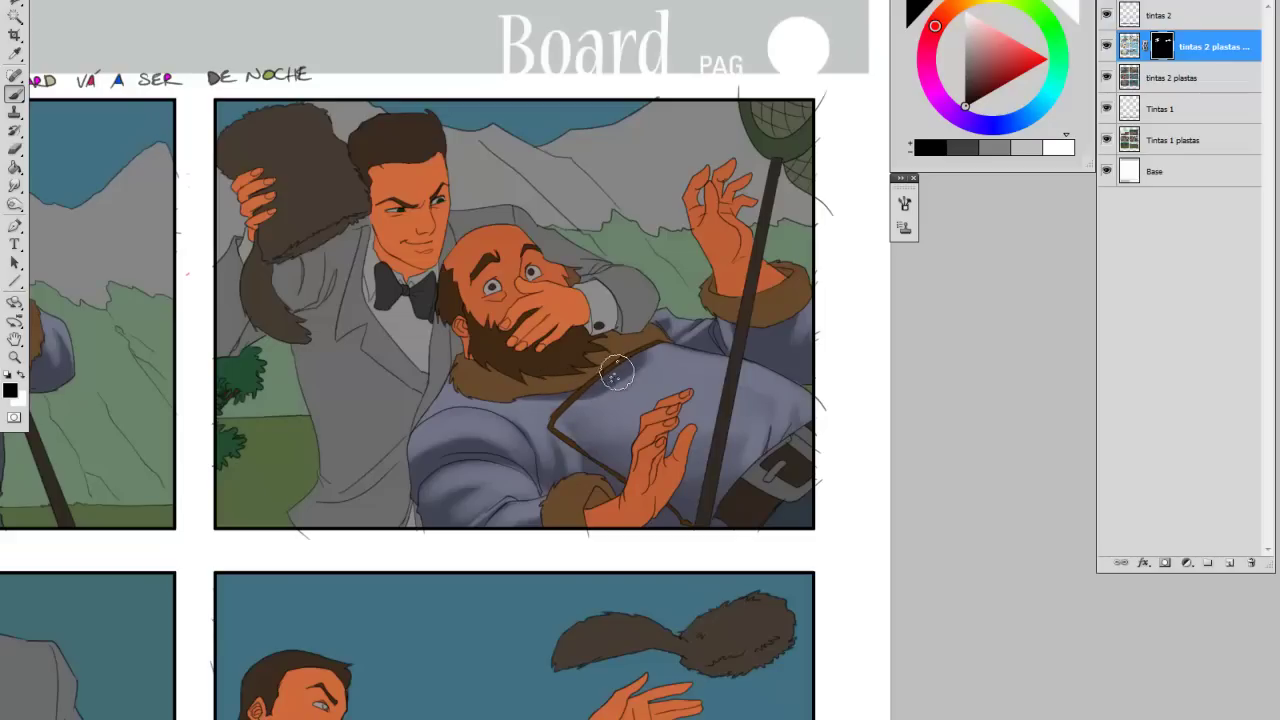
- Extend the black mask shadow on the second panel's coat just below the fur collar
left_click_drag(646, 365, 638, 352)
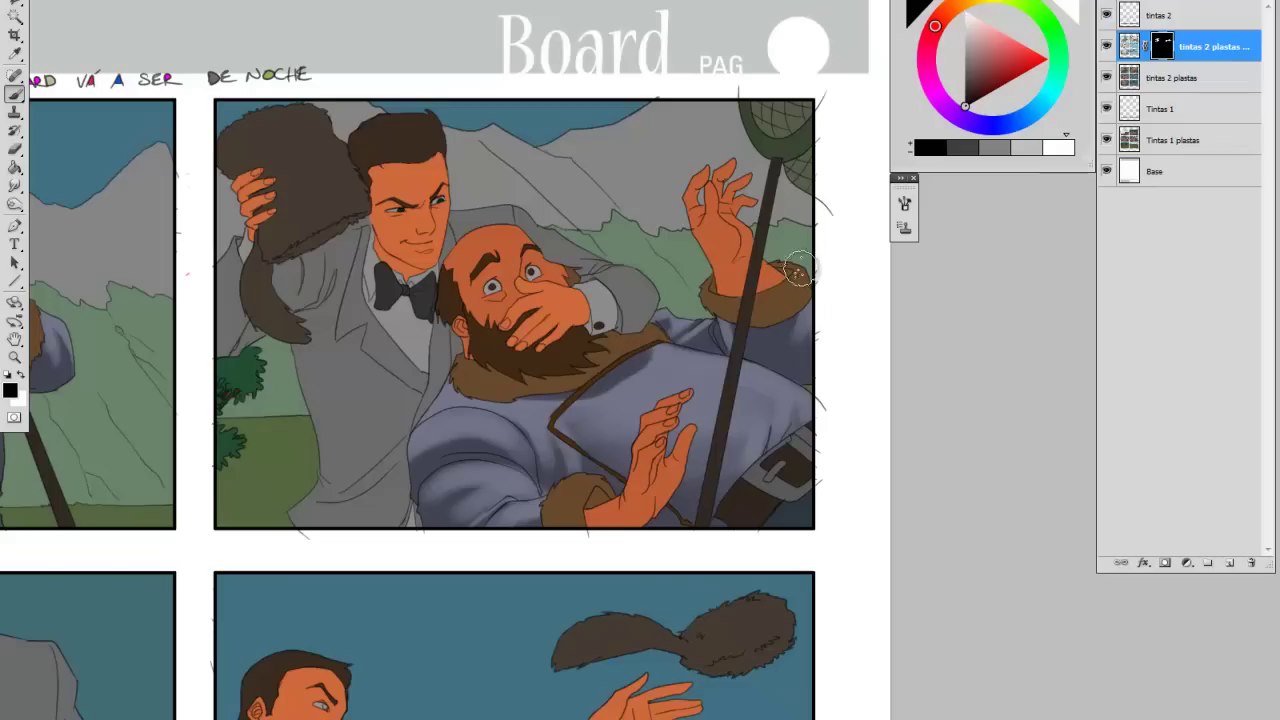
- Raise the lightness and saturation of the selected coats on the bright copy layer's image with Hue/Saturation, and deselect them
left_click(1128, 47)
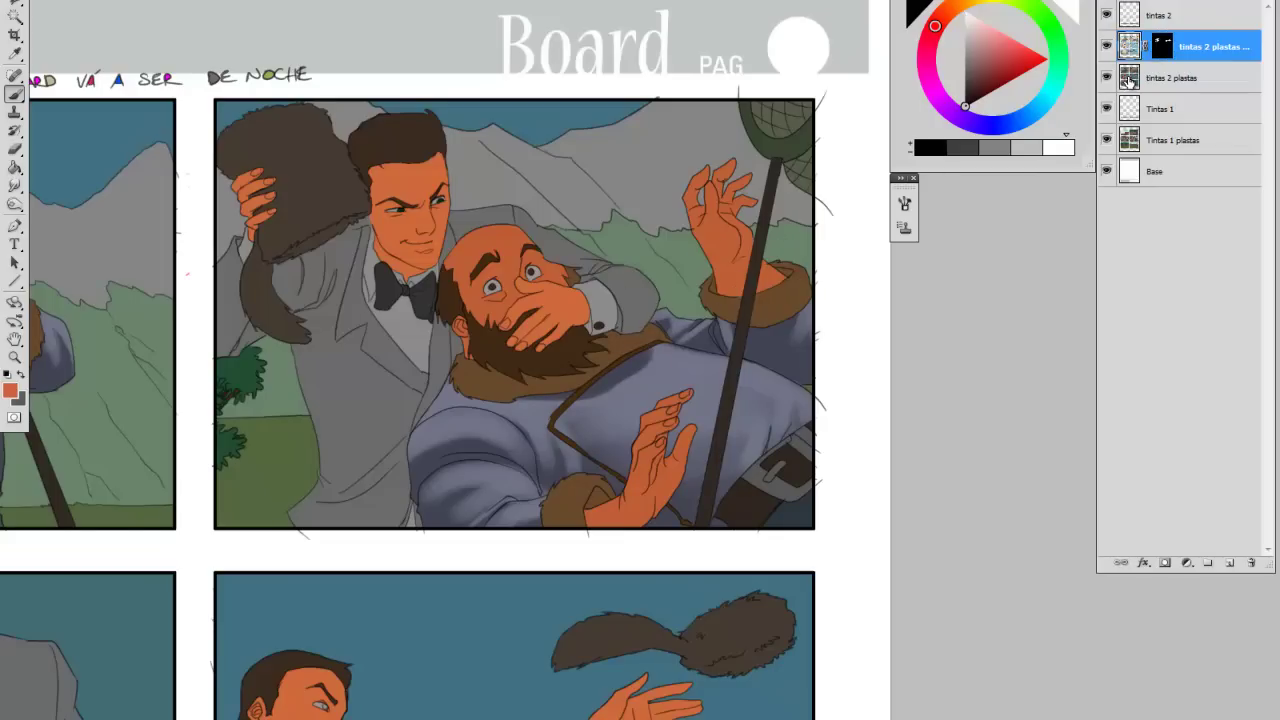
left_click(1128, 80)
left_click(1157, 47)
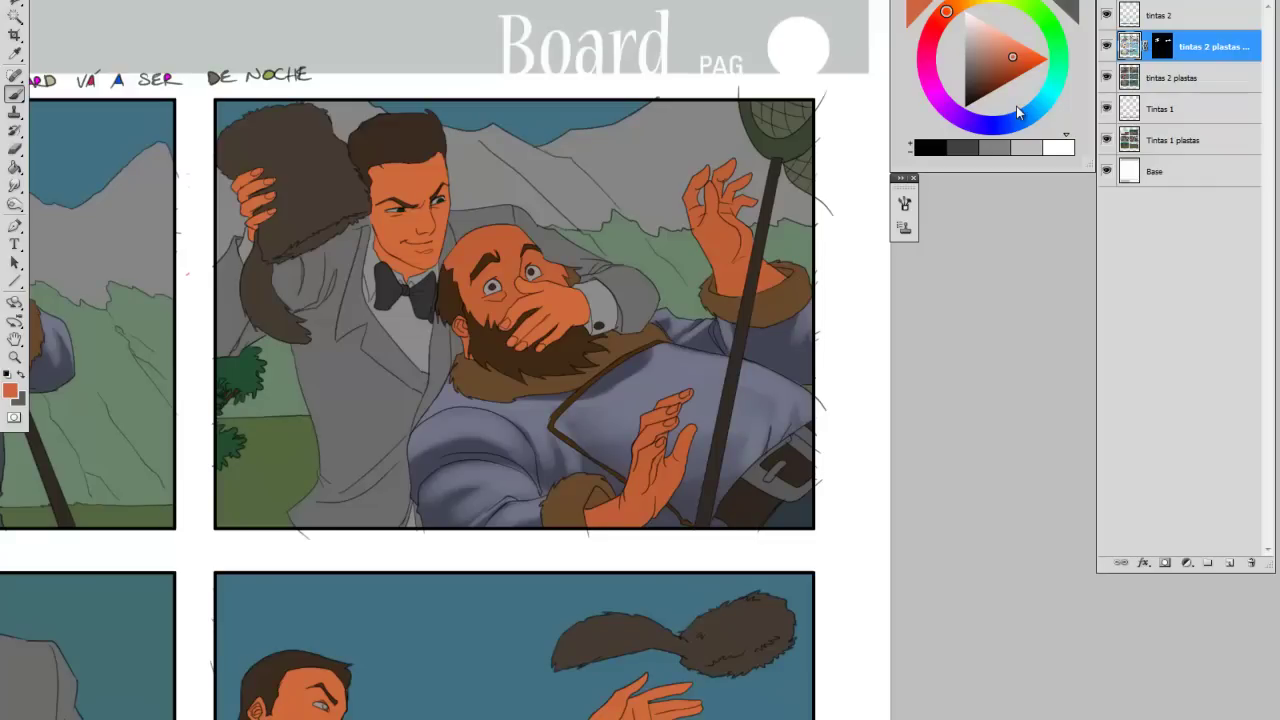
key("ctrl+h")
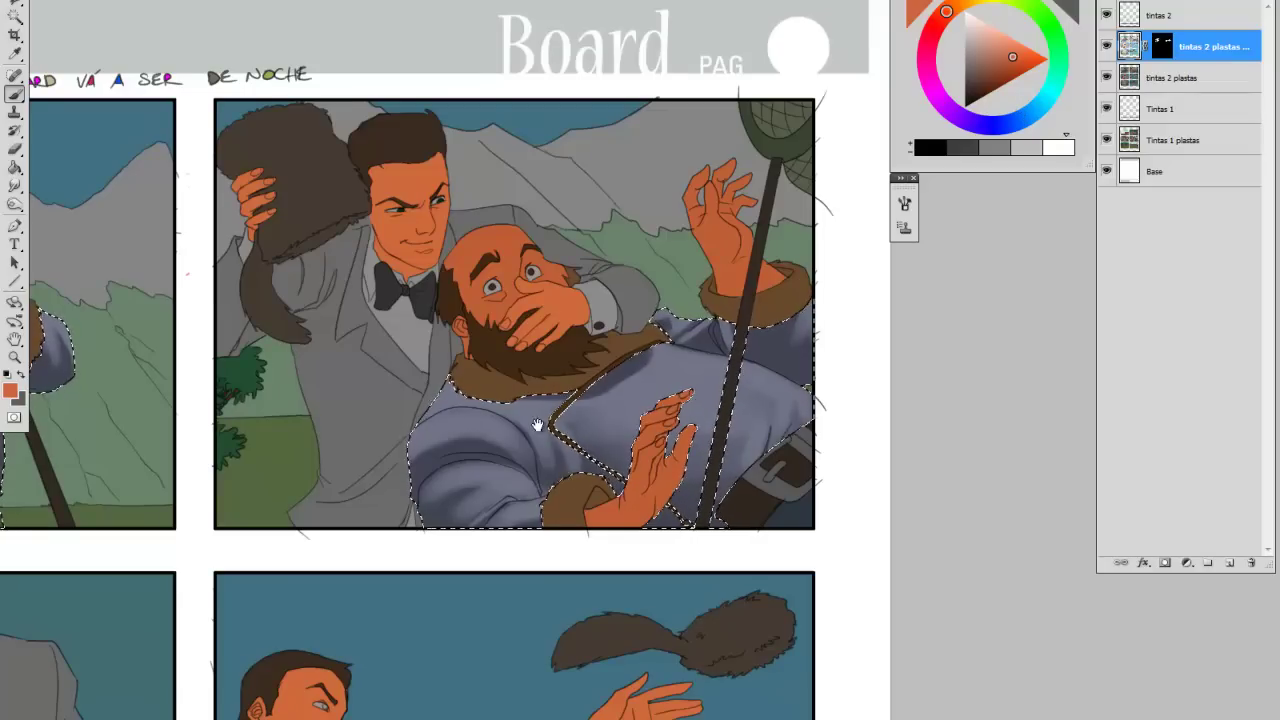
left_click_drag(537, 425, 542, 426)
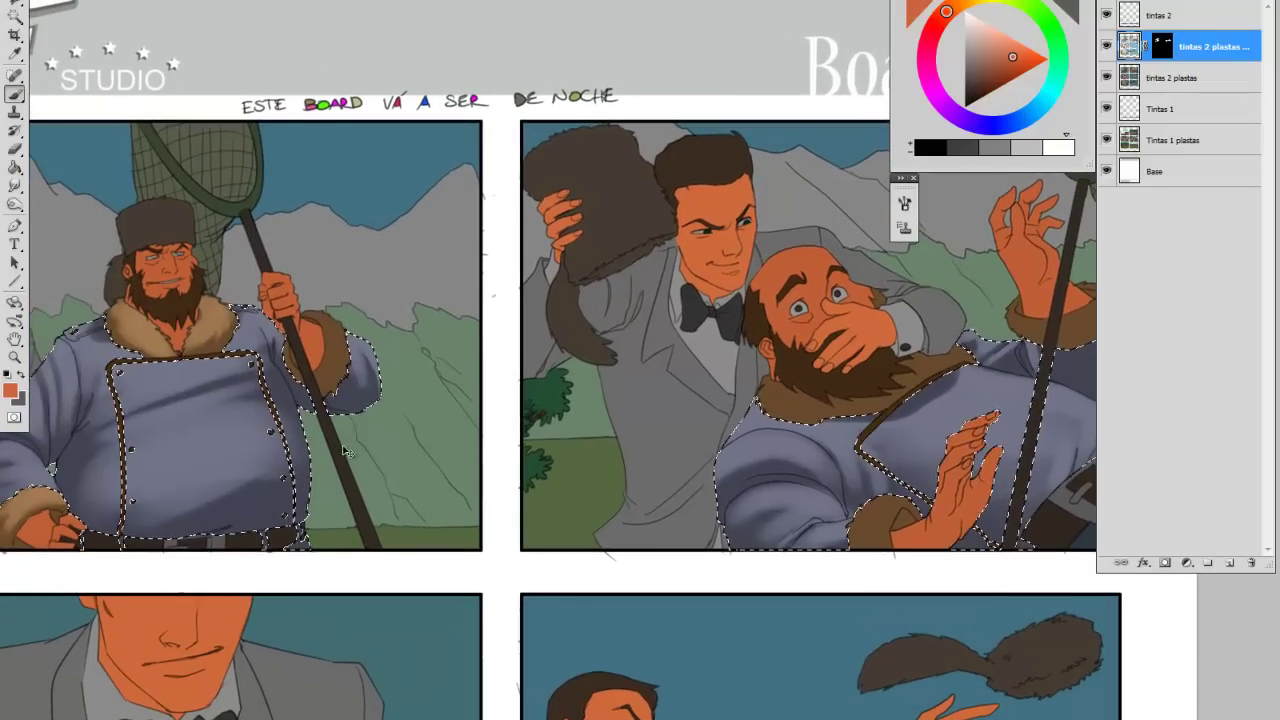
key("ctrl+u")
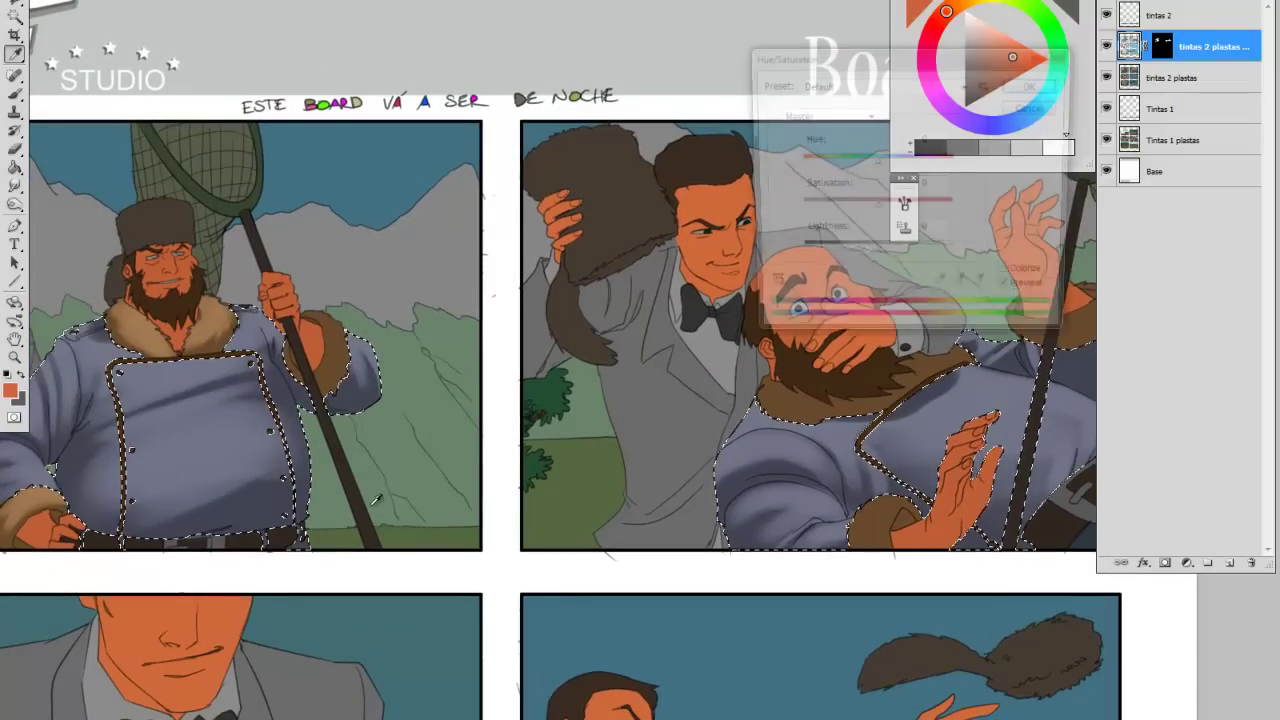
left_click(1031, 112)
left_click(1166, 47)
left_click(1128, 49)
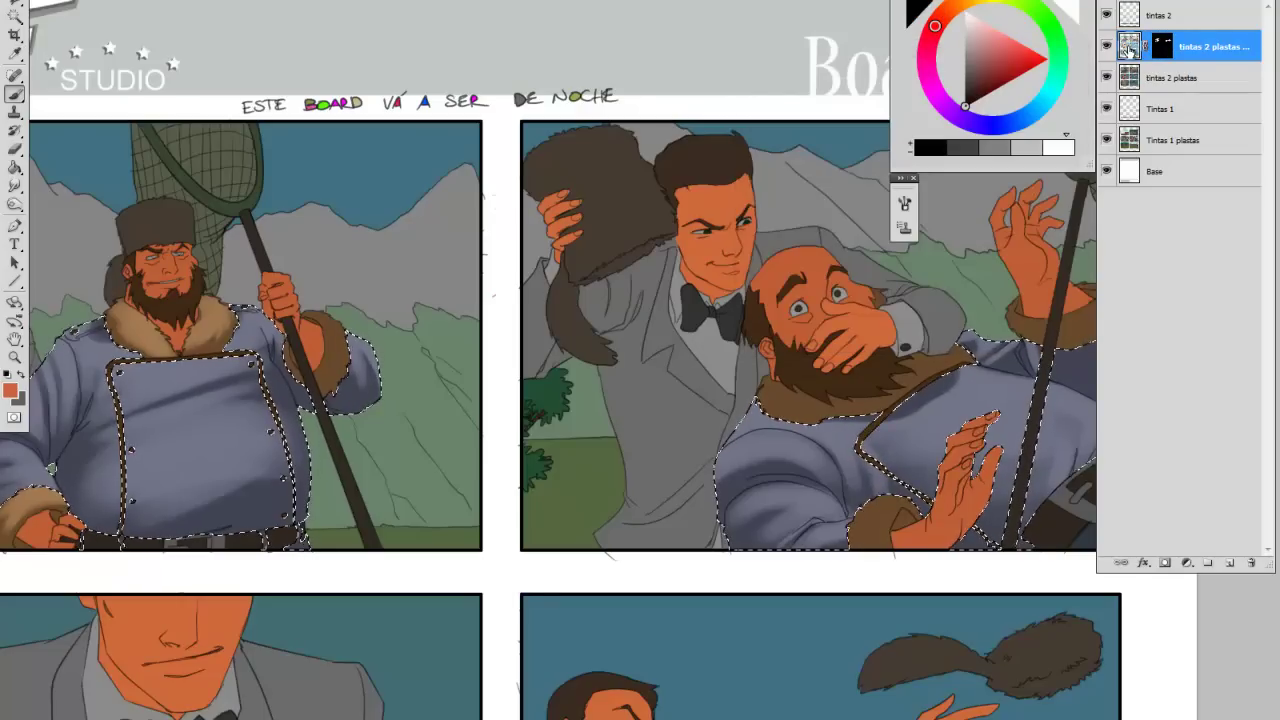
key("ctrl+u")
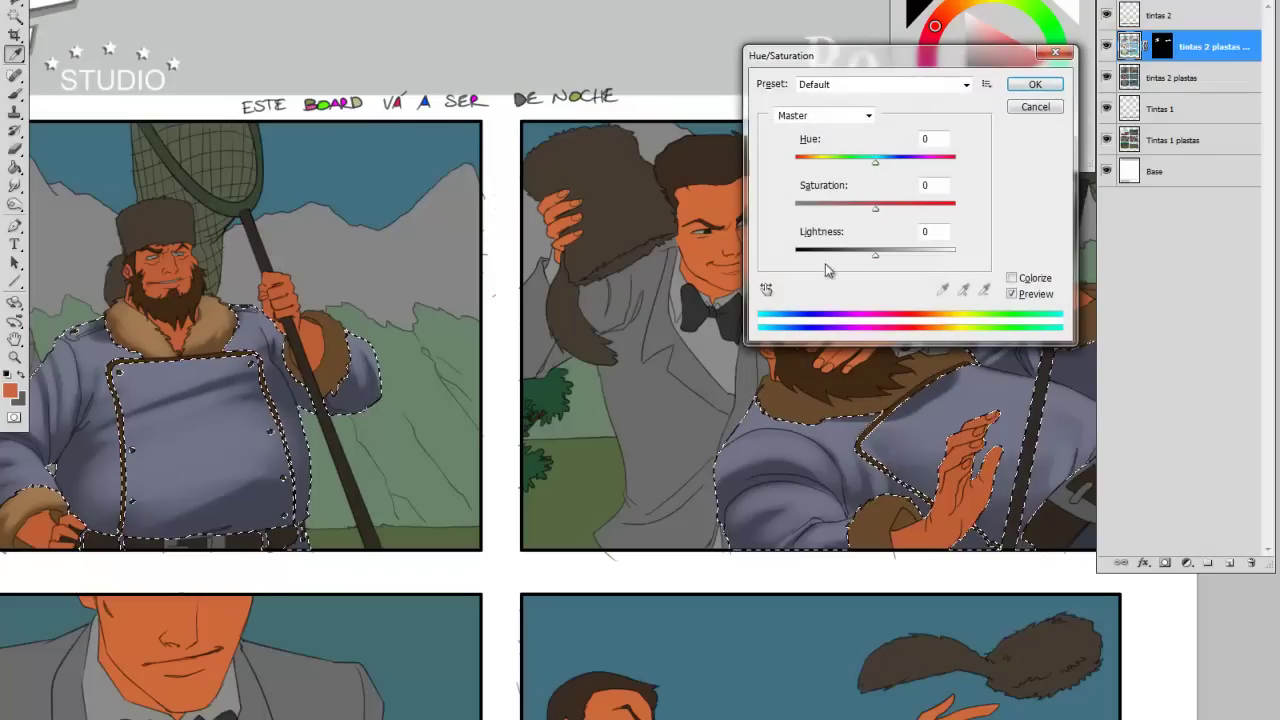
left_click_drag(877, 256, 891, 258)
left_click_drag(877, 209, 902, 210)
left_click(1033, 85)
left_click_drag(285, 395, 546, 343)
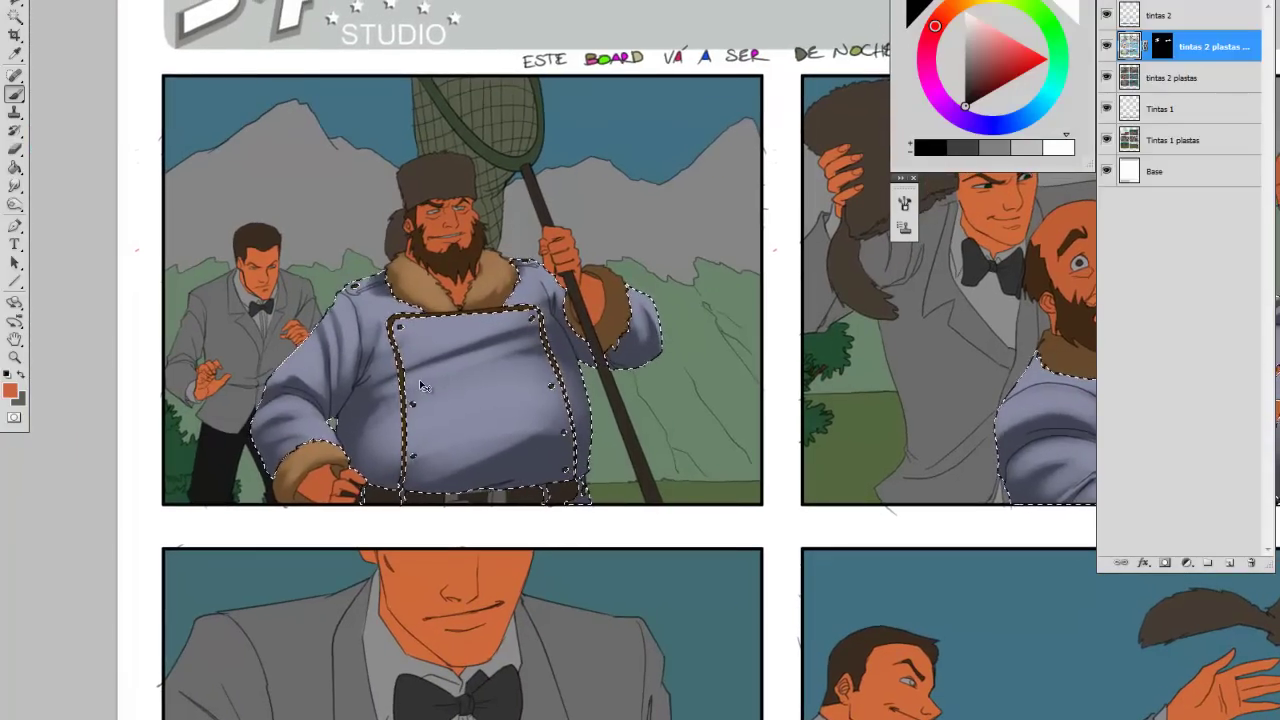
key("ctrl+d")
- Select the skin with the Magic Wand and paint white on the mask to light the tuxedoed man's face and hands in the first panel
left_click(449, 364, "ctrl")
left_click_drag(390, 370, 639, 444)
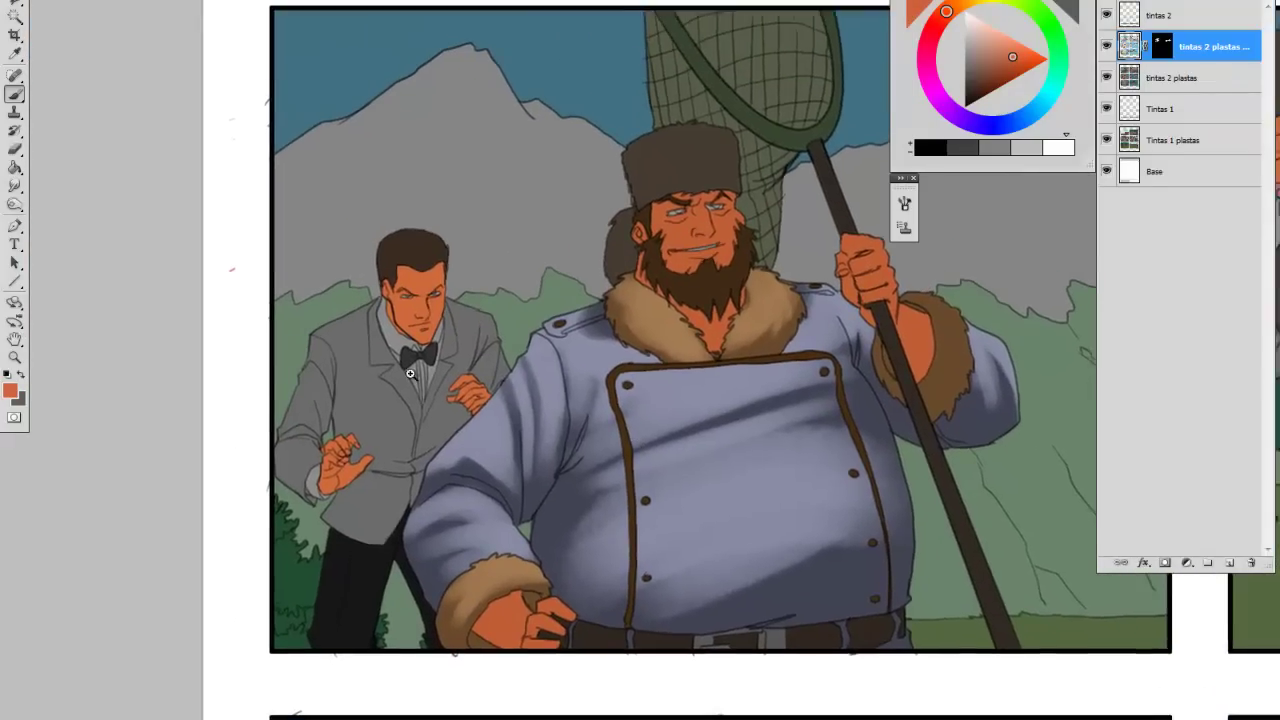
left_click(405, 363, "ctrl")
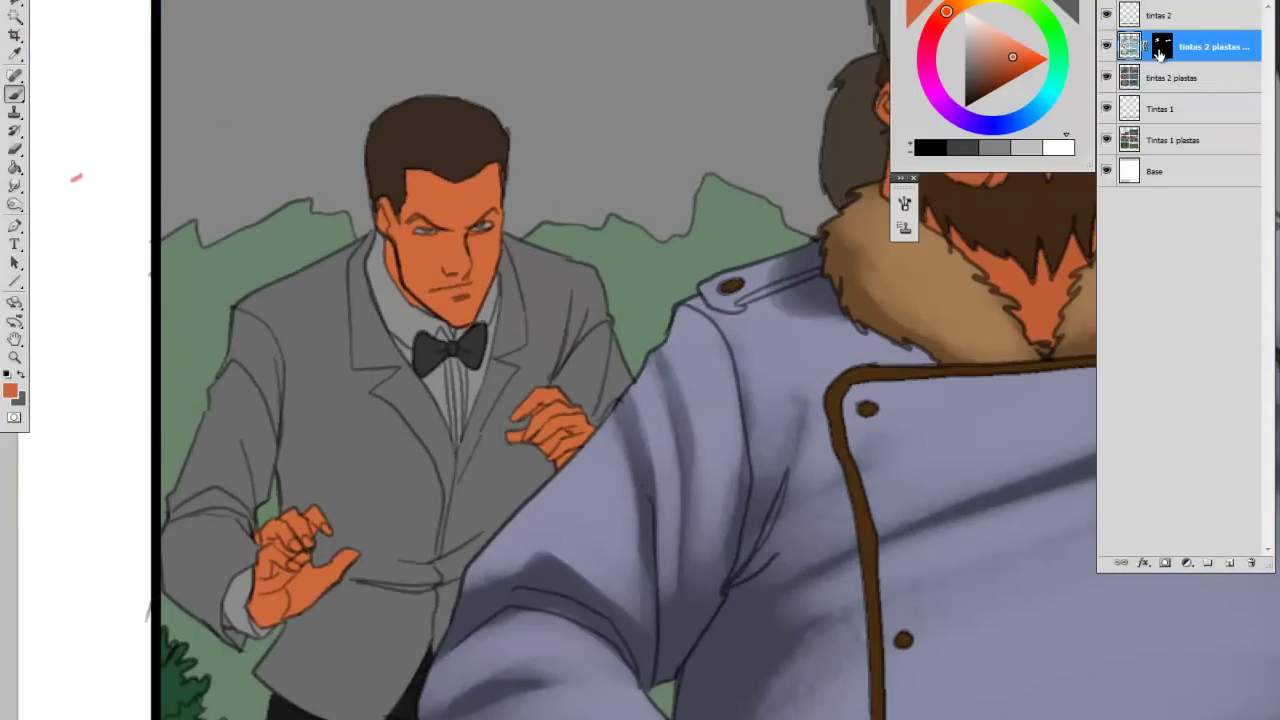
key("d")
key("w")
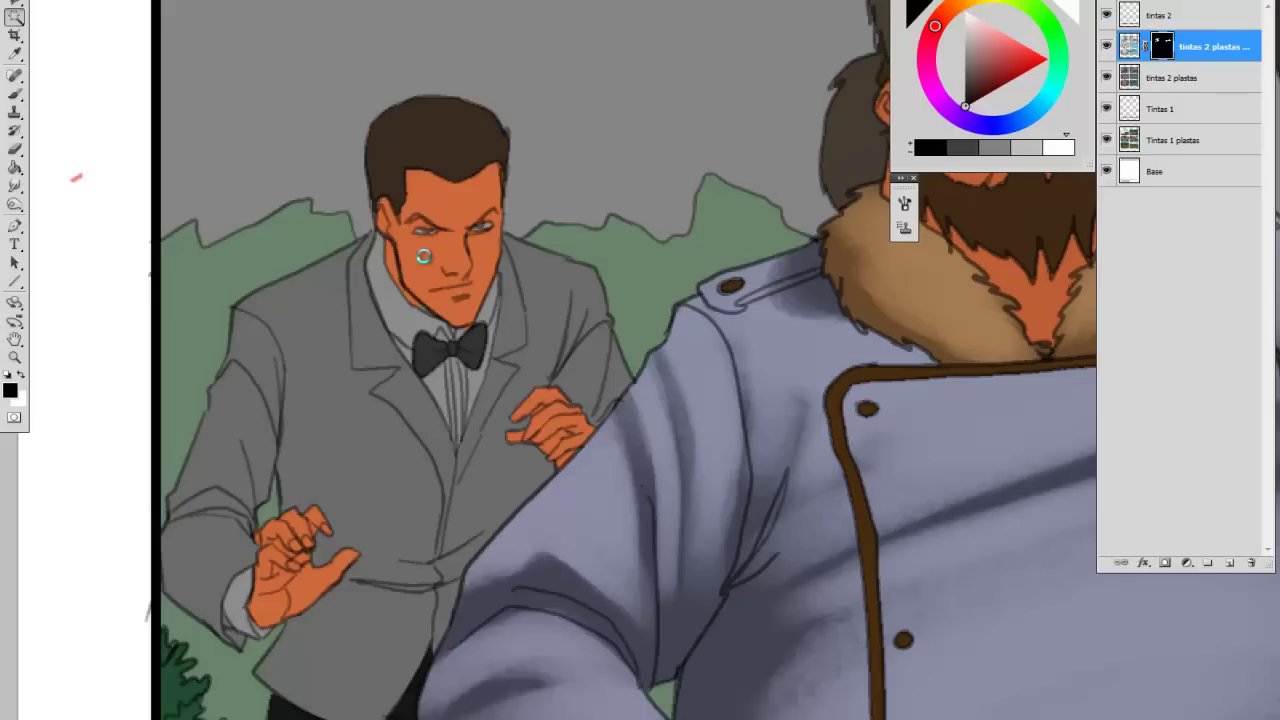
key("b")
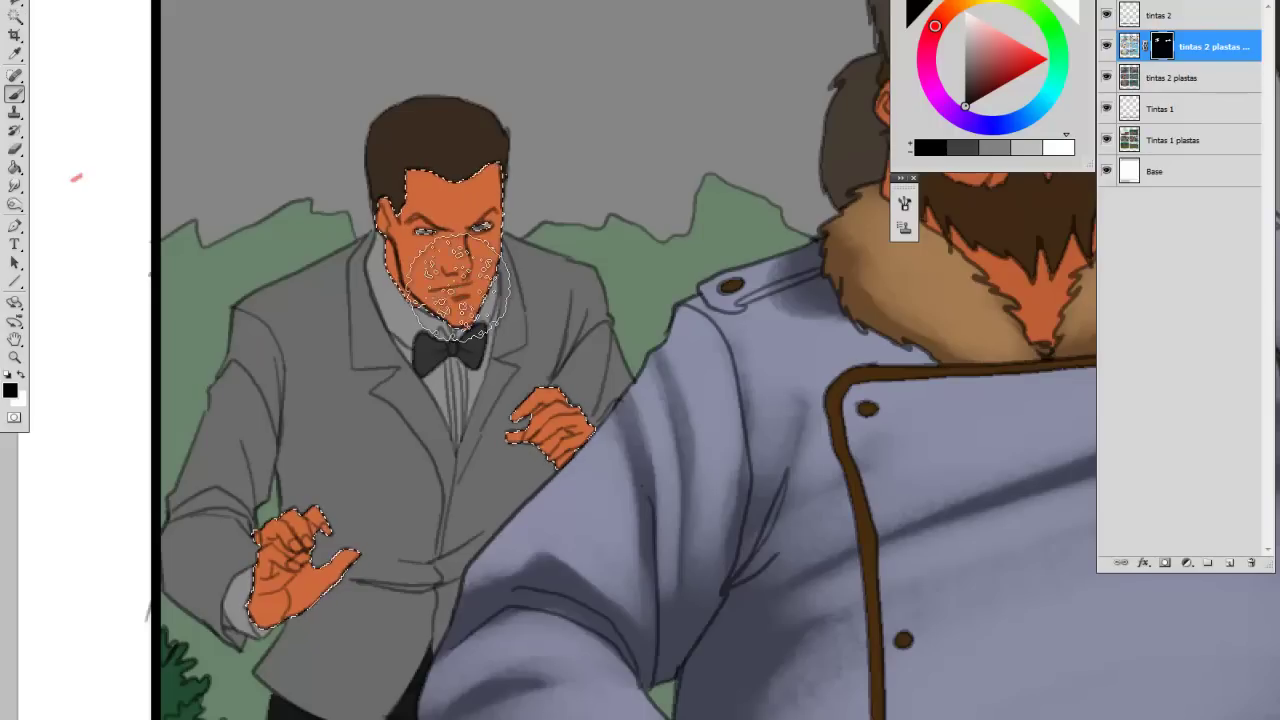
key("x")
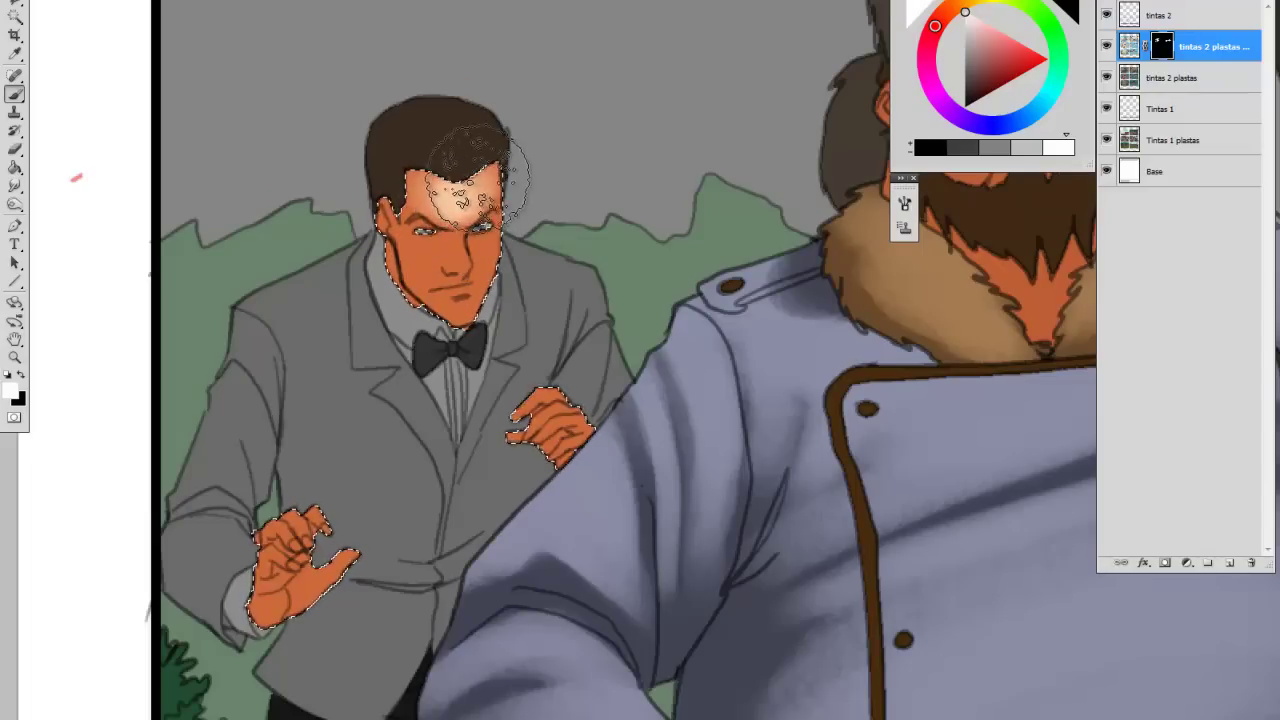
key("bracketleft")
key("bracketleft")
key("bracketleft")
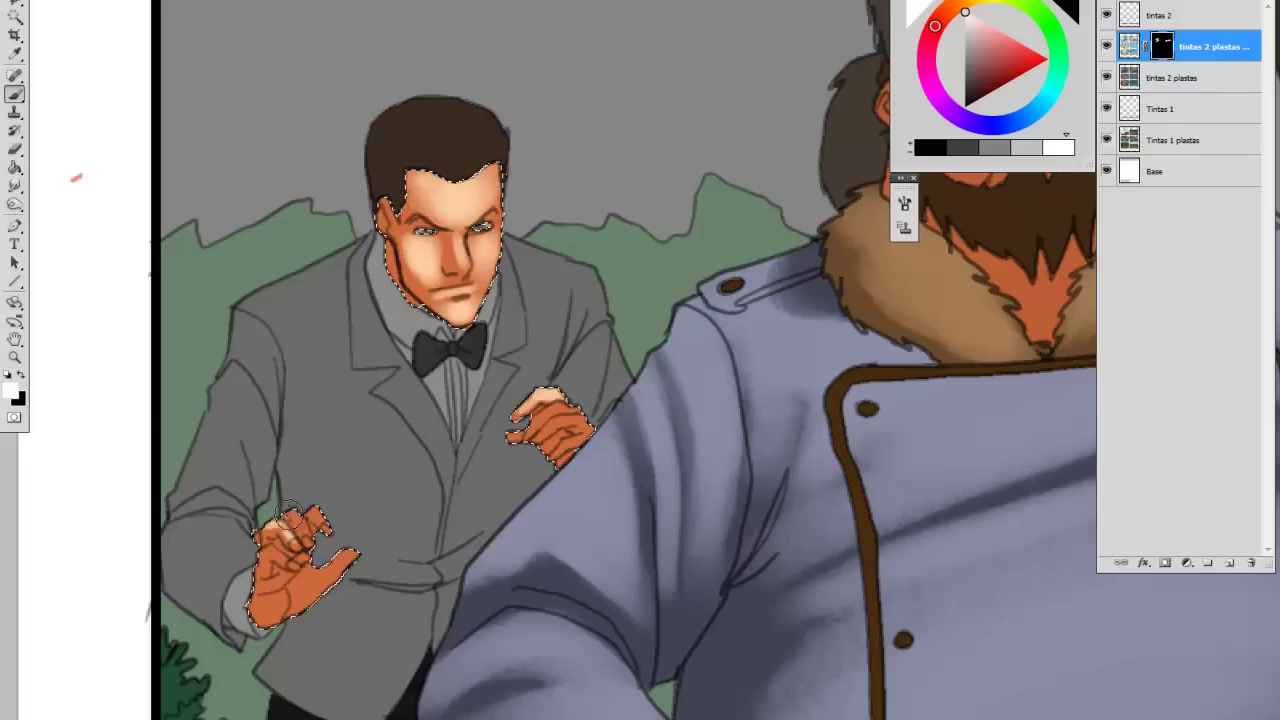
- Reselect the skin with the Magic Wand and paint the mask to light the bearded man's cheeks and nose in the first panel
left_click(600, 361, "alt")
left_click(600, 361, "alt")
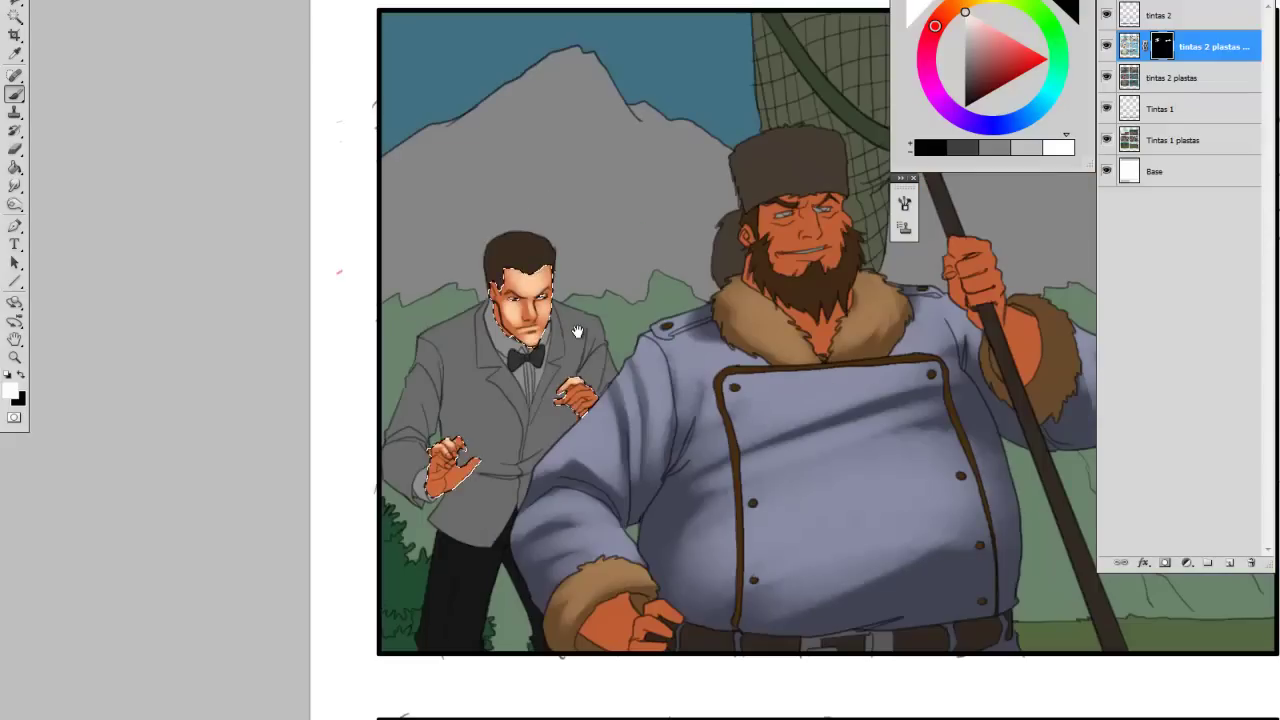
left_click(605, 312, "alt")
left_click_drag(672, 337, 597, 329)
left_click(596, 359, "ctrl")
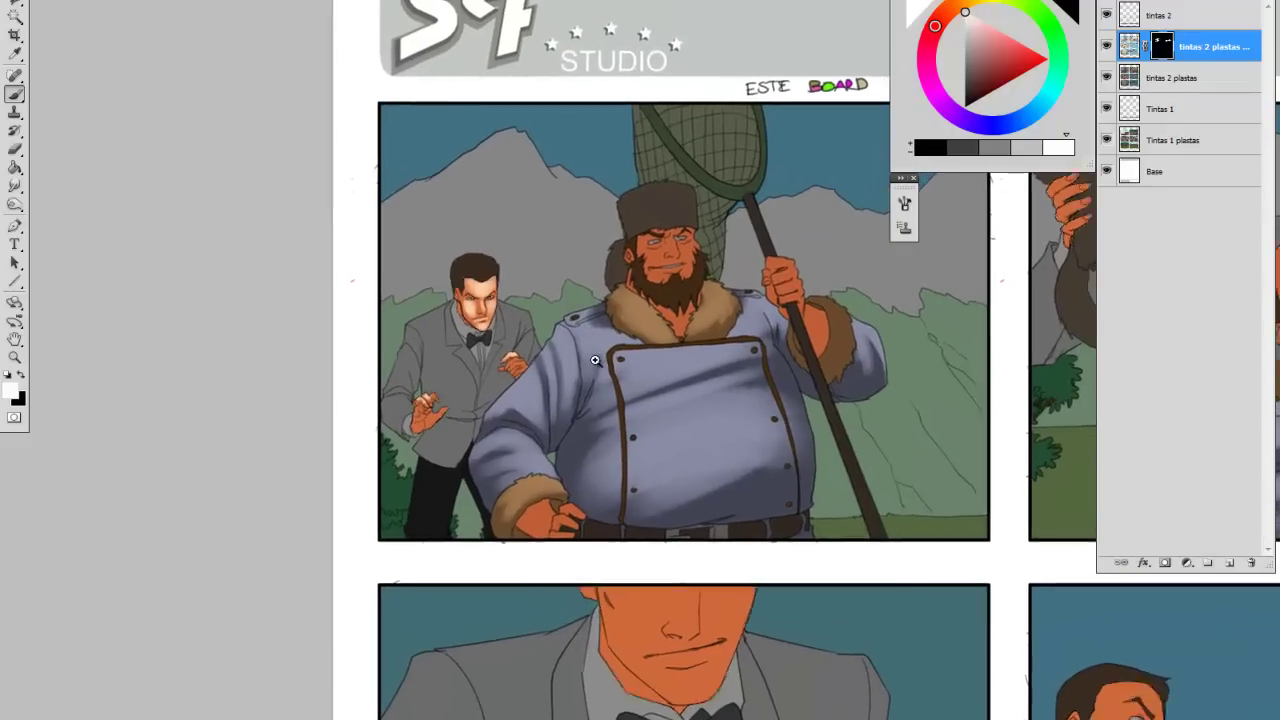
key("ctrl+d")
key("w")
left_click(705, 232)
left_click_drag(705, 232, 505, 300)
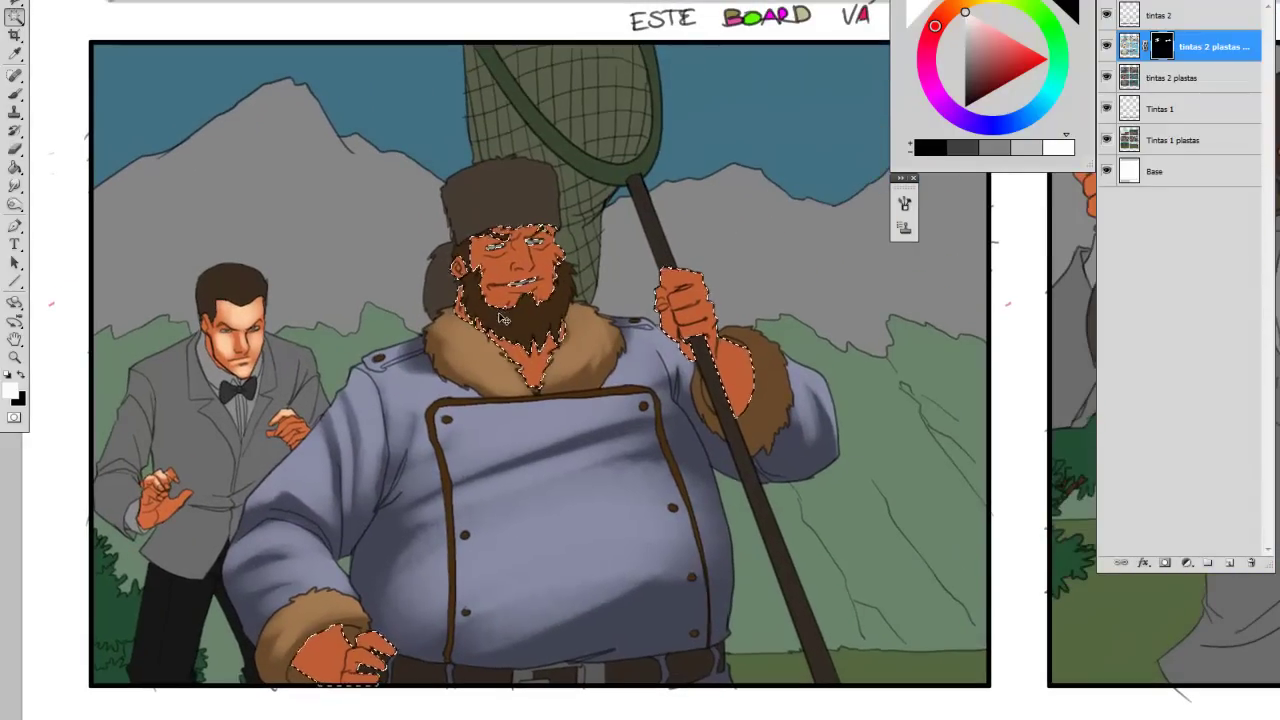
key("b")
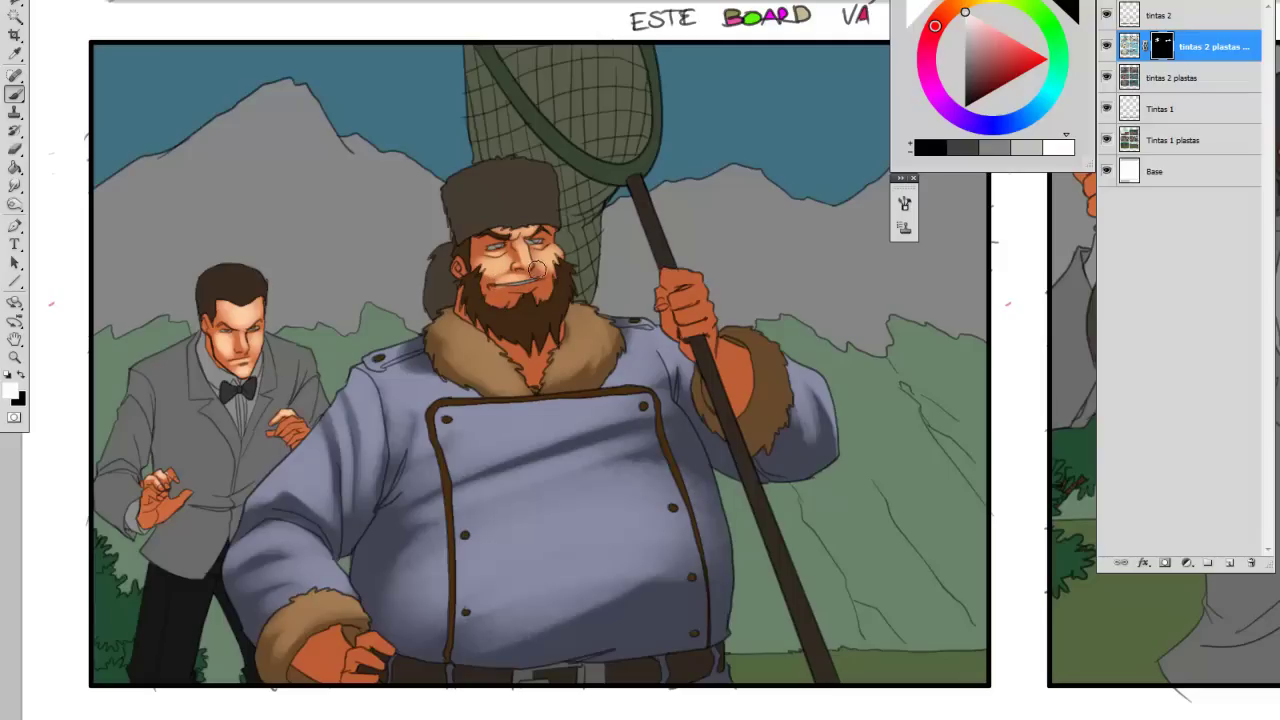
key("x")
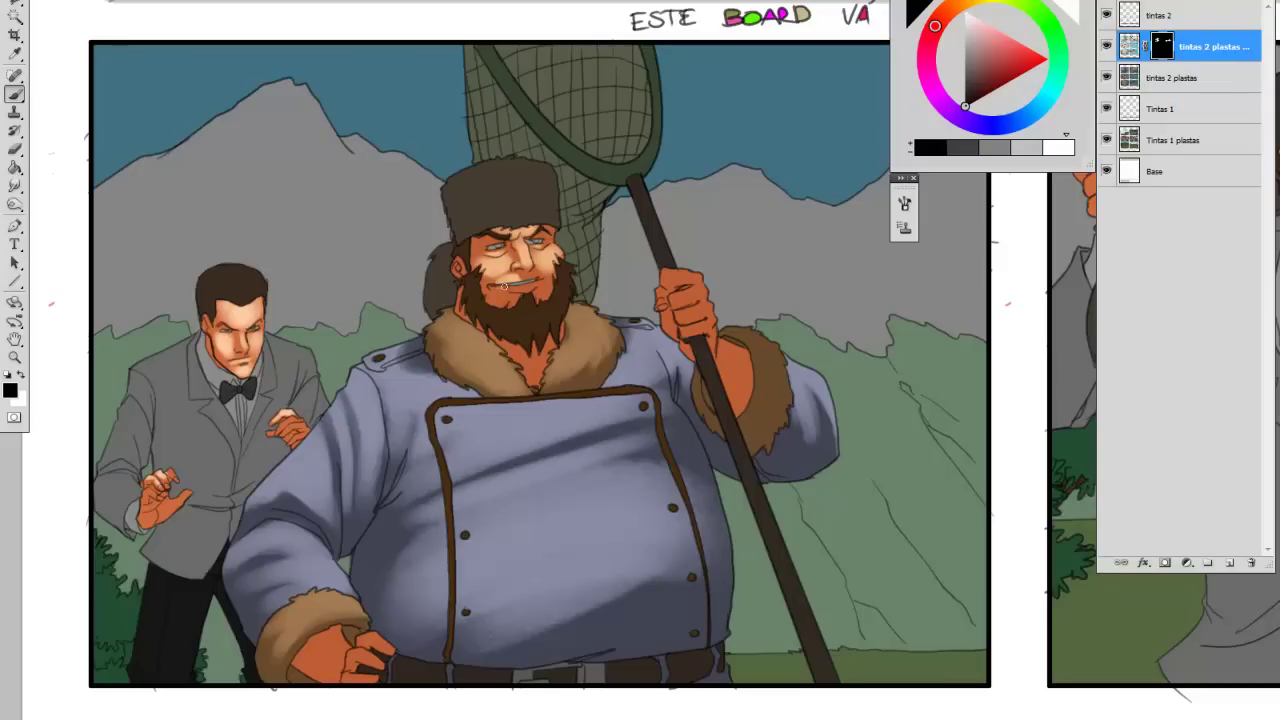
key("x")
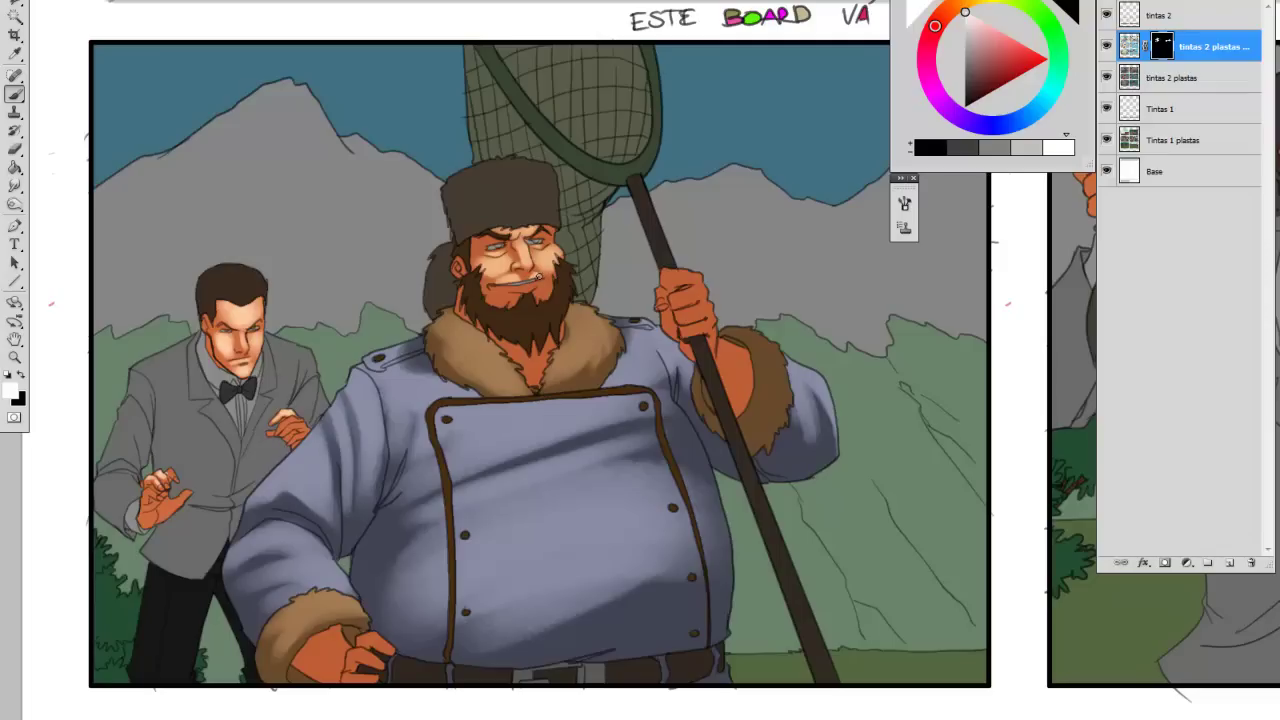
- Paint white on the mask around the bearded man's mouth and chin and across his brow, varying the brush size
left_click_drag(539, 282, 508, 290)
key("bracketright")
key("bracketright")
mouse_move(492, 296)
left_mouse_down()
mouse_move(536, 298)
mouse_move(514, 297)
mouse_move(531, 298)
mouse_move(546, 268)
mouse_move(516, 302)
left_mouse_up()
key("bracketleft")
key("bracketleft")
mouse_move(493, 240)
left_mouse_down()
mouse_move(480, 250)
mouse_move(539, 238)
left_mouse_up()
- Paint light on the bearded man's hand gripping the pole and on his lower fist in the first panel
key("bracketright")
mouse_move(674, 274)
left_mouse_down()
mouse_move(704, 273)
mouse_move(676, 298)
mouse_move(698, 320)
mouse_move(692, 310)
mouse_move(708, 308)
mouse_move(687, 332)
mouse_move(711, 322)
left_mouse_up()
scroll(729, 354, "down", 2)
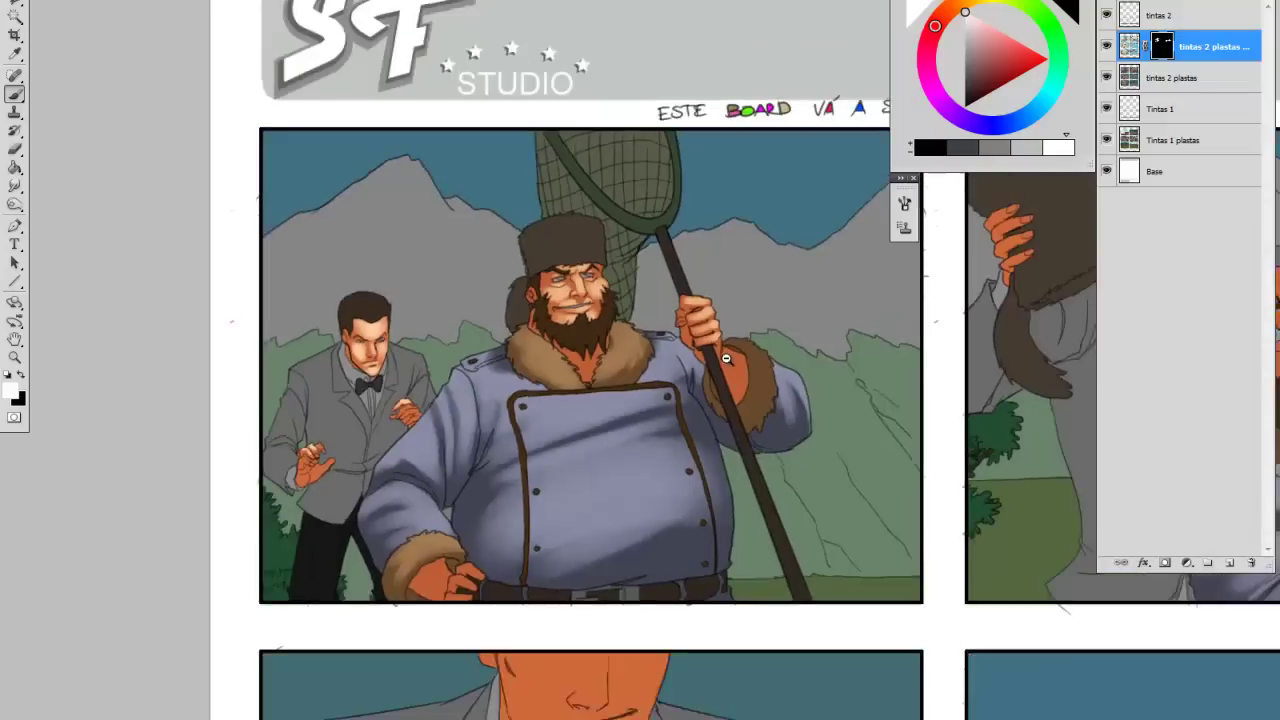
scroll(543, 393, "up", 1)
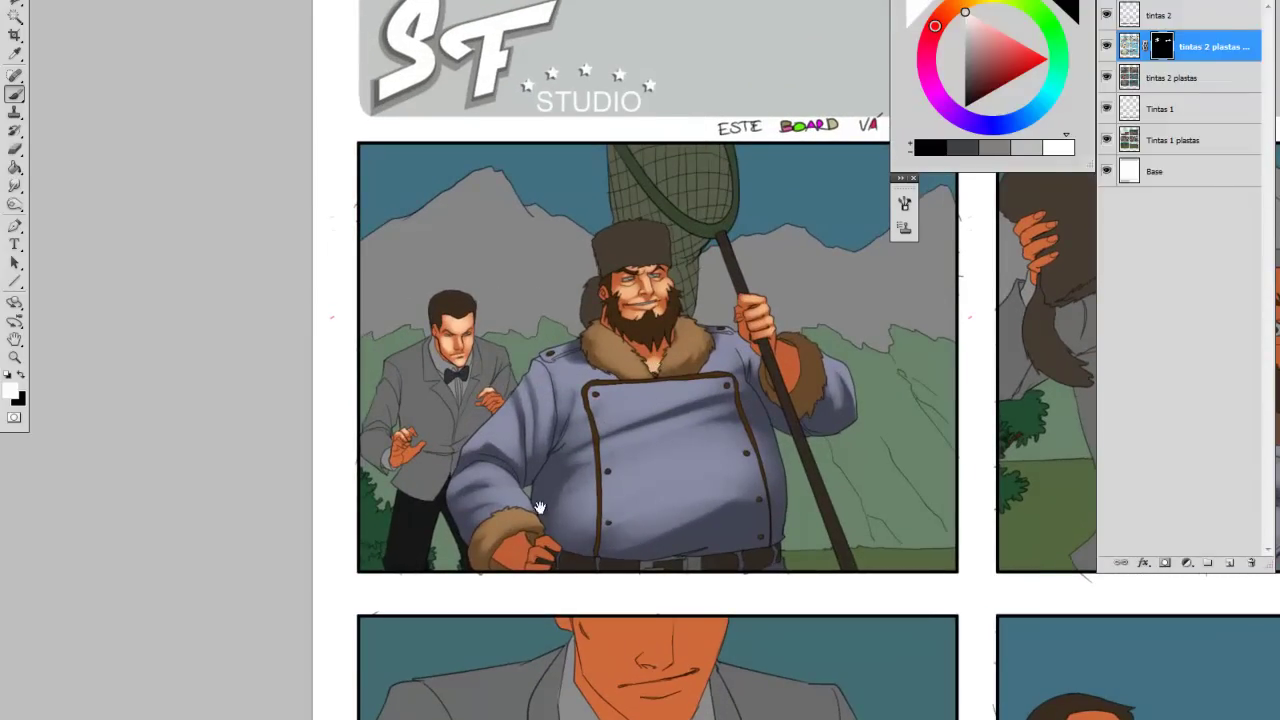
left_click_drag(540, 508, 546, 442)
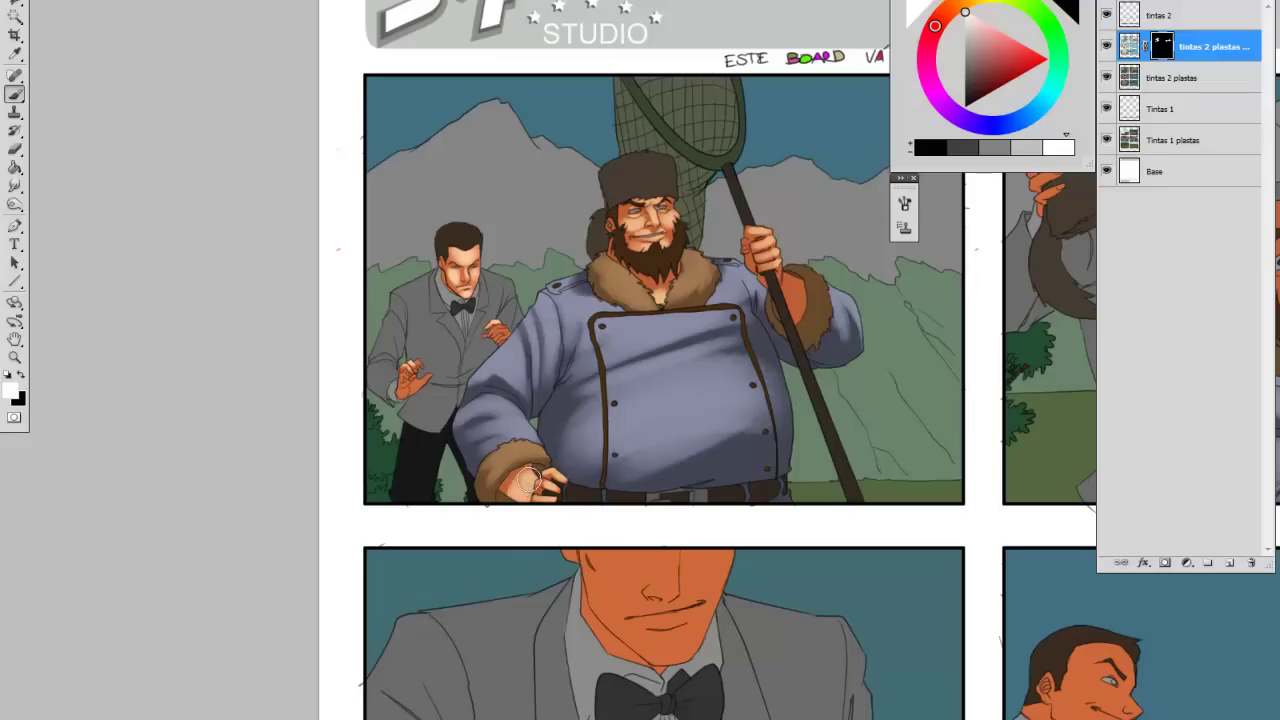
key("x")
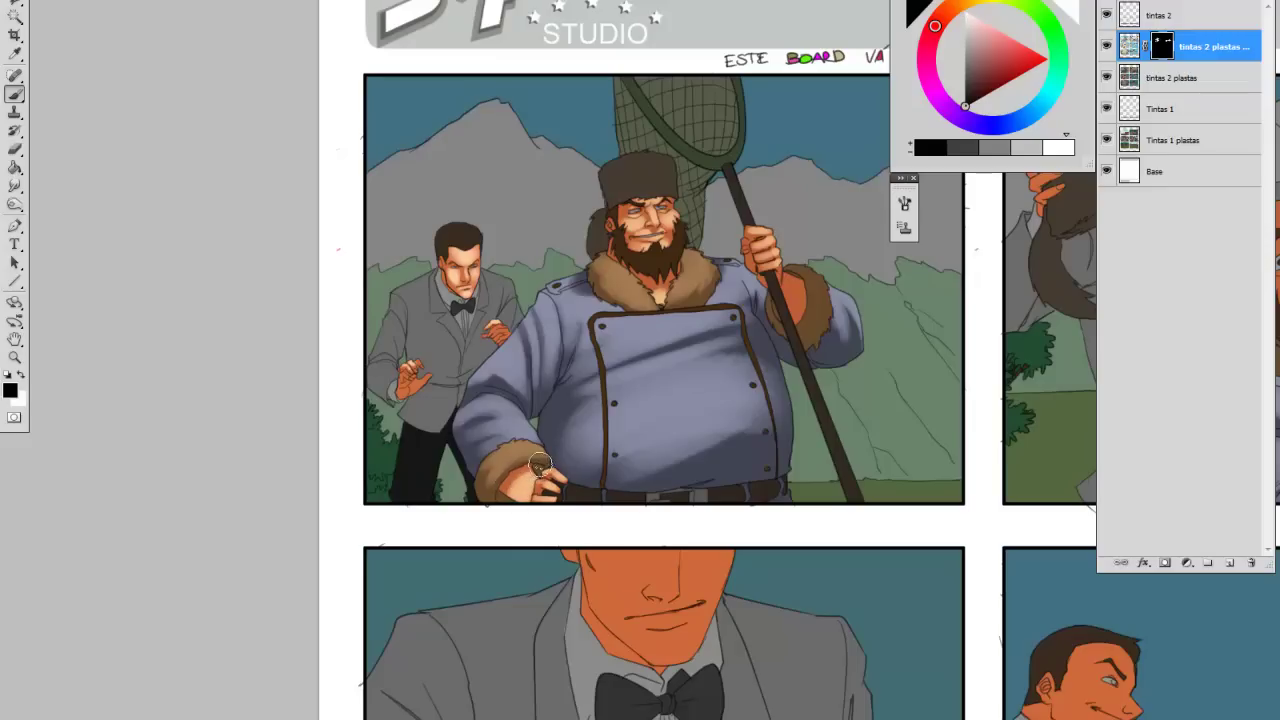
- Select the grey mountains with the Magic Wand and paint white on the mask to light the ridges of the first panel's left mountain
key("w")
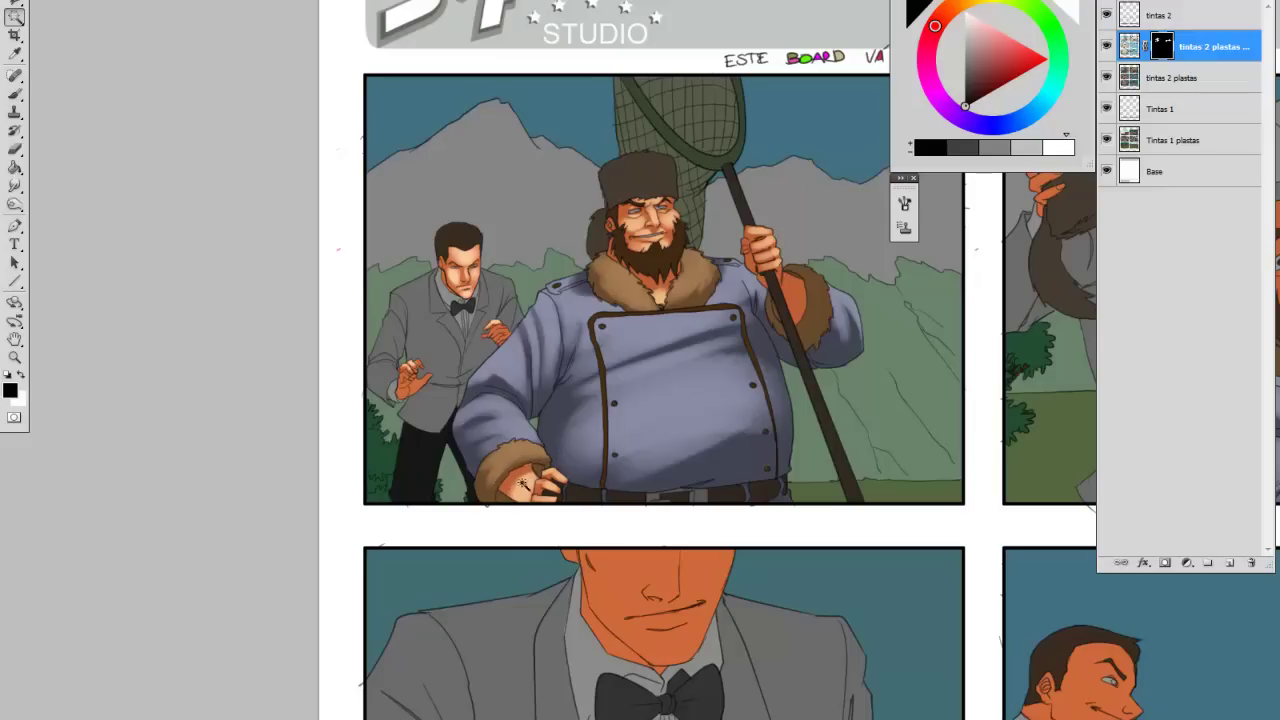
left_click_drag(579, 469, 506, 438)
left_click(743, 204)
scroll(743, 204, "up", 3)
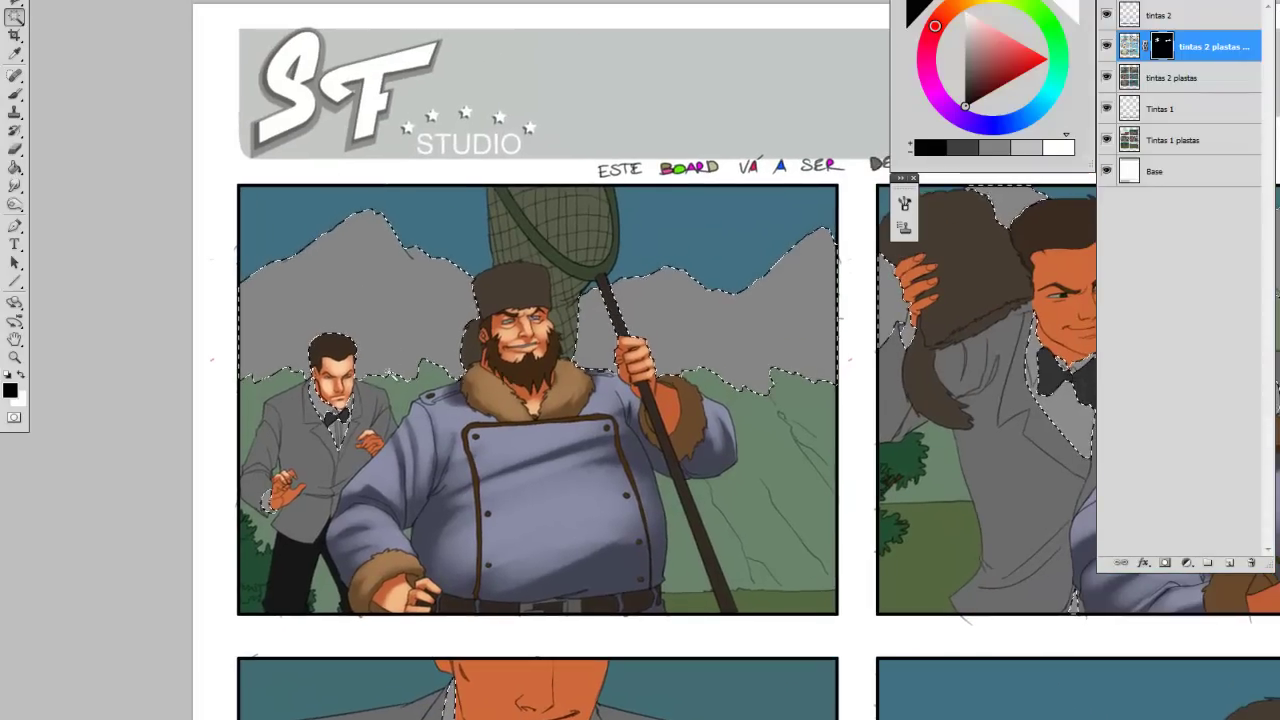
key("ctrl+d")
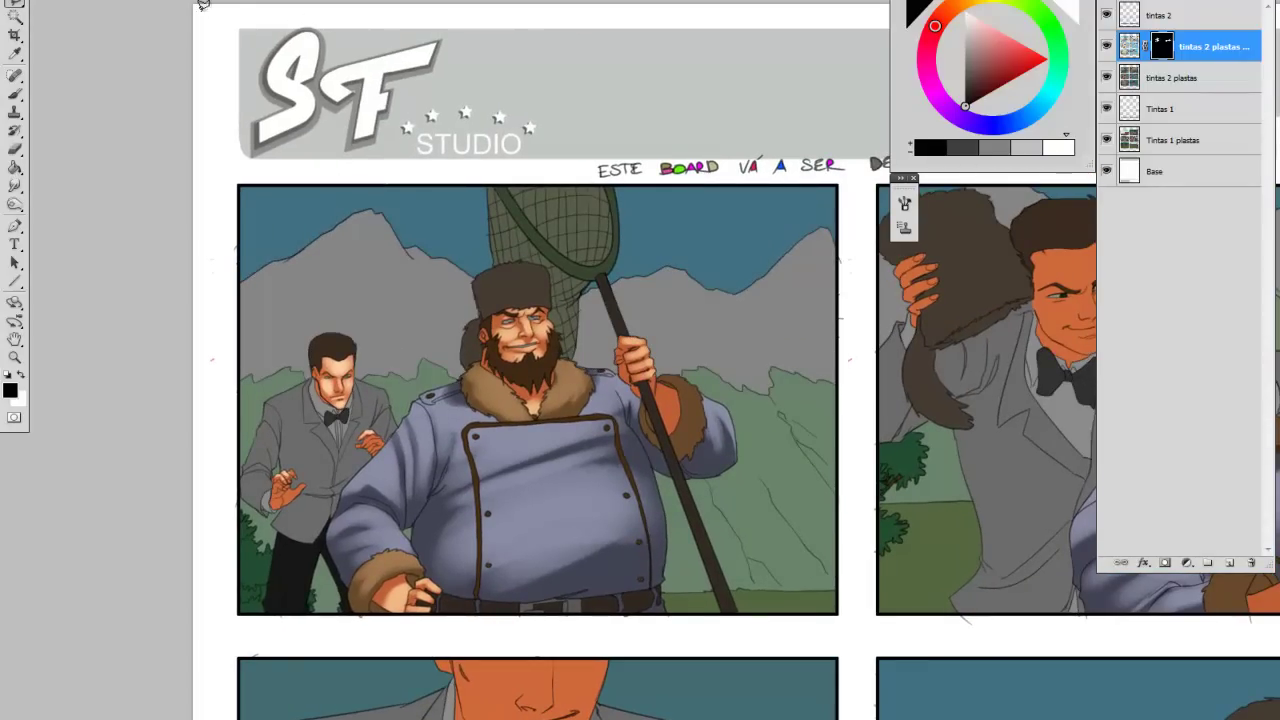
key("w")
key("b")
key("x")
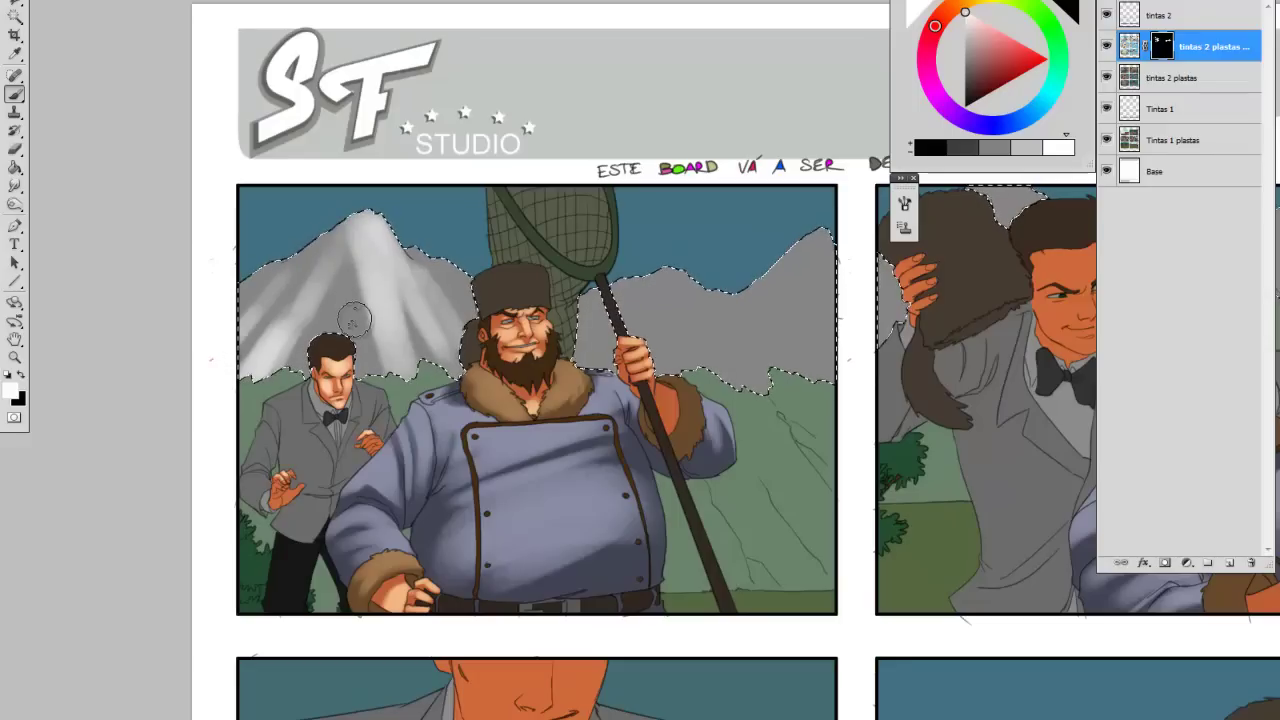
- Add the green hills to the selection and paint light streaks on the first panel's middle peak and green slopes
key("w")
left_click(411, 399, "shift")
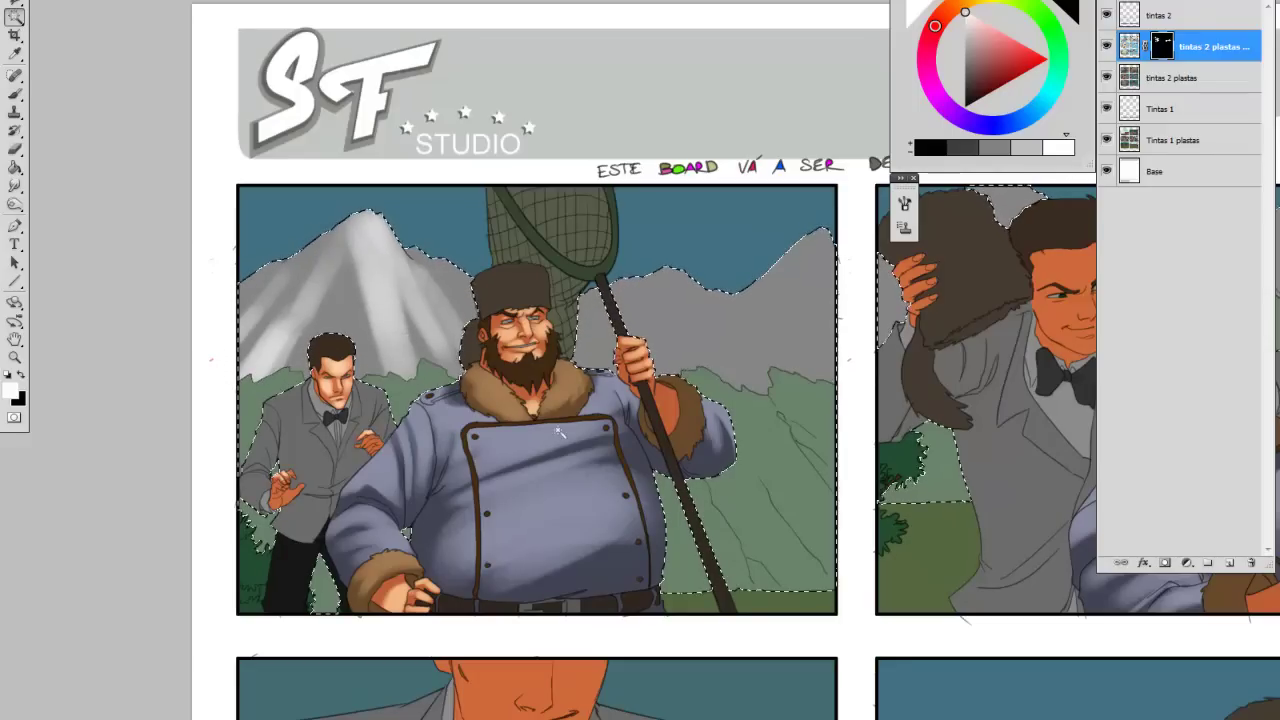
key("b")
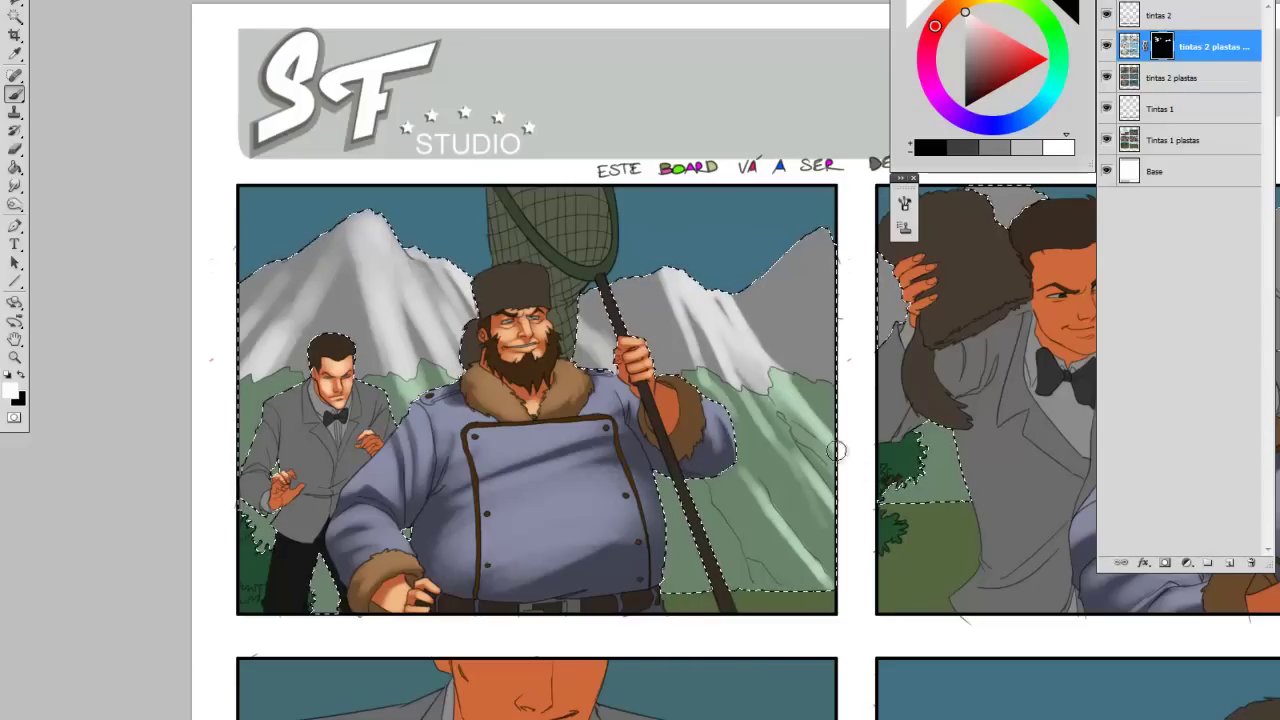
- Paint light on the first panel's far-right peak and lower green slope, alternating between white and black on the mask
key("x")
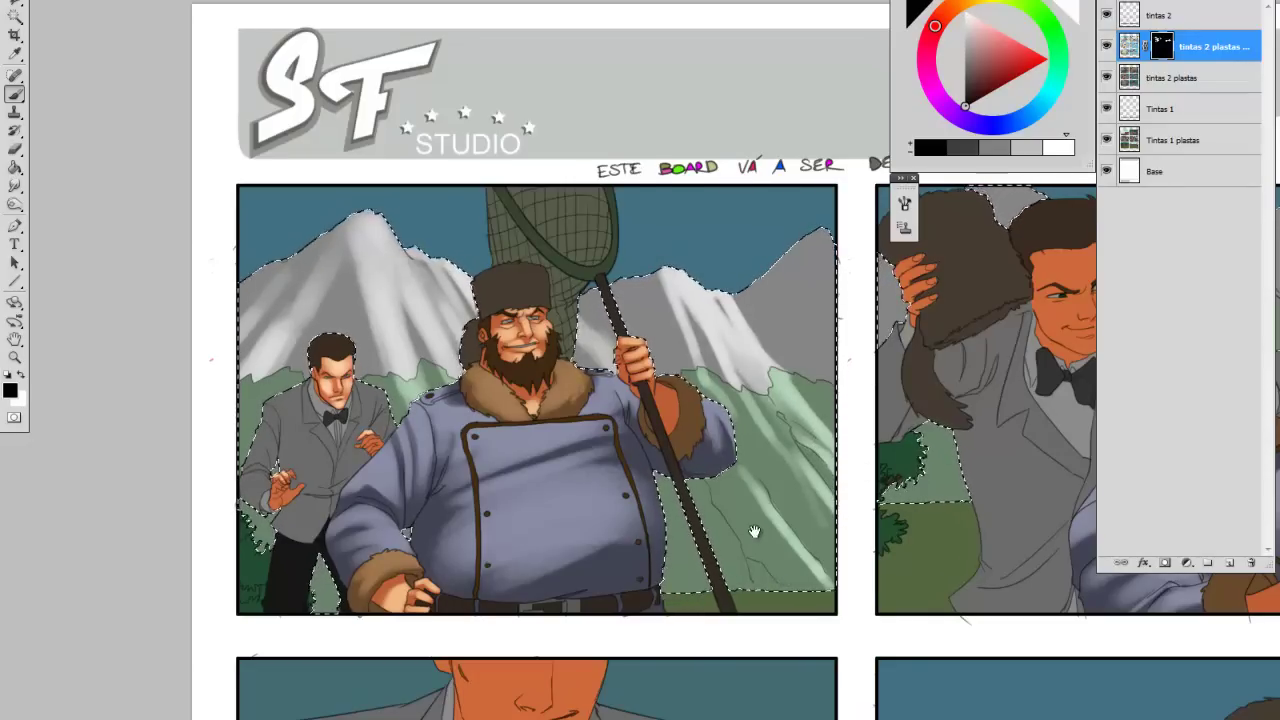
left_click_drag(754, 531, 591, 454)
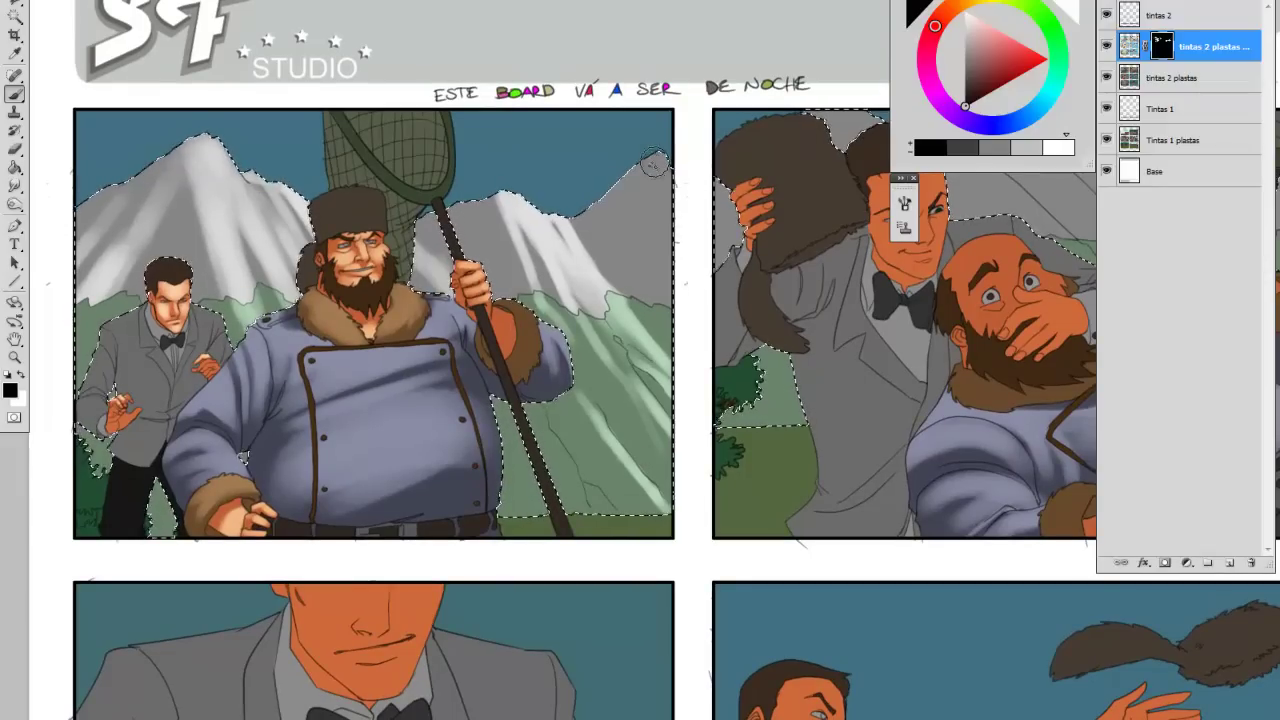
key("x")
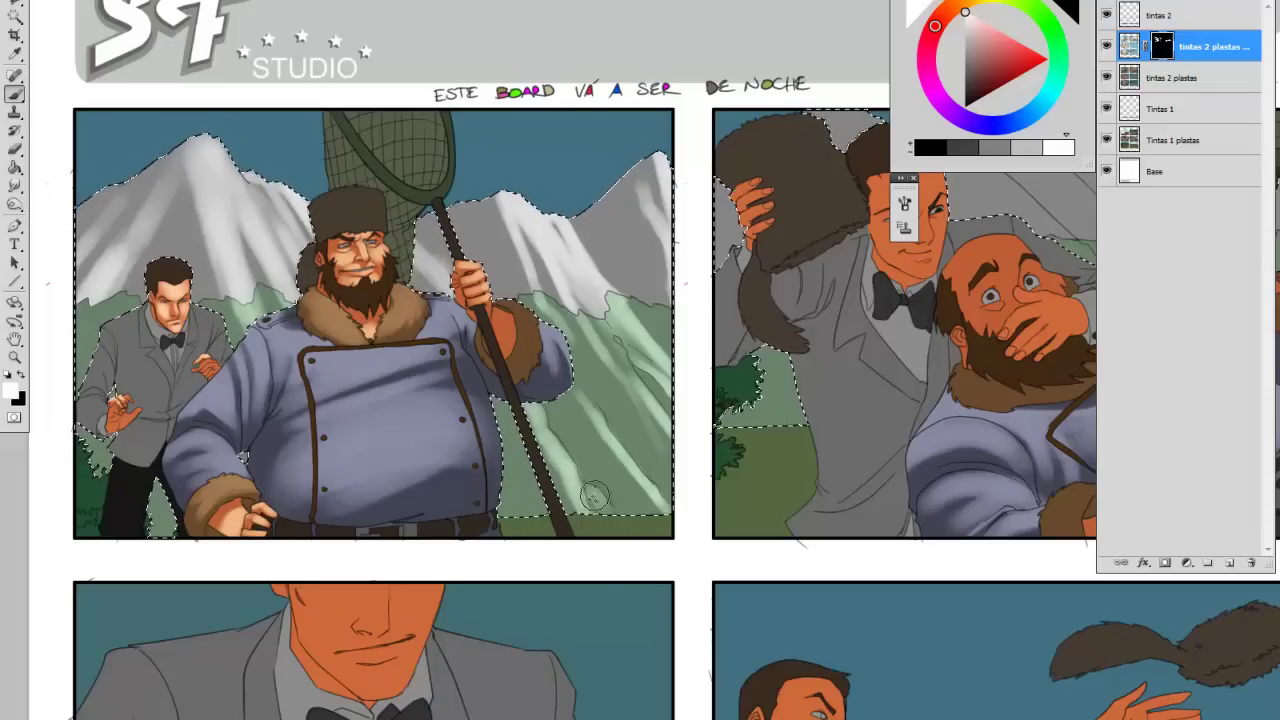
key("x")
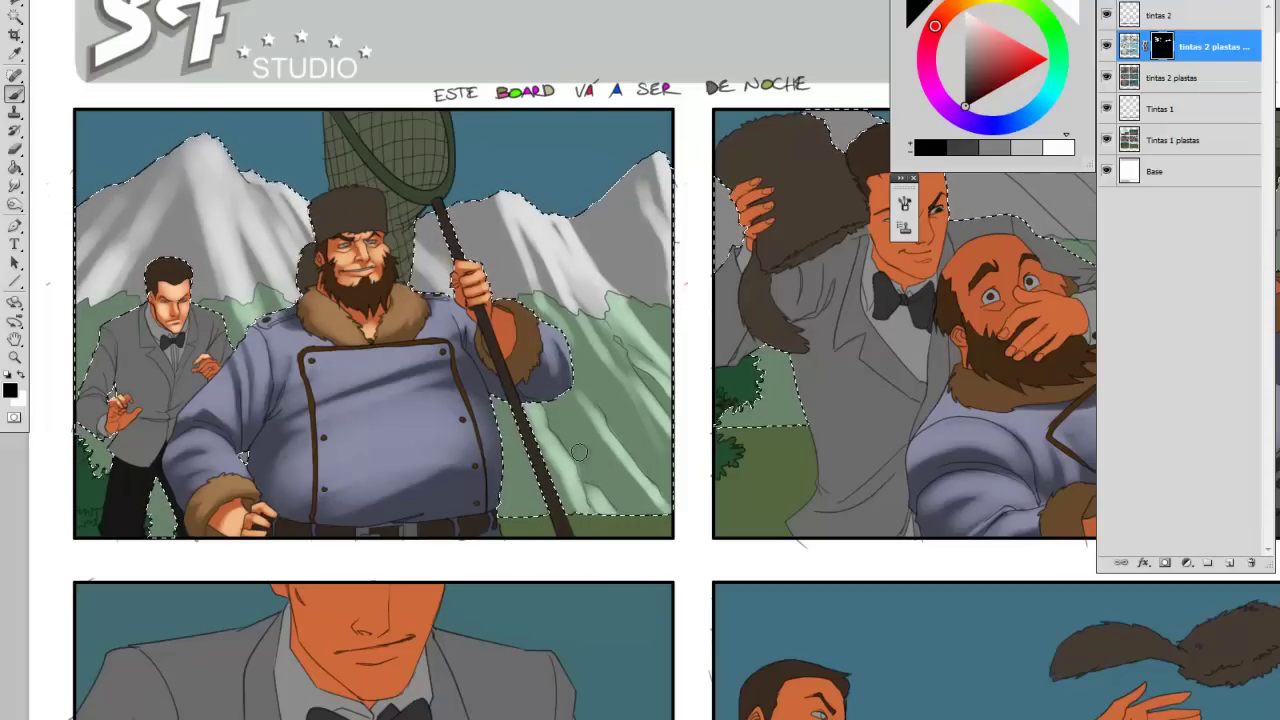
- Select the grey suits with the Magic Wand and paint white on the mask to light the young man's jacket shoulders in the first panel
left_click_drag(428, 445, 529, 424)
key("ctrl+d")
key("w")
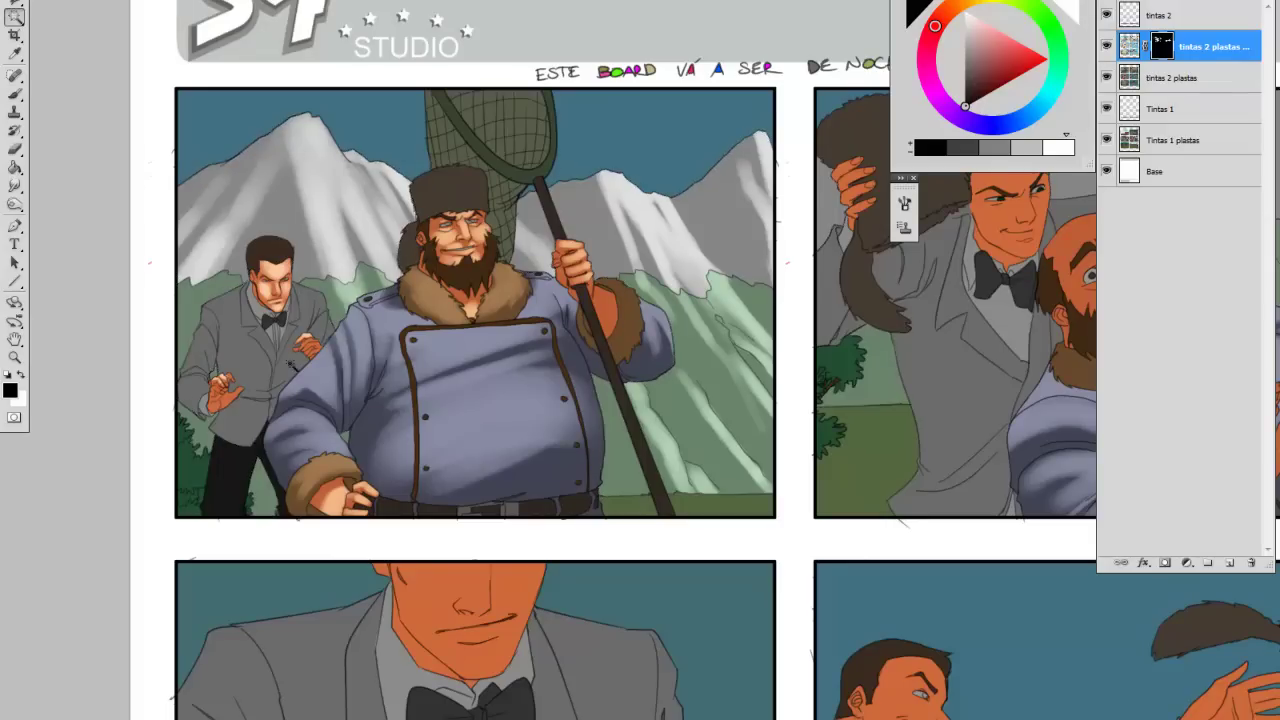
left_click(270, 357)
key("b")
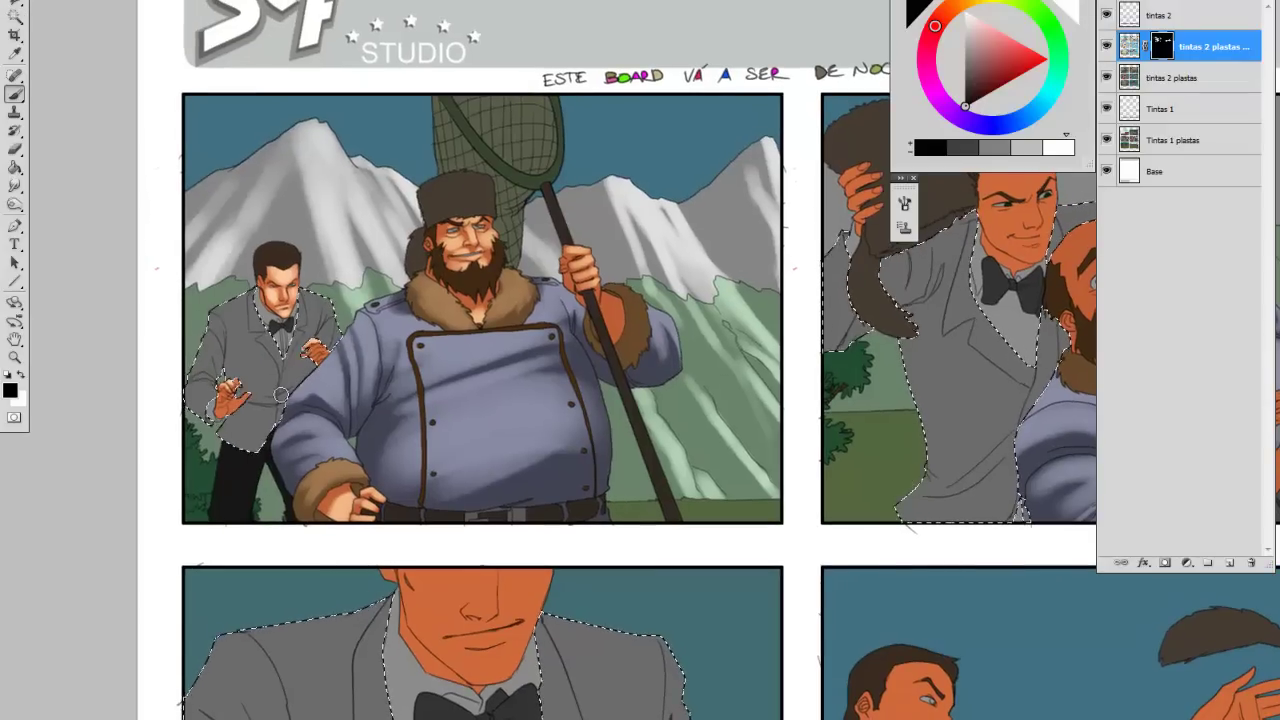
key("x")
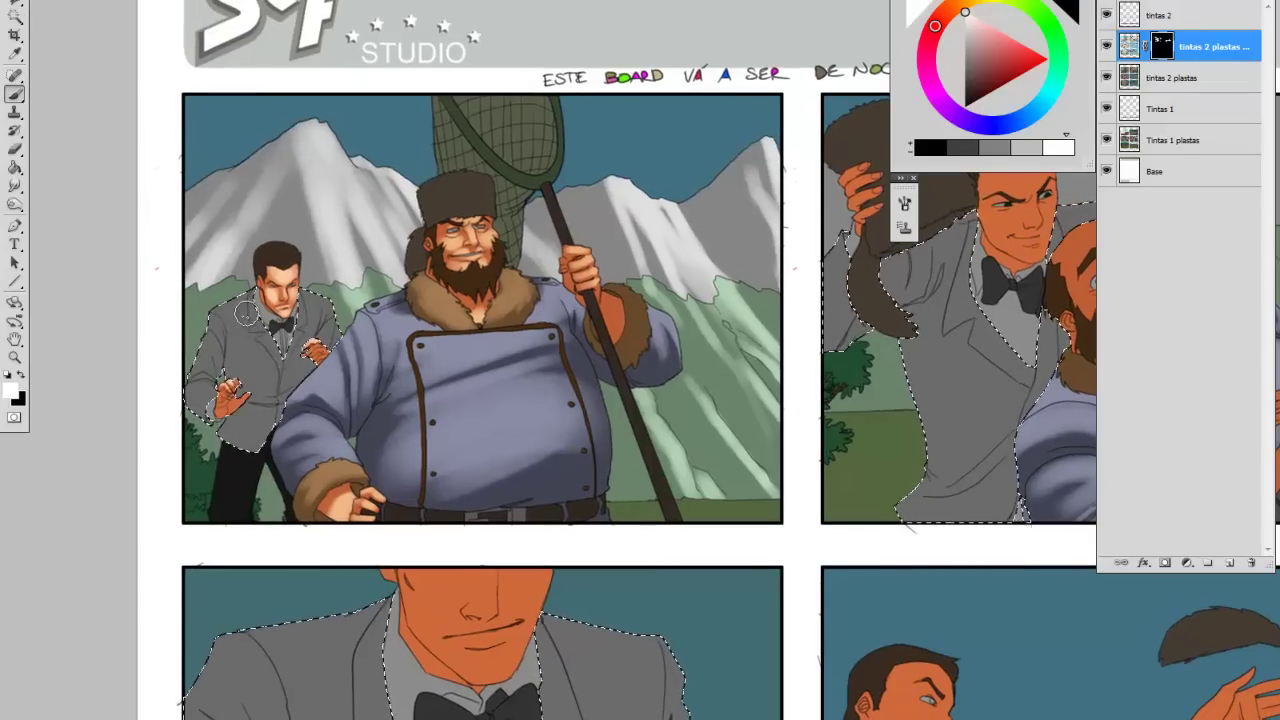
key("bracketright")
key("bracketright")
key("bracketright")
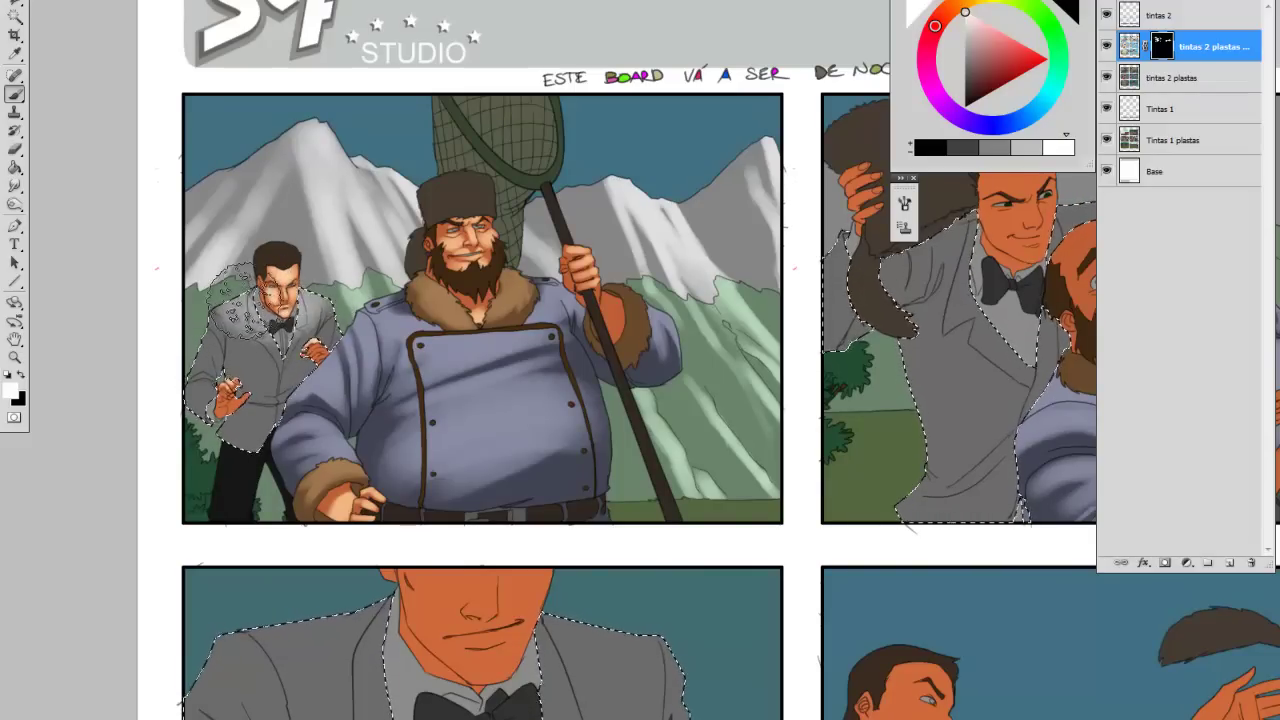
mouse_move(245, 315)
left_mouse_down()
mouse_move(320, 295)
mouse_move(240, 365)
mouse_move(340, 270)
mouse_move(250, 320)
mouse_move(260, 340)
mouse_move(330, 290)
mouse_move(235, 295)
mouse_move(240, 285)
mouse_move(310, 295)
mouse_move(228, 300)
left_mouse_up()
left_click_drag(328, 266, 286, 280)
- Refine the first panel's grey jacket on the mask, alternating black and white to light the chest, sleeves and lower front around the folds
key("x")
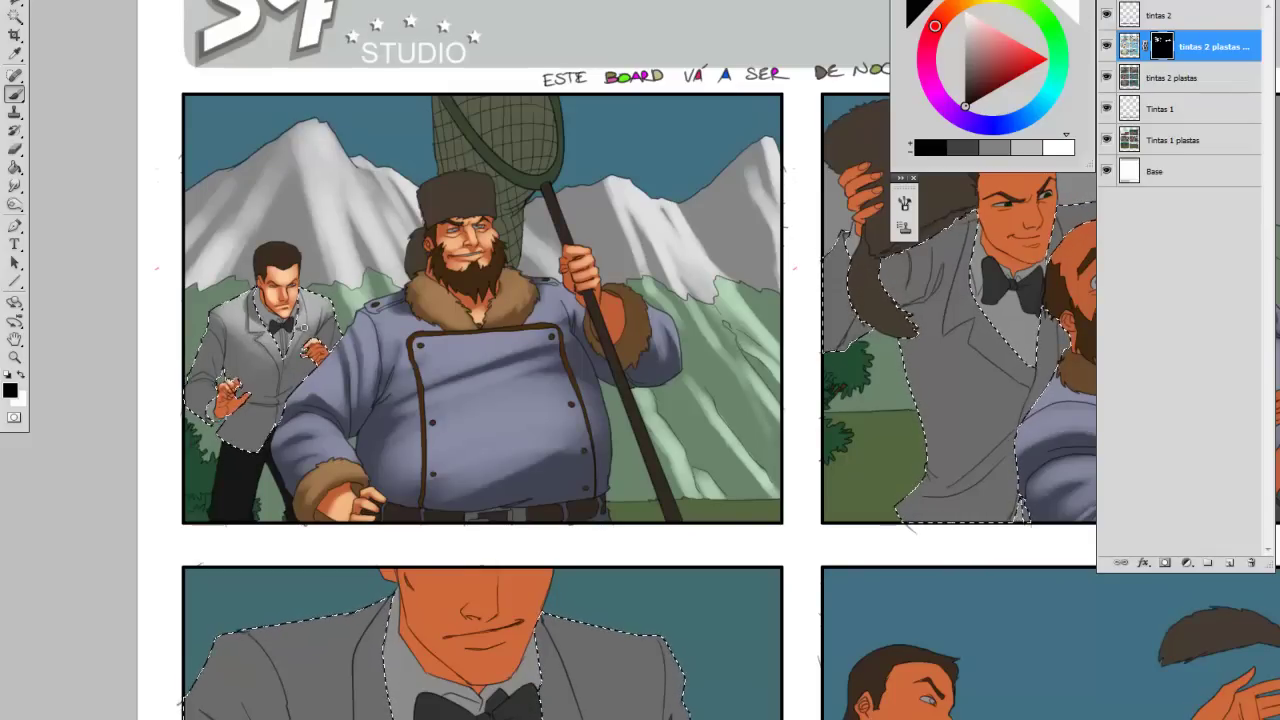
key("x")
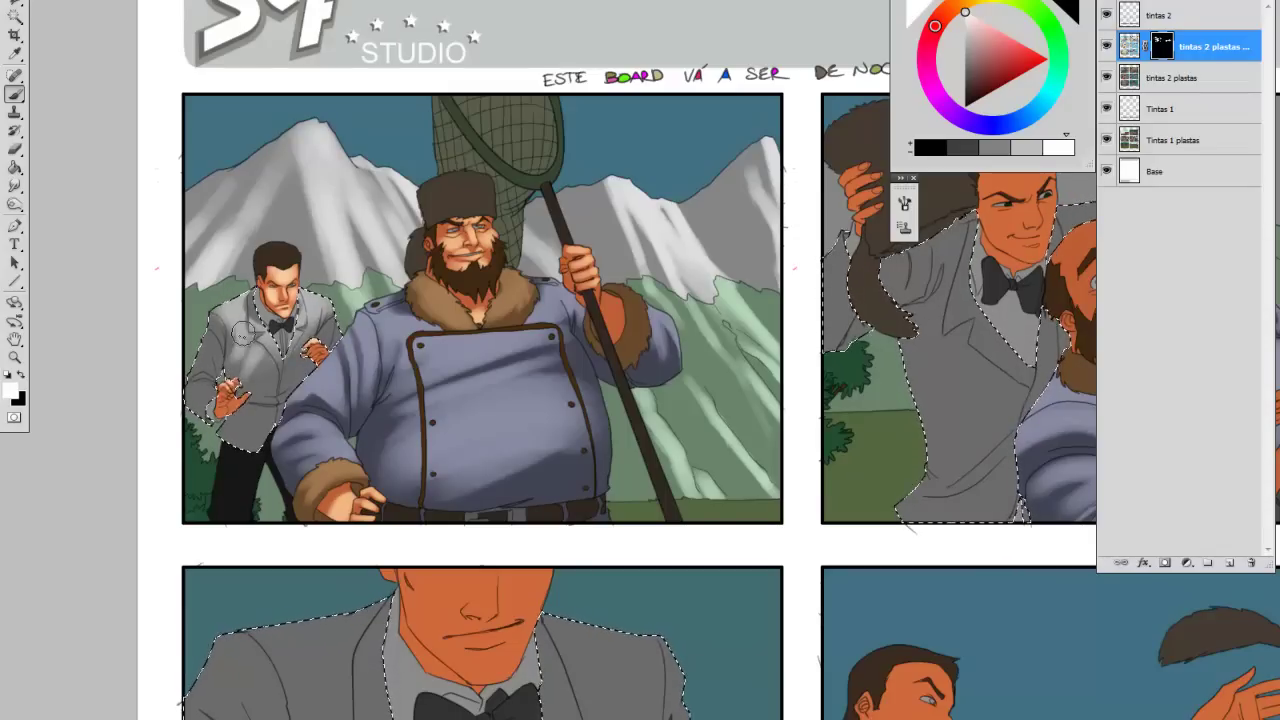
left_click_drag(234, 364, 240, 350)
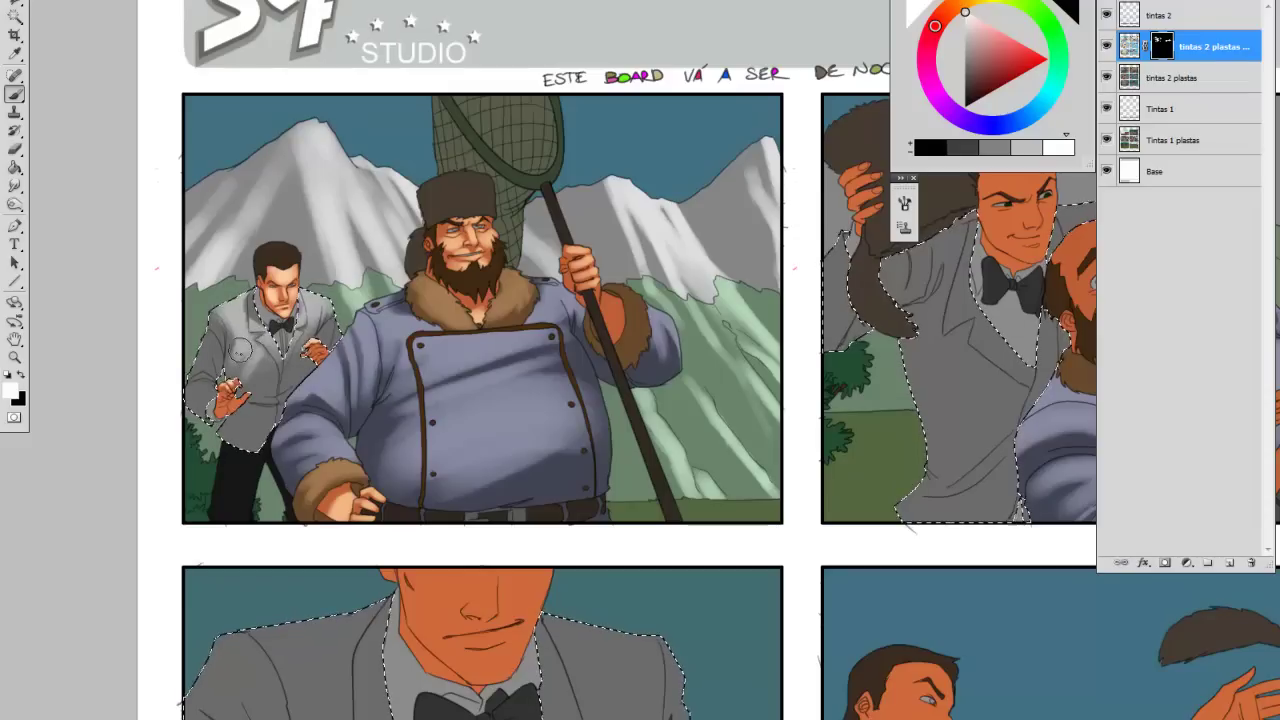
key("bracketleft")
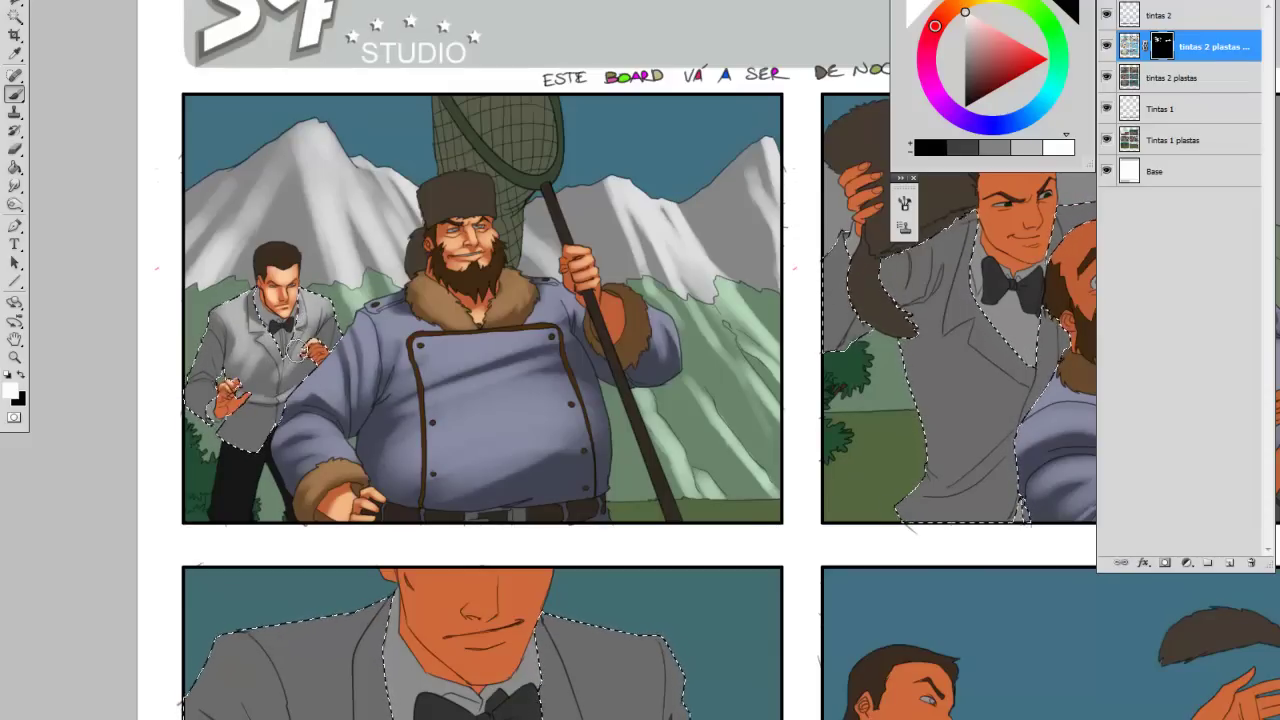
left_click_drag(298, 346, 292, 355)
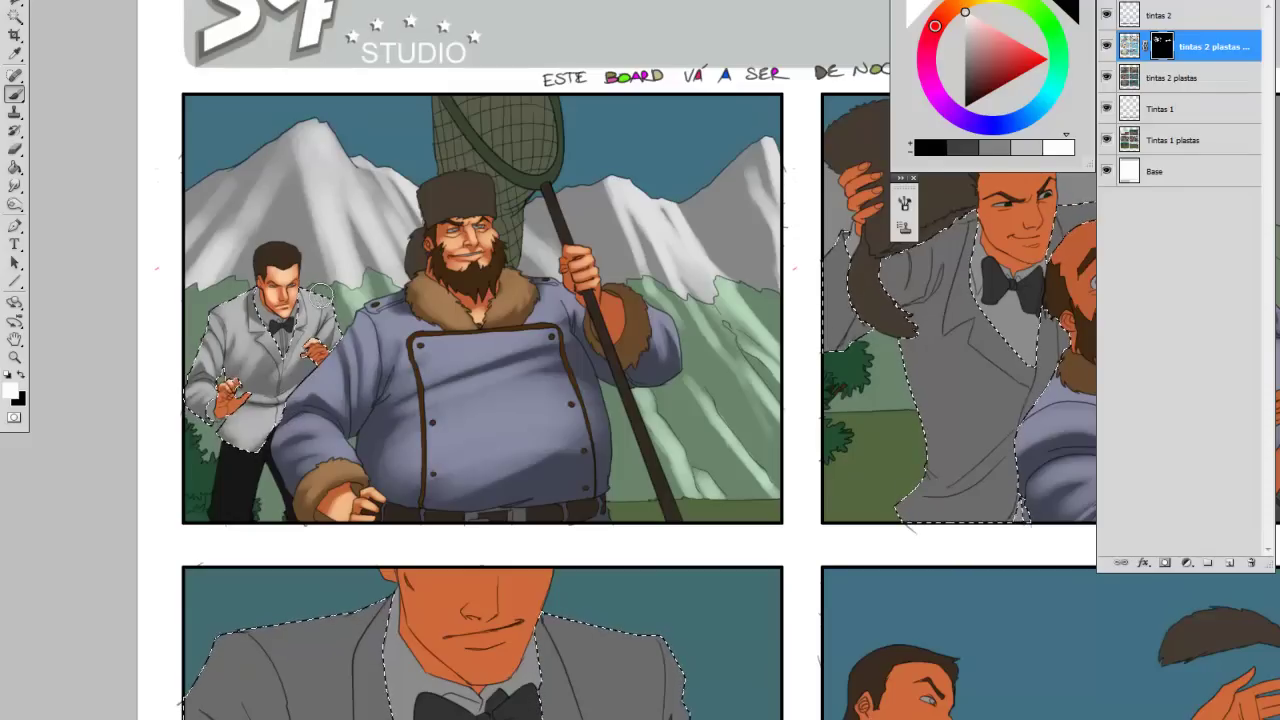
- Select the young man's black trousers with the Magic Wand and raise their lightness with Hue/Saturation on the bright copy layer's image
key("m")
key("ctrl+d")
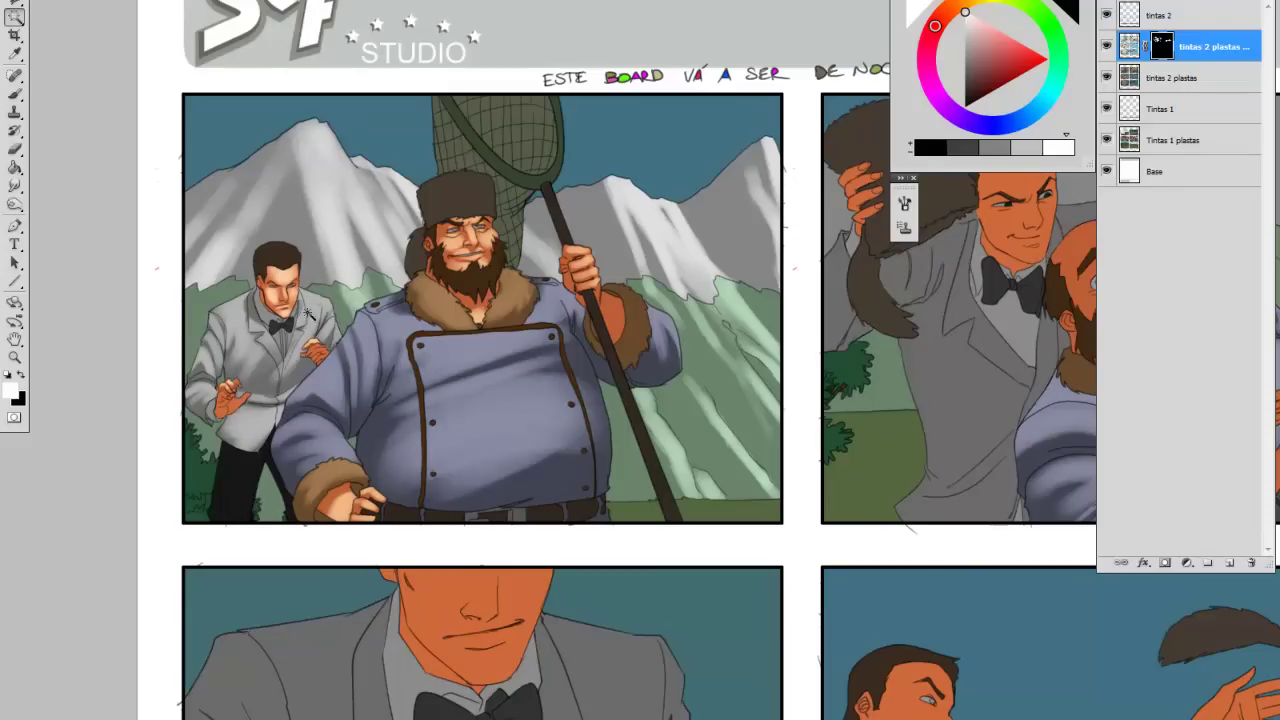
left_click(245, 473)
key("b")
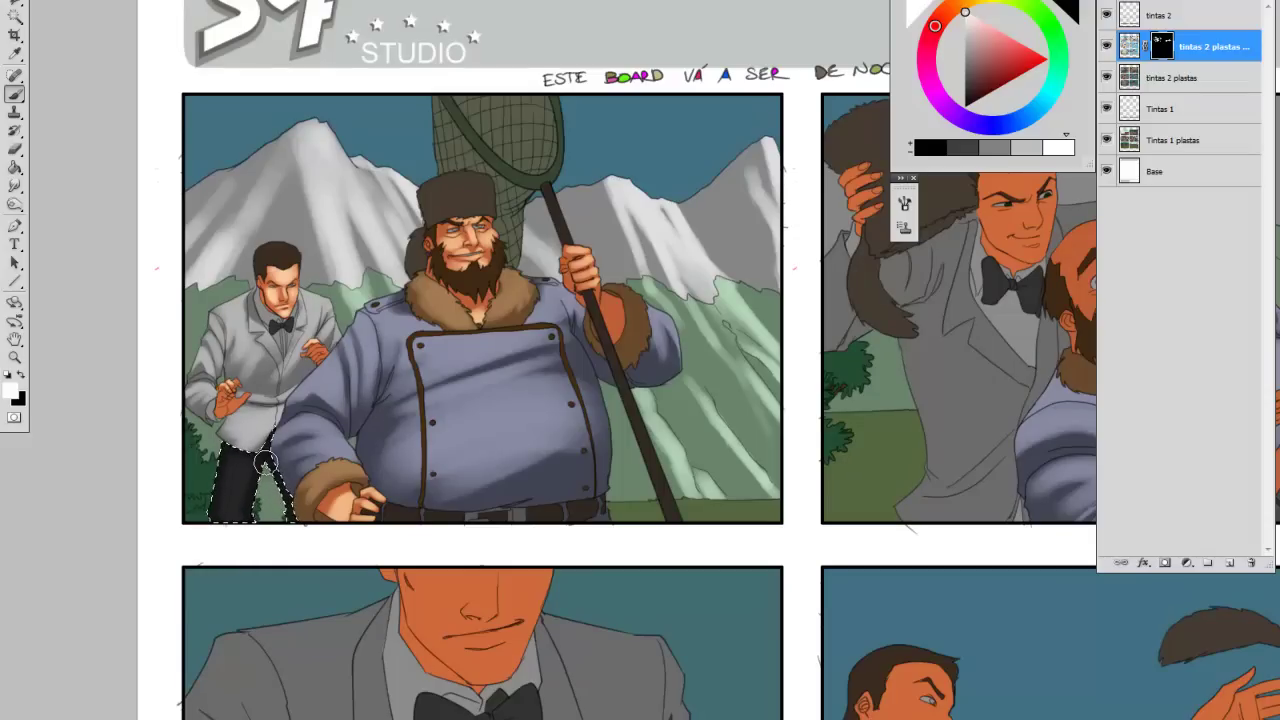
left_click(1131, 57)
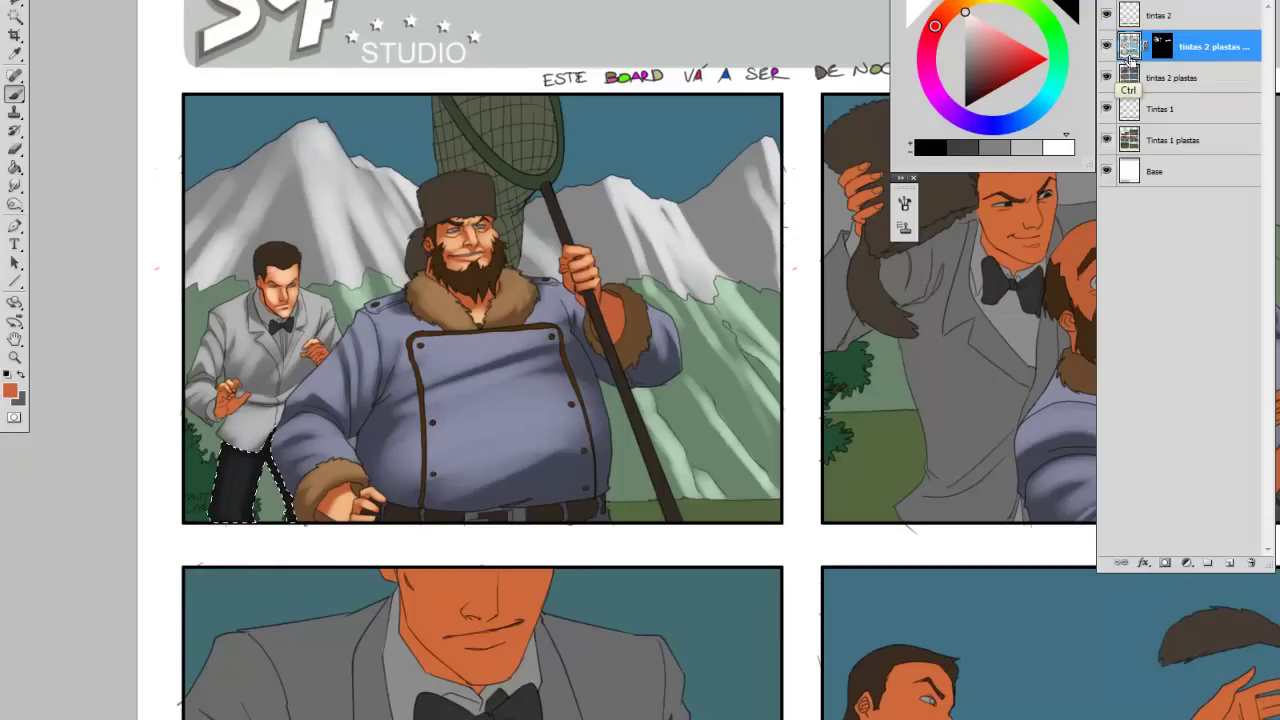
key("ctrl+u")
mouse_move(876, 250)
left_mouse_down()
mouse_move(897, 260)
mouse_move(886, 258)
left_mouse_up()
left_click(1034, 88)
- Paint light along the young man's trouser legs on the bright layer's mask, alternating between white and black
key("b")
key("d")
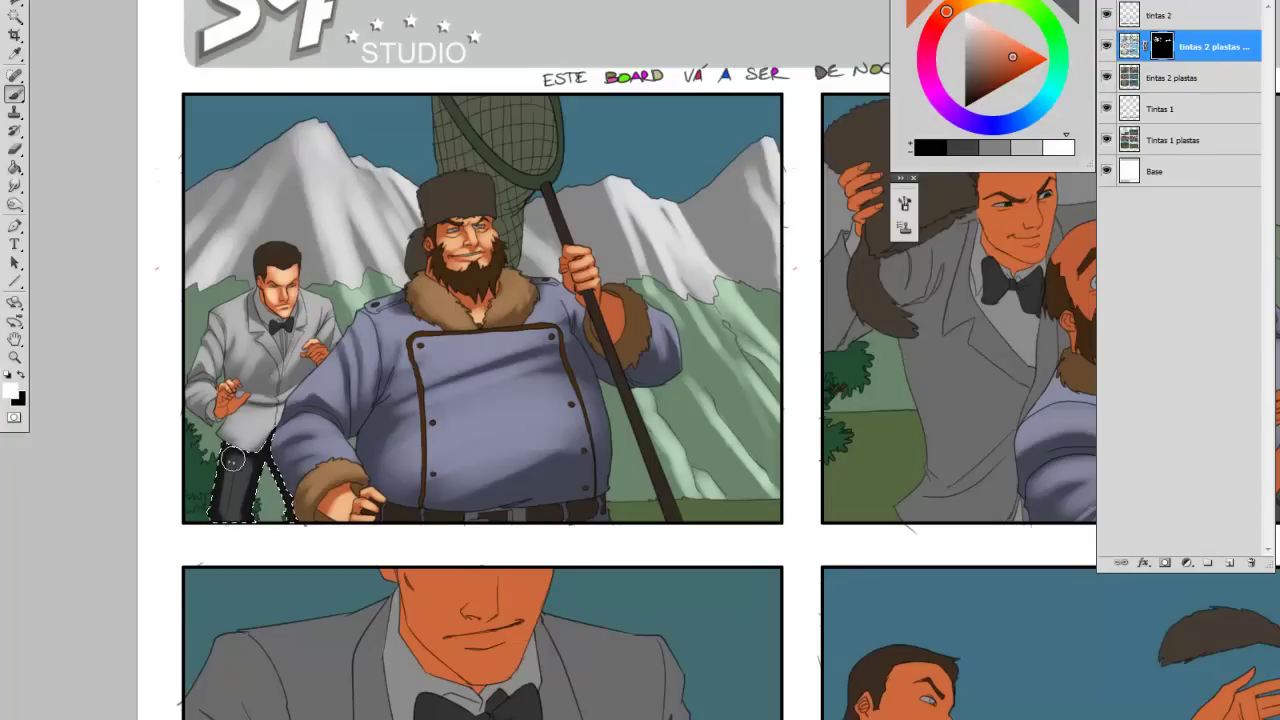
key("x")
key("x")
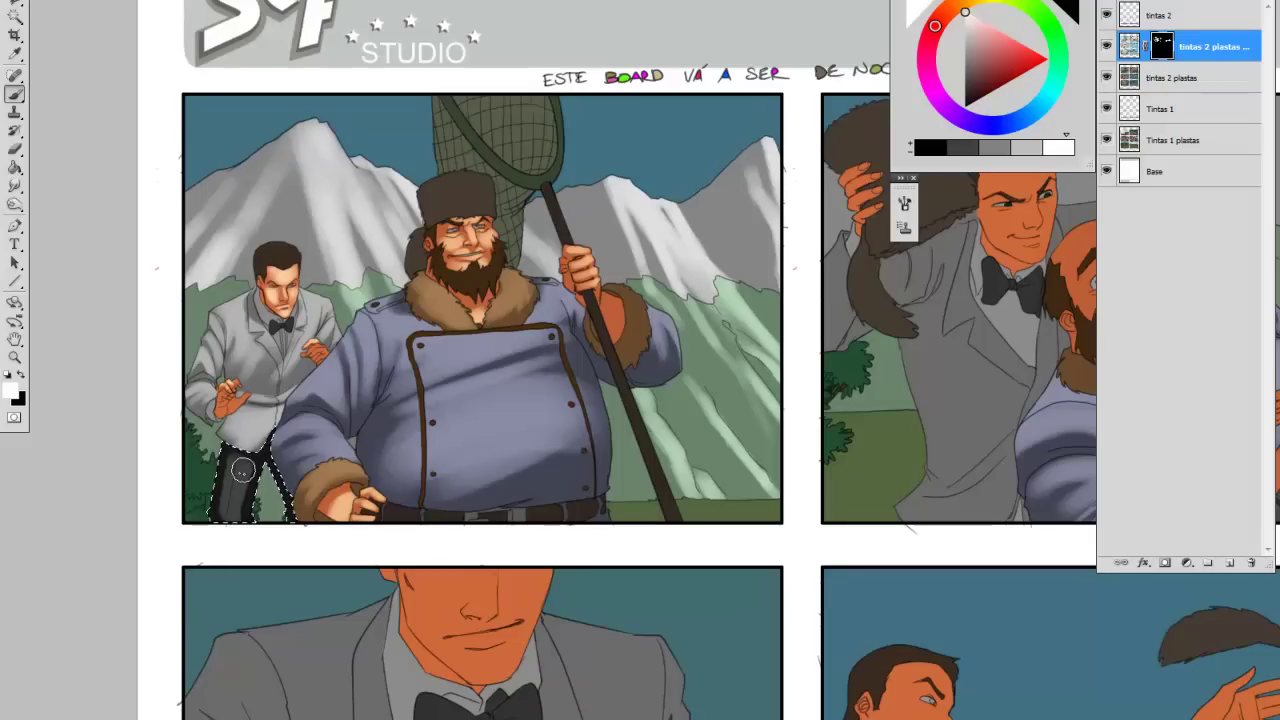
left_click_drag(237, 463, 245, 445)
left_click_drag(220, 507, 227, 472)
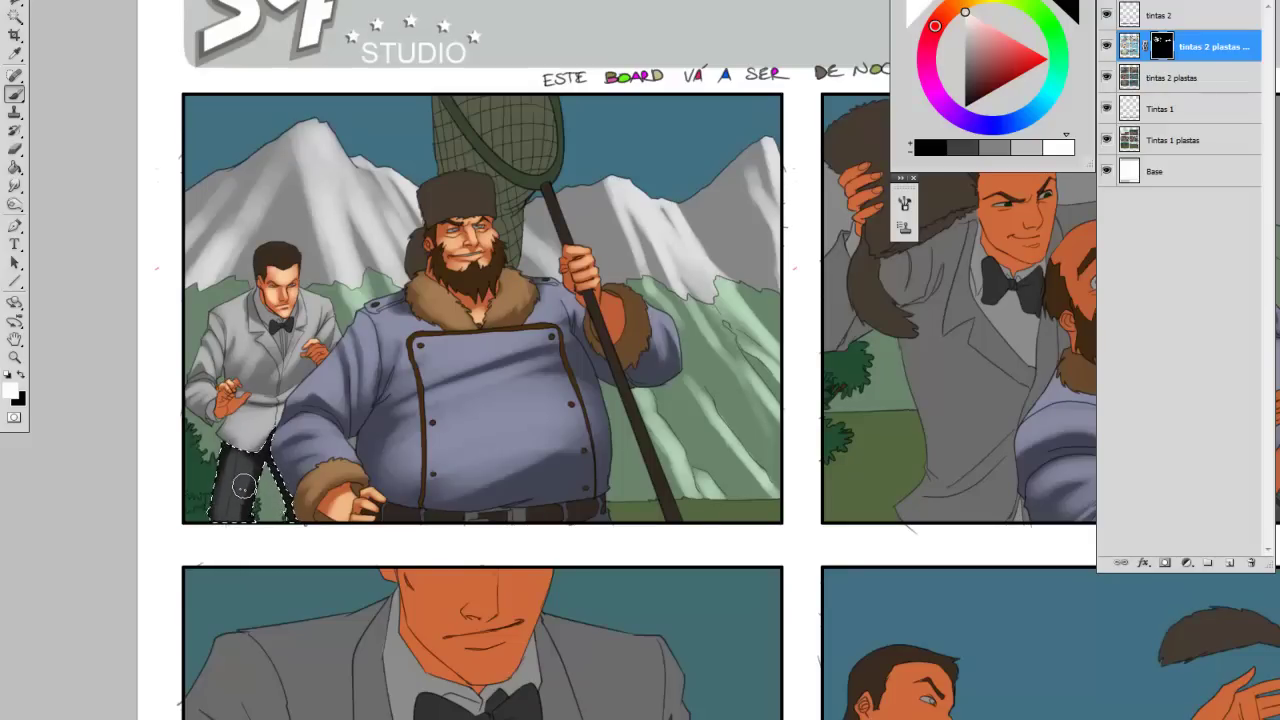
key("x")
scroll(259, 449, "up", 1)
left_click_drag(211, 437, 211, 434)
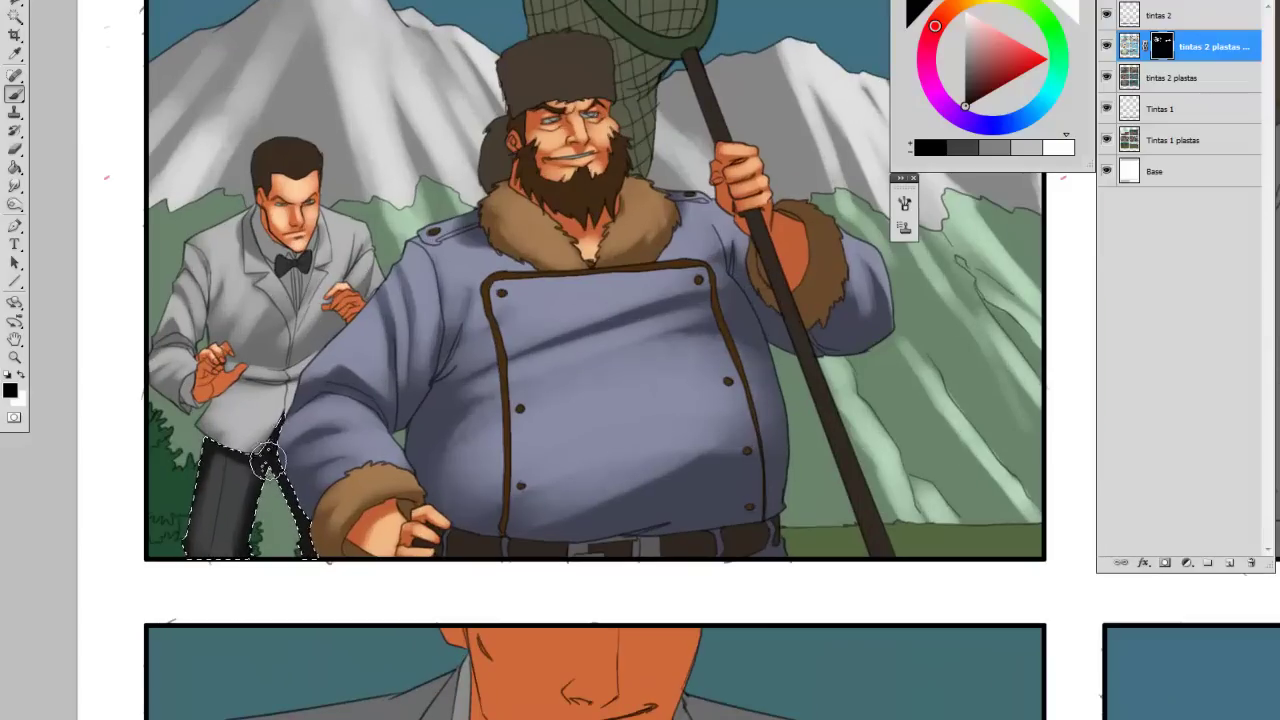
key("x")
mouse_move(226, 461)
left_mouse_down()
mouse_move(207, 455)
mouse_move(250, 476)
left_mouse_up()
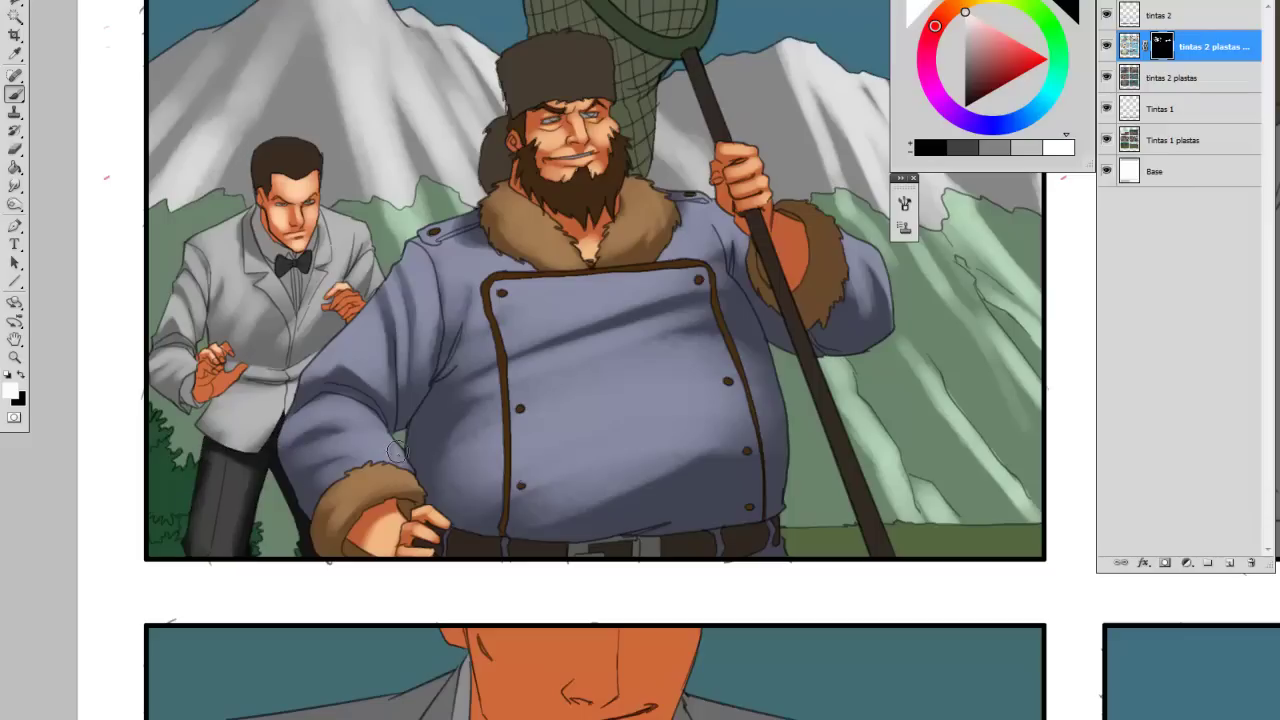
- Select the young man's dark hair with the Magic Wand, paint light on it, and clear the selection
mouse_move(414, 442)
left_mouse_down()
mouse_move(380, 458)
mouse_move(335, 429)
mouse_move(386, 510)
left_mouse_up()
key("w")
left_click_drag(274, 308, 280, 338)
left_click(273, 319)
key("b")
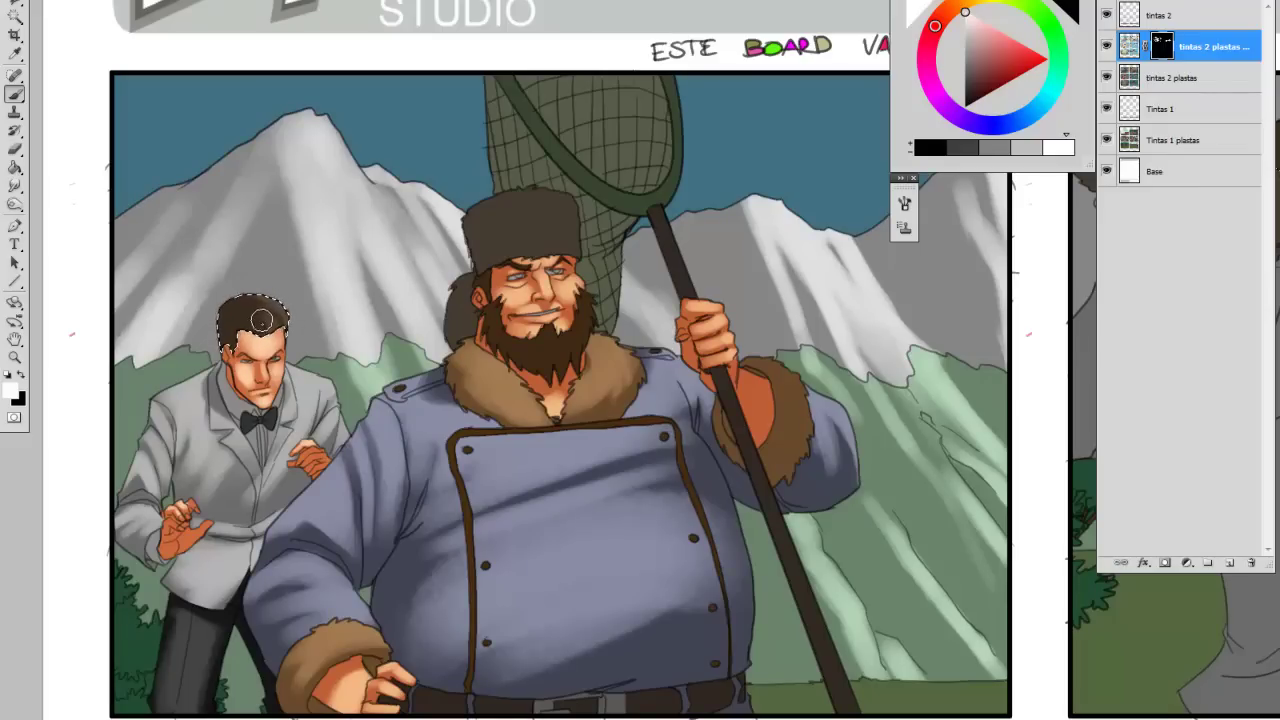
key("ctrl+d")
- Select the bearded man's fur hat in the first panel, paint light over its crown and hanging flap, and clear the selection
left_click_drag(432, 430, 288, 456)
left_click_drag(348, 508, 425, 500)
left_click_drag(490, 455, 482, 462)
key("w")
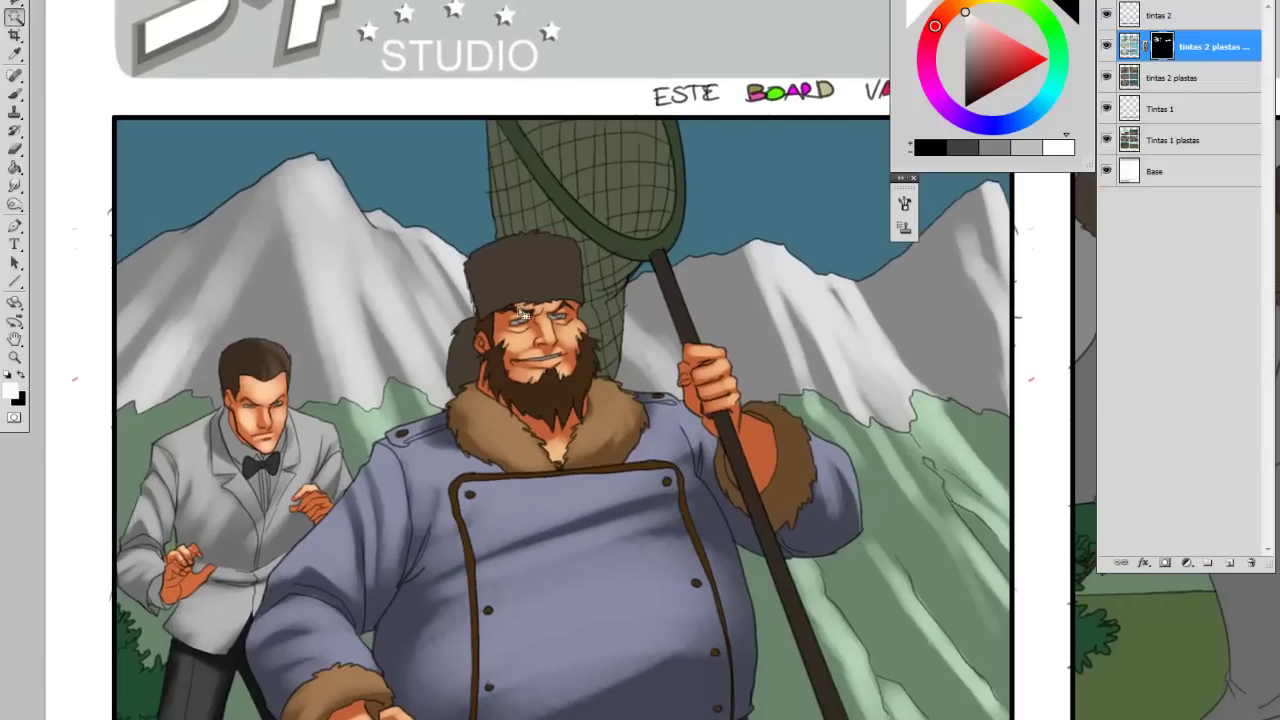
key("b")
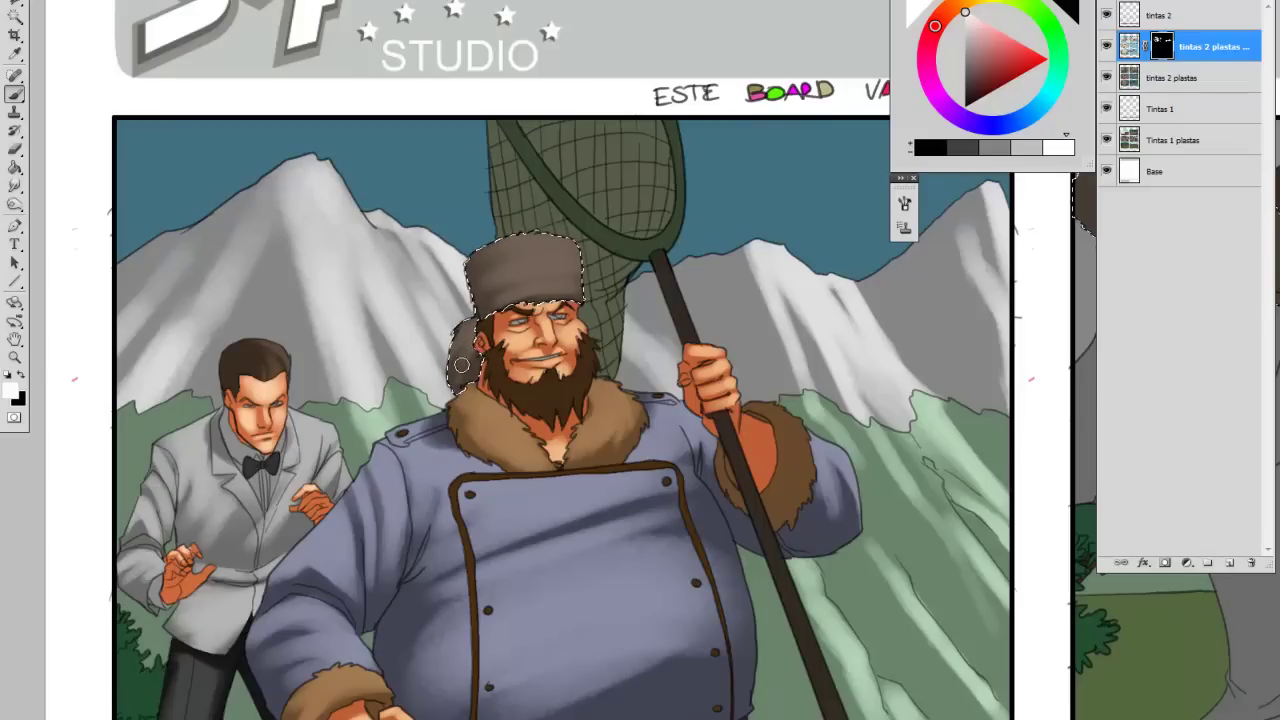
mouse_move(522, 399)
left_mouse_down()
mouse_move(538, 391)
mouse_move(512, 394)
left_mouse_up()
key("ctrl+d")
- Select the bearded man's beard with the Magic Wand and paint light strands through it on the mask
key("w")
left_click(560, 380)
key("b")
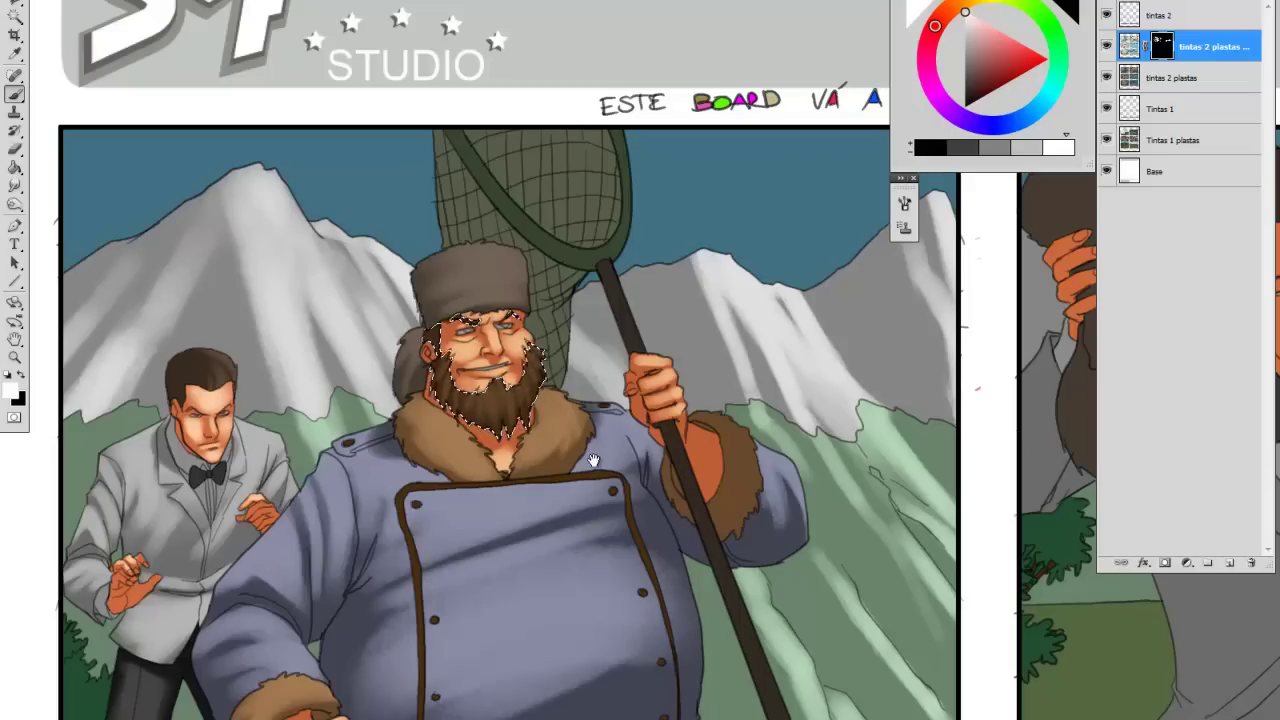
left_click_drag(594, 460, 587, 453)
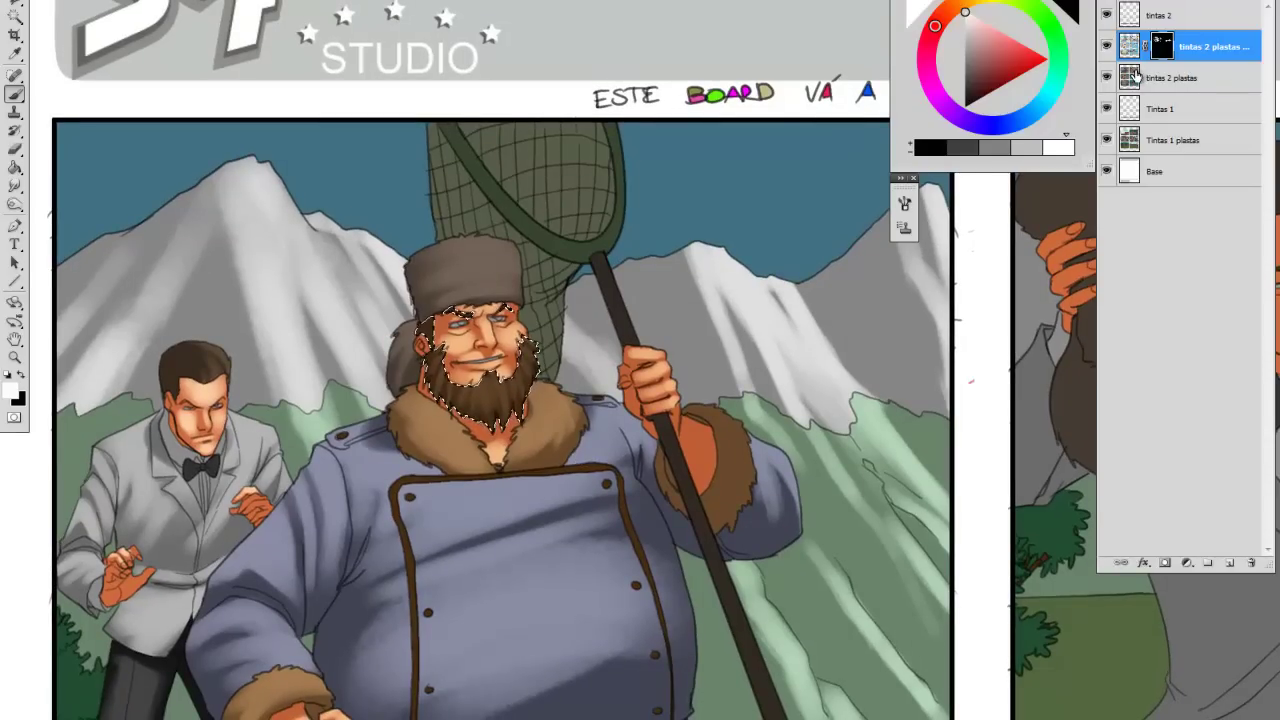
- Adjust the selected beard on the bright layer's image with Hue/Saturation, setting saturation to +43 and lightness to +20, and clear the selection
left_click(1129, 50)
key("ctrl+u")
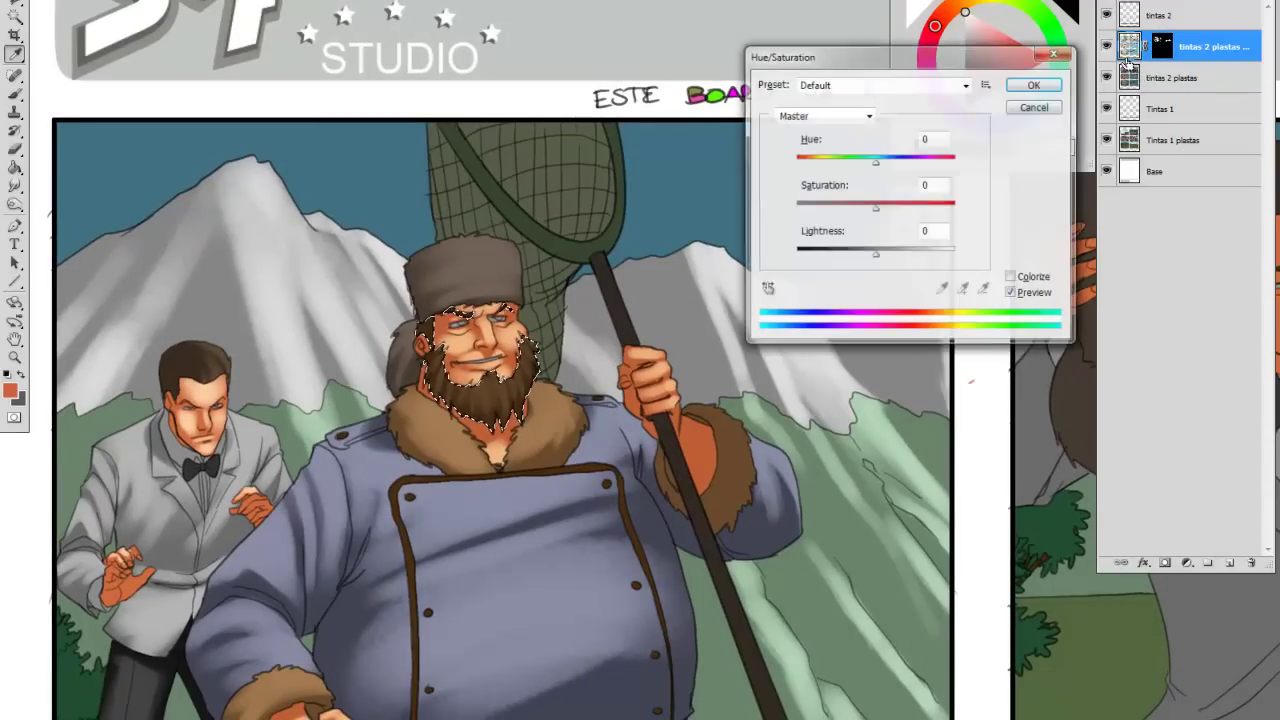
mouse_move(876, 252)
left_mouse_down()
mouse_move(915, 247)
mouse_move(891, 254)
left_mouse_up()
left_click_drag(875, 206, 908, 204)
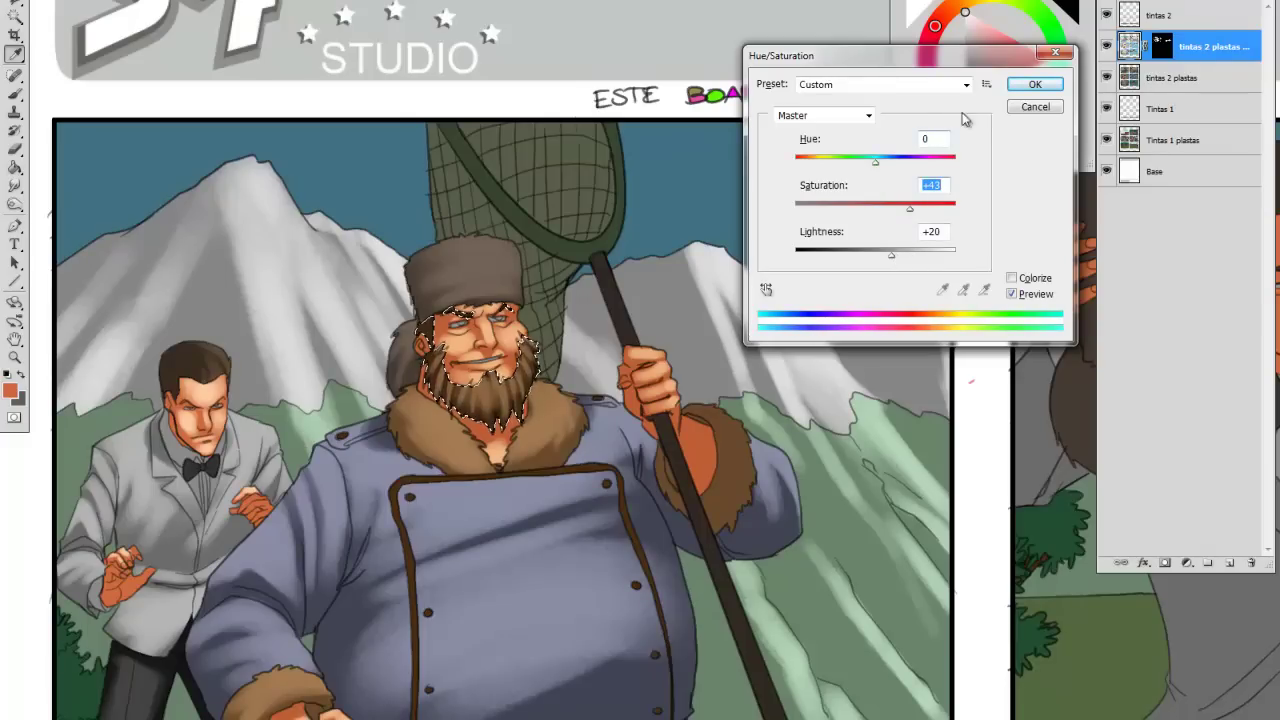
left_click(1035, 84)
mouse_move(552, 375)
left_mouse_down()
mouse_move(529, 397)
mouse_move(546, 364)
left_mouse_up()
key("ctrl+d")
- Select the bearded man's skin and paint light on his raised forearm inside the cuff, working on the mask in white and black
left_click_drag(509, 514, 445, 556)
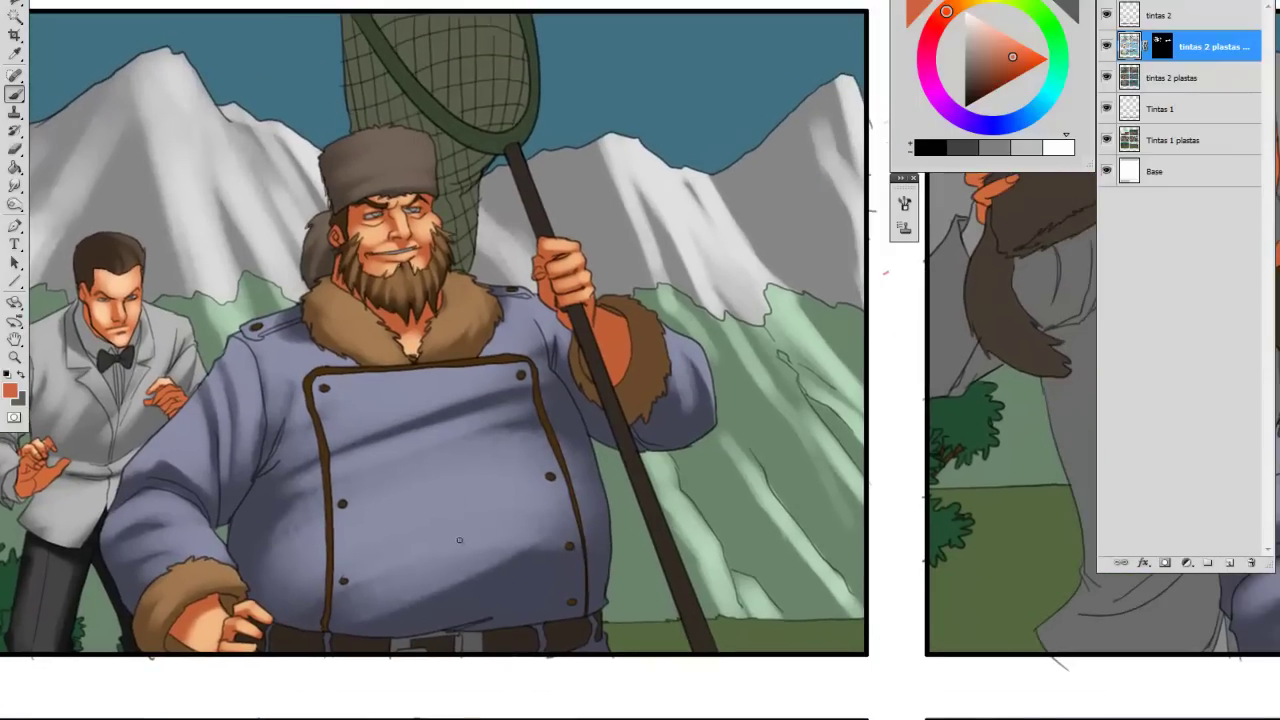
key("v")
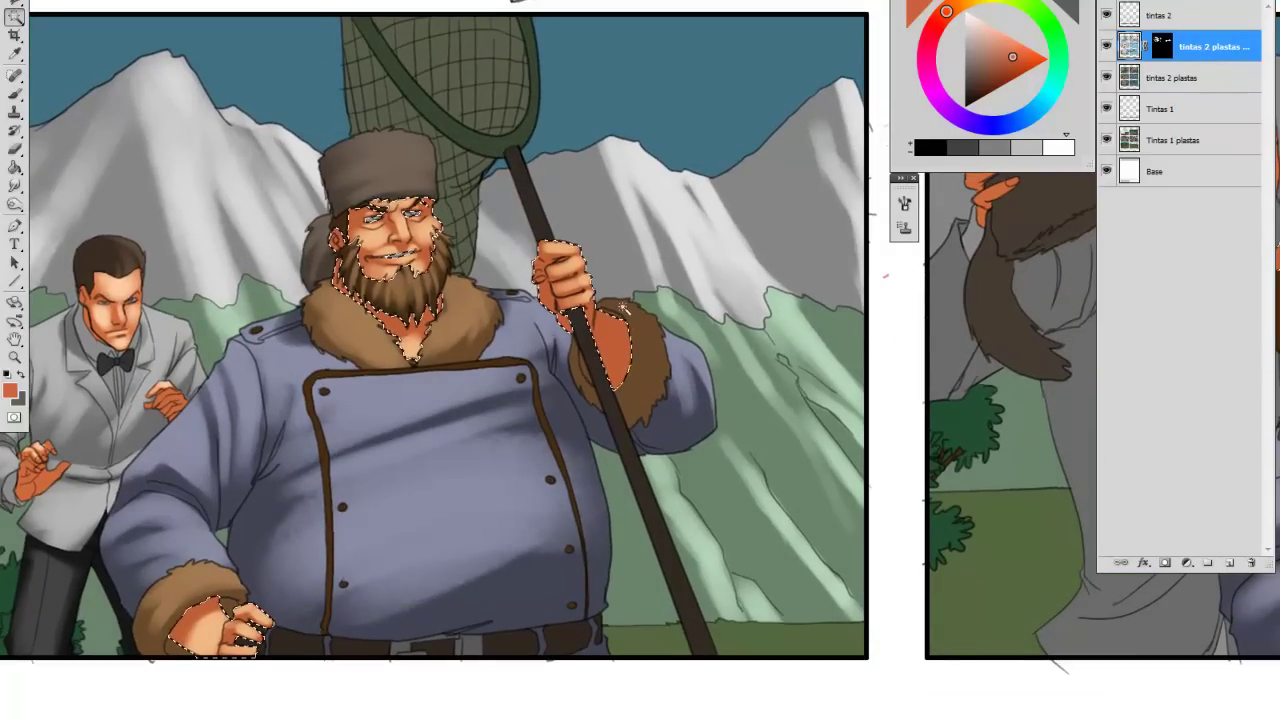
key("b")
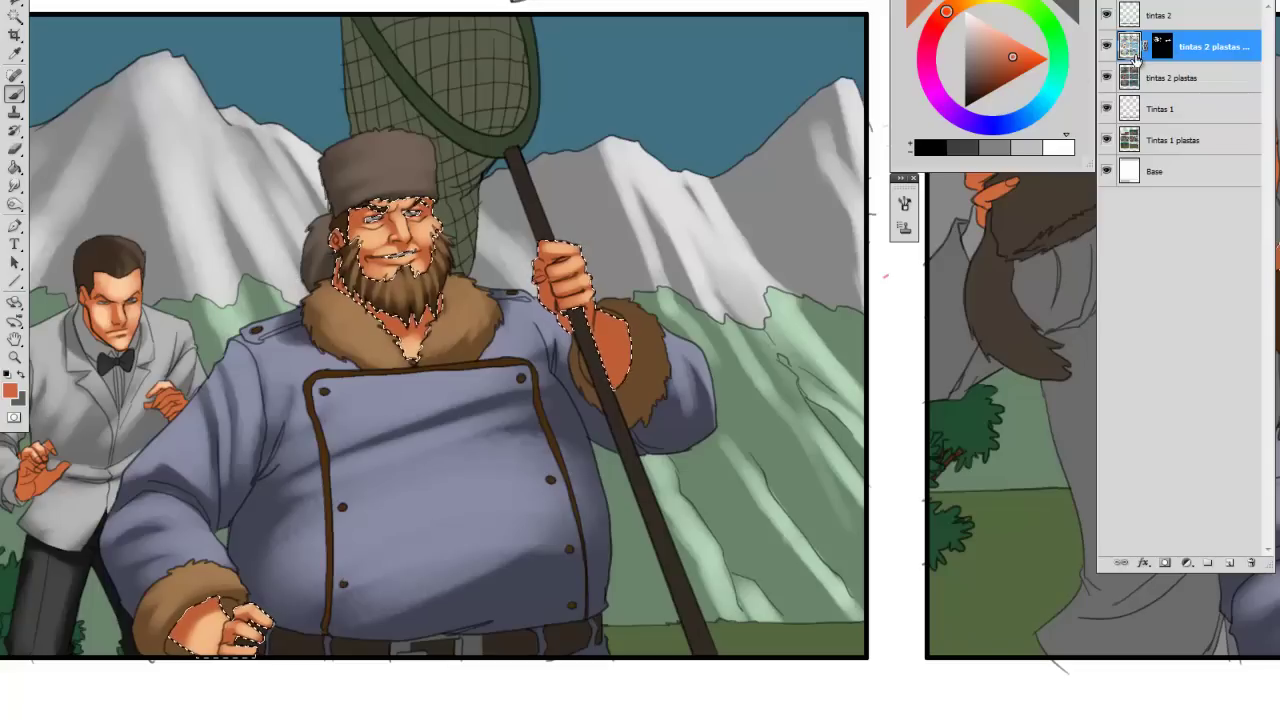
left_click(1162, 46)
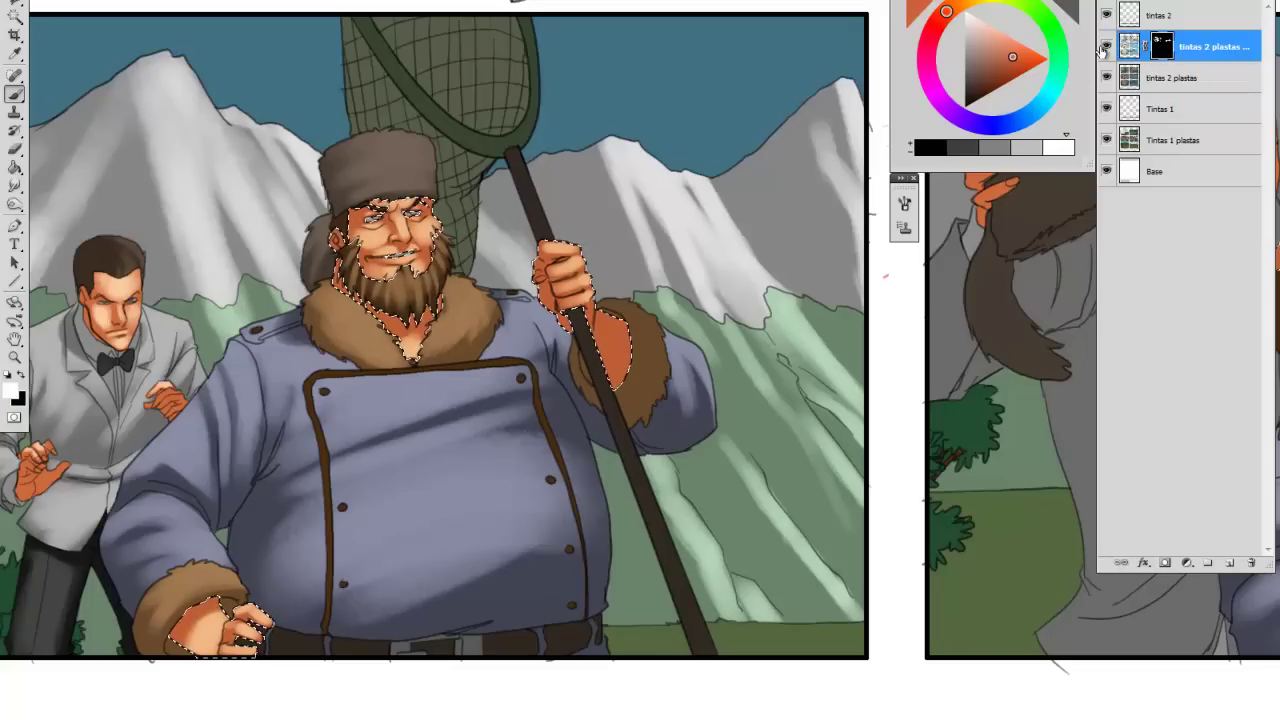
key("x")
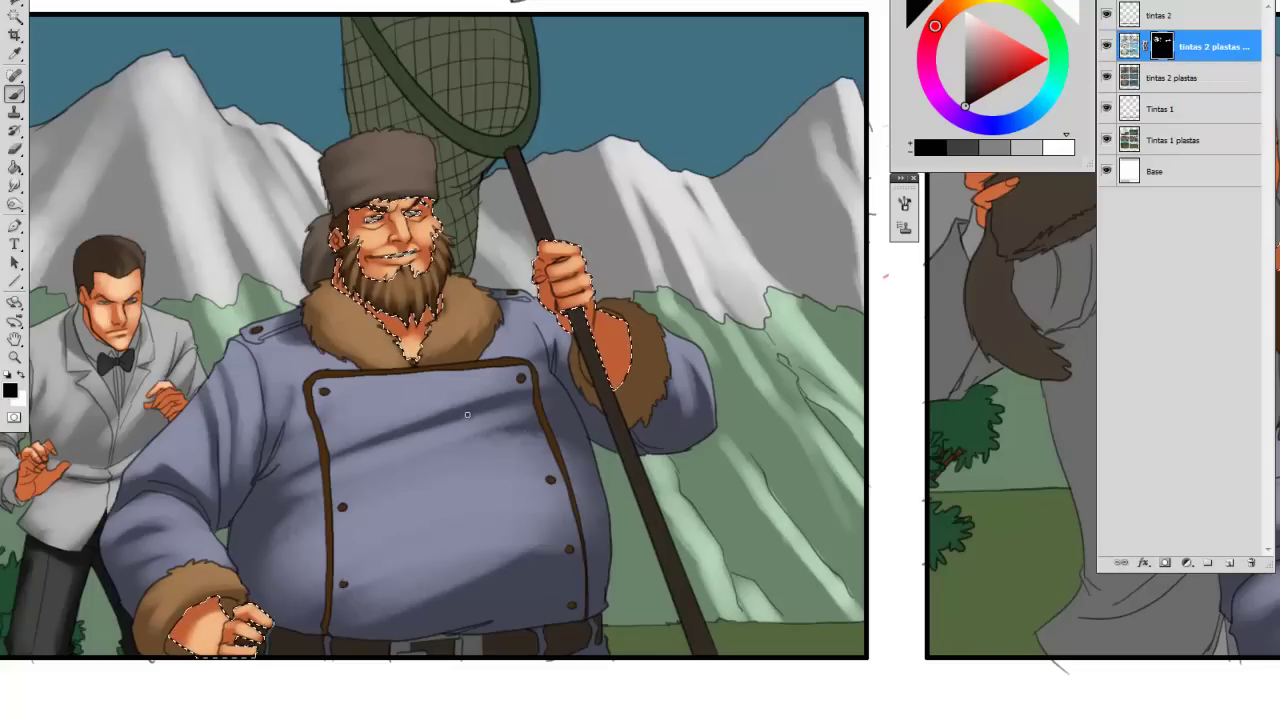
key("x")
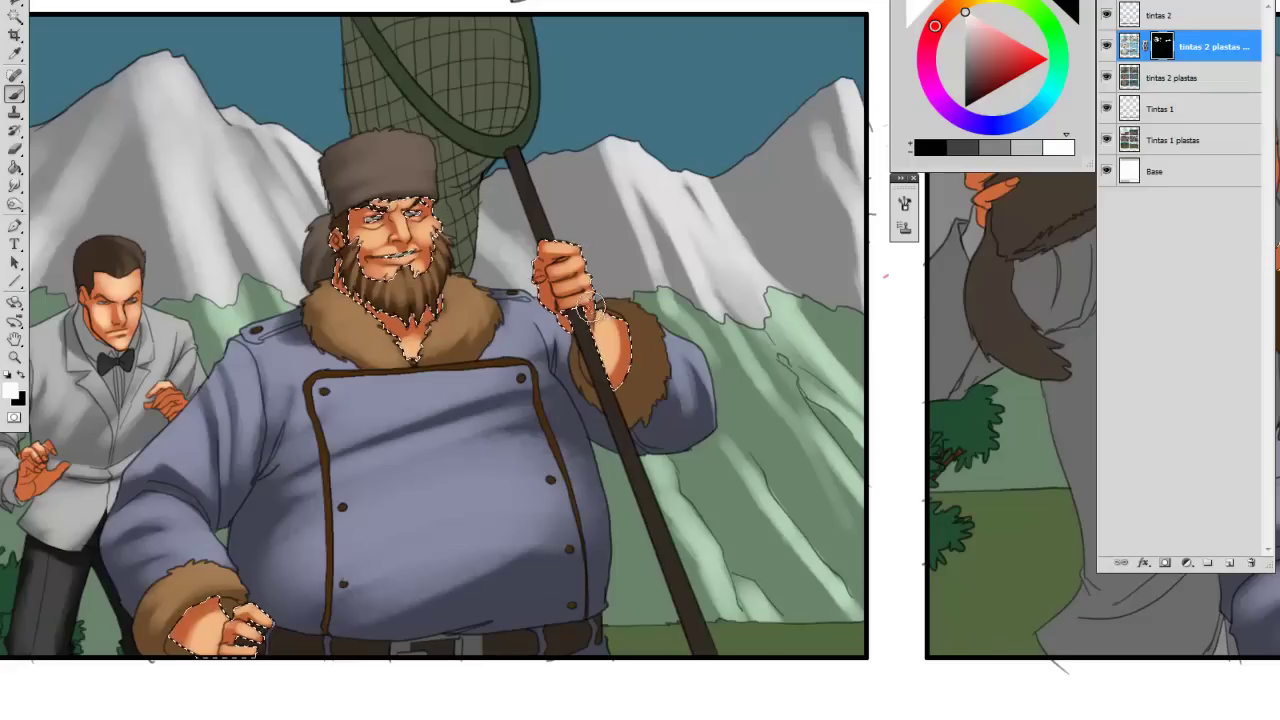
key("x")
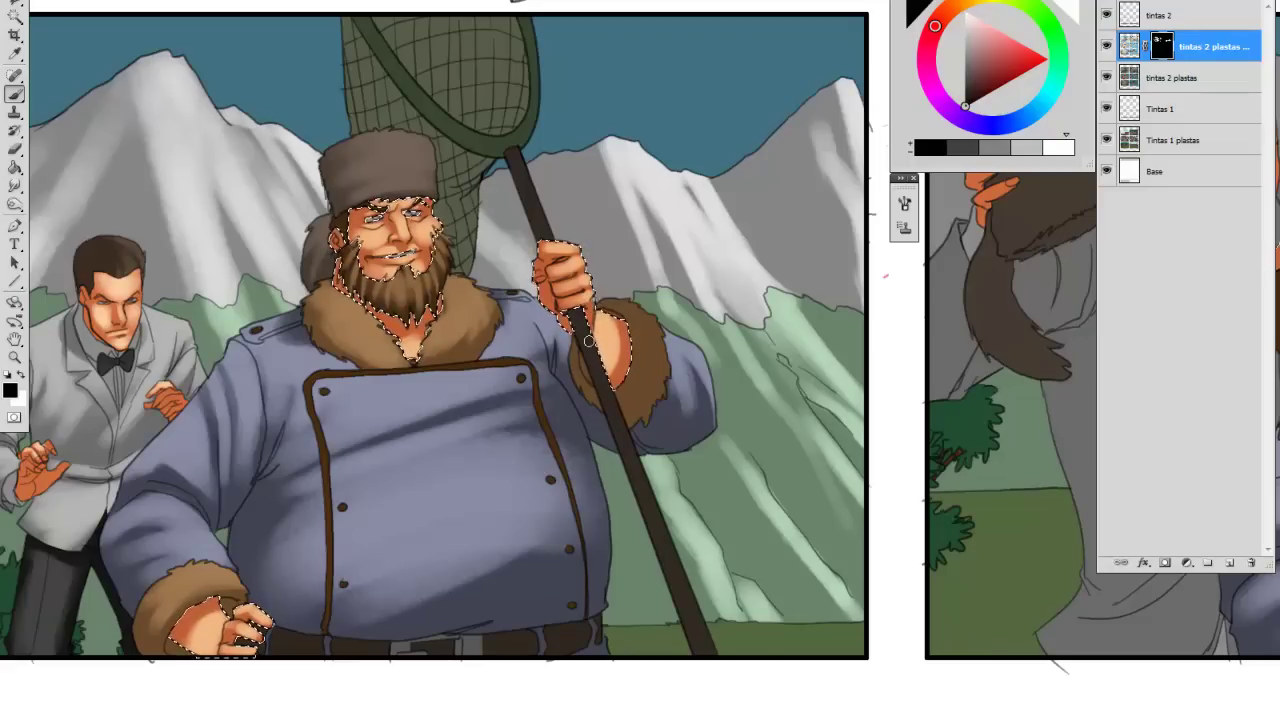
key("x")
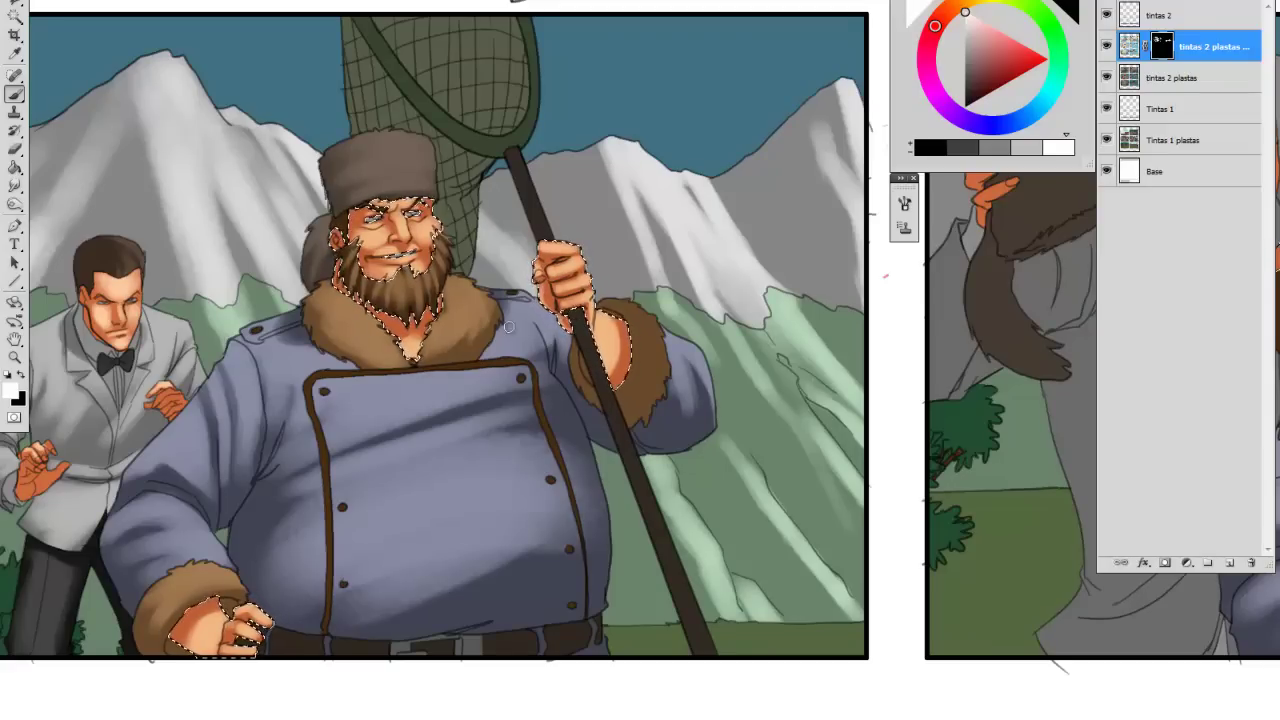
left_click_drag(632, 463, 593, 412)
key("ctrl+d")
- Select the bearded man's fur trim with the Magic Wand, paint light strands on the raised sleeve's cuff, and clear the selection
key("w")
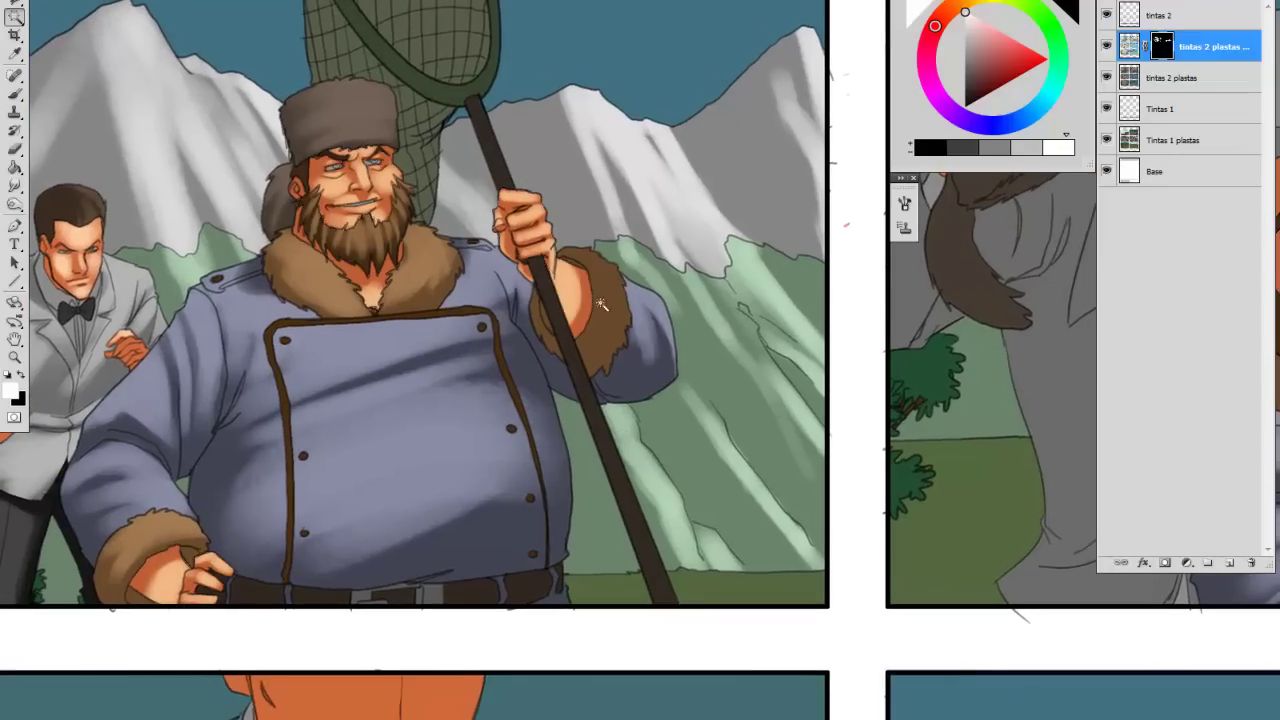
left_click_drag(605, 289, 594, 296)
key("b")
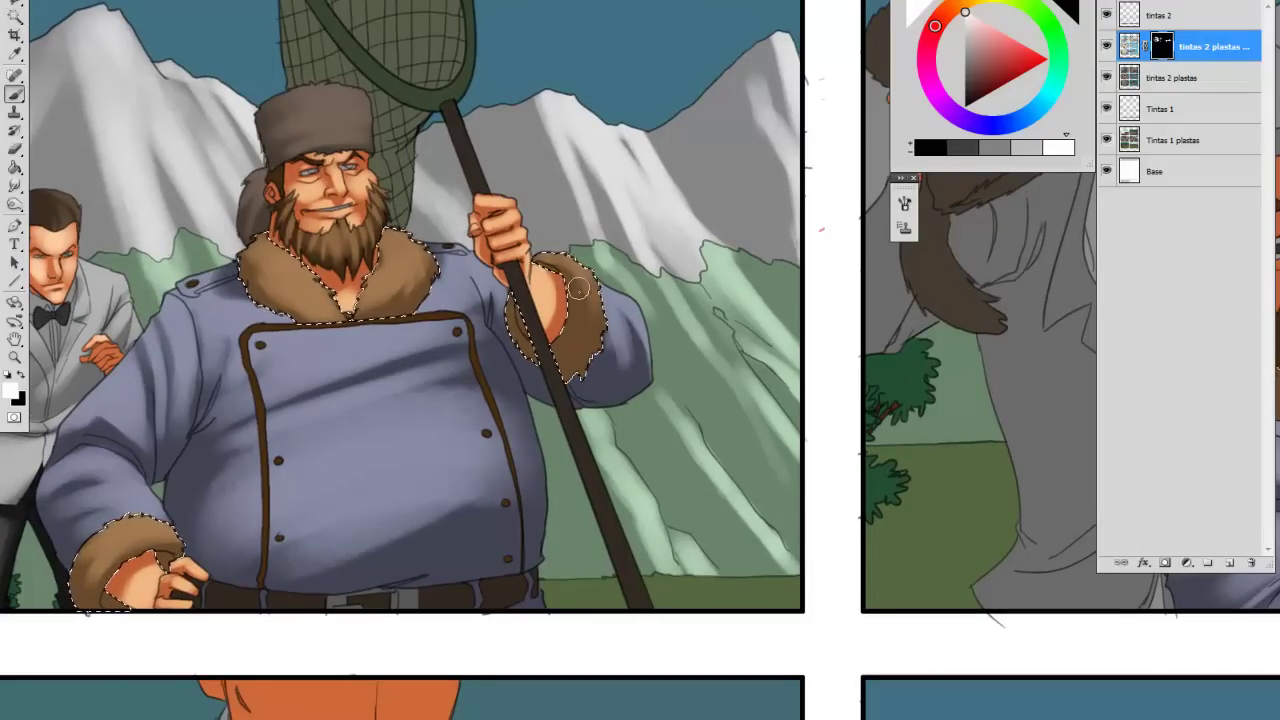
left_click_drag(569, 354, 582, 279)
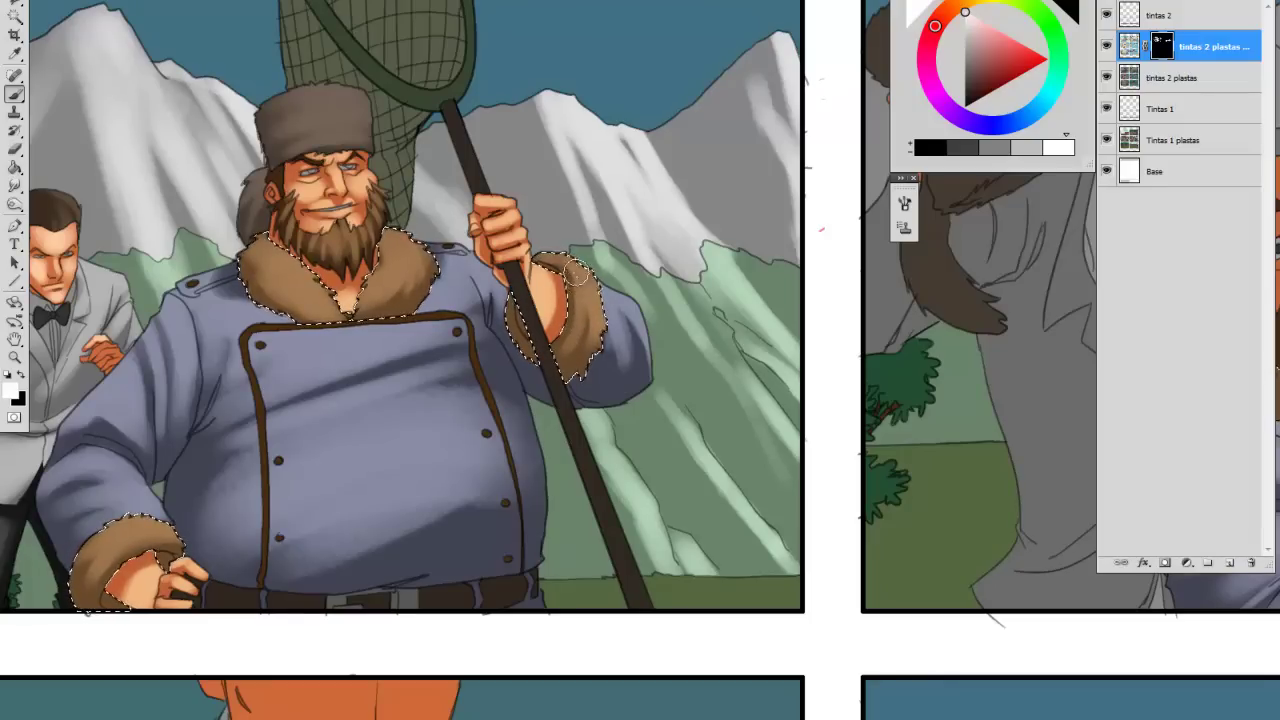
left_click_drag(577, 295, 569, 264)
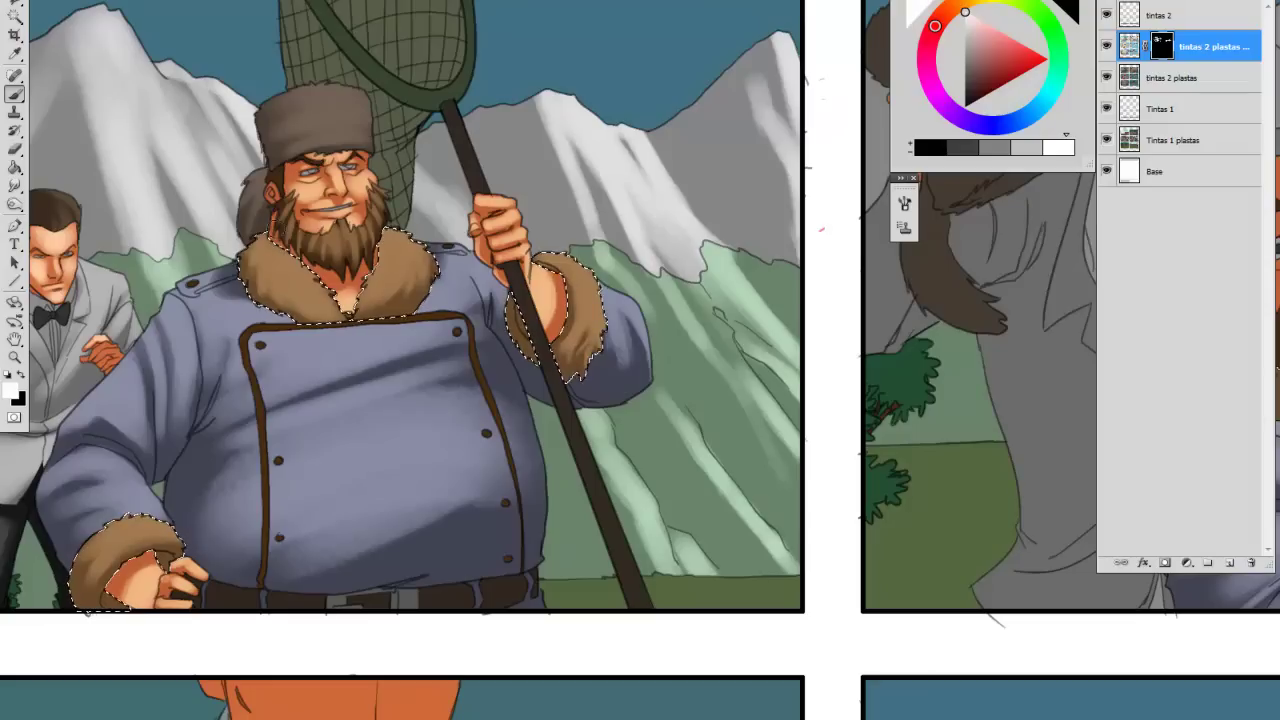
key("x")
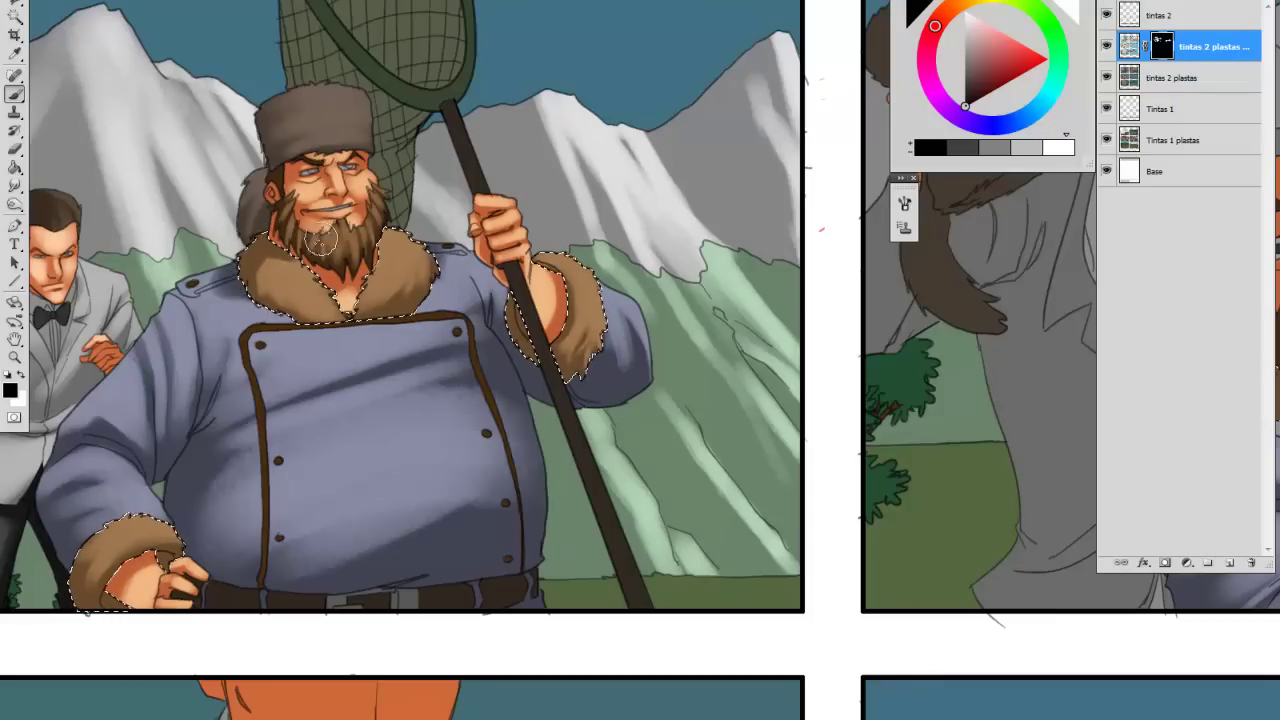
key("ctrl+d")
- Select the bearded man's blue coat together with its brown trim and paint soft light over the belly on the mask
left_click(433, 387, "alt")
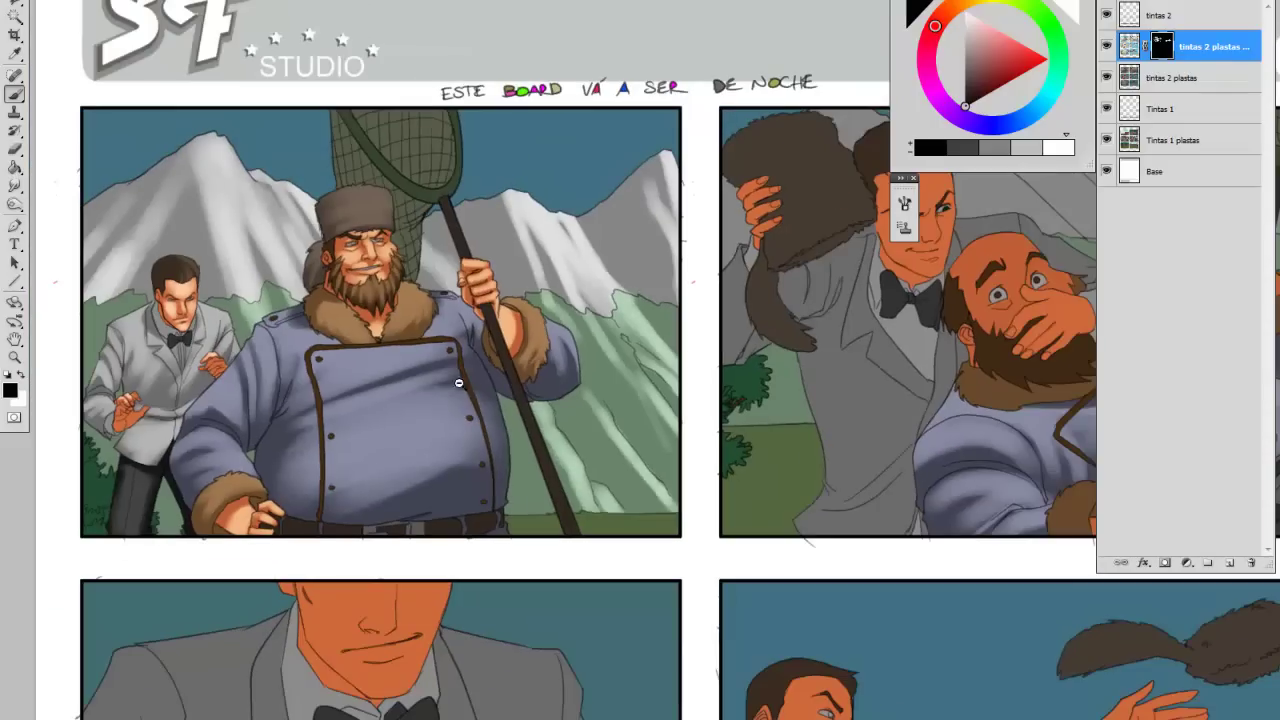
left_click_drag(480, 410, 496, 436)
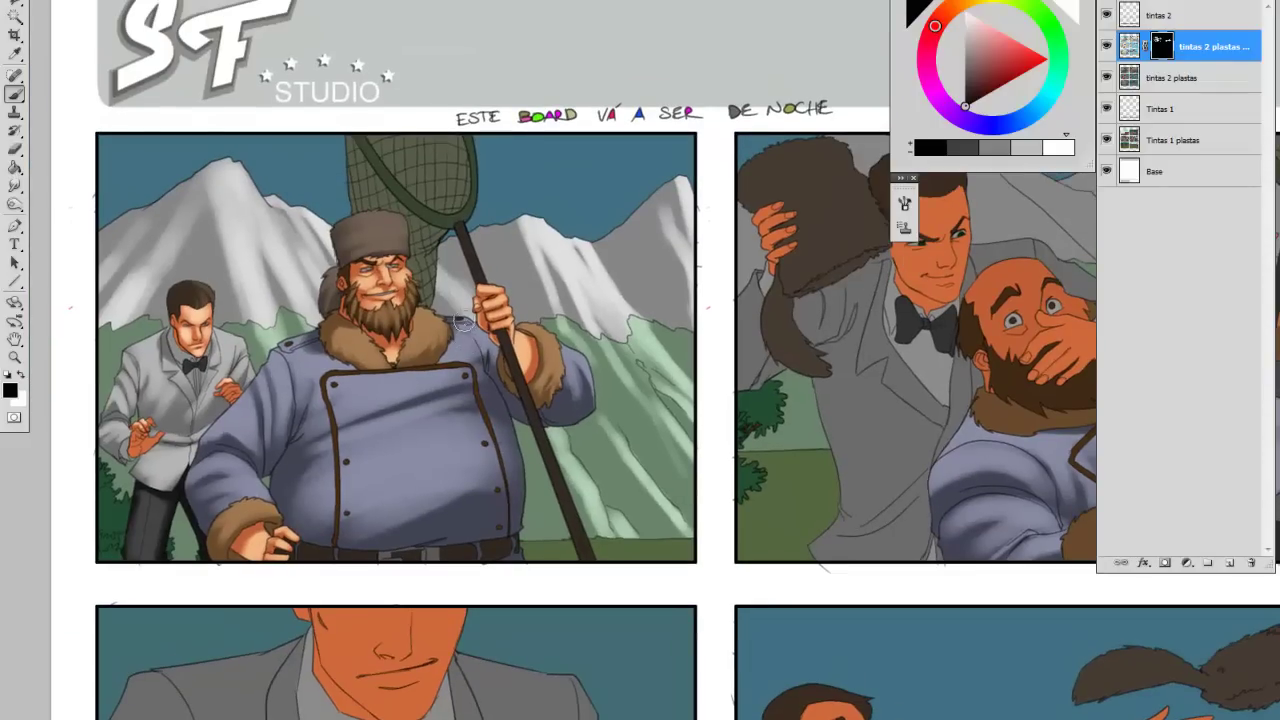
left_click_drag(548, 524, 554, 514)
key("w")
left_click(559, 540)
left_click(508, 519)
key("b")
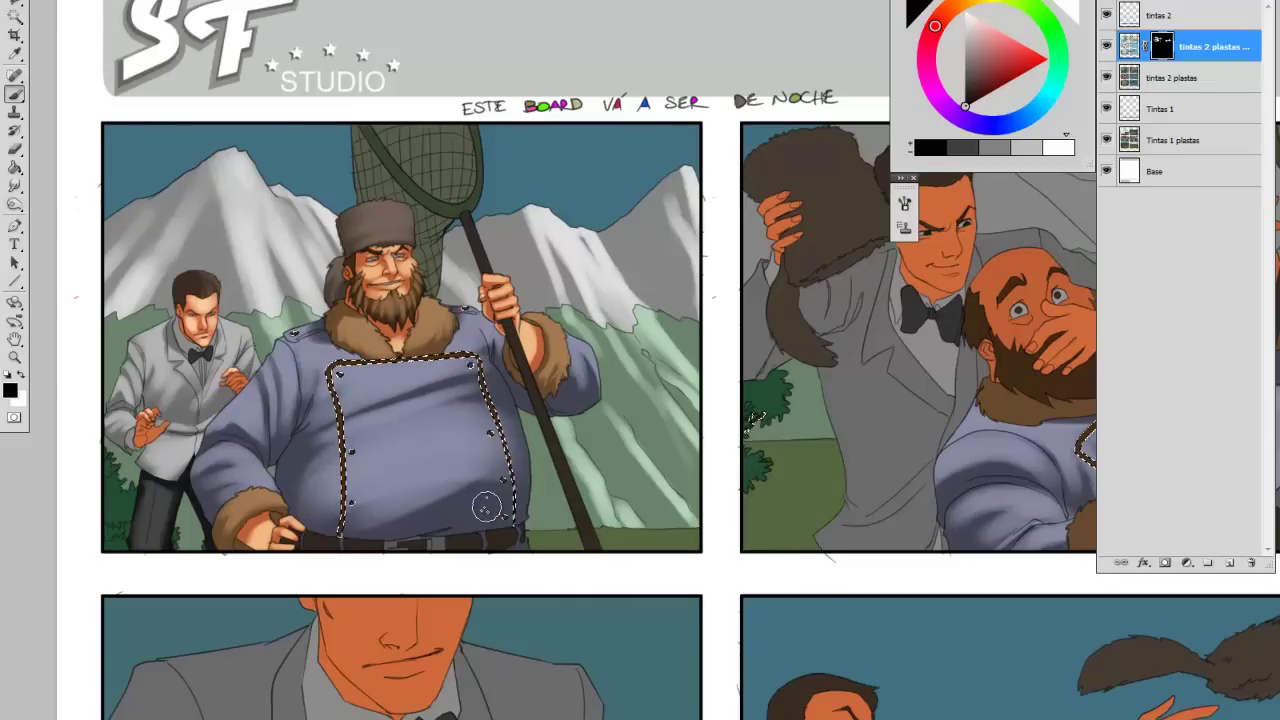
key("x")
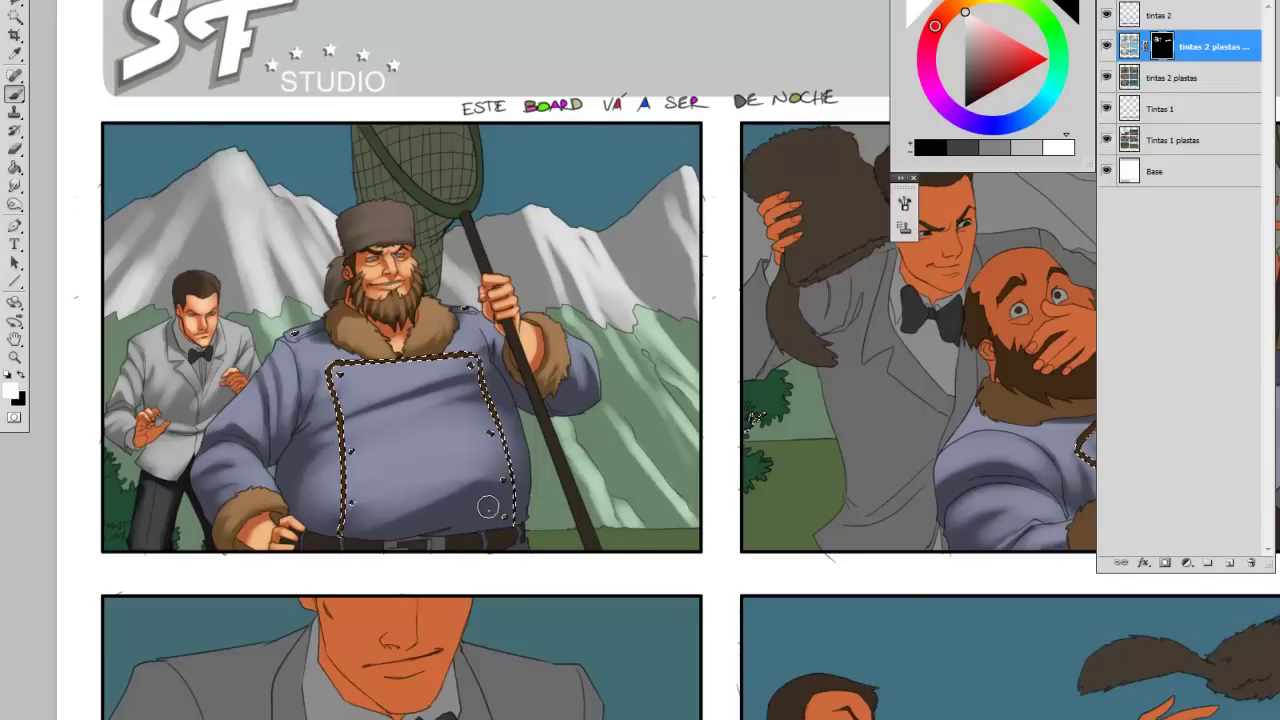
key("w")
left_click(534, 505, "shift")
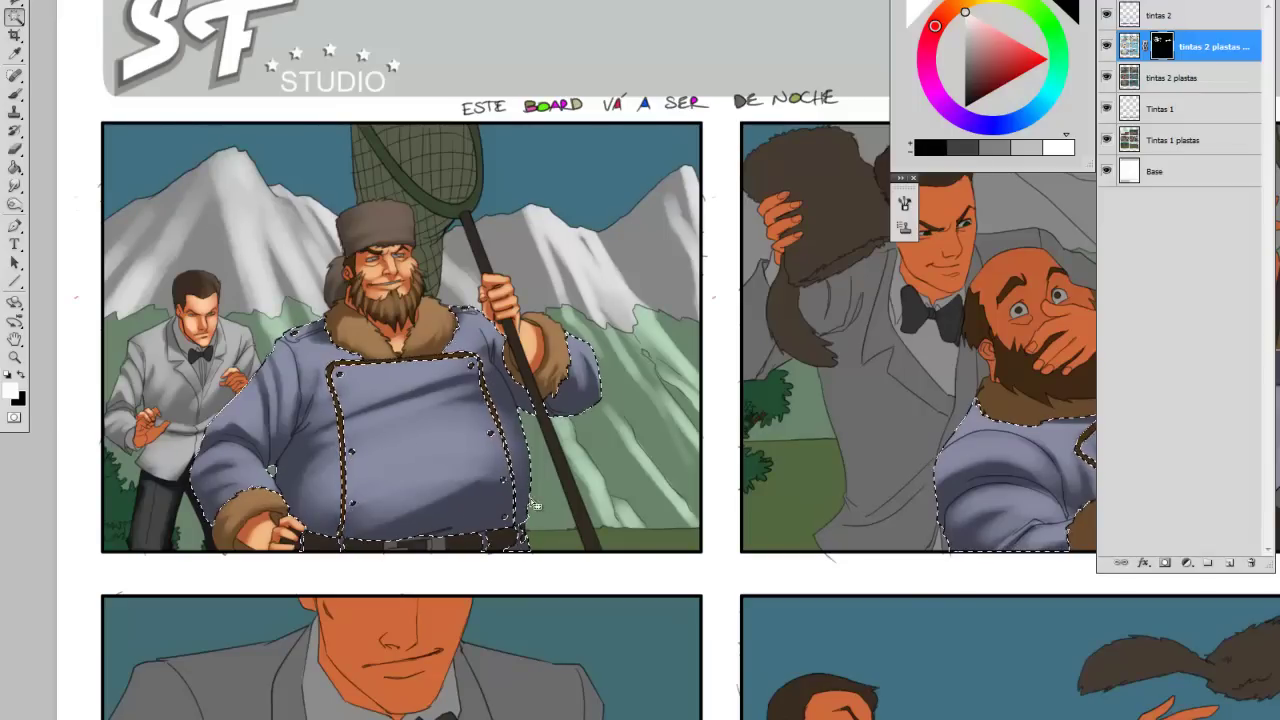
key("b")
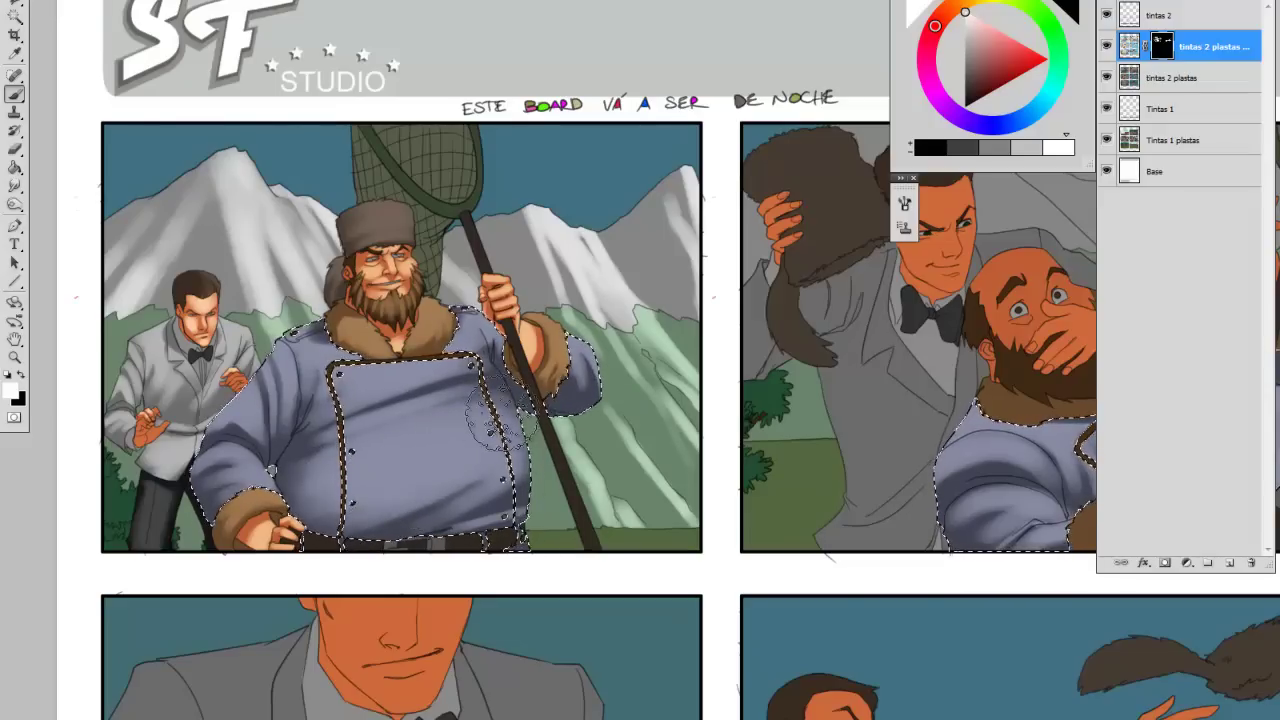
key("x")
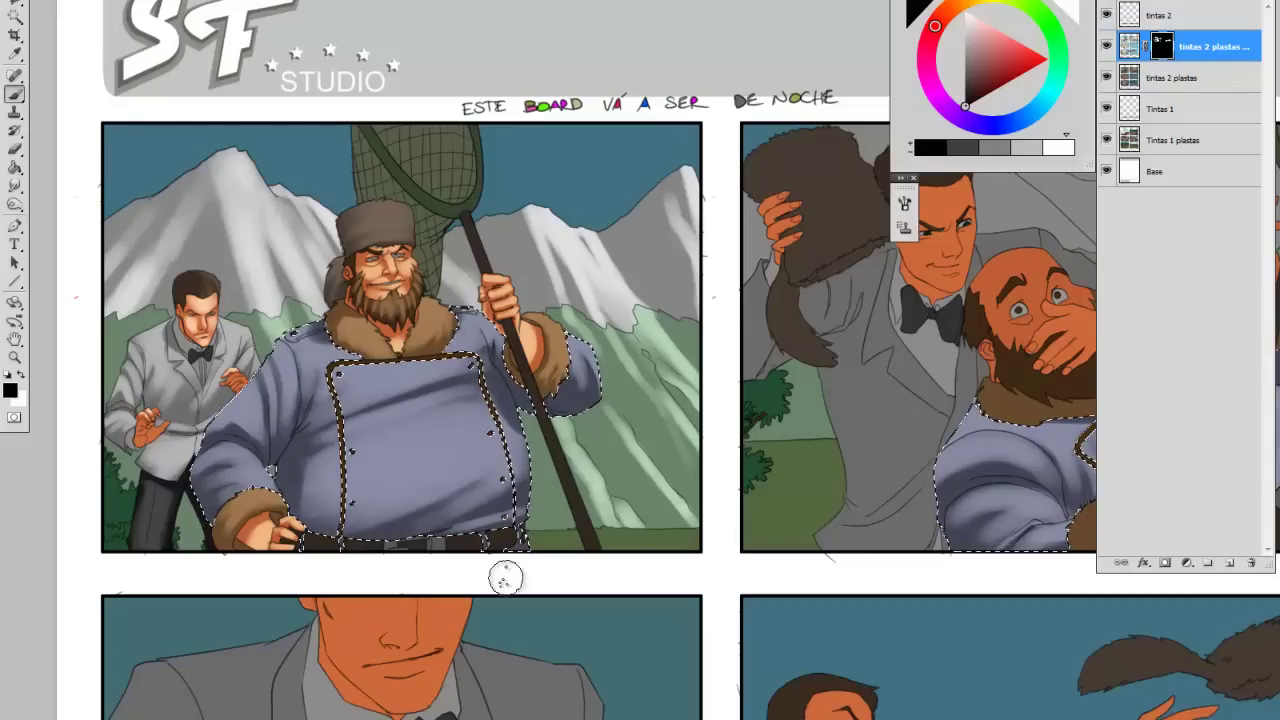
- Select the grass with the Magic Wand, paint light along the first panel's strip of ground in white, and clear the selection
key("w")
left_click(578, 545)
key("b")
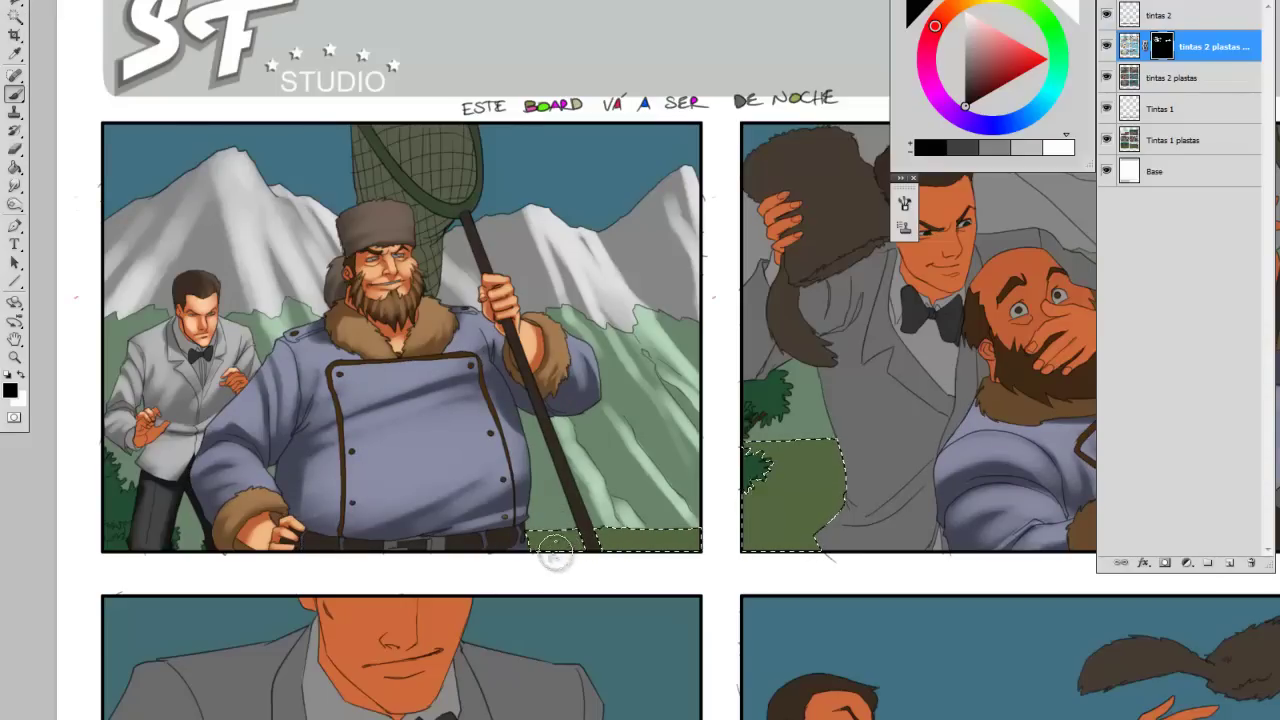
key("x")
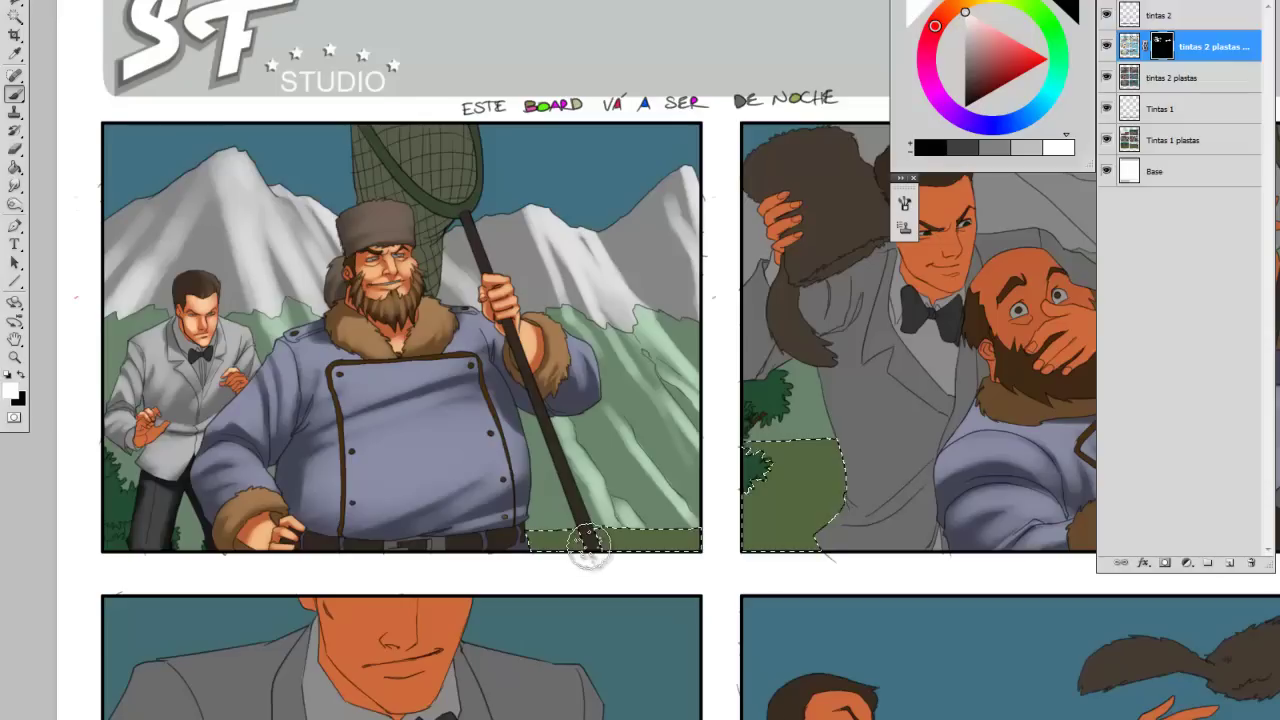
mouse_move(555, 537)
left_mouse_down()
mouse_move(704, 532)
mouse_move(514, 539)
mouse_move(652, 526)
left_mouse_up()
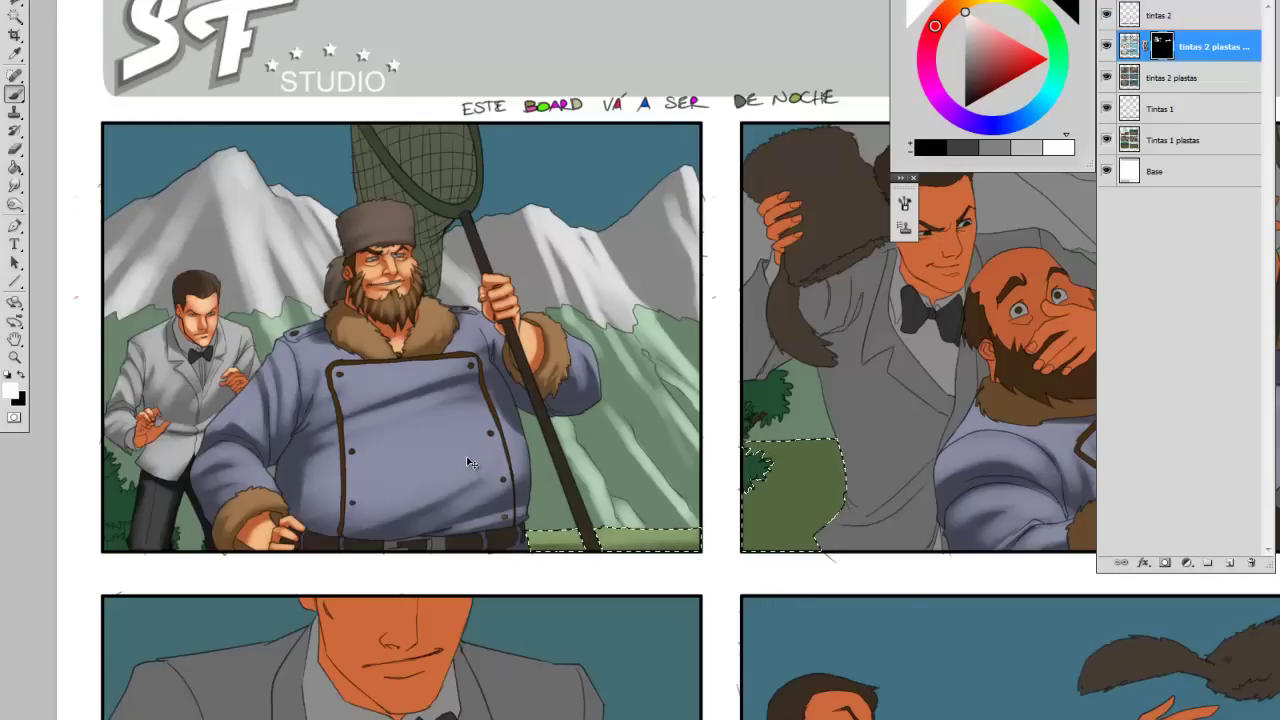
scroll(433, 299, "up", 2)
scroll(433, 299, "down", 1)
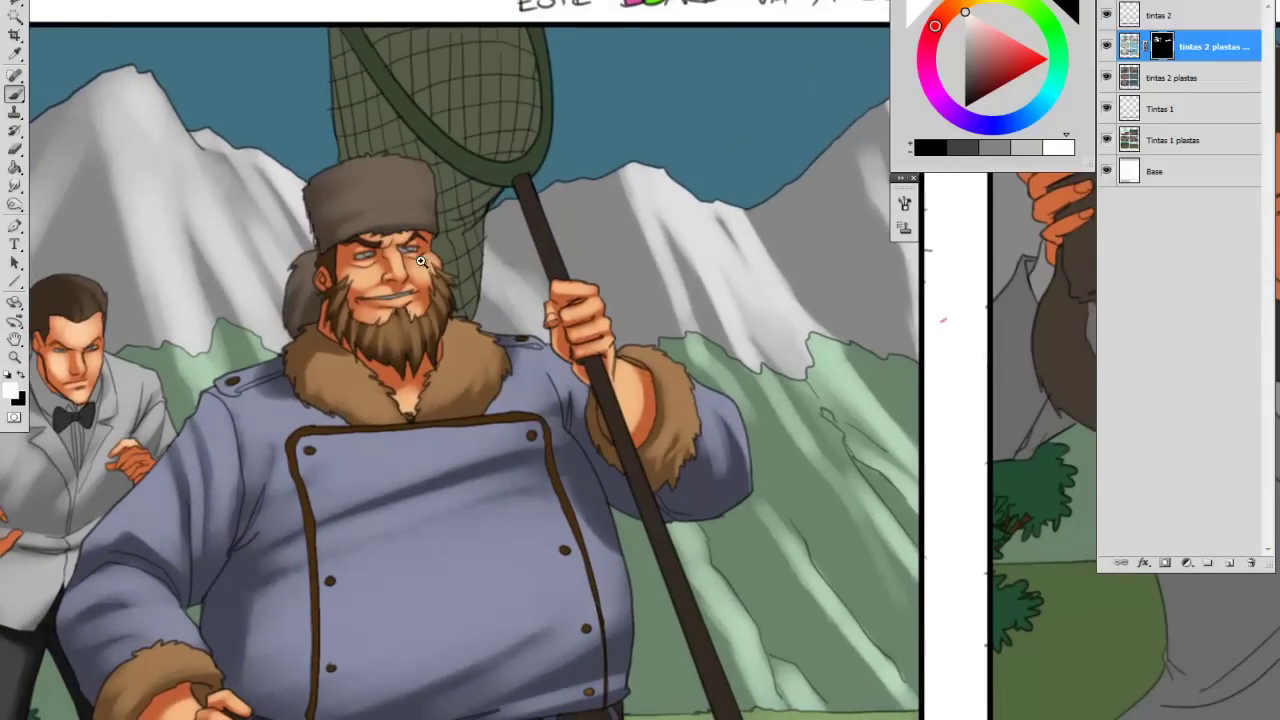
scroll(467, 335, "down", 1)
left_click_drag(467, 335, 473, 343)
scroll(473, 343, "down", 1)
- Duplicate the tintas 2 plastas flats layer and merge the duplicate with the masked bright copy above it
key("w")
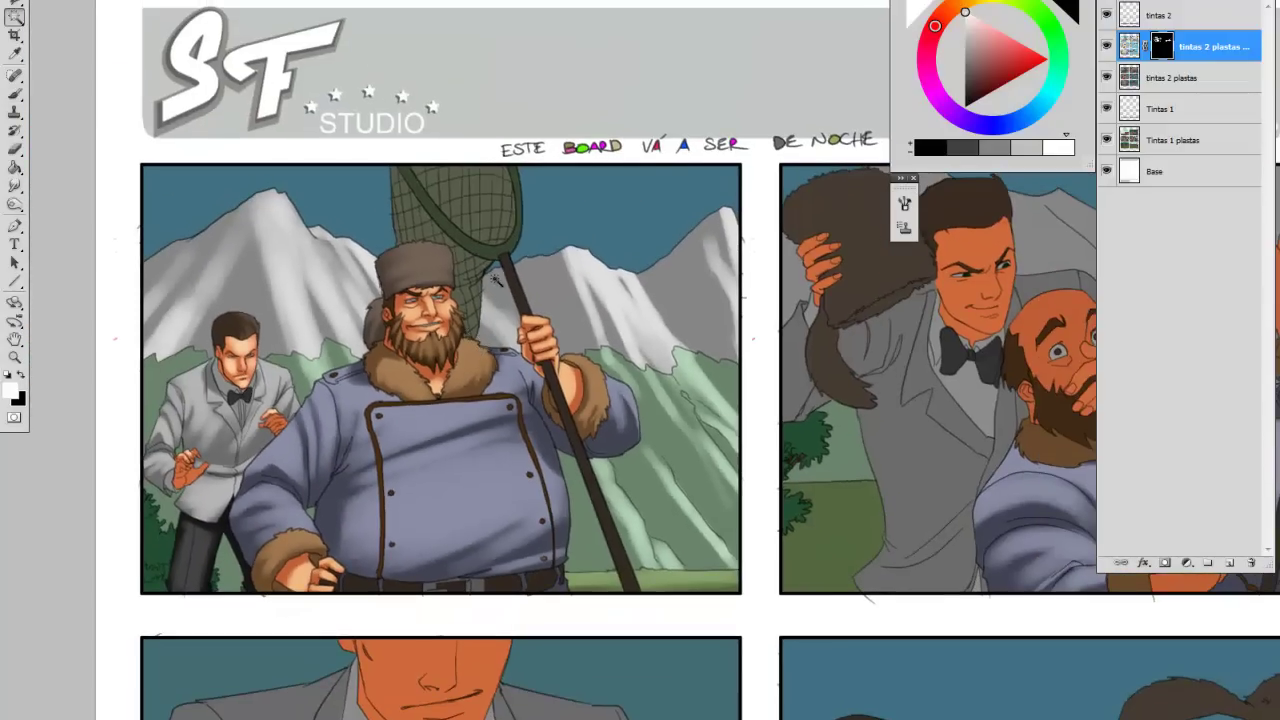
left_click_drag(481, 284, 474, 317)
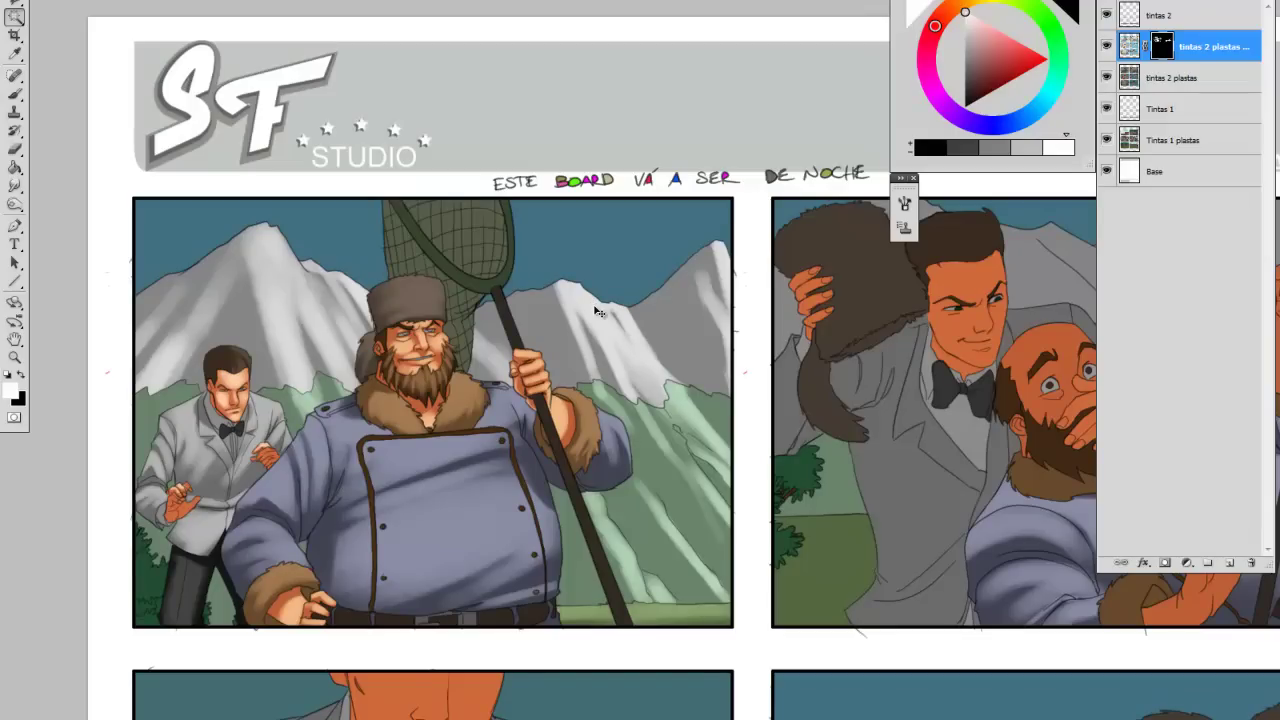
left_click(1152, 68, "shift")
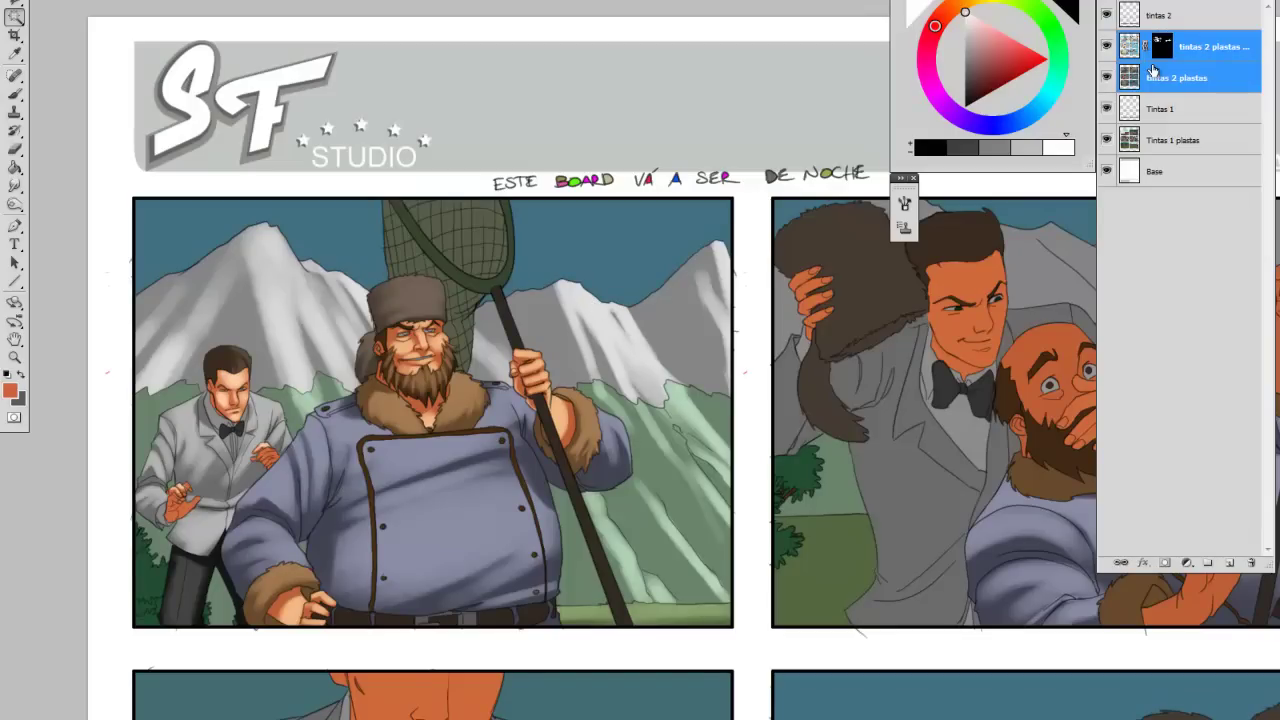
left_click(1168, 76)
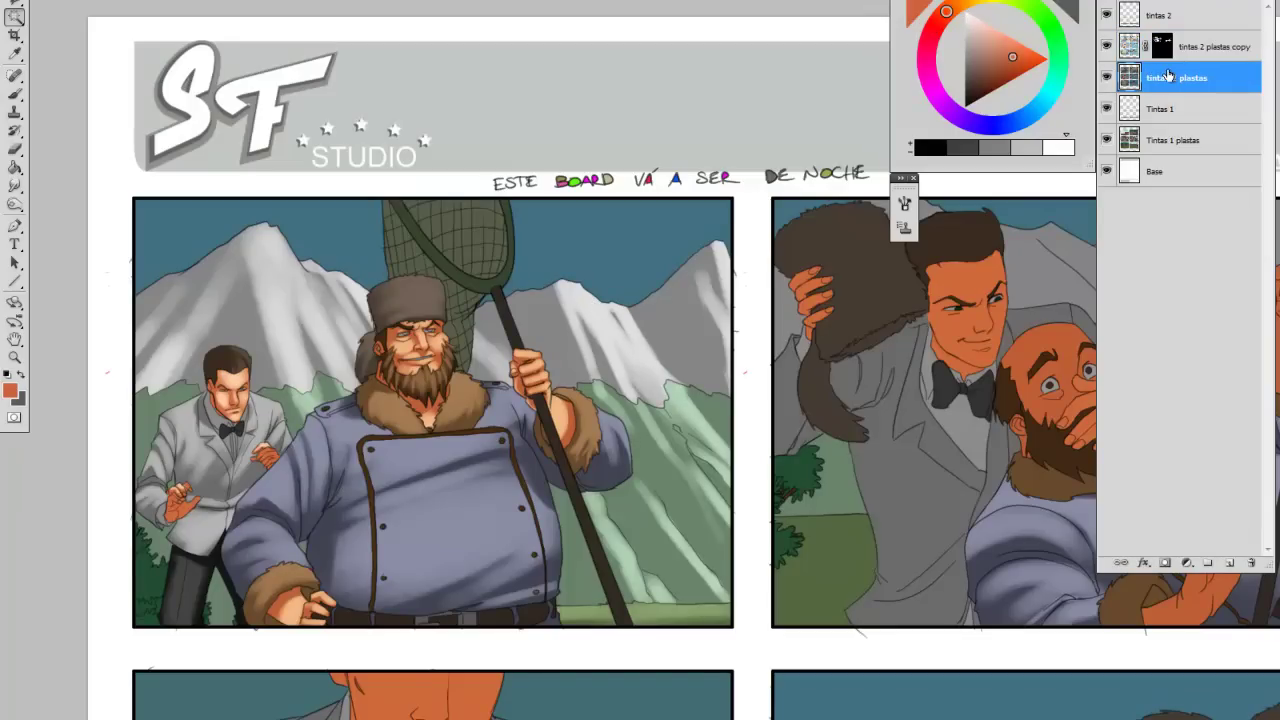
key("ctrl")
key("ctrl+j")
left_click(1185, 50, "ctrl")
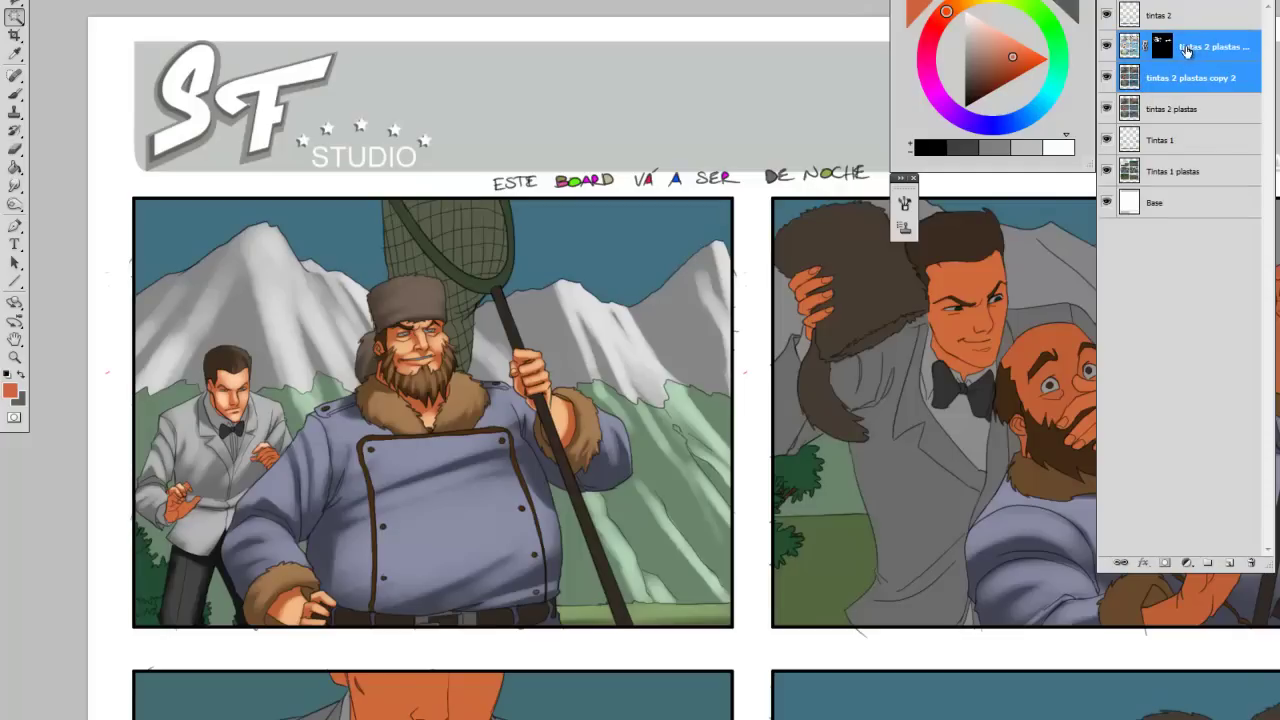
key("ctrl+e")
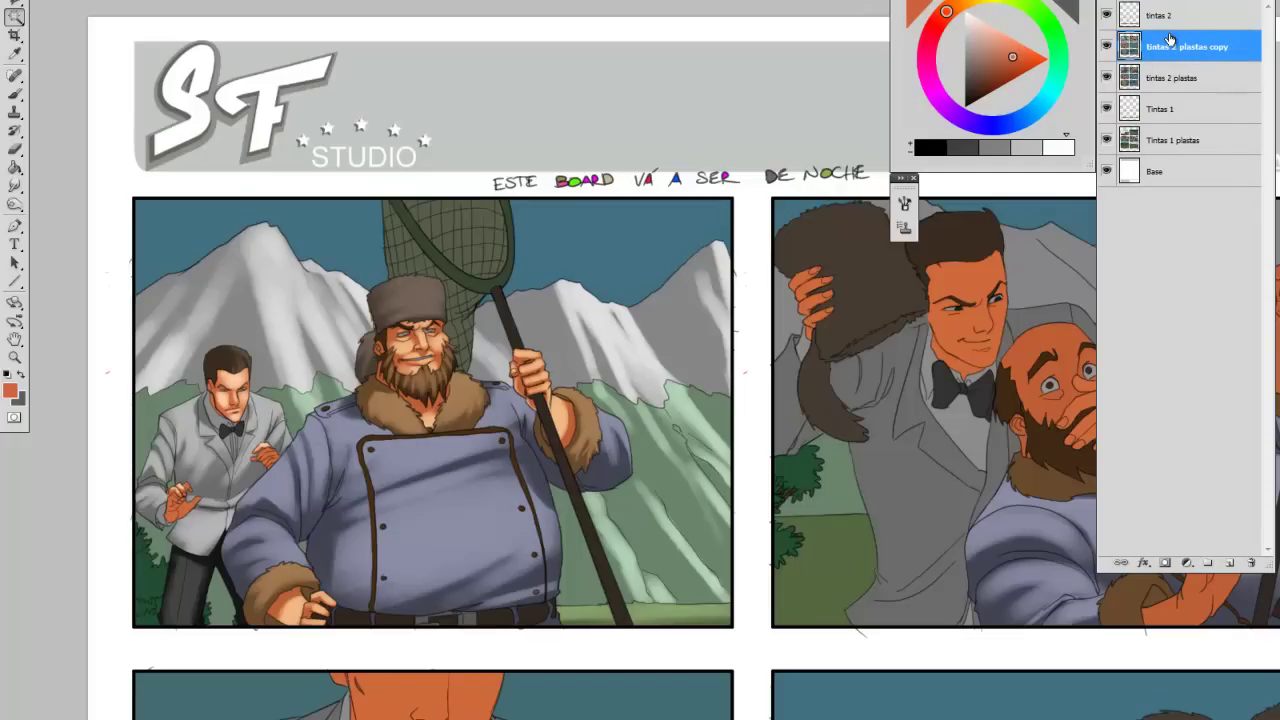
- Select the first panel's blue sky with the Magic Wand on the merged copy layer
left_click_drag(492, 435, 494, 431)
left_click_drag(485, 437, 490, 380)
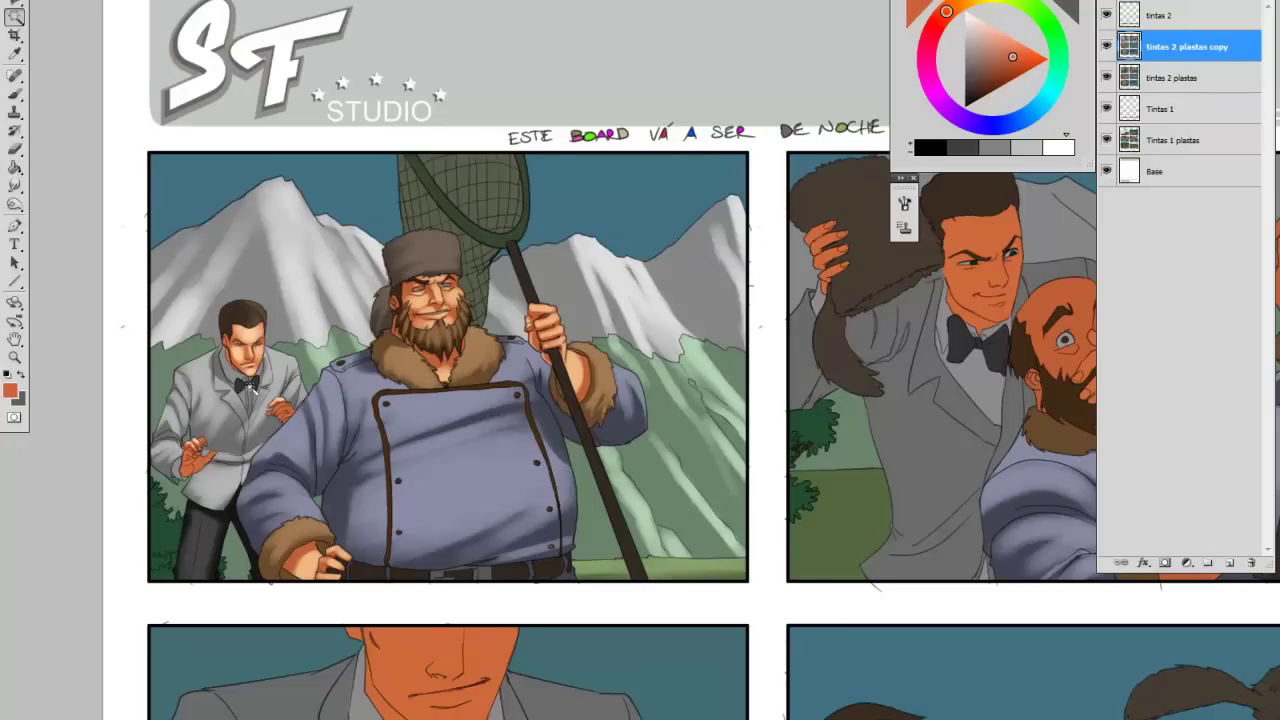
left_click_drag(574, 227, 576, 242)
left_click(589, 235)
left_click_drag(487, 291, 491, 298)
left_click(492, 300, "alt")
- Enlarge the brush, sample the sky blue, and paint the first panel's sky in brighter and paler blues toward the mountains
key("b")
key("bracketright")
key("bracketright")
key("bracketright")
key("bracketright")
key("bracketright")
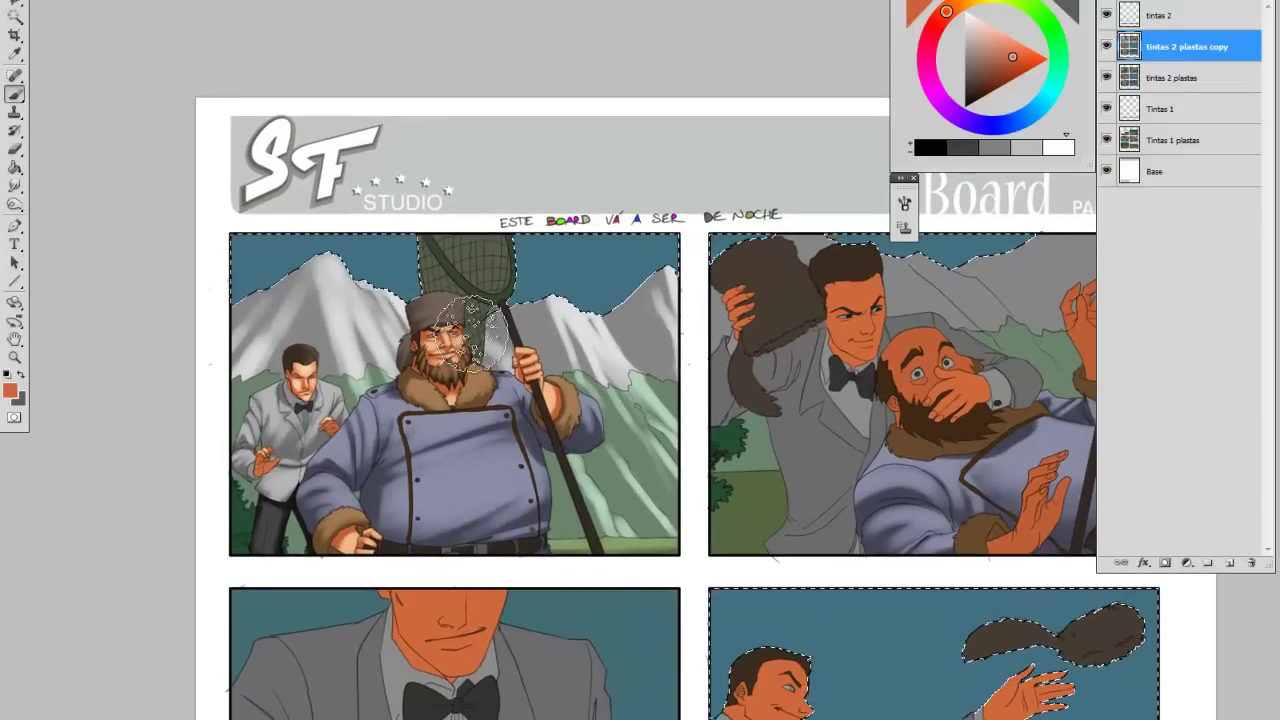
left_click(590, 265, "alt")
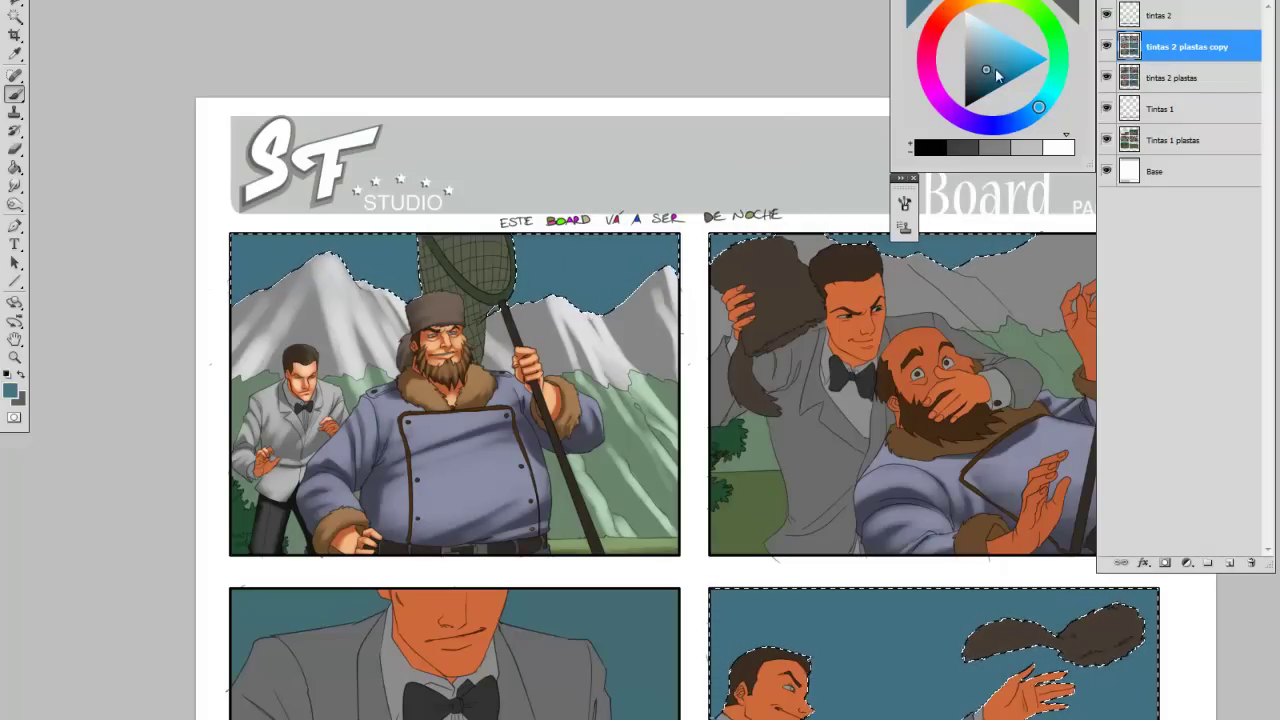
left_click(1008, 47)
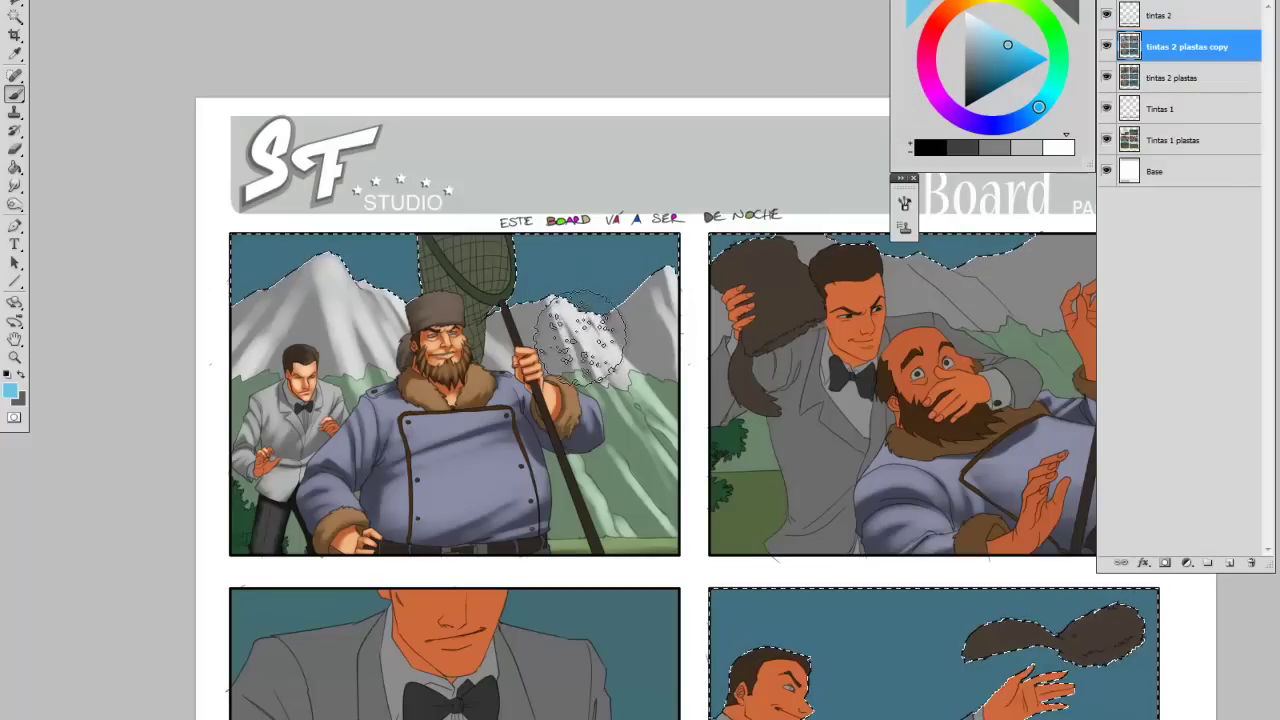
key("bracketright")
key("bracketright")
left_click_drag(350, 292, 328, 292)
mouse_move(590, 287)
left_mouse_down()
mouse_move(662, 290)
mouse_move(625, 290)
left_mouse_up()
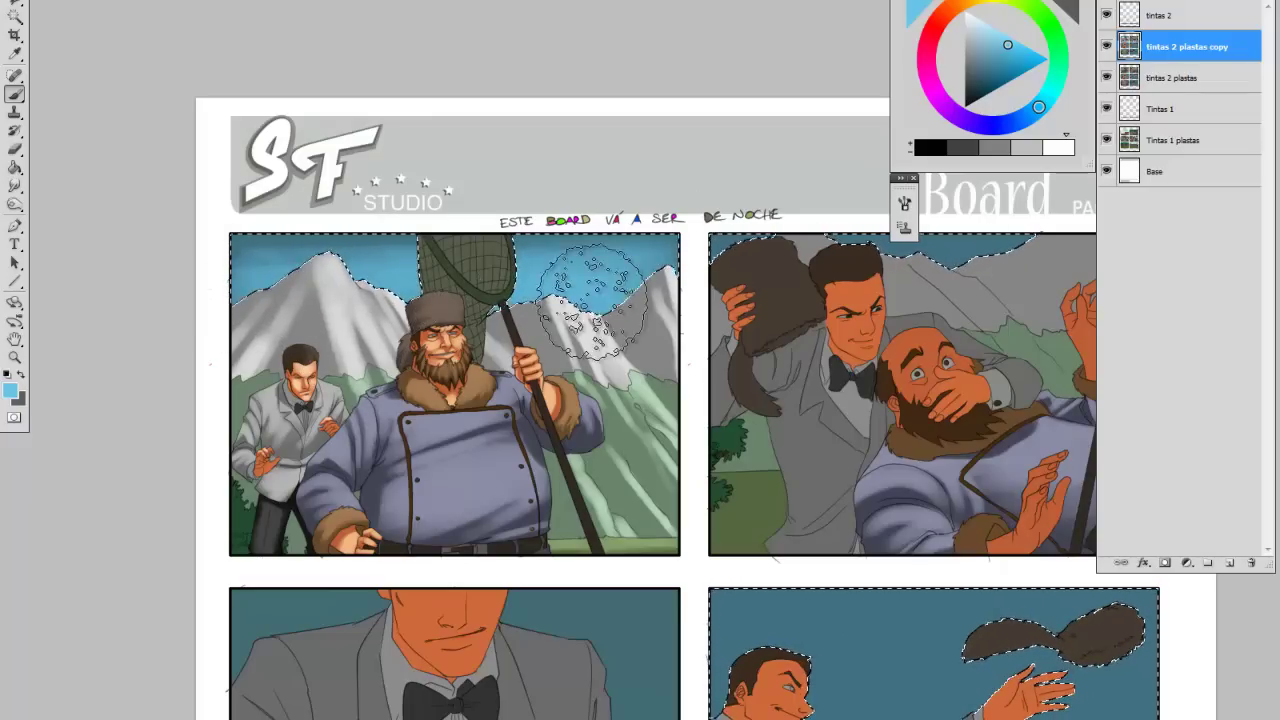
left_click_drag(1006, 51, 993, 41)
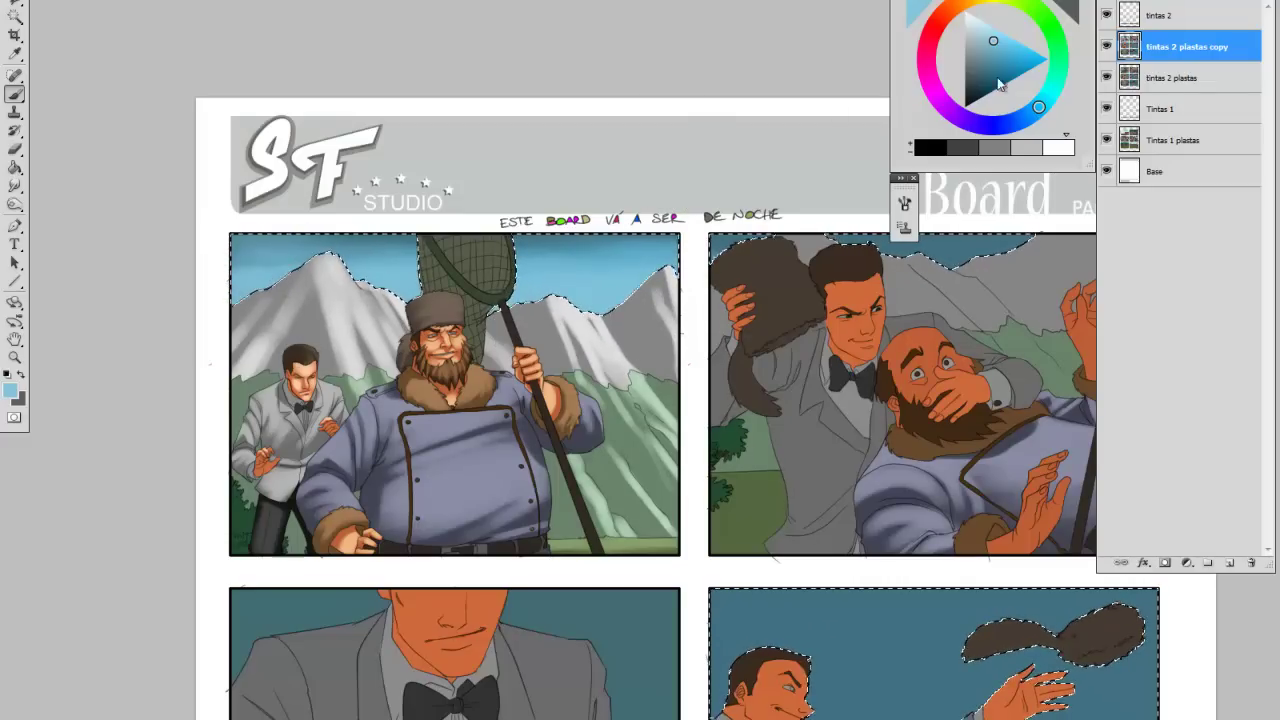
- Paint soft clouds in very pale blue across both sides of the first panel's sky, reducing the brush size, and clear the selection
left_click(976, 38)
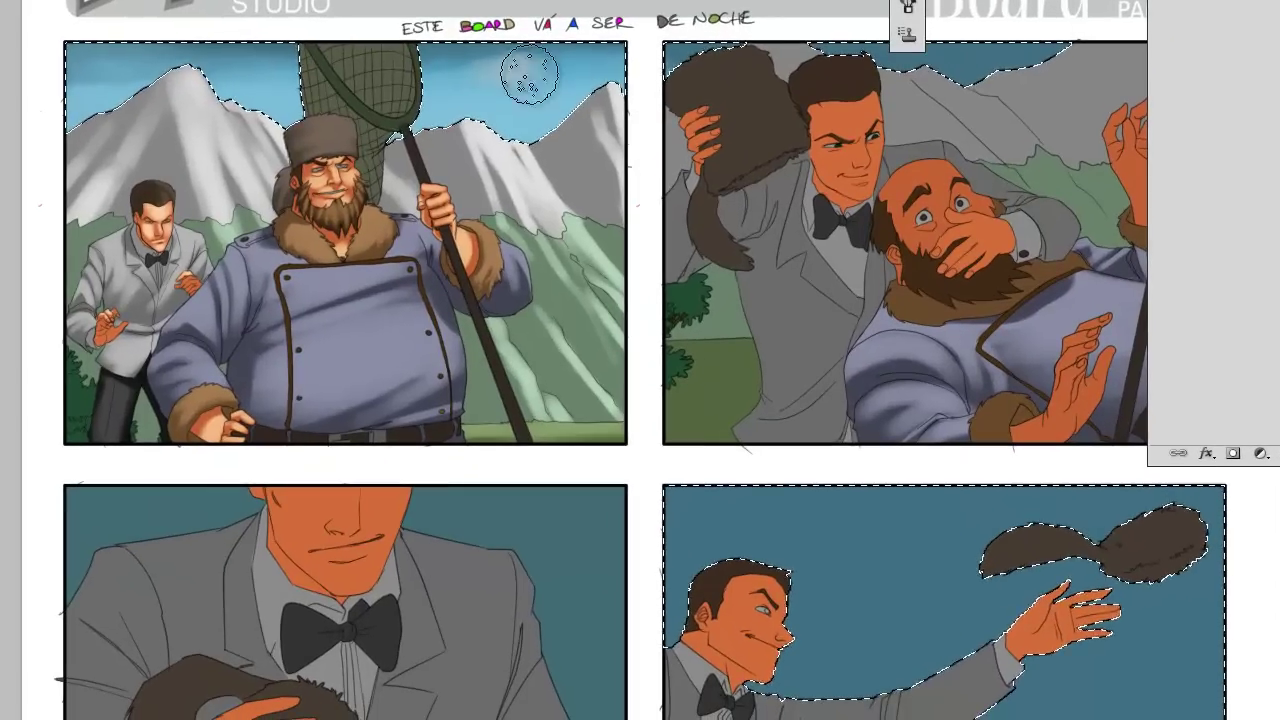
mouse_move(509, 77)
left_mouse_down()
mouse_move(430, 78)
mouse_move(638, 72)
left_mouse_up()
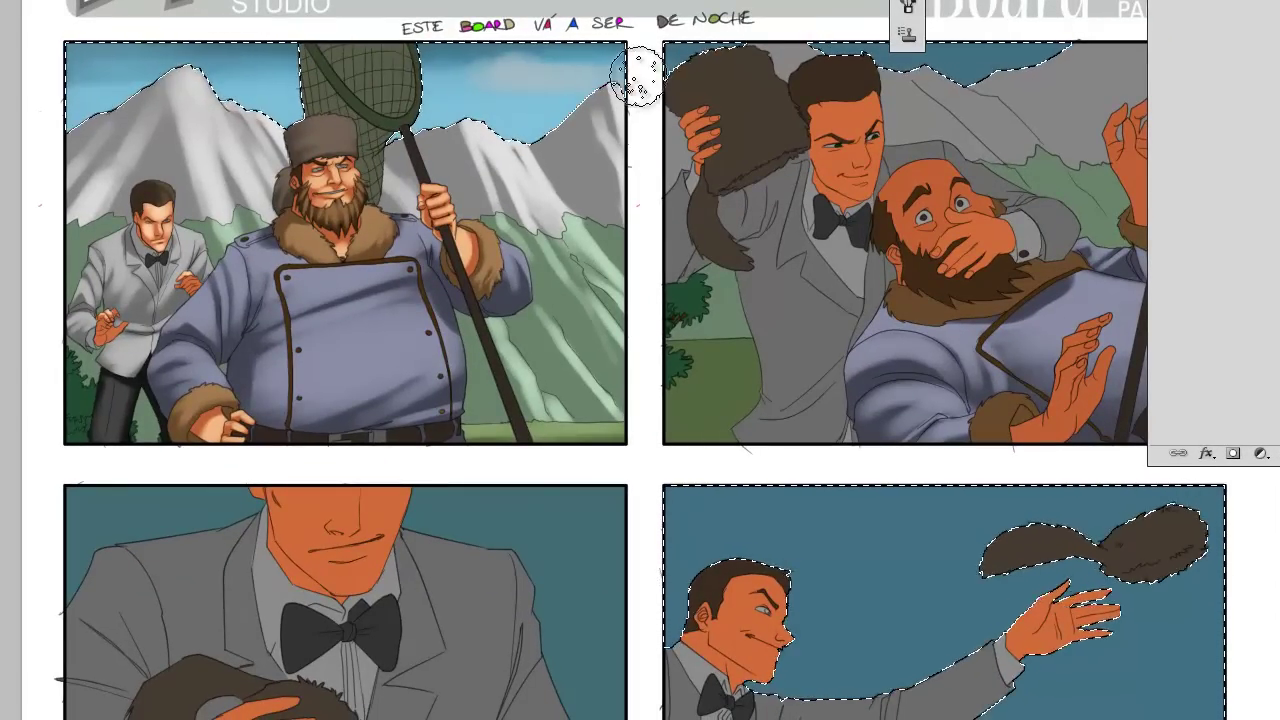
mouse_move(558, 98)
left_mouse_down()
mouse_move(402, 115)
mouse_move(624, 118)
left_mouse_up()
mouse_move(242, 86)
left_mouse_down()
mouse_move(251, 73)
mouse_move(60, 80)
left_mouse_up()
key("bracketleft")
mouse_move(168, 78)
left_mouse_down()
mouse_move(191, 85)
mouse_move(140, 70)
mouse_move(171, 63)
mouse_move(114, 71)
mouse_move(192, 62)
left_mouse_up()
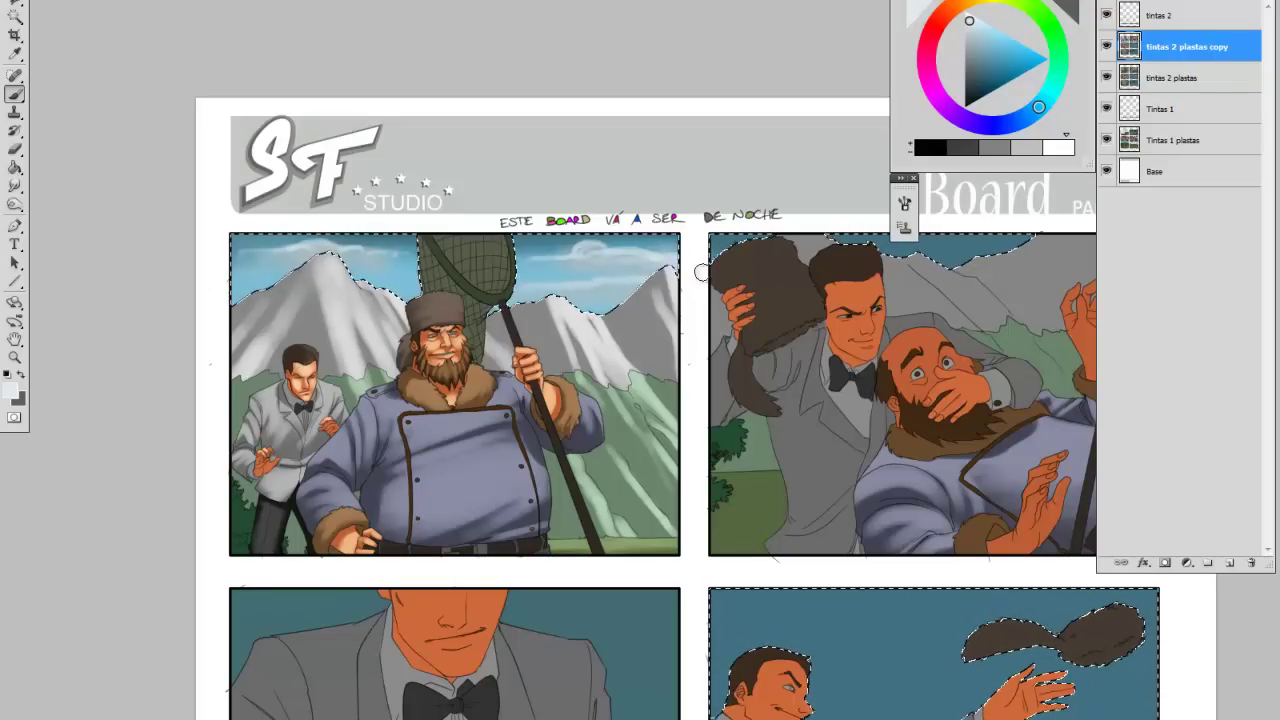
key("ctrl+d")
- Select the blue coat with the Magic Wand, activate the tintas 2 plastas layer, and toggle the merged copy's visibility to compare both versions
key("w")
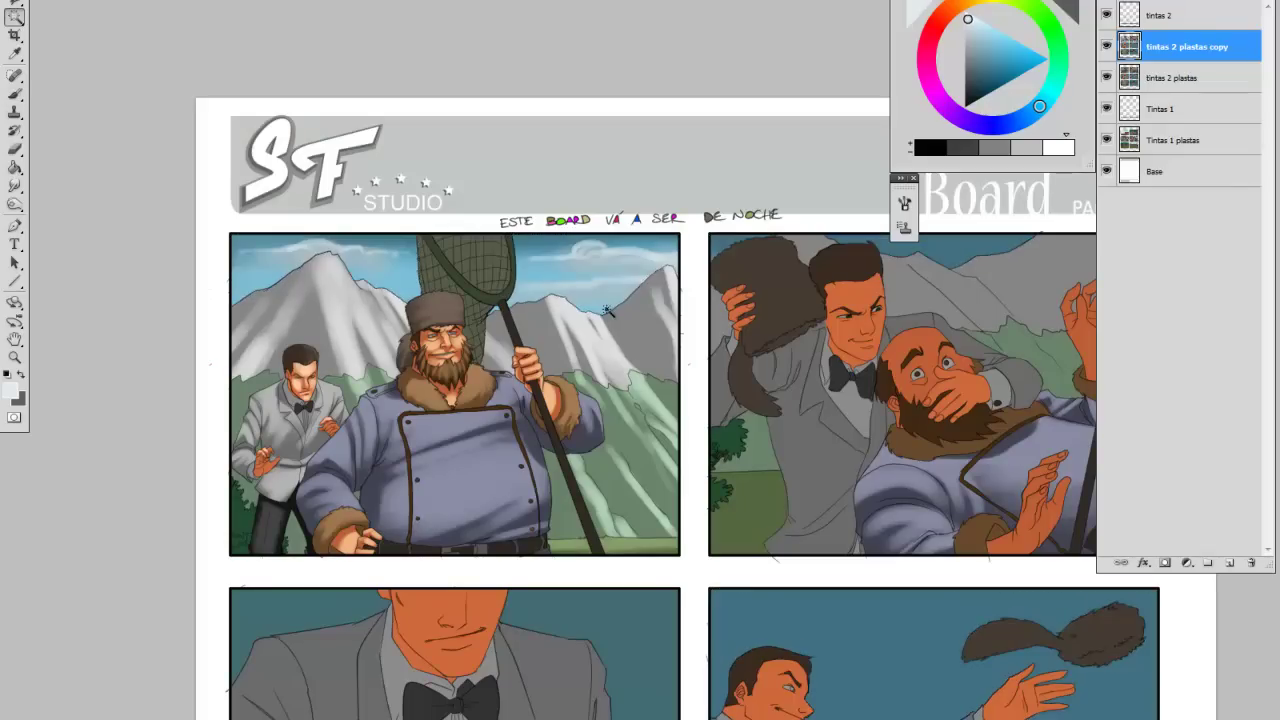
left_click_drag(431, 466, 462, 425)
left_click(1165, 80)
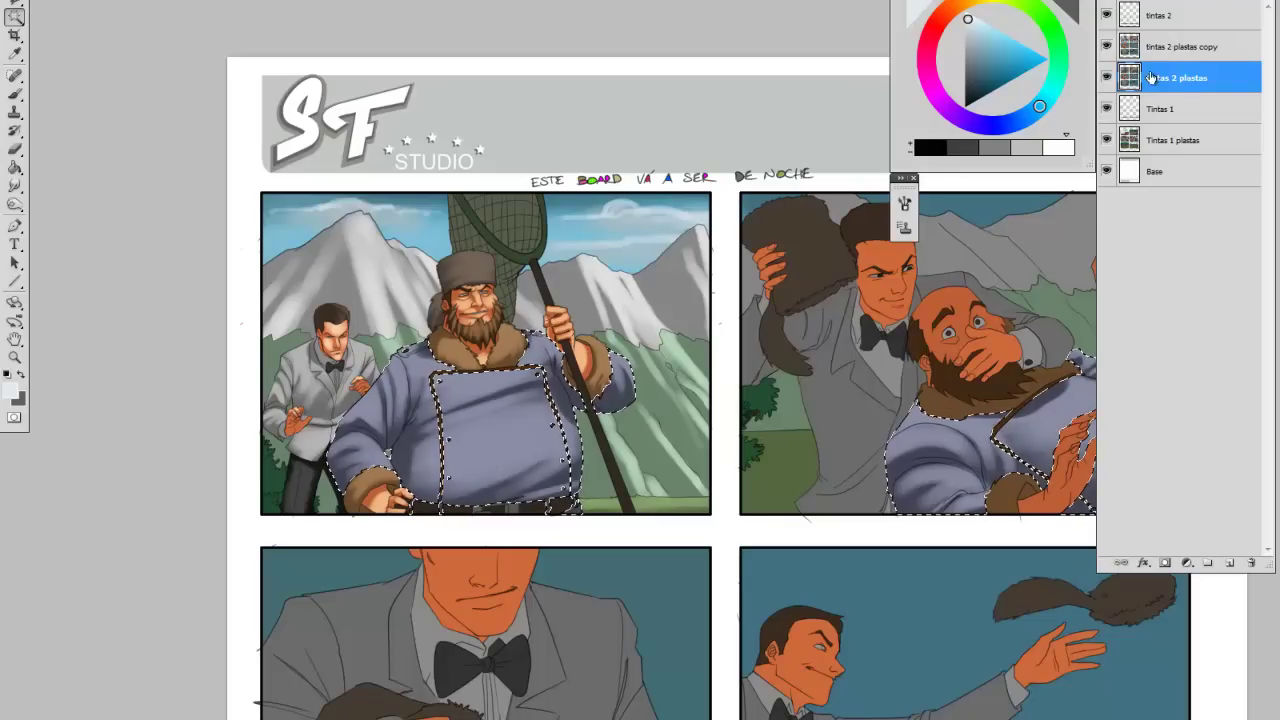
left_click(1106, 47)
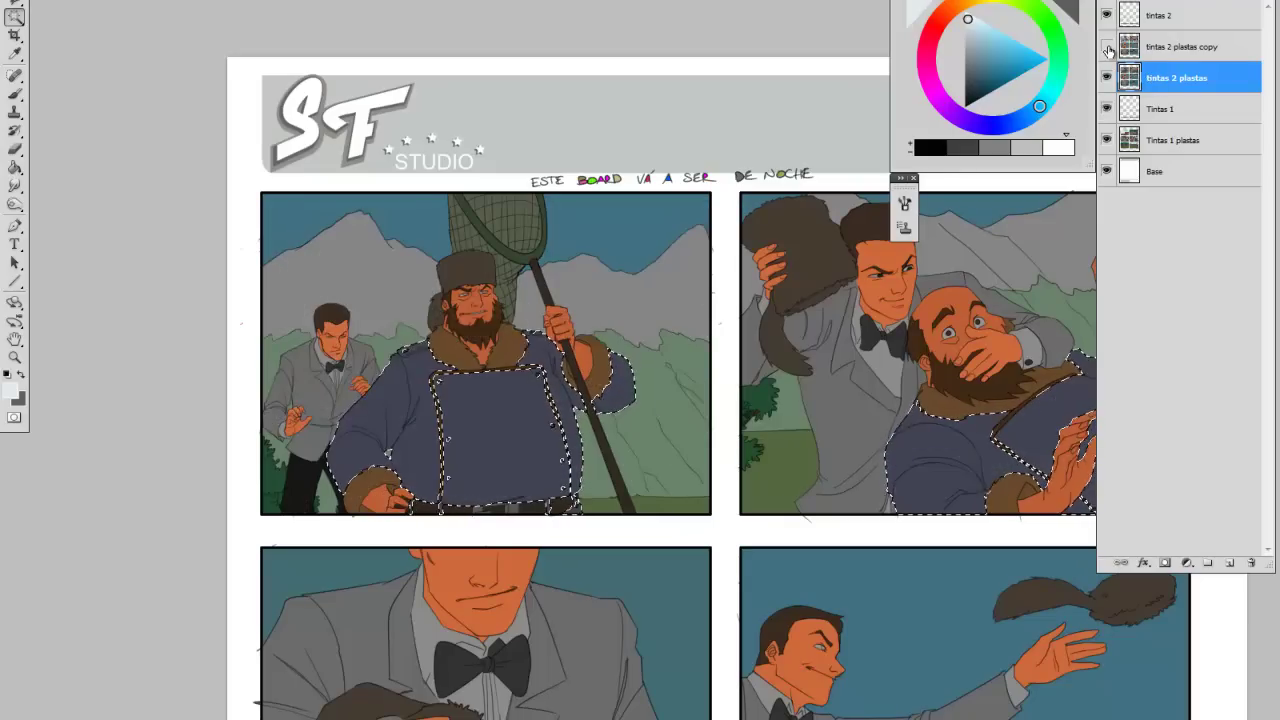
left_click(1106, 47)
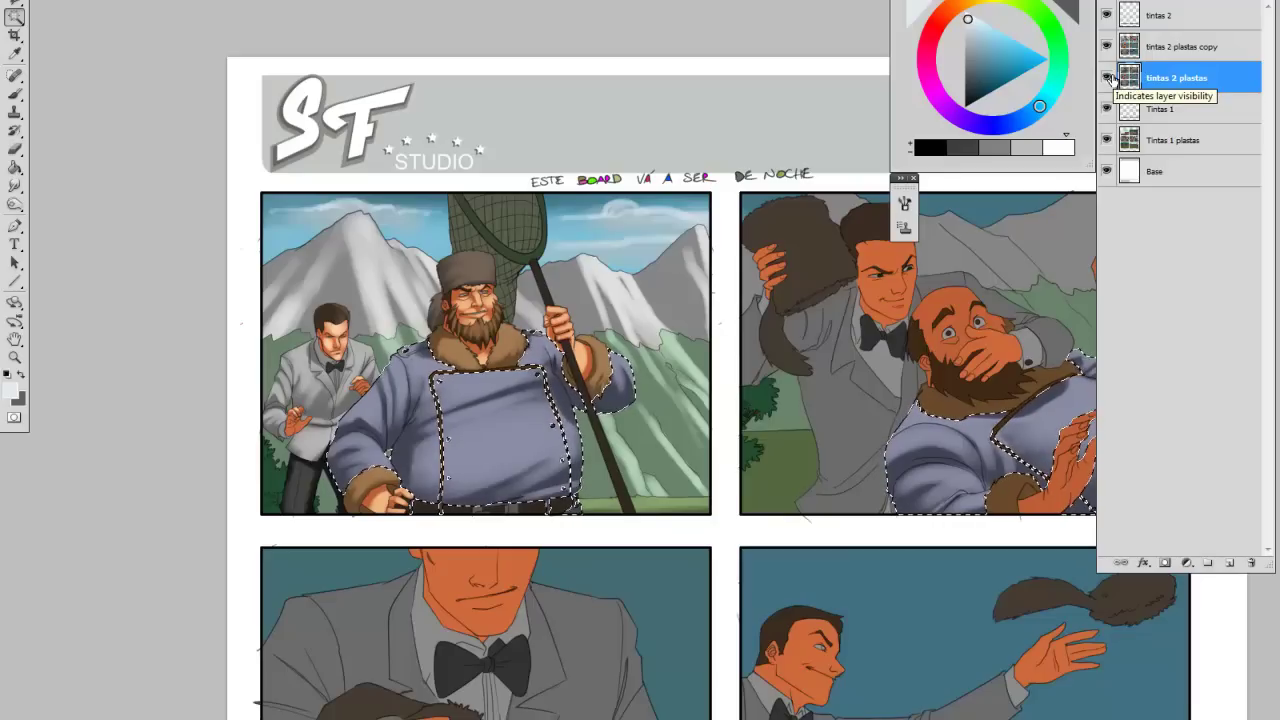
- Lighten the first panel's selected blue coat with the Dodge tool on the tintas 2 plastas copy layer, and clear the selection
left_click(1167, 52)
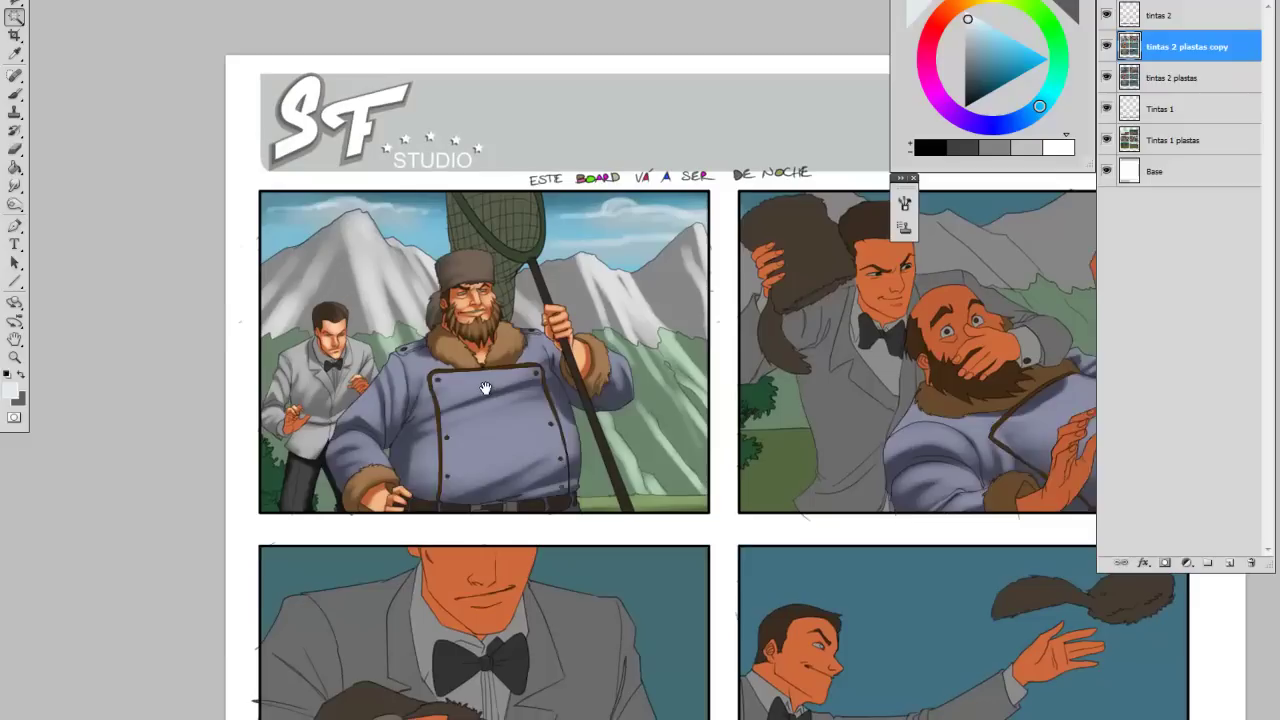
key("o")
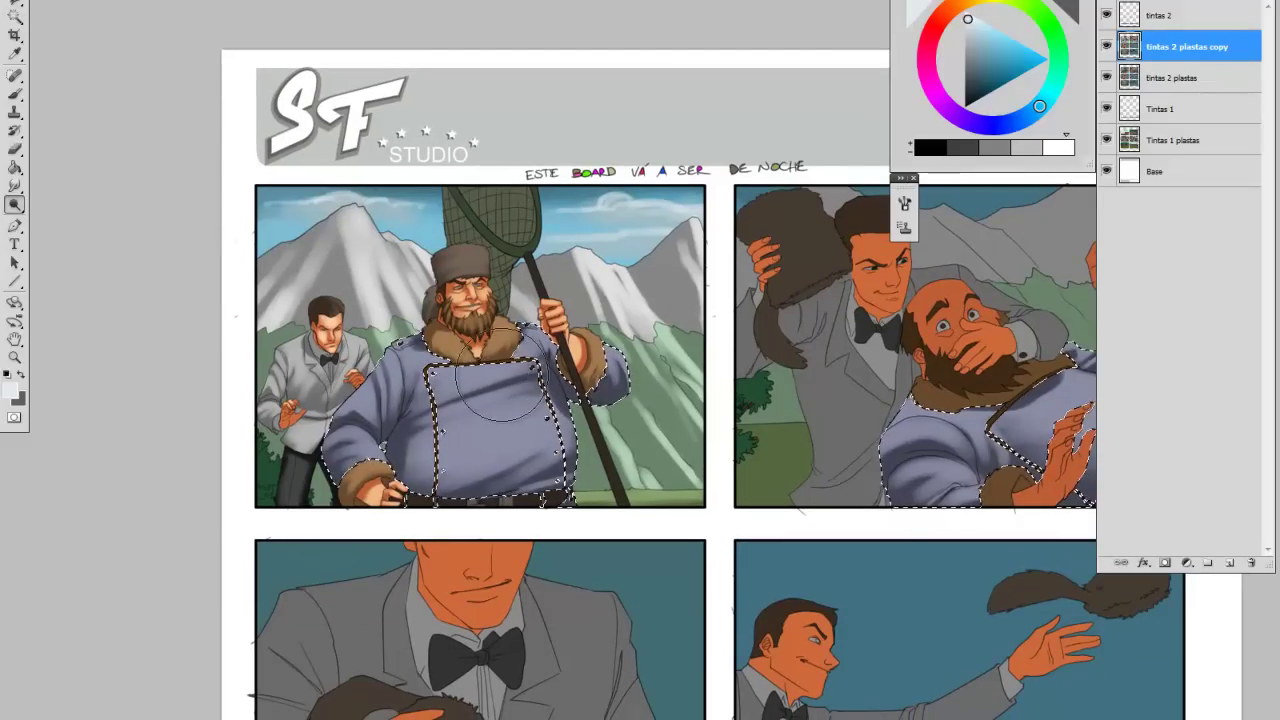
mouse_move(497, 371)
left_mouse_down()
mouse_move(440, 356)
mouse_move(373, 396)
mouse_move(517, 351)
mouse_move(385, 383)
mouse_move(532, 367)
mouse_move(441, 387)
mouse_move(538, 363)
mouse_move(447, 395)
mouse_move(545, 354)
left_mouse_up()
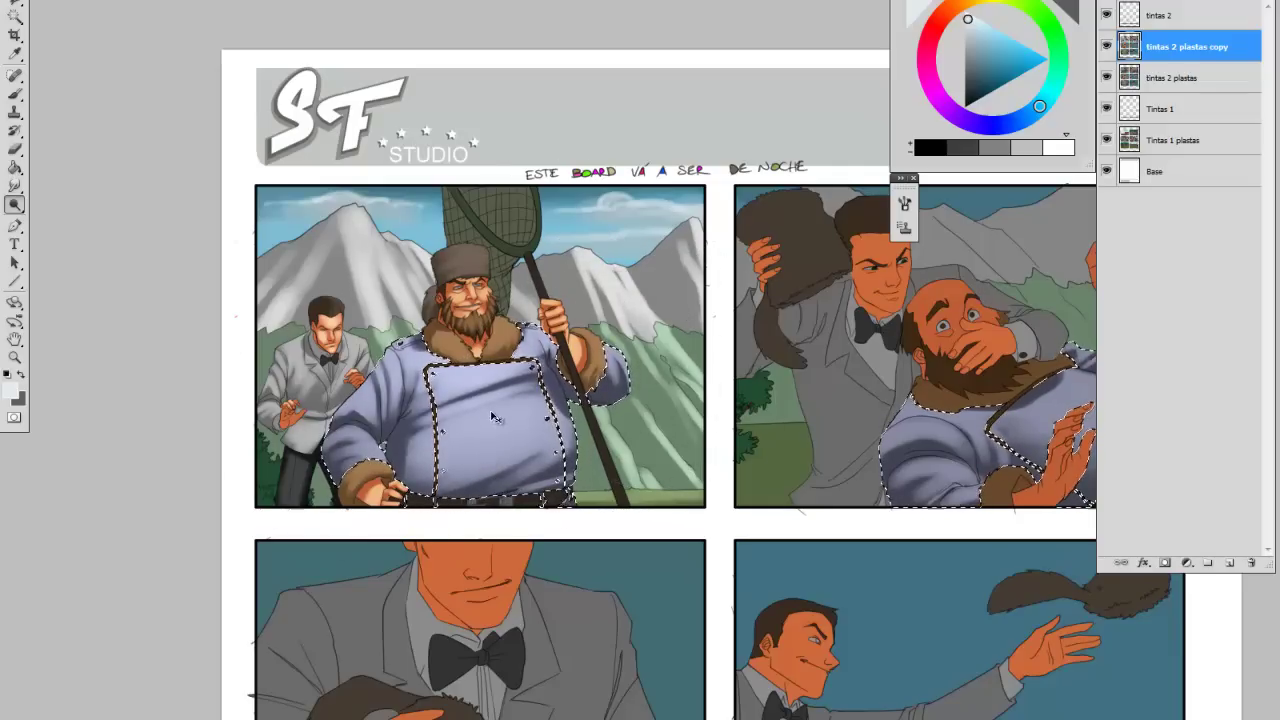
key("m")
key("ctrl+d")
- Select the bearded man's skin with the Magic Wand on the tintas 2 plastas layer and reactivate the tintas 2 plastas copy layer
left_click(1165, 80)
left_click(955, 293)
left_click(1166, 53)
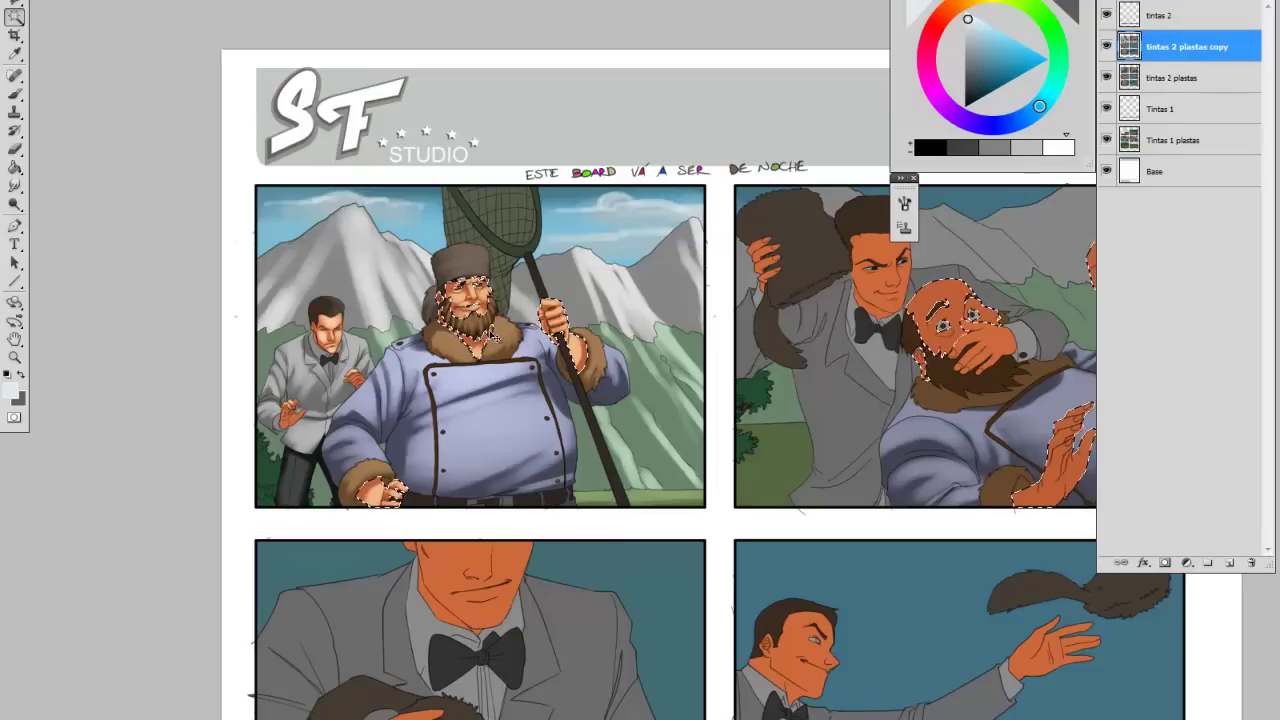
key("ctrl+u")
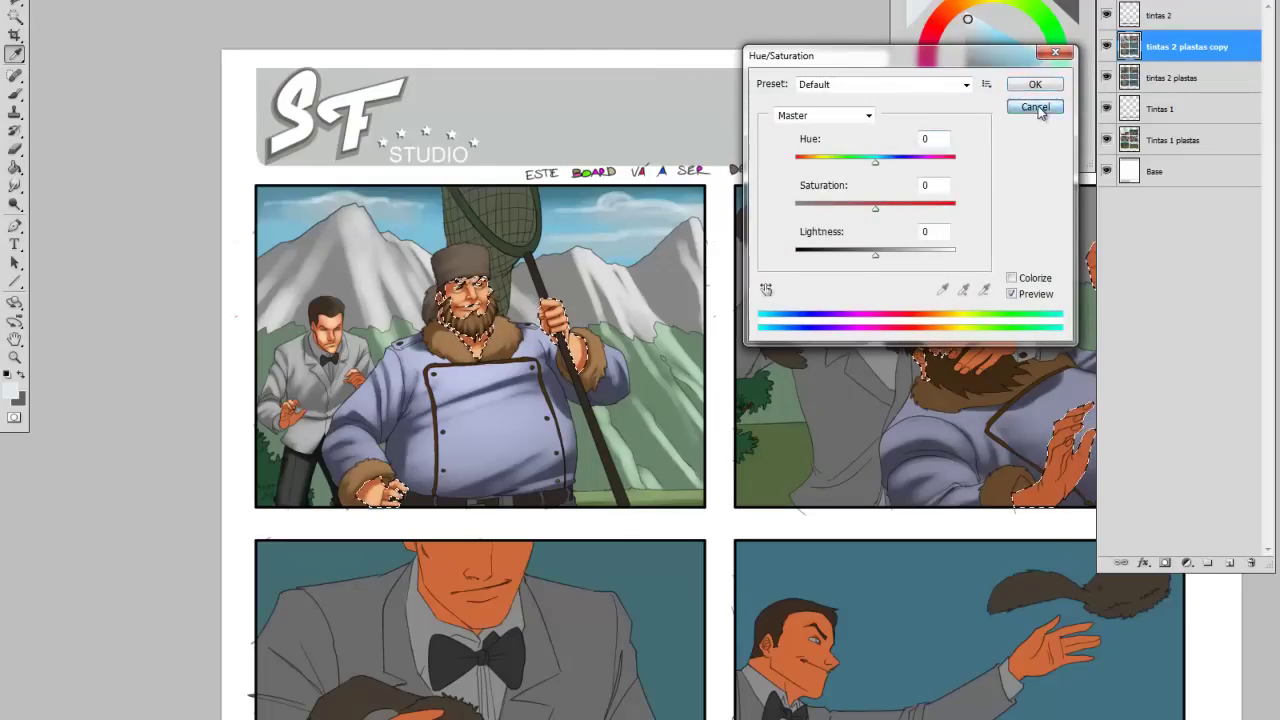
left_click(1036, 108)
- Reduce the Dodge brush size for the skin areas and hide the selection outline
key("bracketleft")
key("bracketleft")
key("bracketleft")
key("bracketleft")
key("bracketleft")
key("bracketleft")
key("bracketleft")
key("bracketleft")
key("ctrl+h")
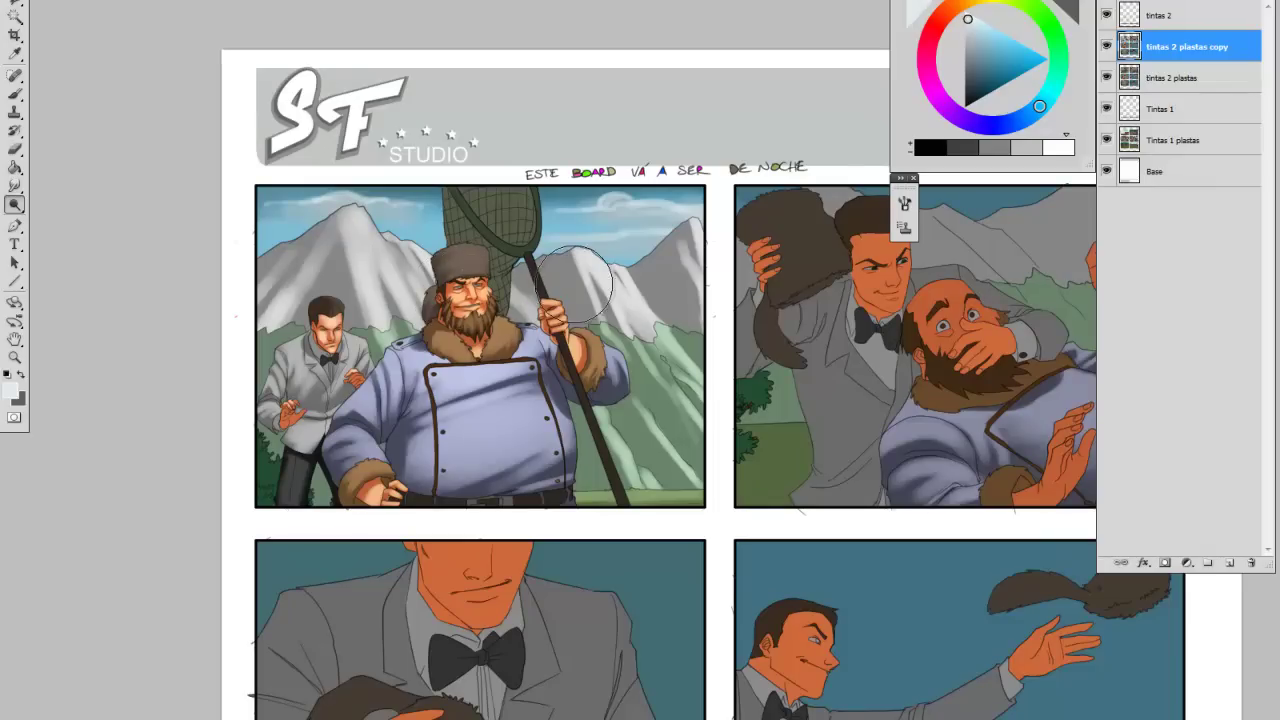
- Select the bearded man's fur hat with the Magic Wand on the tintas 2 plastas layer and reactivate the copy layer
scroll(487, 300, "up", 8)
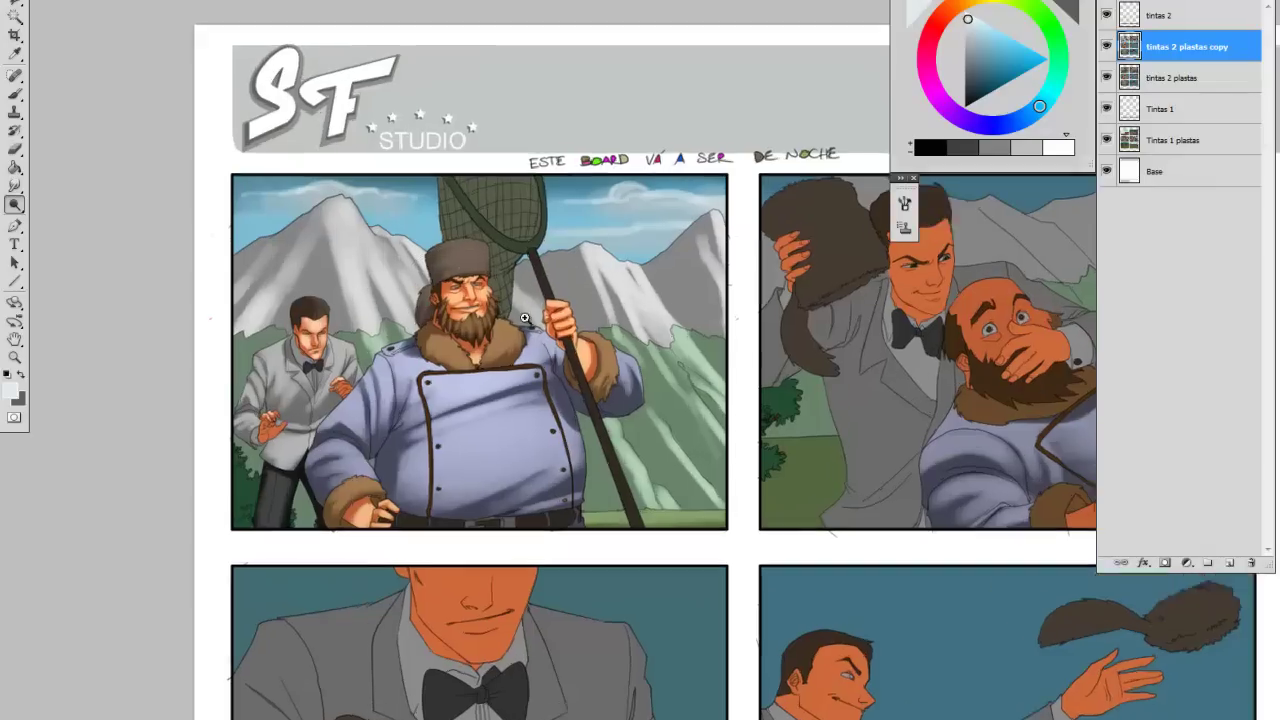
left_click_drag(534, 338, 688, 208)
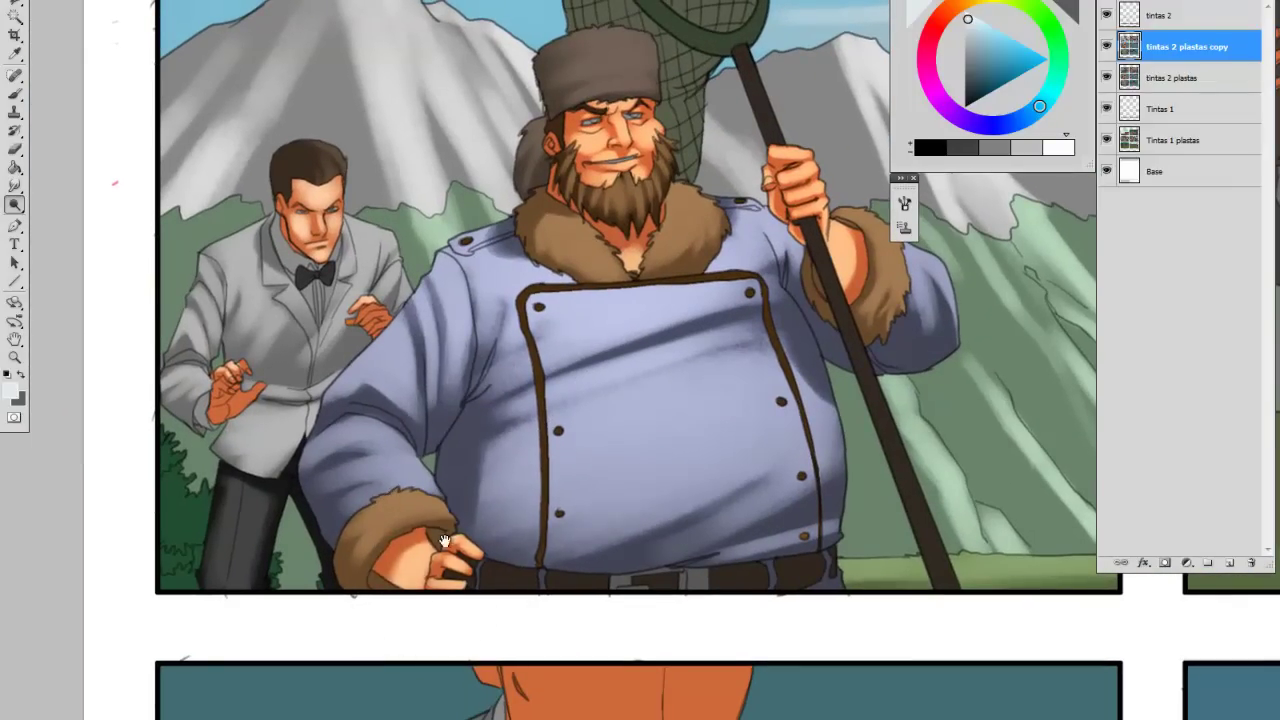
left_click_drag(612, 278, 557, 359)
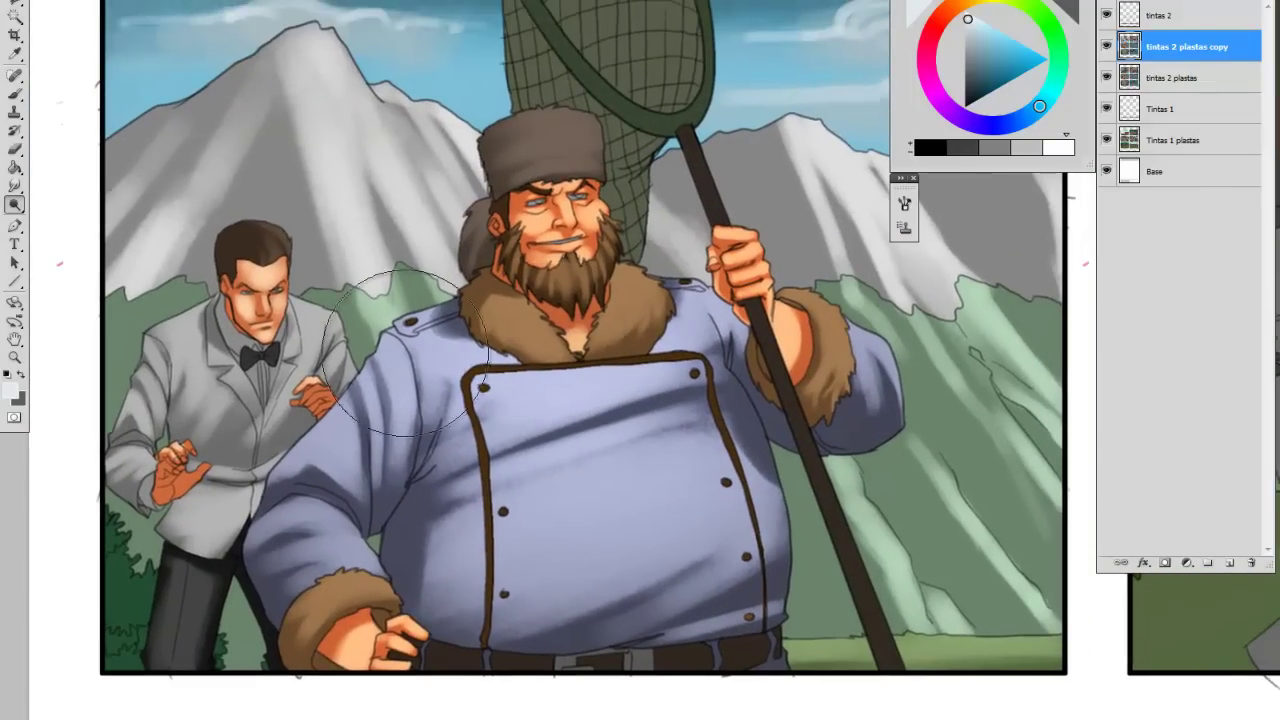
key("w")
left_click_drag(624, 287, 604, 336)
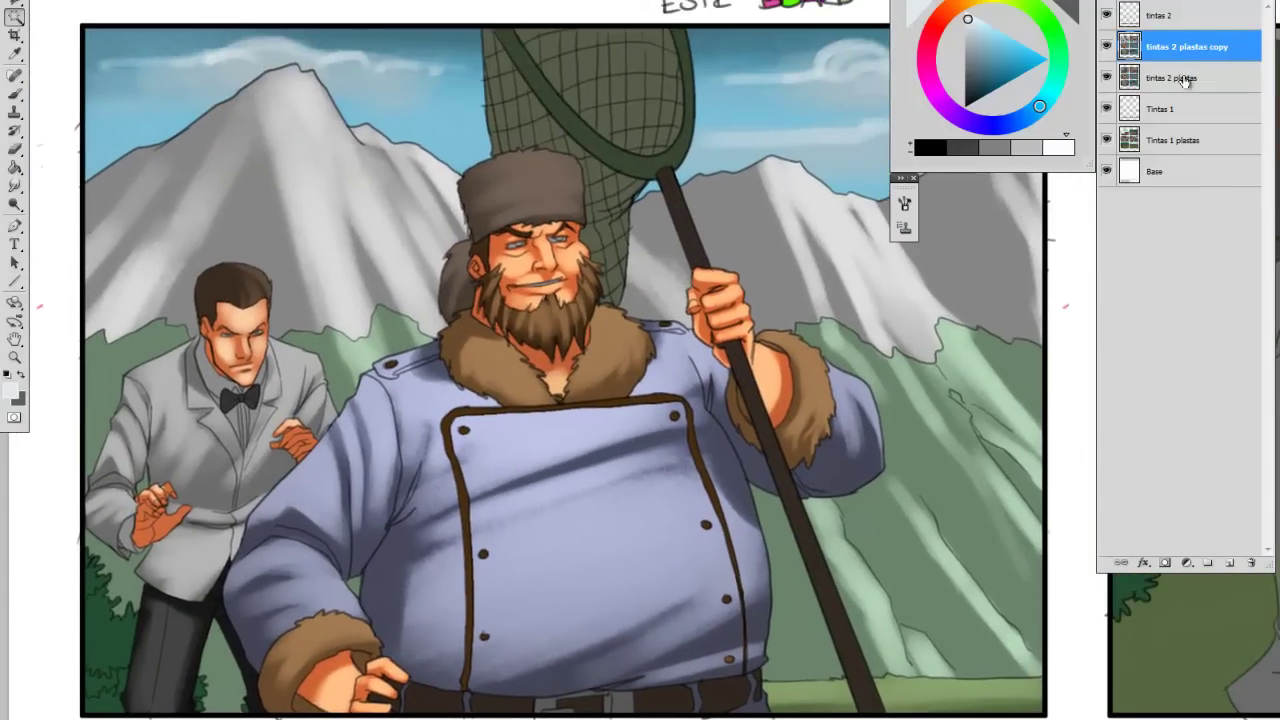
left_click(1186, 79)
left_click(577, 200)
left_click(1187, 47)
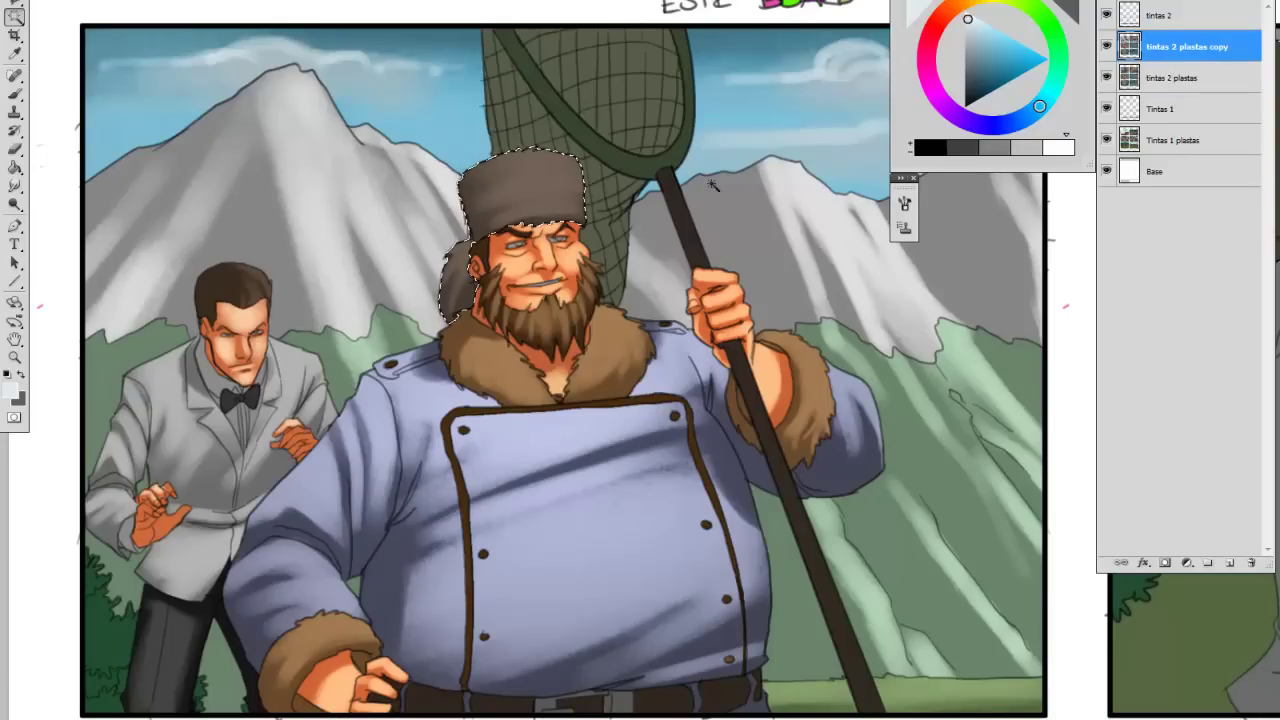
- Lighten the front of the fur hat with a smaller Dodge brush and clear the selection
key("o")
key("[")
mouse_move(573, 167)
left_mouse_down()
mouse_move(521, 179)
mouse_move(571, 152)
mouse_move(548, 155)
mouse_move(534, 227)
mouse_move(520, 200)
mouse_move(490, 215)
mouse_move(502, 260)
mouse_move(559, 211)
left_mouse_up()
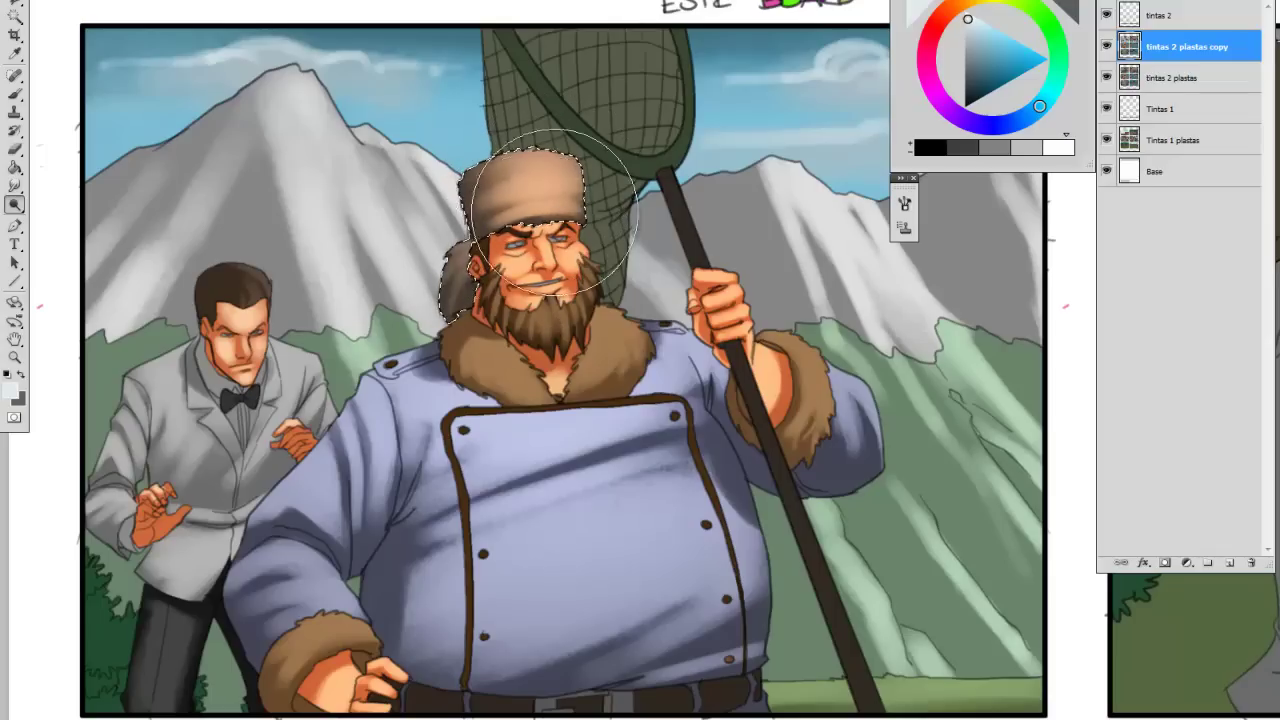
key("ctrl+d")
- Switch to the Brush and choose a red-orange hue and its shade on the colour wheel
key("b")
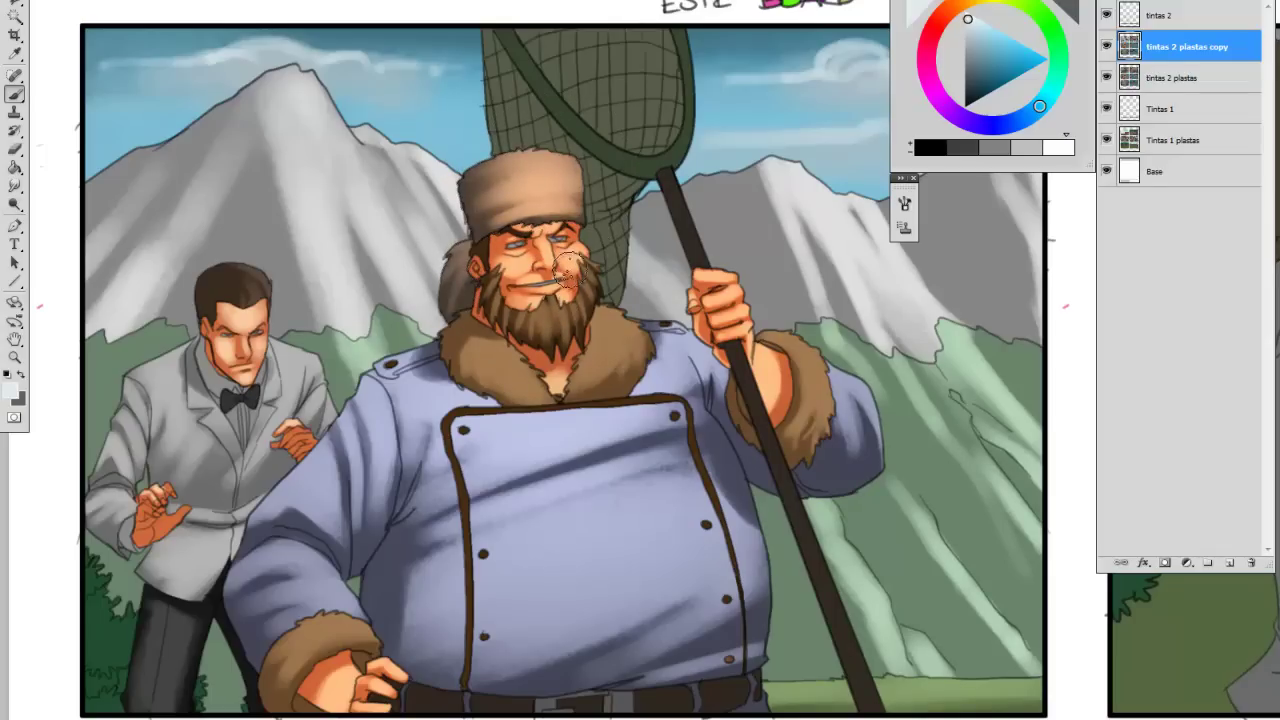
left_click(935, 24)
left_click(973, 68)
left_click(979, 87)
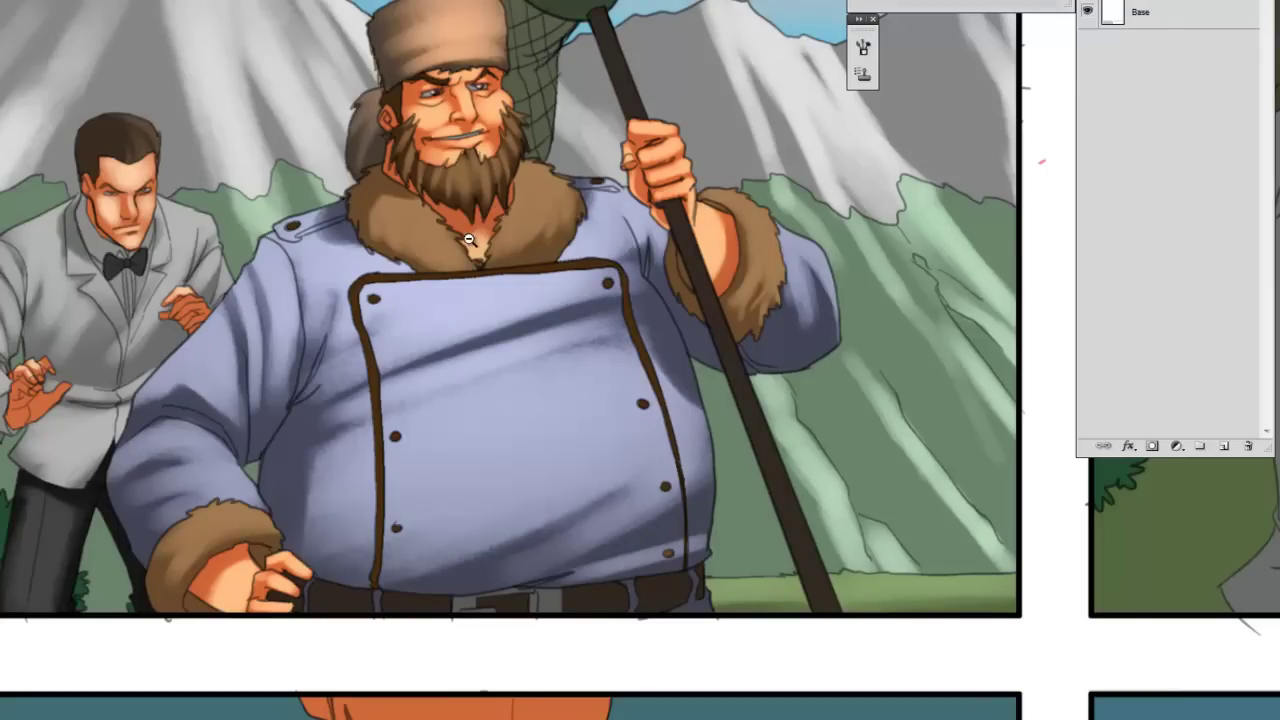
- Review the first panel from a wider view and return the document to the standard windowed screen mode
left_click(474, 249, "alt")
mouse_move(503, 311)
left_mouse_down()
mouse_move(509, 251)
mouse_move(493, 301)
left_mouse_up()
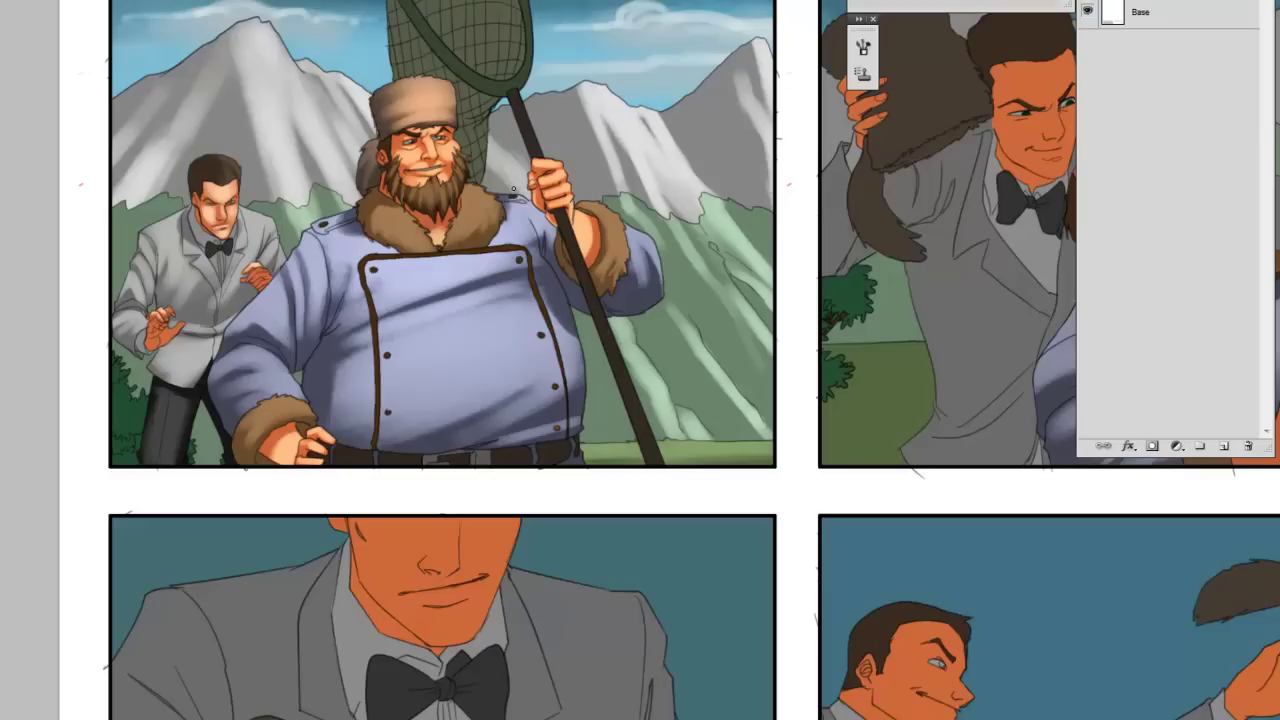
scroll(423, 275, "down", 1)
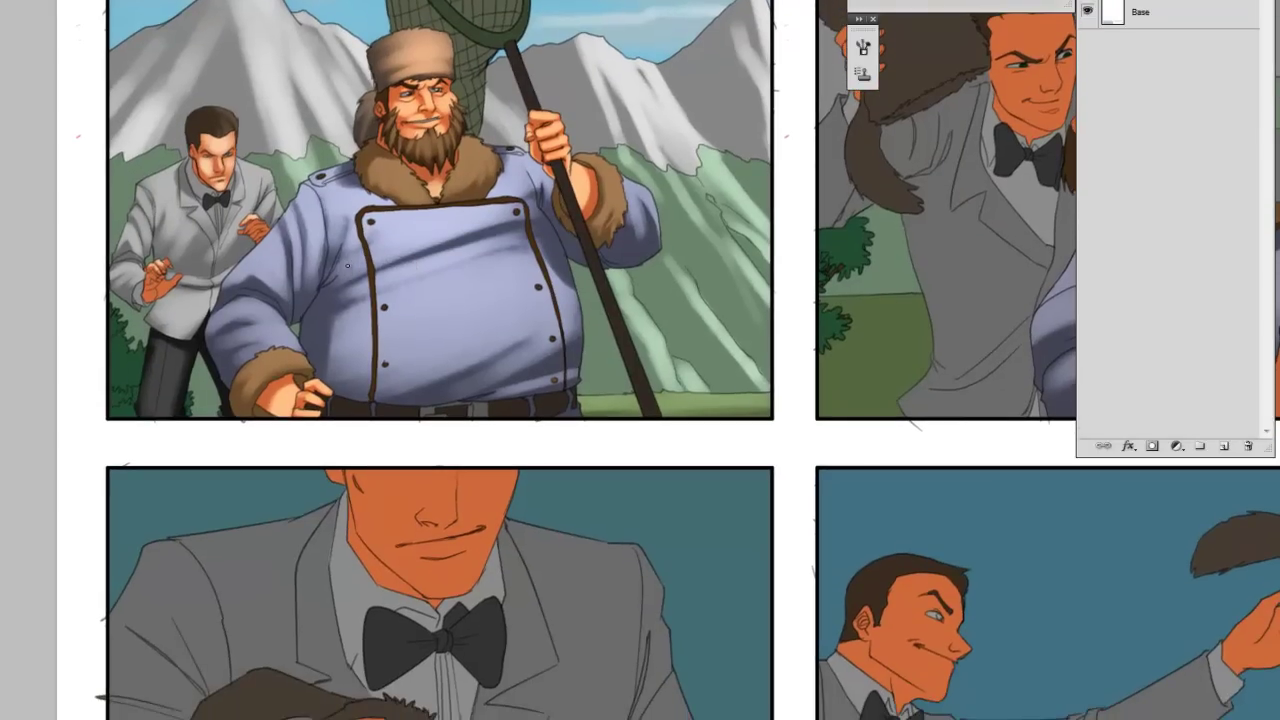
key("f")
key("f")
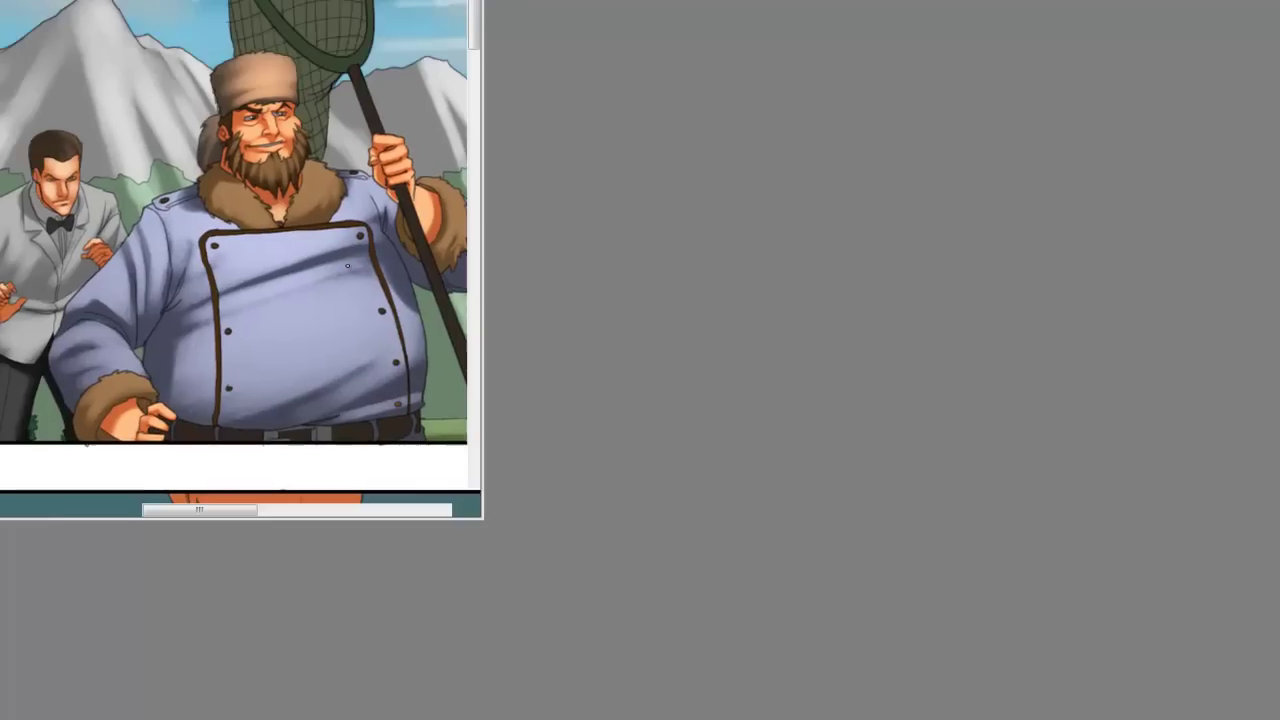
left_click(652, 718)
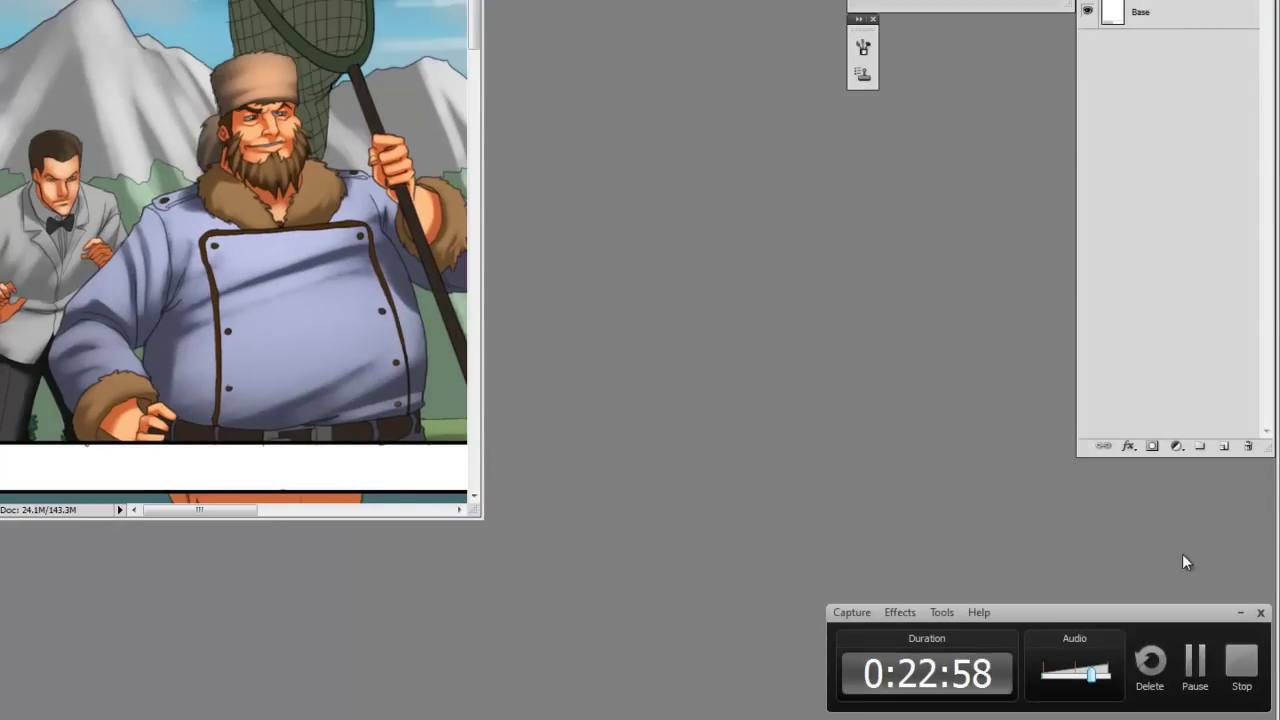